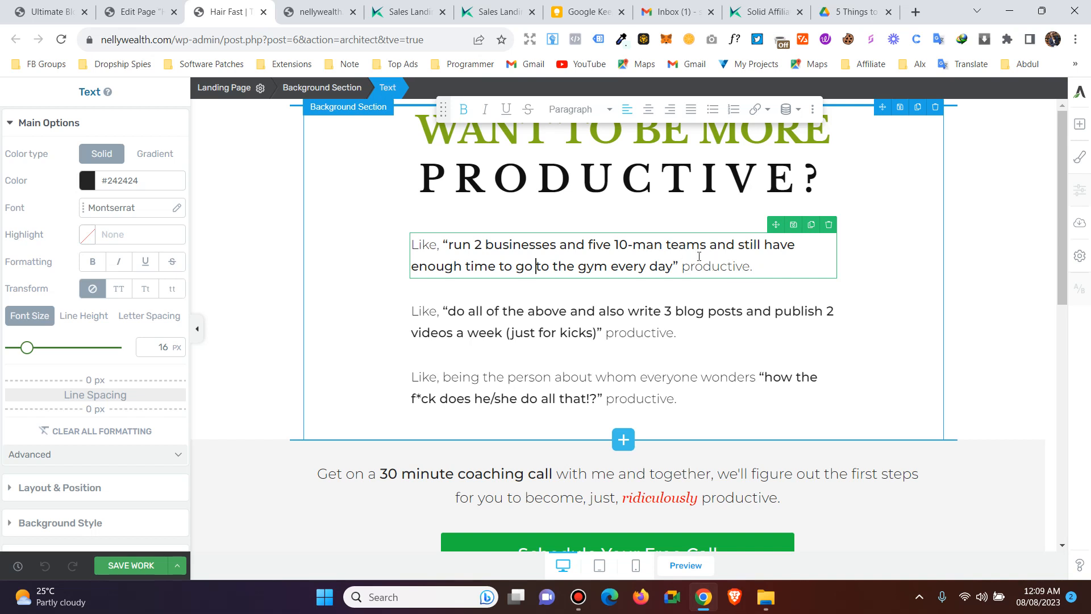
- Enlarge the first 'run 2 businesses…' paragraph's text from 16 px to 38 px
drag(755, 266, 408, 251)
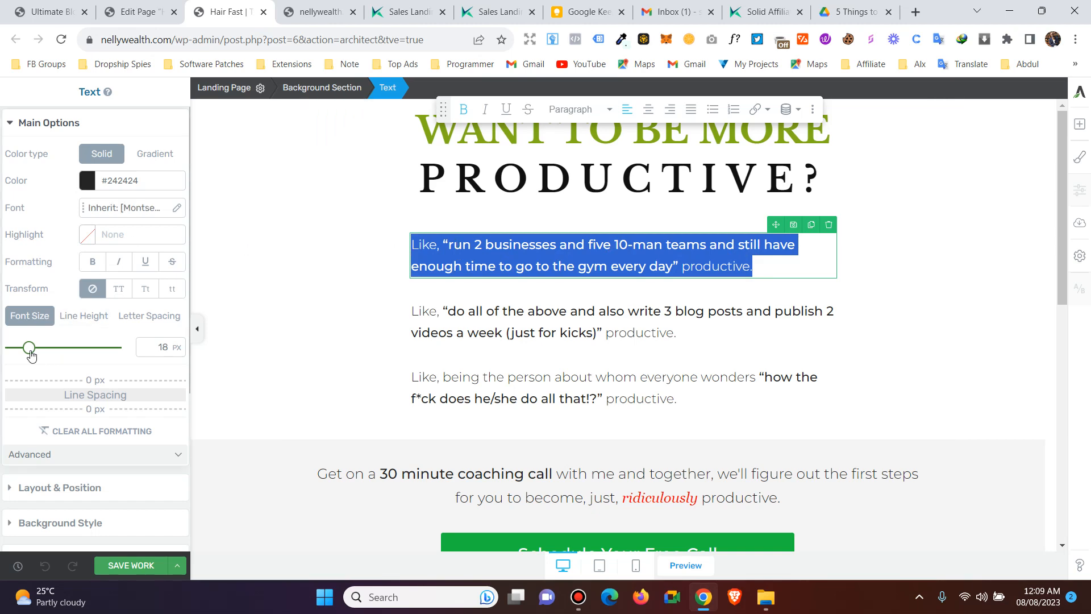
drag(27, 347, 50, 353)
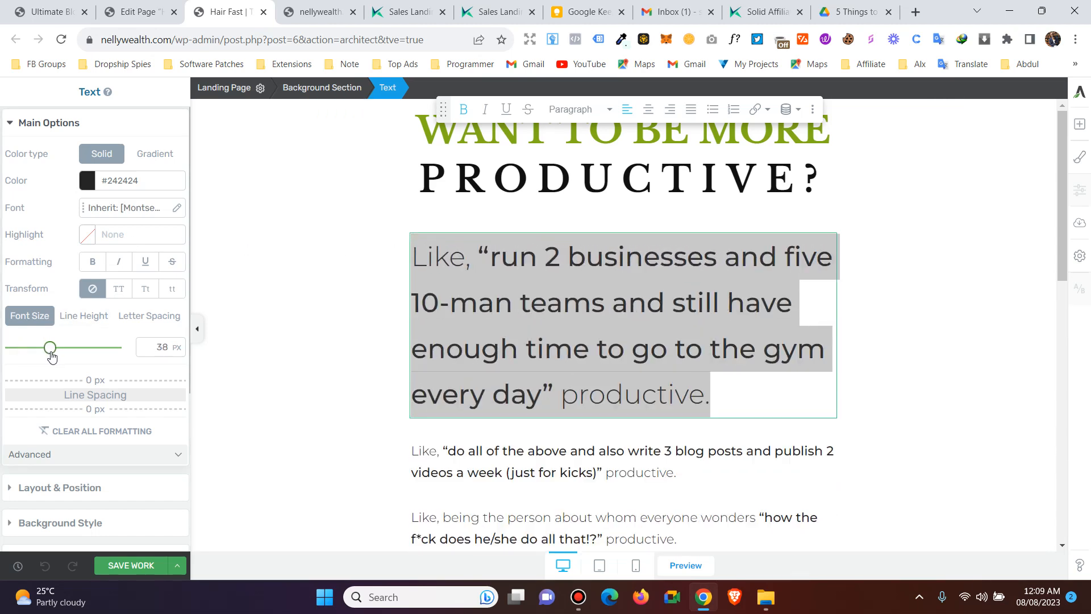
scroll(523, 330, down, 3)
- Select the second paragraph, show its Layout & Position settings, then return to the first paragraph
click(523, 330)
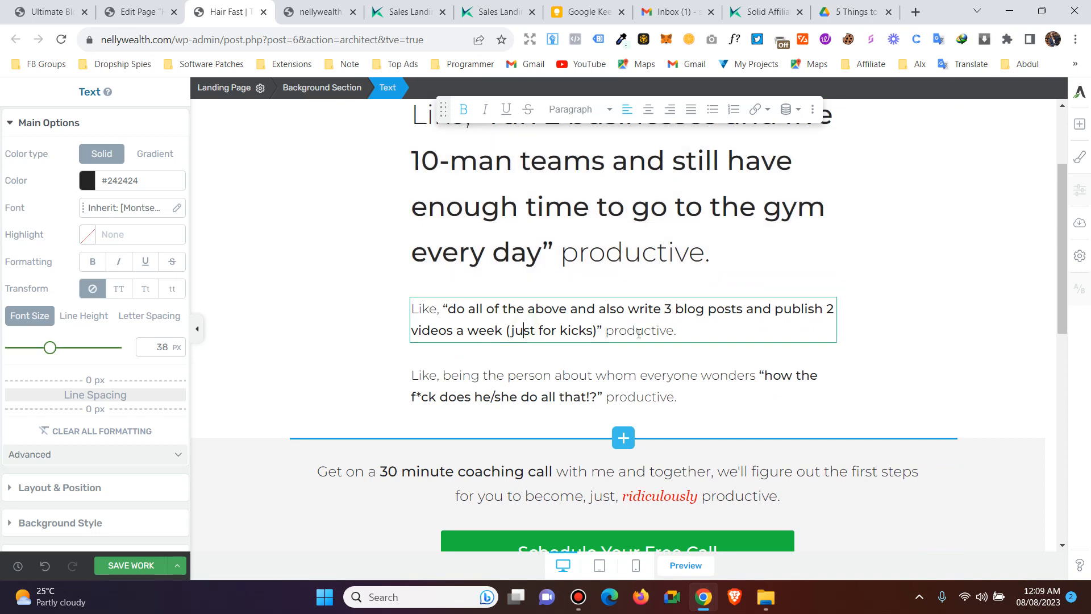
drag(680, 332, 411, 307)
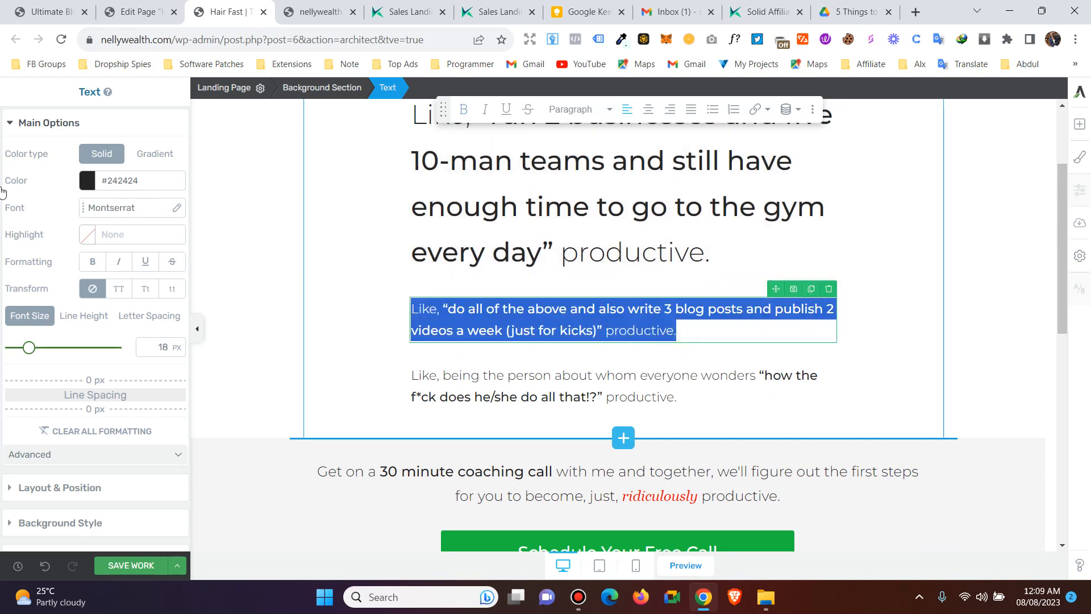
click(5, 127)
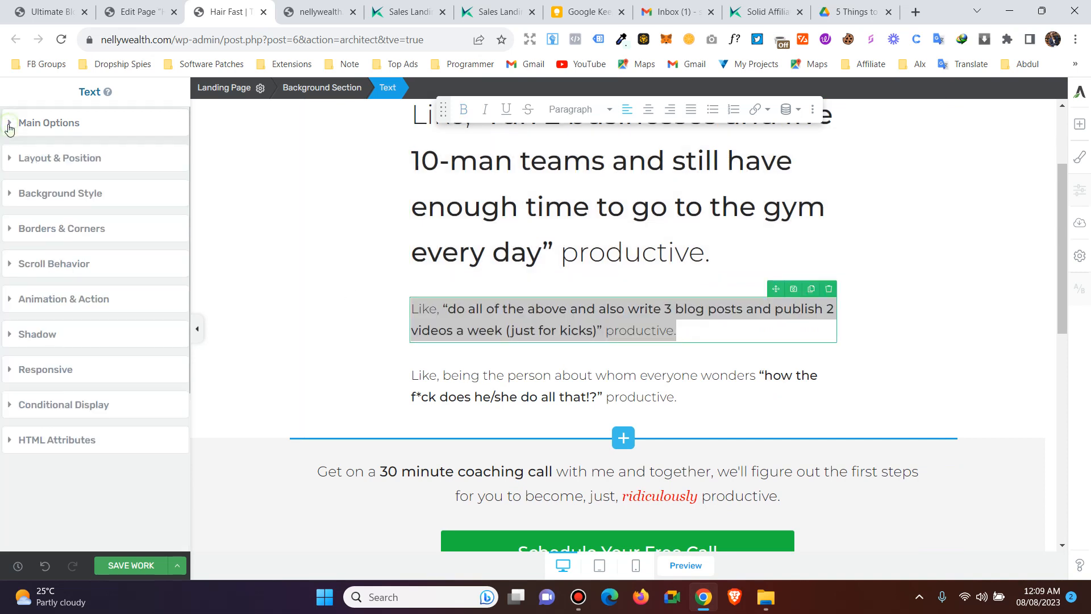
click(10, 162)
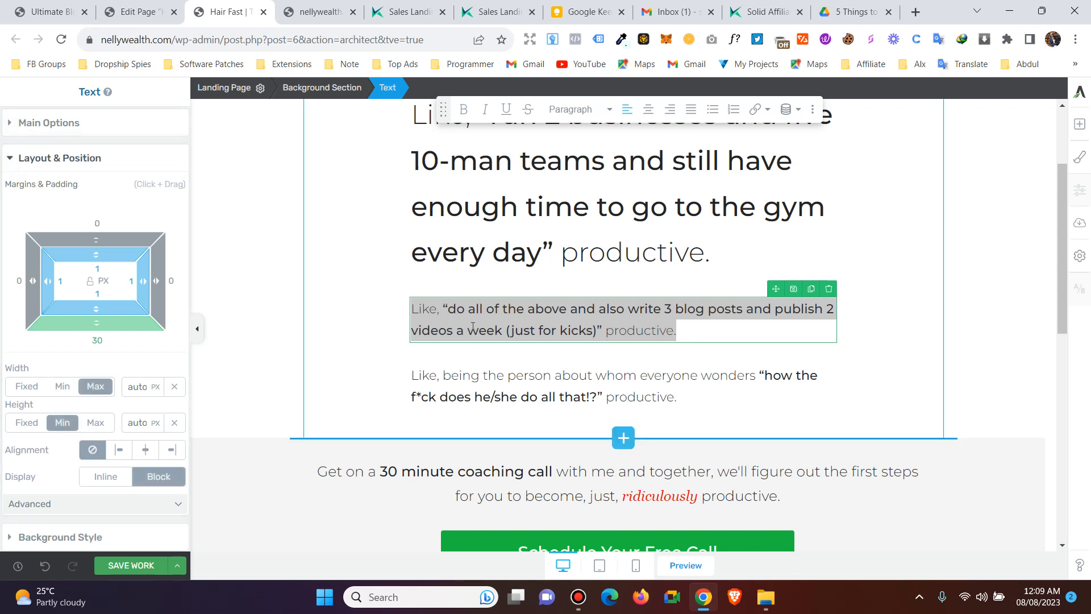
click(603, 250)
- Apply a bright yellow #f5c000 highlight to the words 'enough time' in the 38 px paragraph
drag(590, 203, 419, 208)
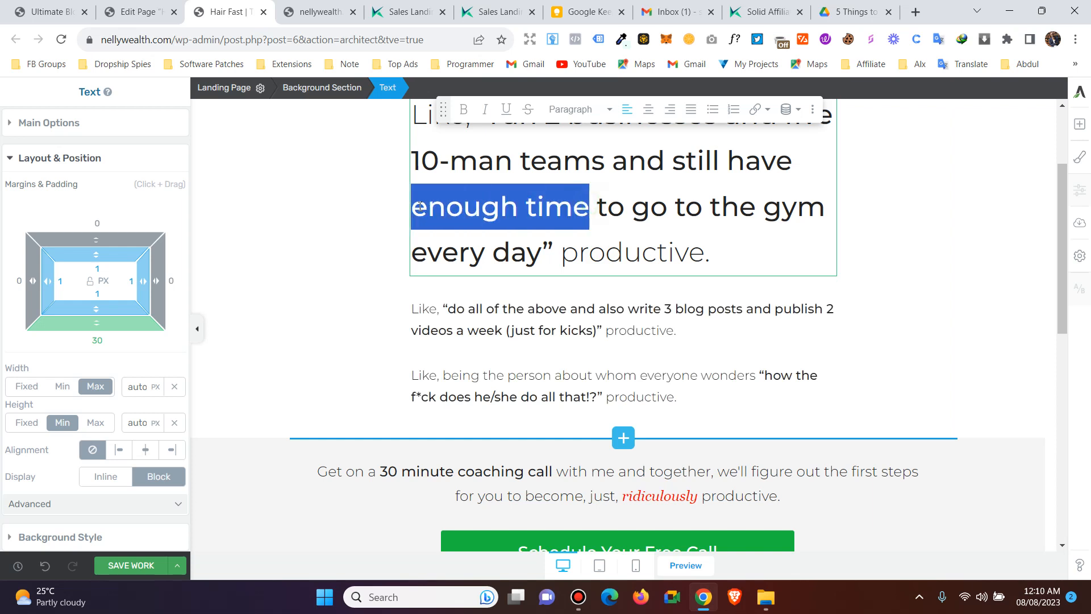
click(35, 124)
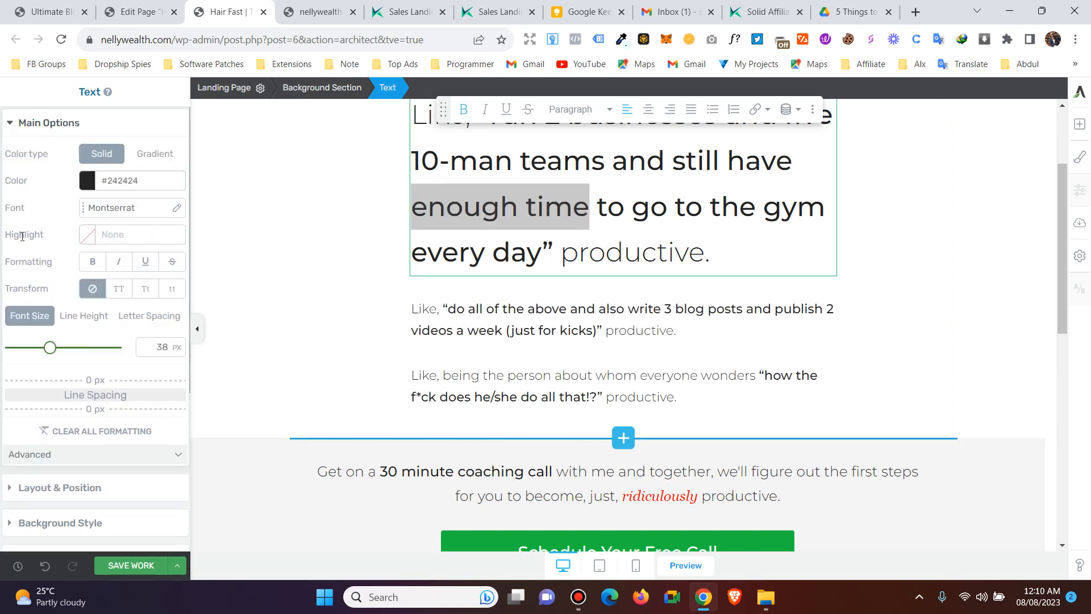
click(89, 236)
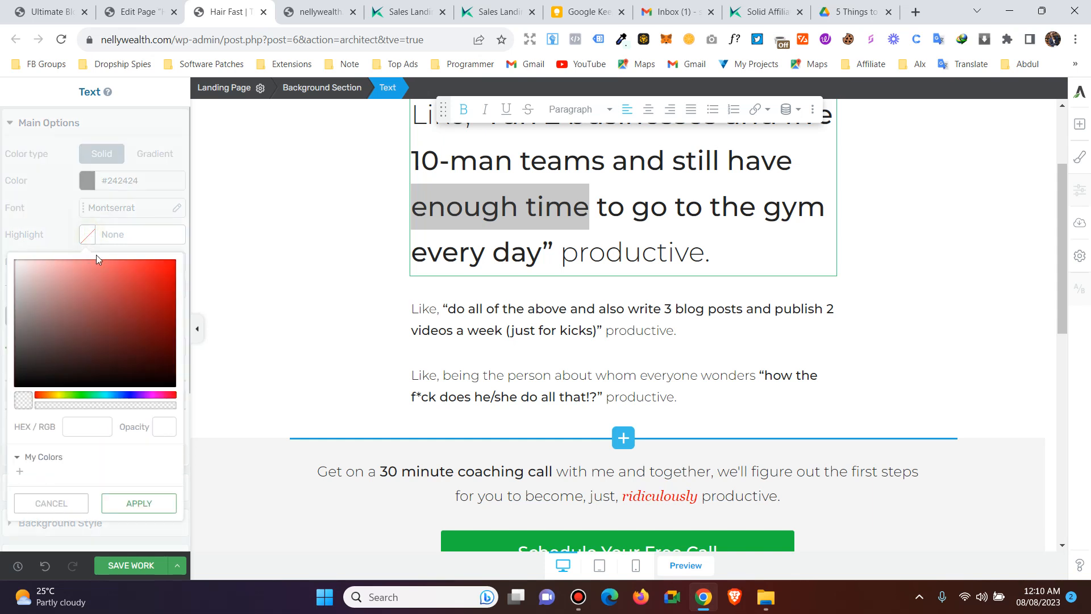
click(52, 397)
click(175, 265)
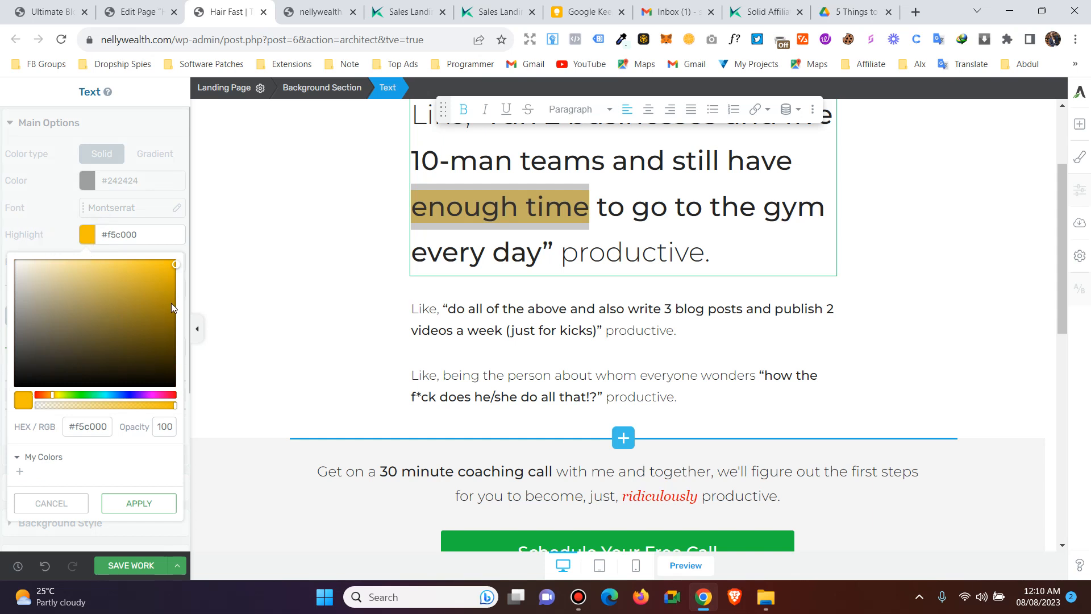
click(150, 503)
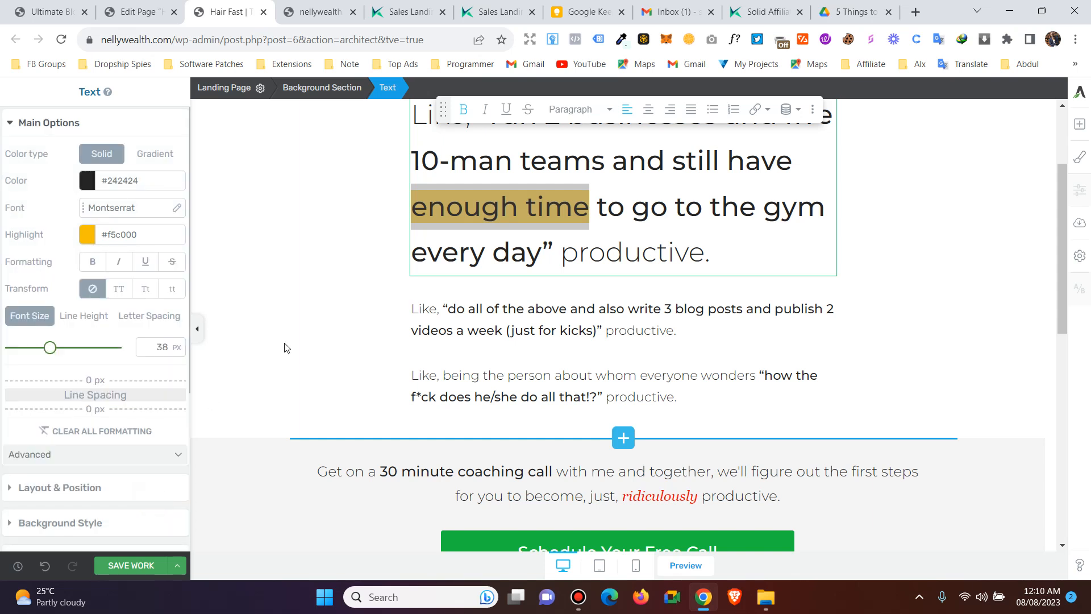
click(500, 259)
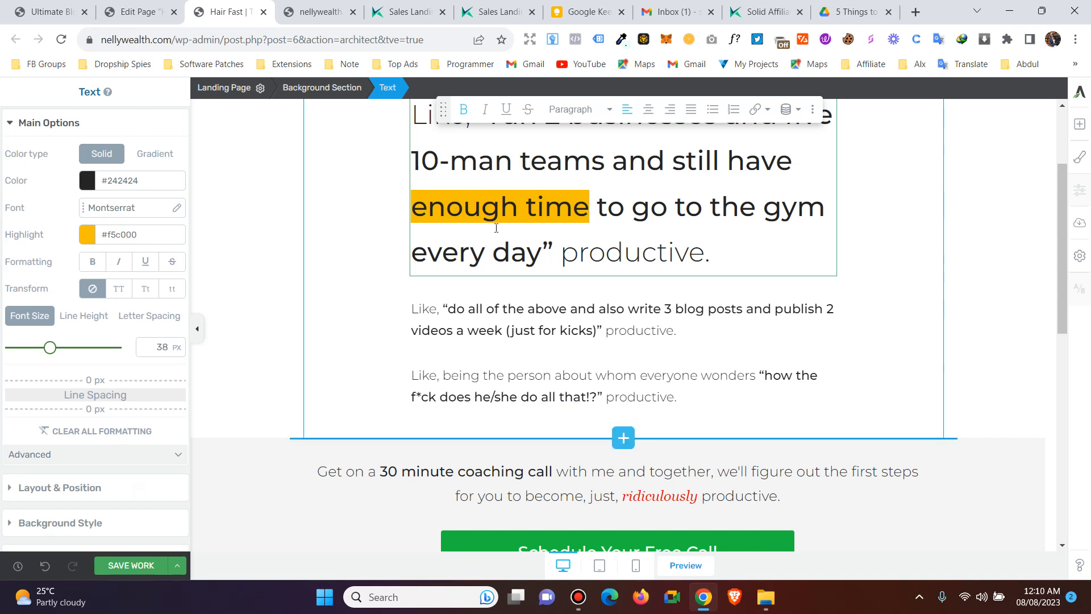
click(419, 307)
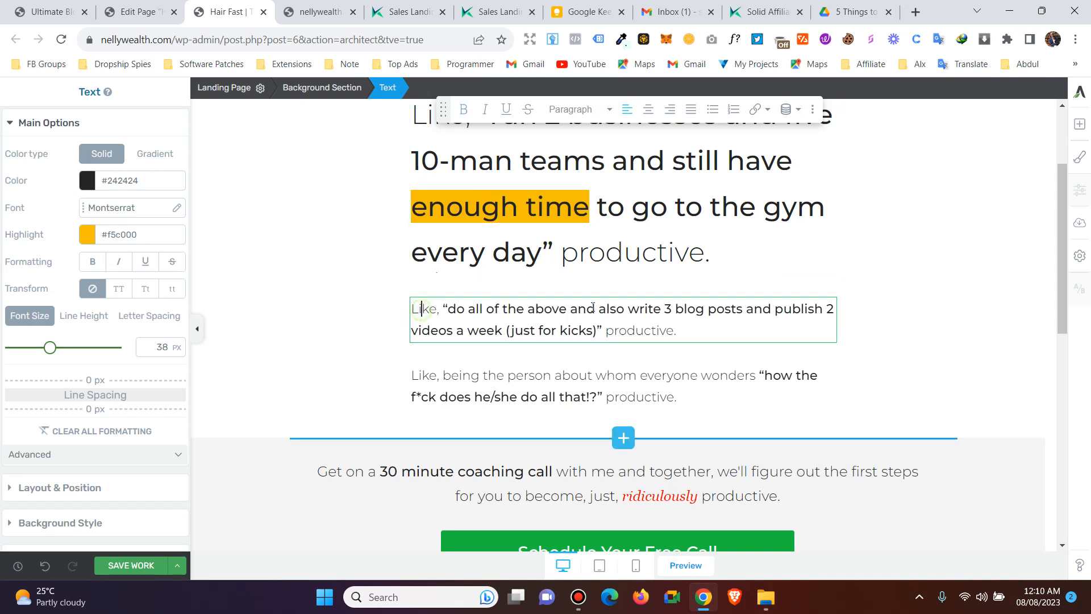
- Give the 'do all of the above…' paragraph a red #f5003d highlight
drag(692, 332, 404, 314)
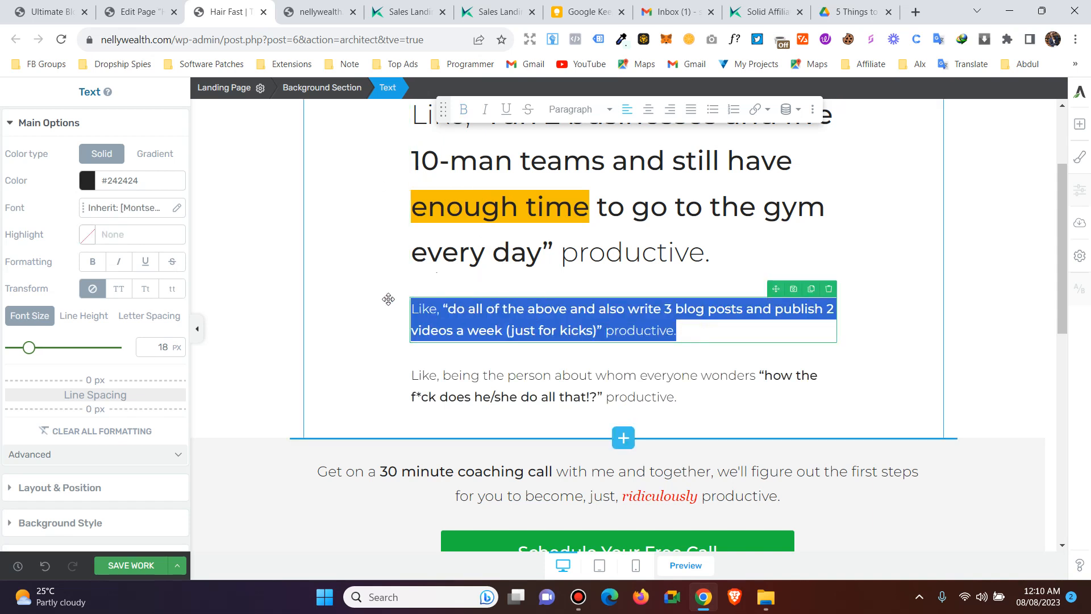
click(88, 235)
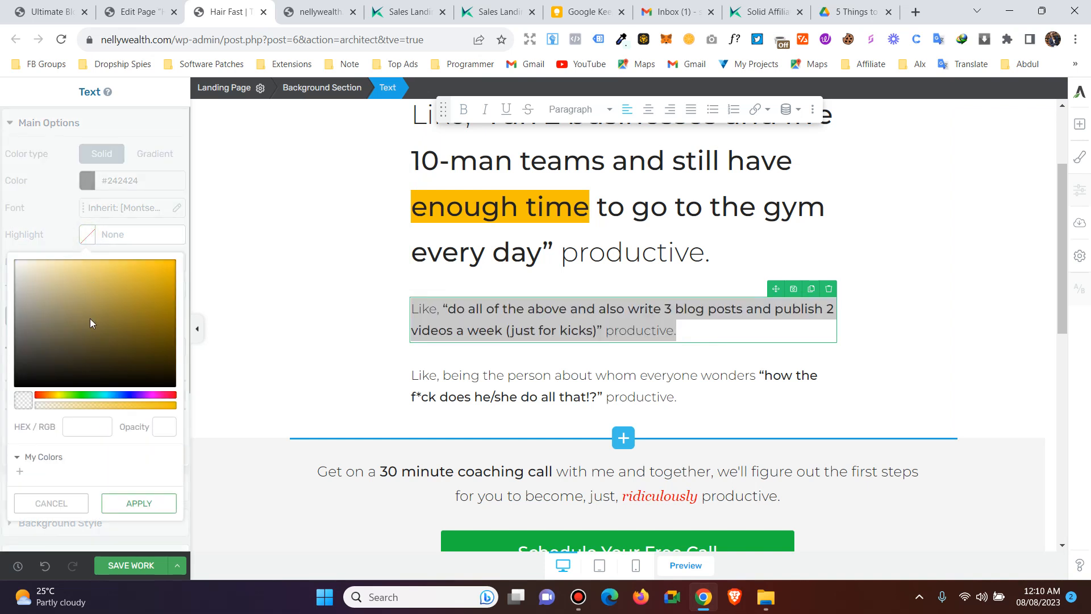
drag(104, 391, 170, 395)
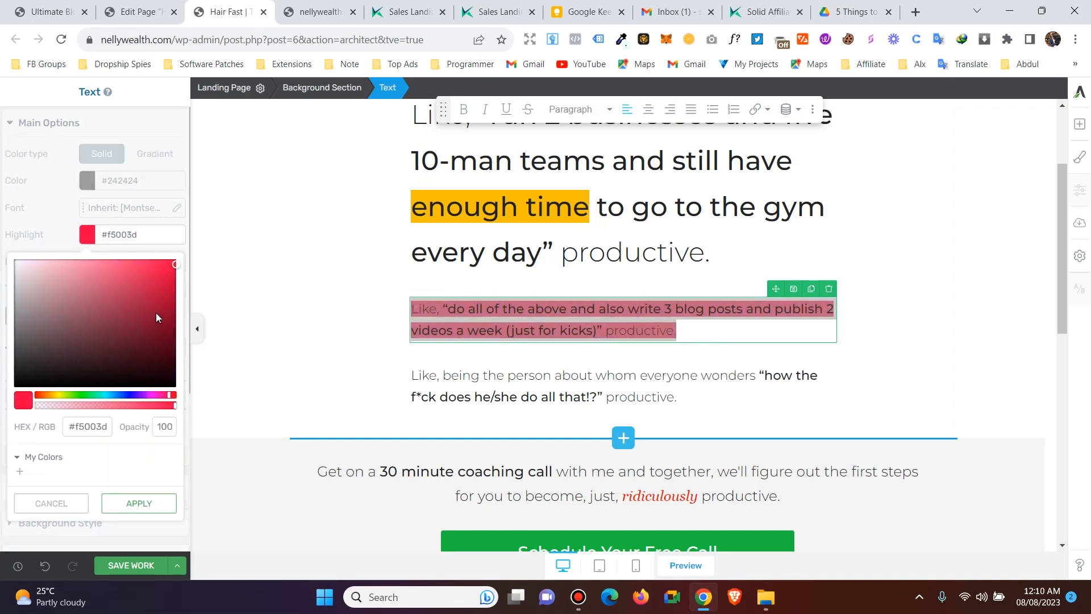
click(119, 505)
click(478, 331)
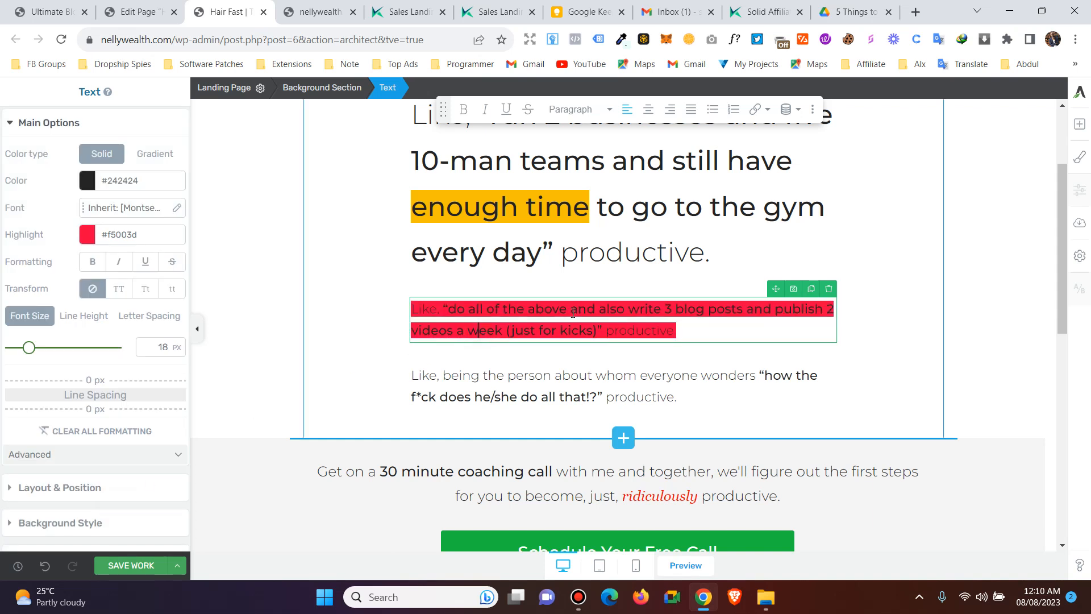
- Make the red paragraph's text white #ffffff and enlarge it to 24 px
drag(695, 328, 390, 304)
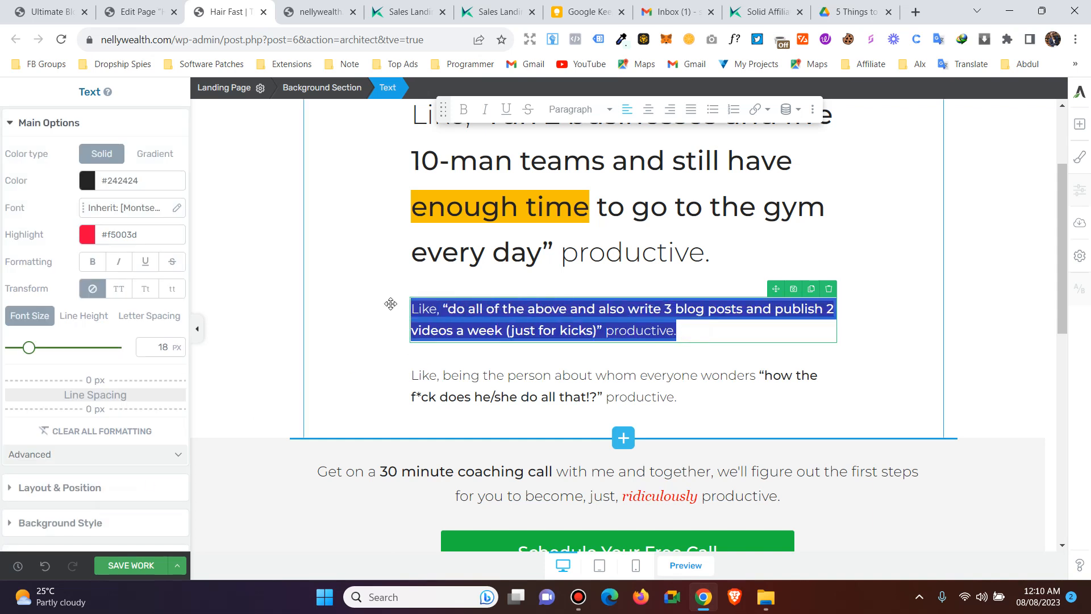
click(82, 179)
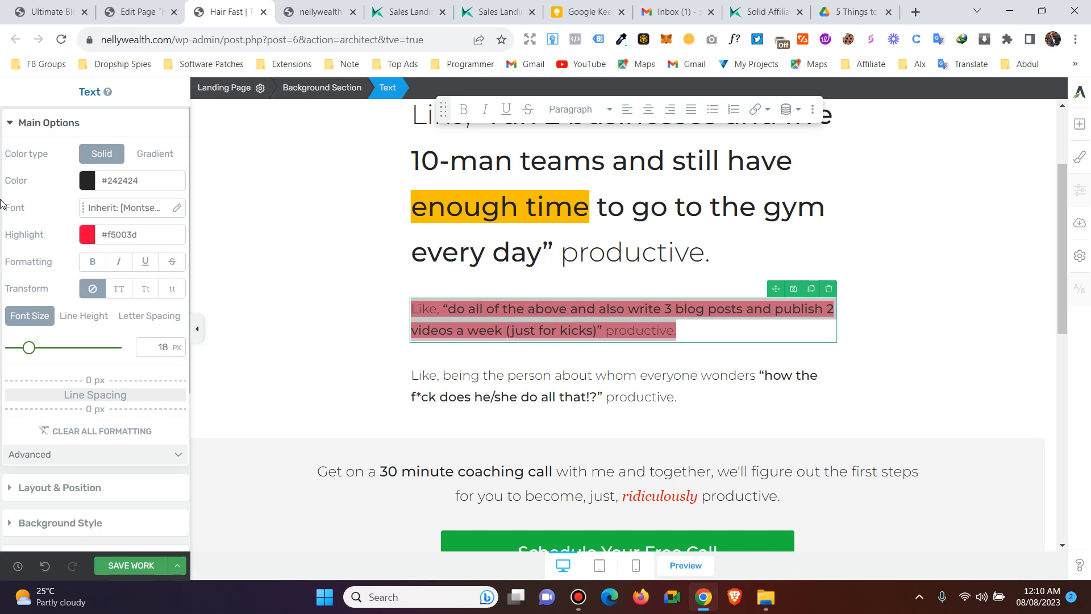
click(137, 449)
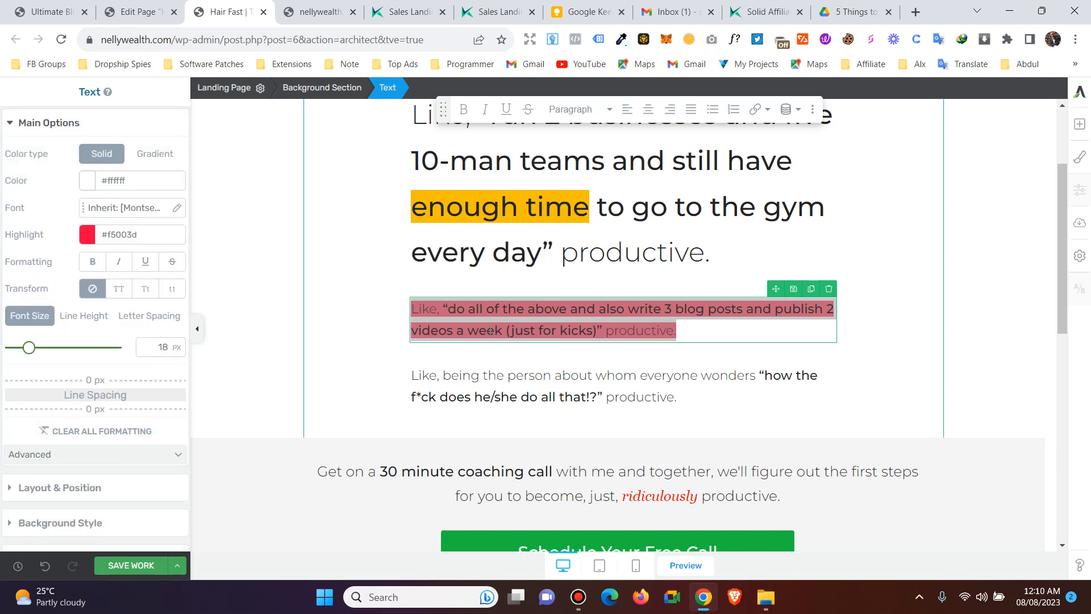
click(570, 375)
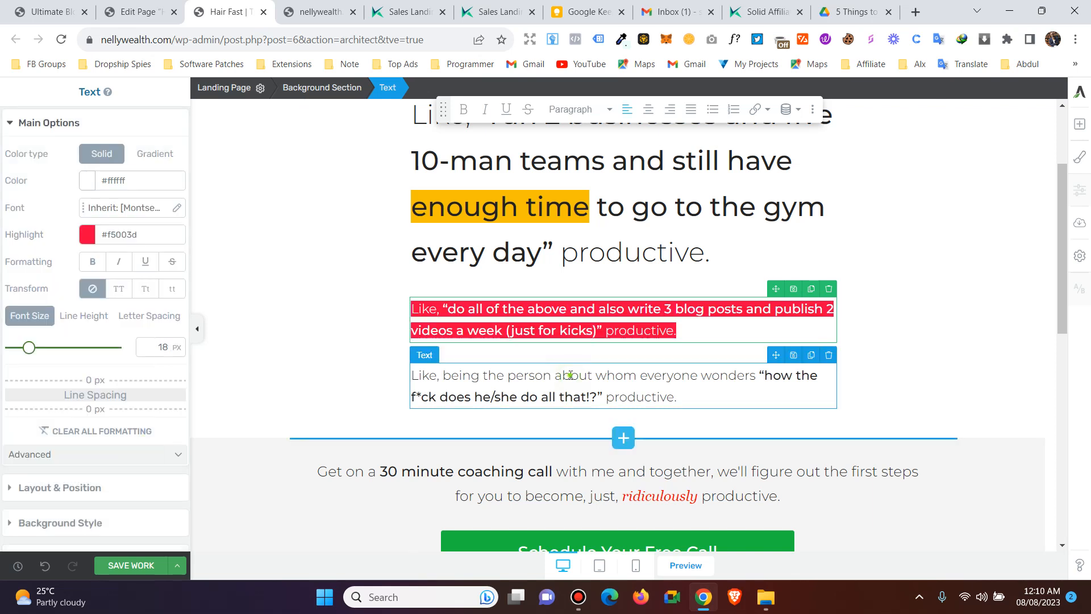
triple_click(408, 300)
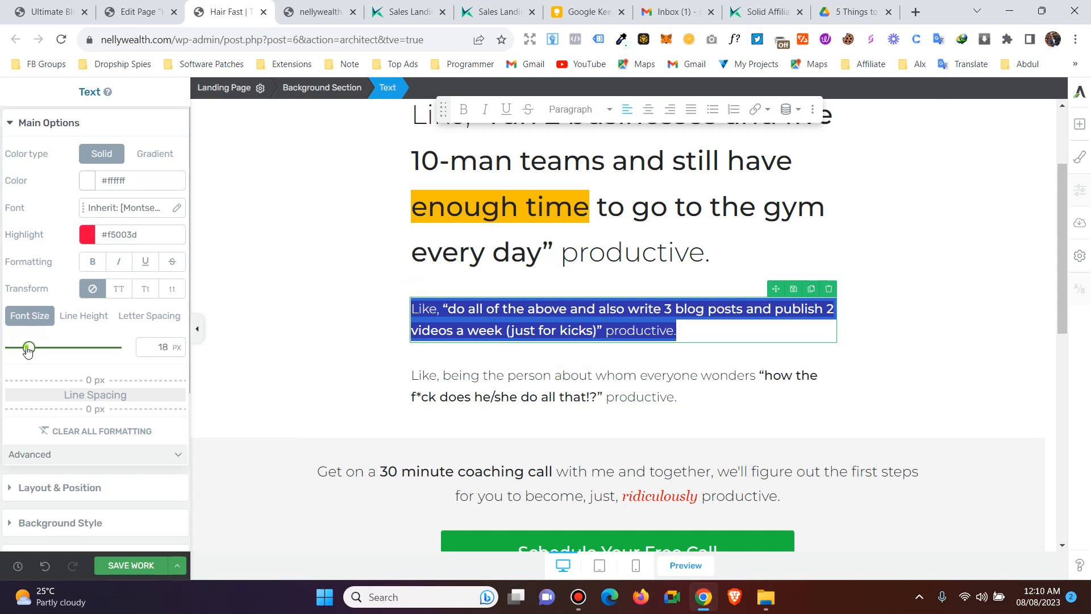
drag(28, 349, 37, 349)
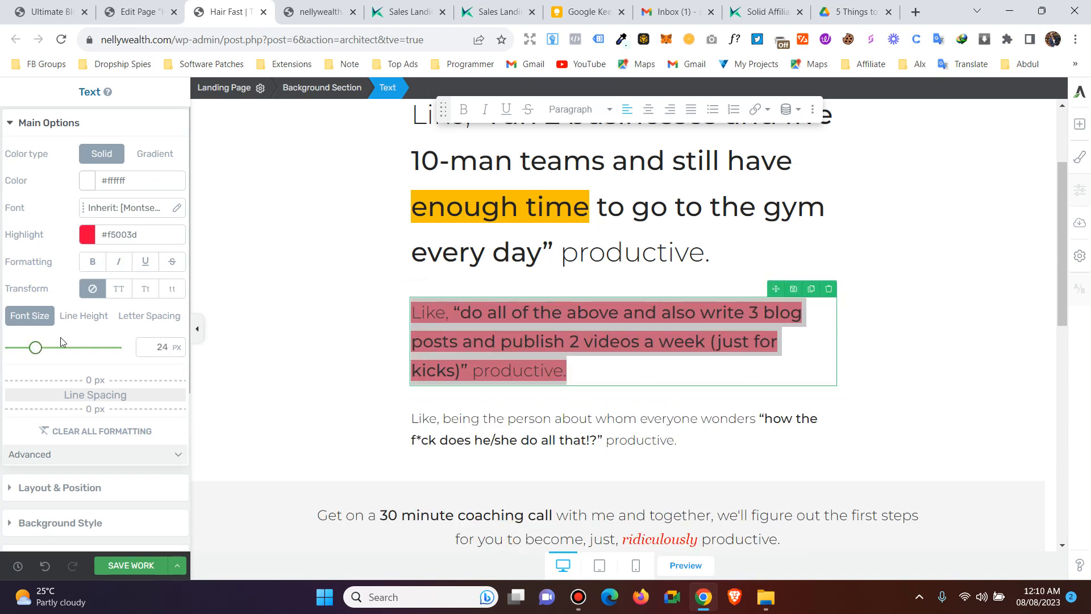
- Open Layout & Position for the red-highlighted paragraph and reselect its Text element
click(31, 124)
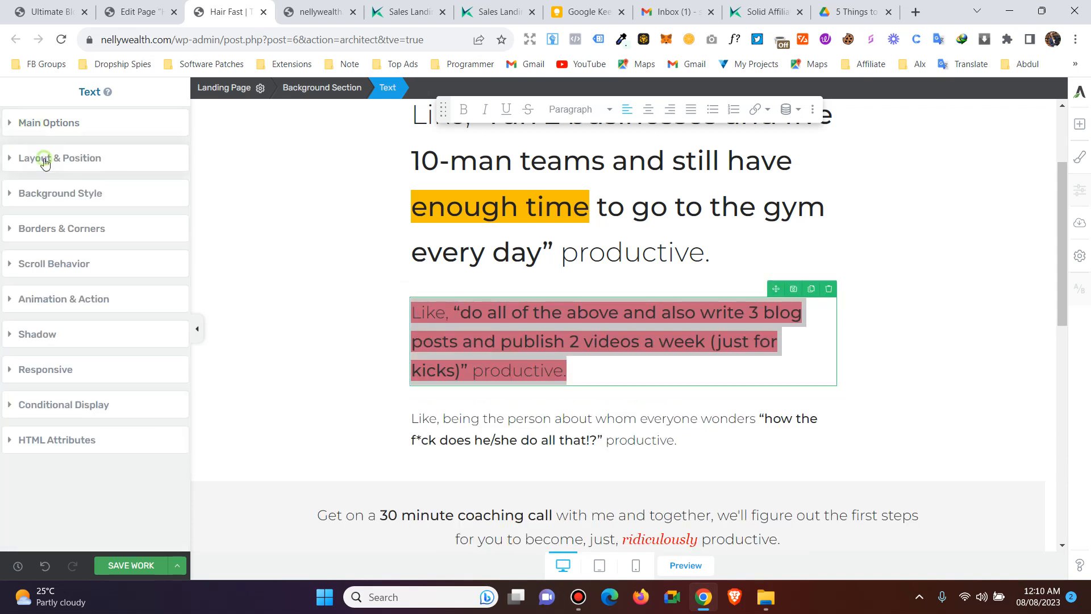
click(45, 158)
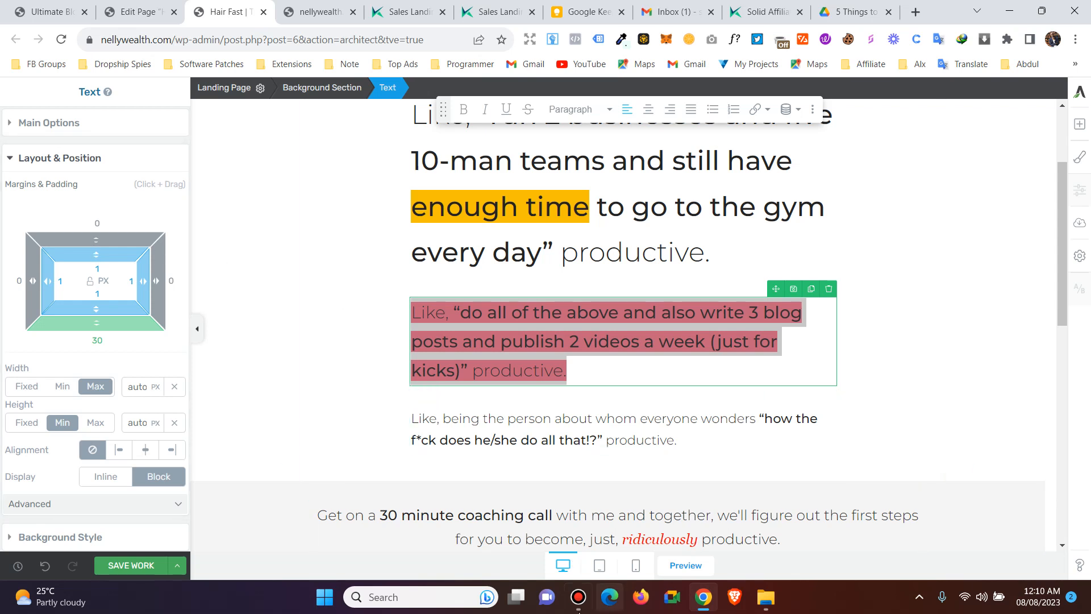
click(575, 607)
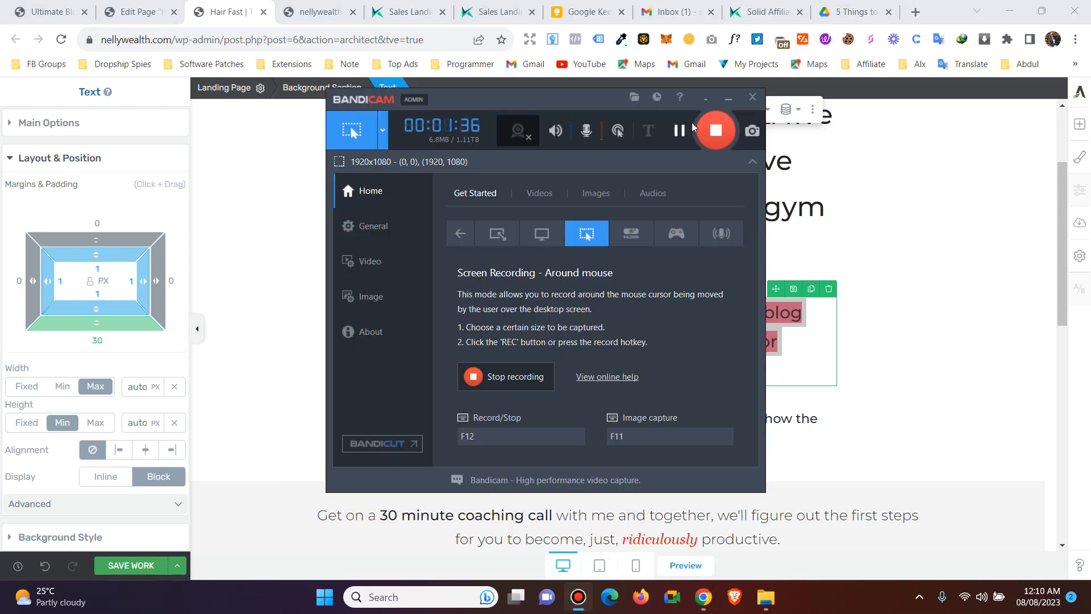
click(949, 287)
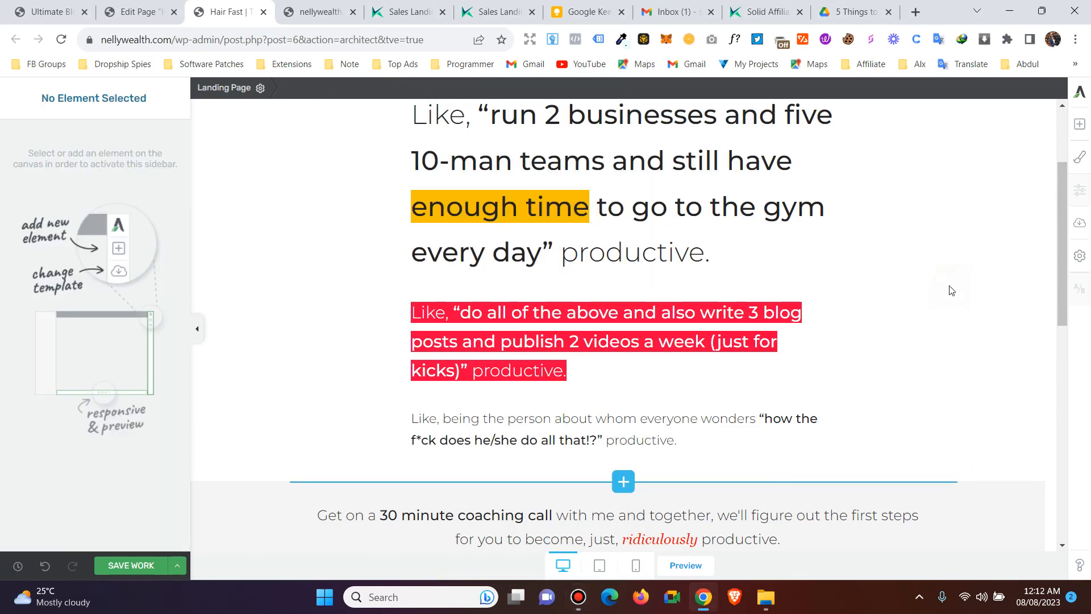
click(541, 369)
drag(574, 374, 535, 349)
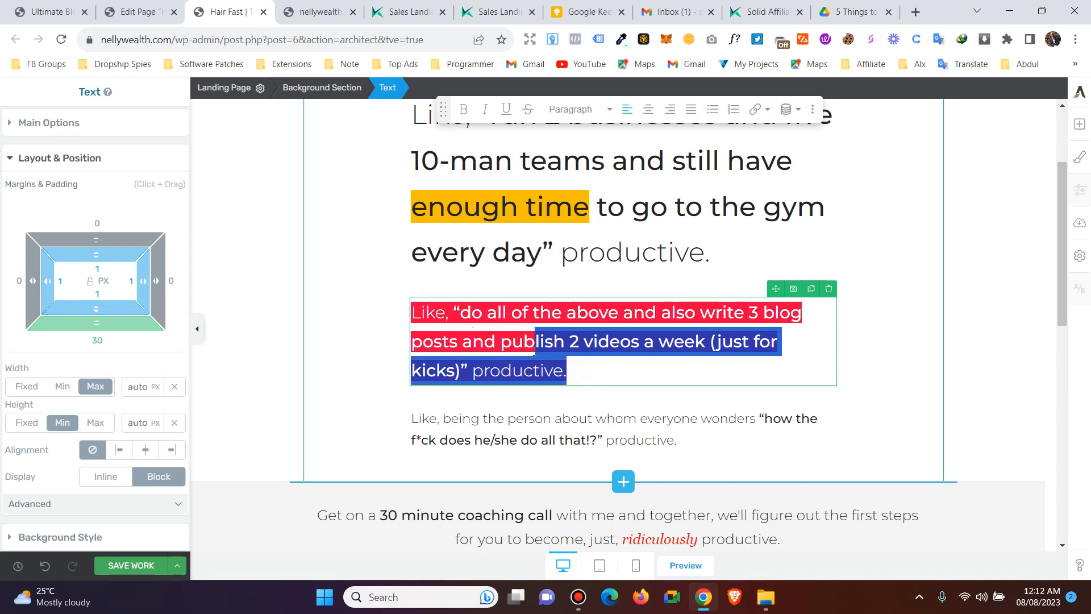
click(617, 363)
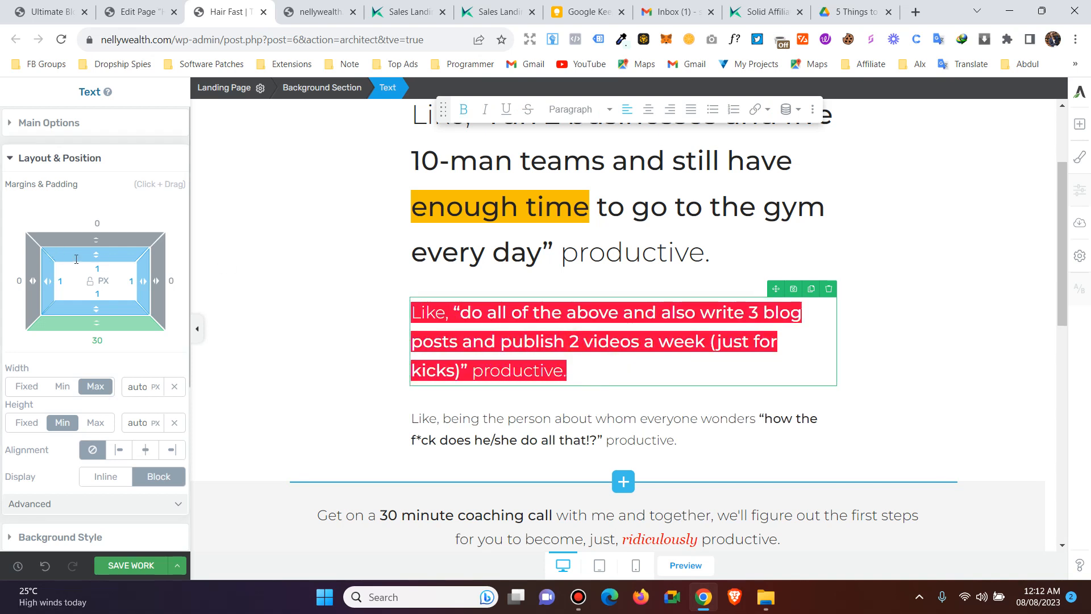
- Set the red paragraph's top padding to 3 px
mouse_move(96, 254)
mouse_down()
mouse_move(92, 277)
mouse_move(100, 255)
mouse_up()
click(97, 224)
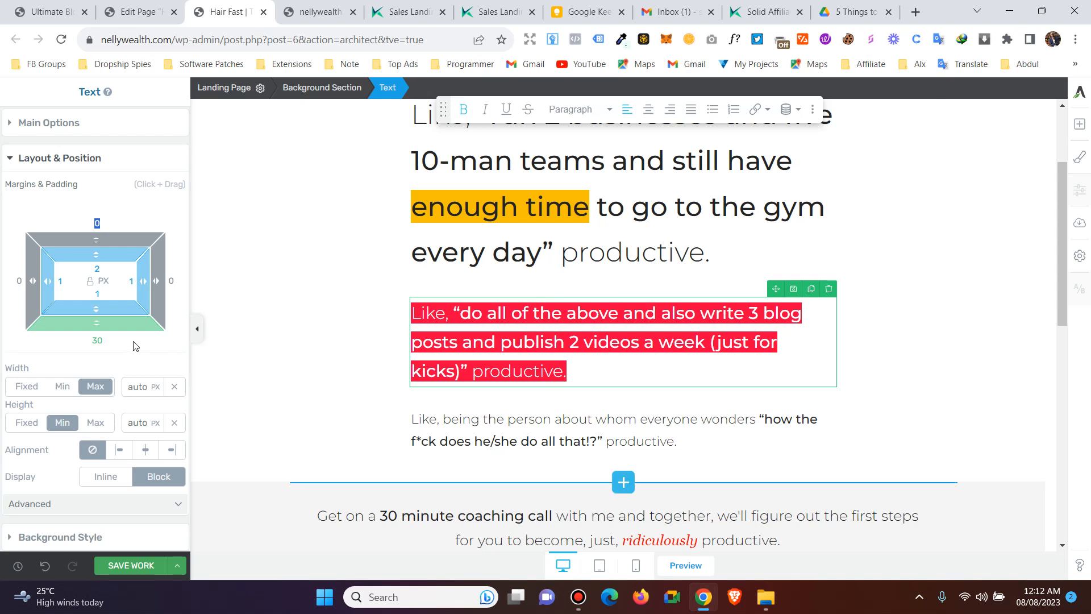
drag(97, 257, 98, 236)
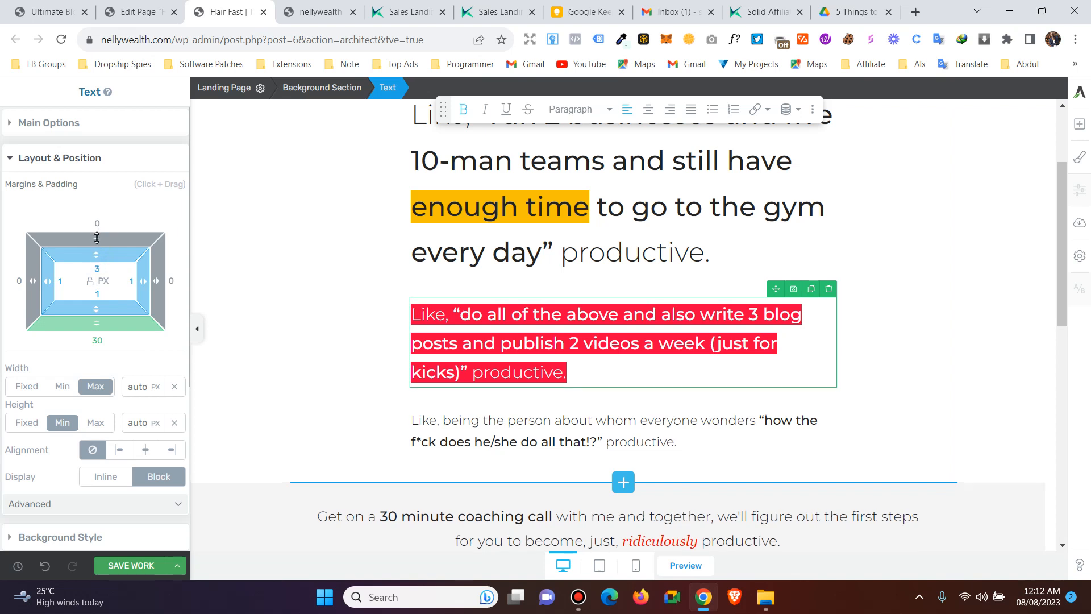
- Give the red paragraph a 59 px top margin and a 61 px bottom margin
drag(97, 238, 111, 198)
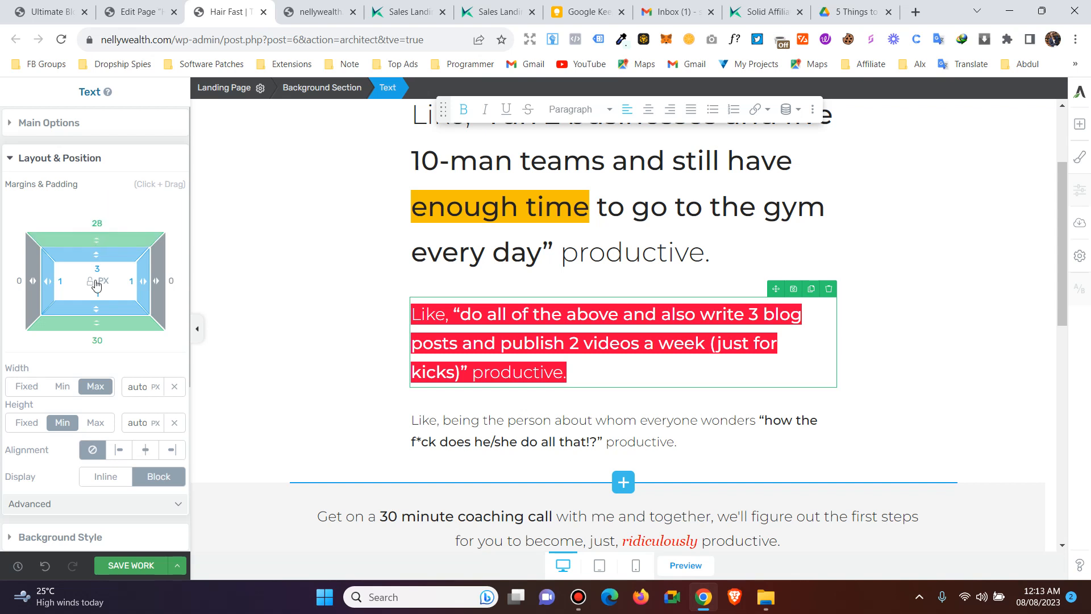
drag(97, 322, 99, 352)
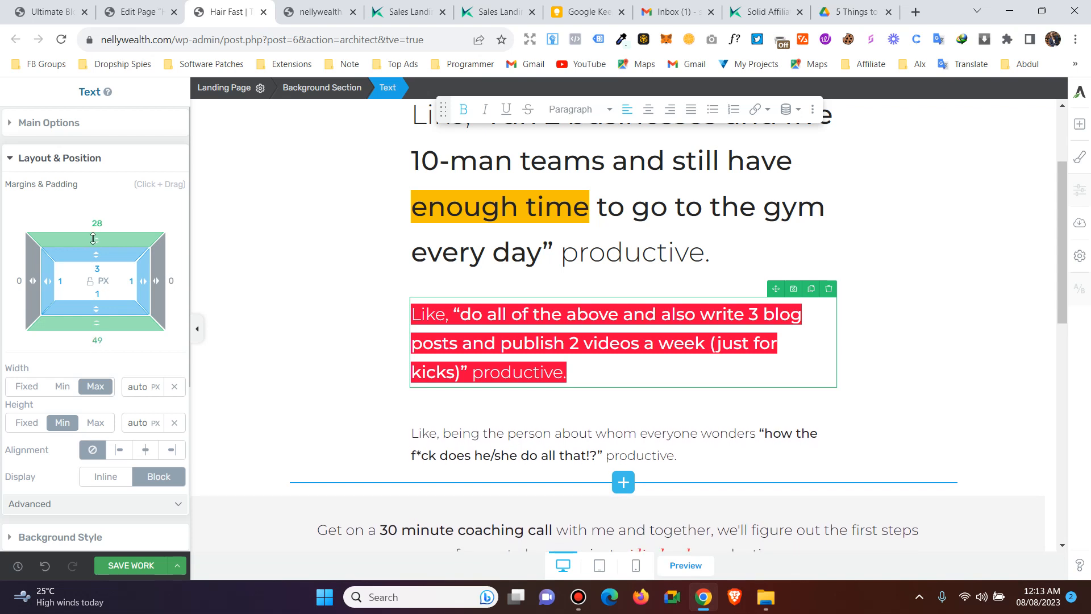
drag(95, 238, 95, 341)
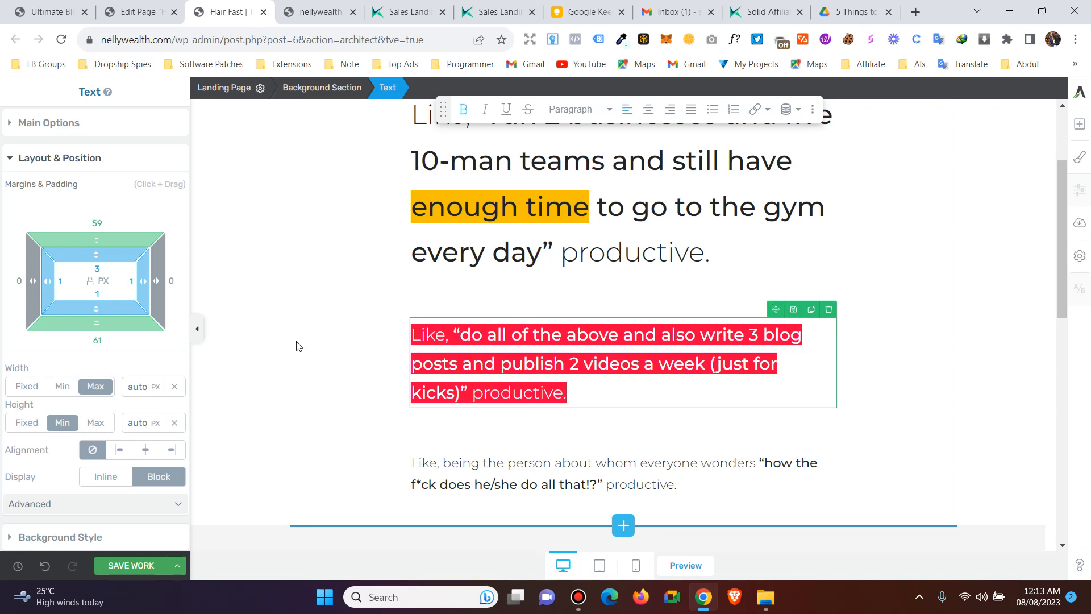
scroll(460, 355, down, 1)
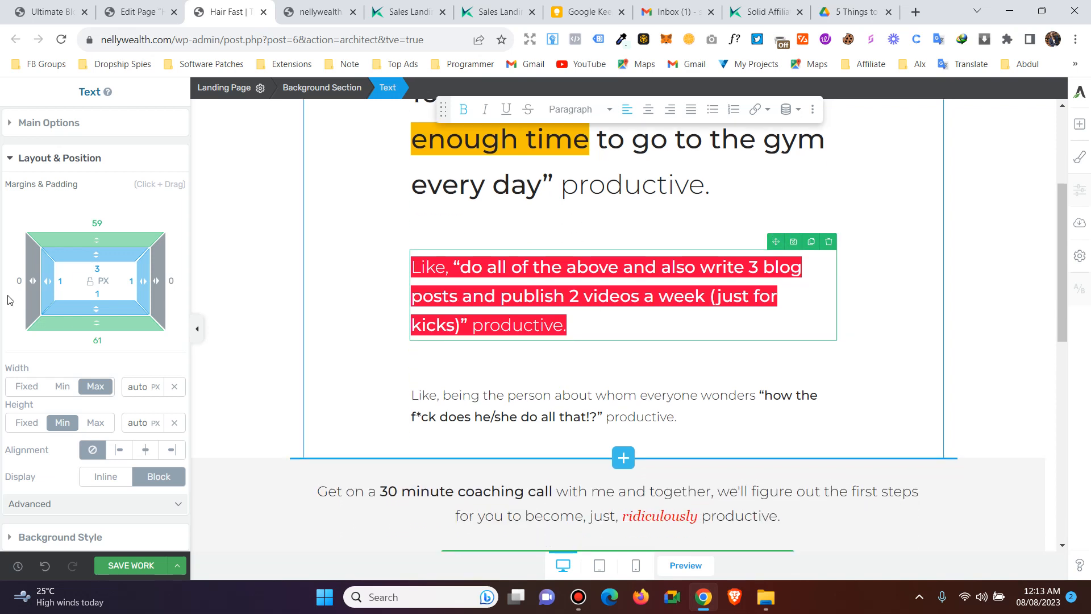
scroll(8, 299, down, 4)
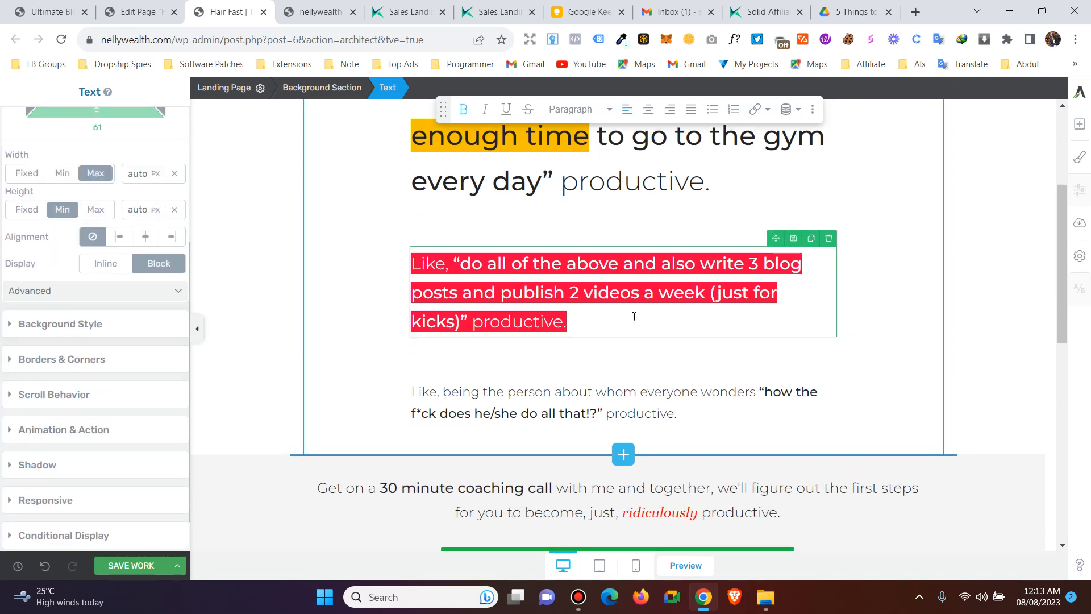
- Add a solid-colour background layer to the 'Like, being the person…' paragraph, first trying cyan
scroll(569, 341, down, 3)
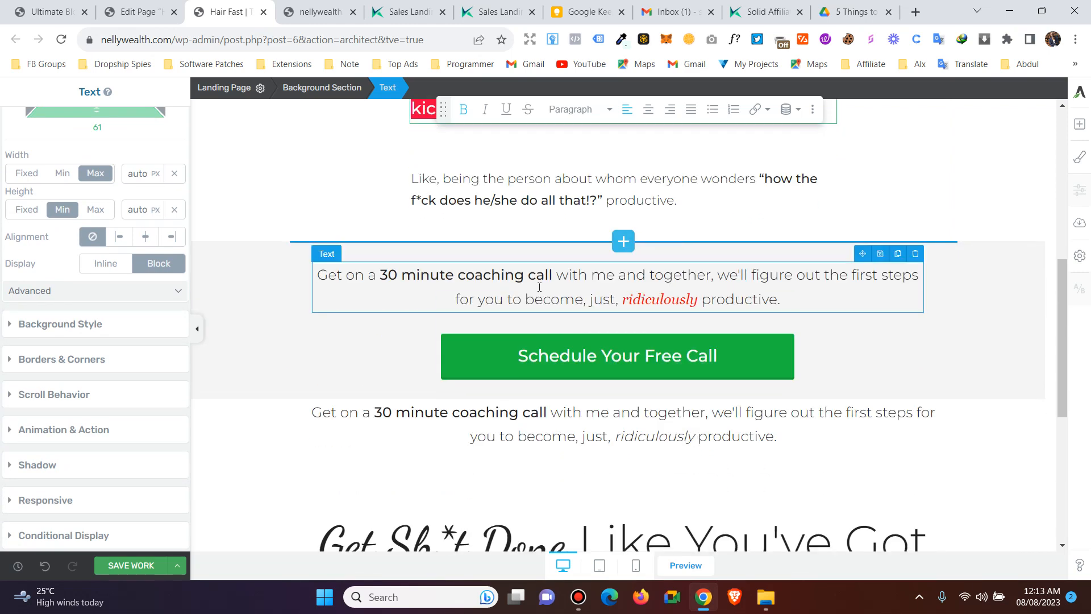
scroll(625, 427, up, 1)
click(522, 272)
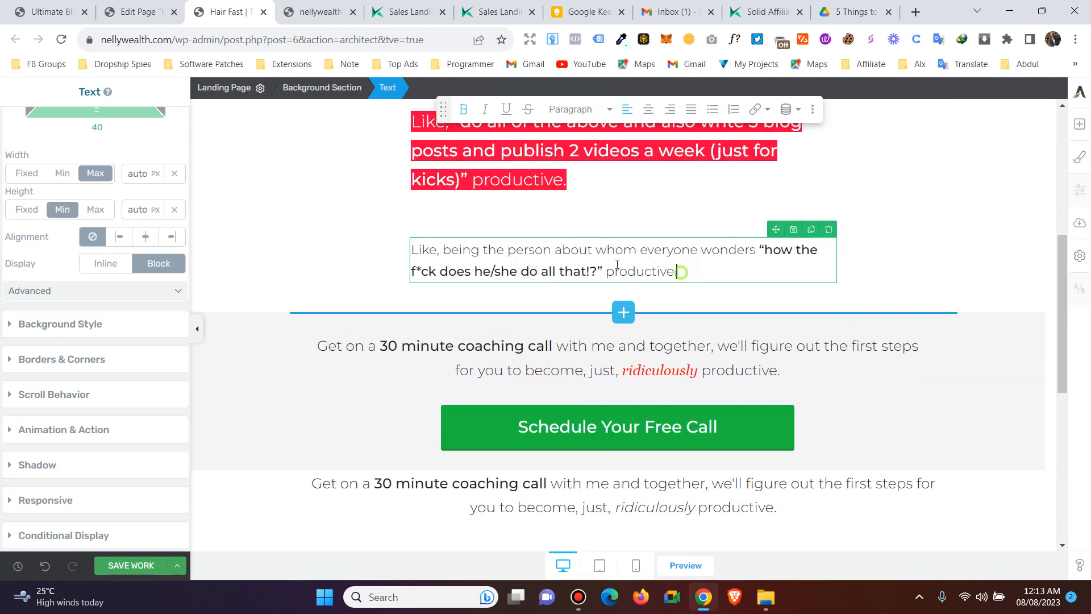
triple_click(682, 272)
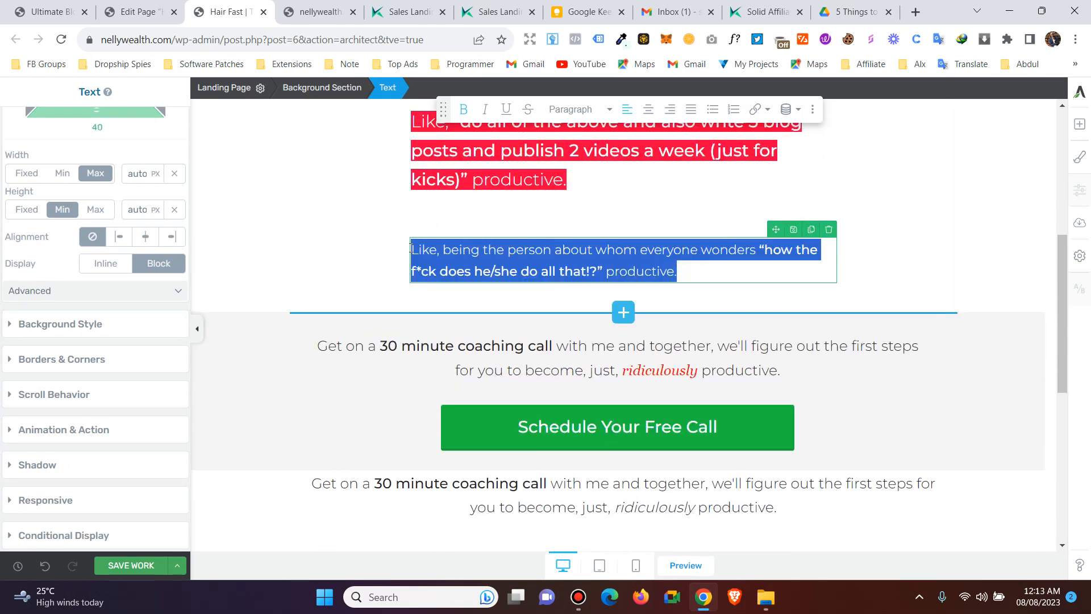
click(9, 325)
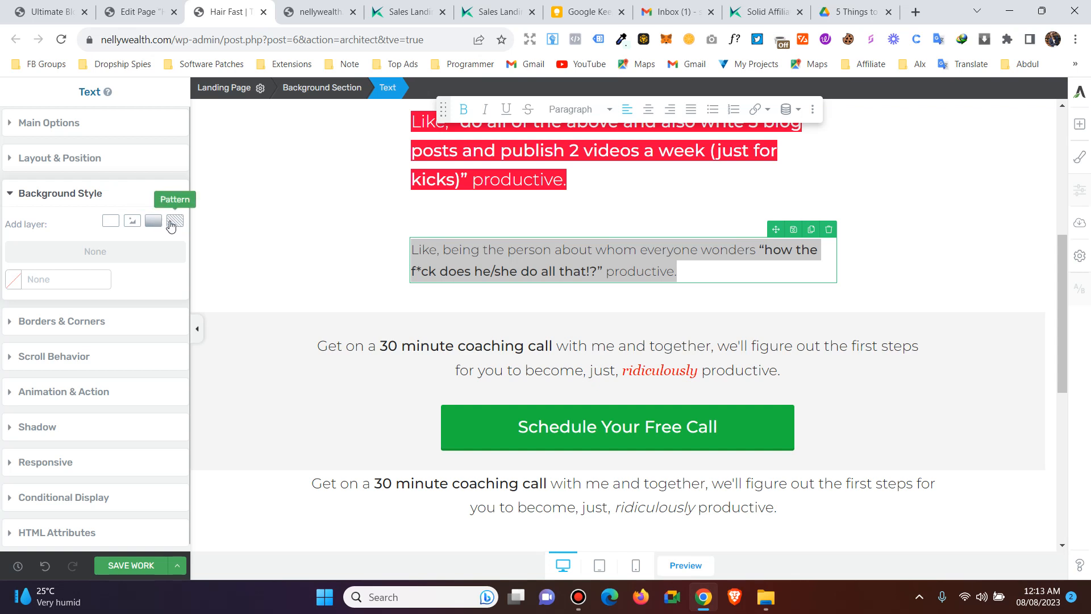
click(108, 226)
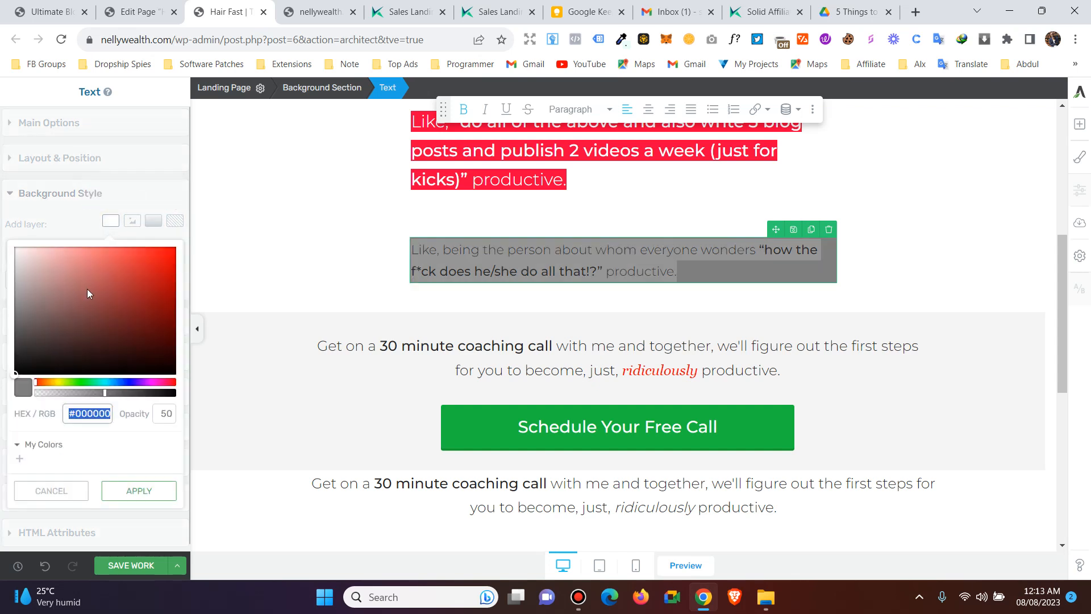
drag(87, 295, 199, 246)
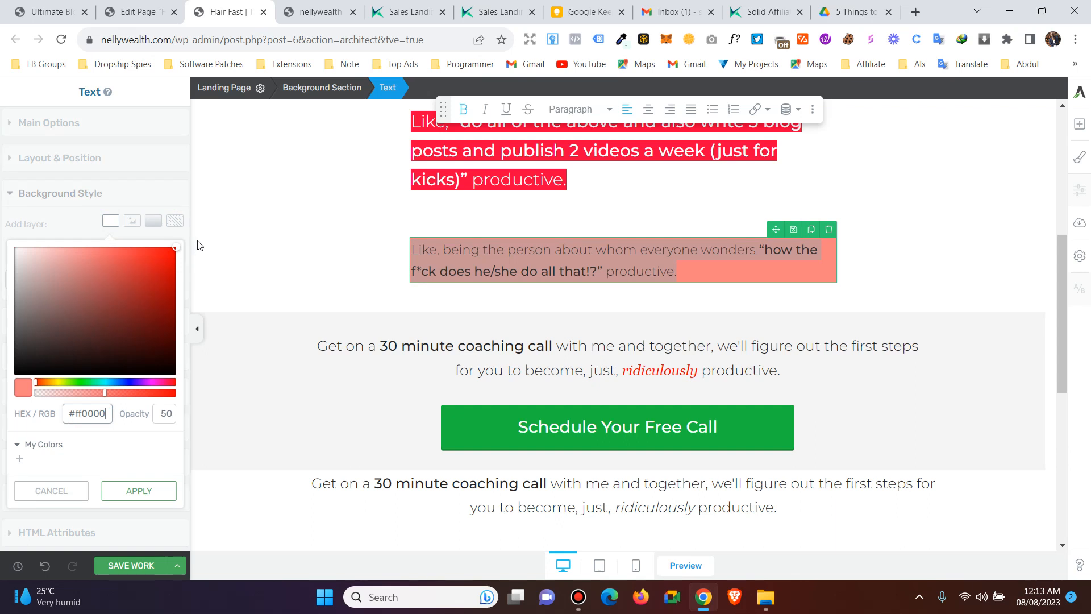
drag(94, 383, 108, 385)
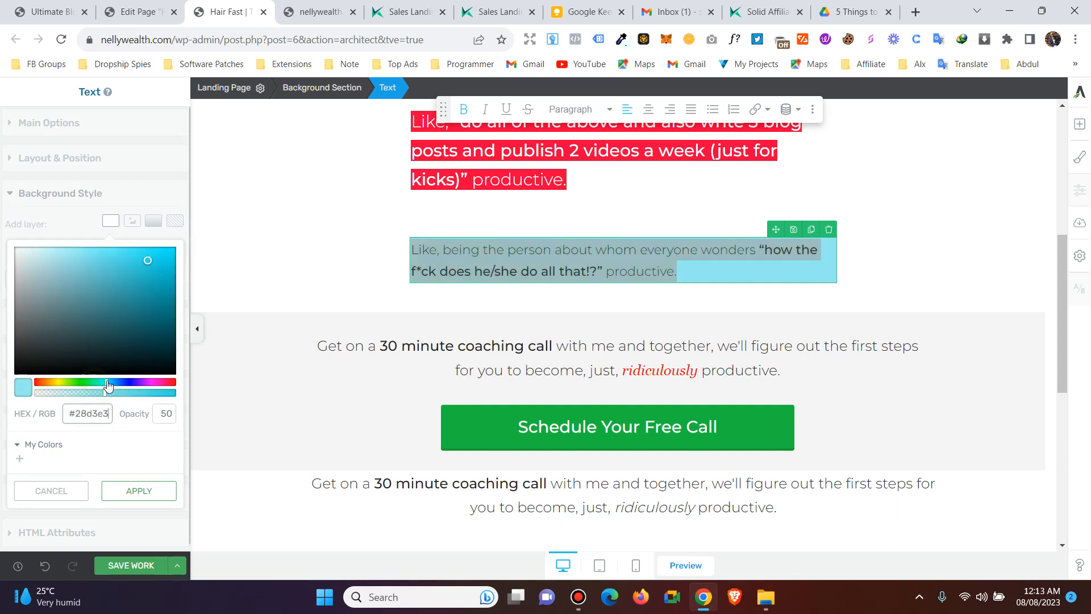
drag(111, 326, 195, 236)
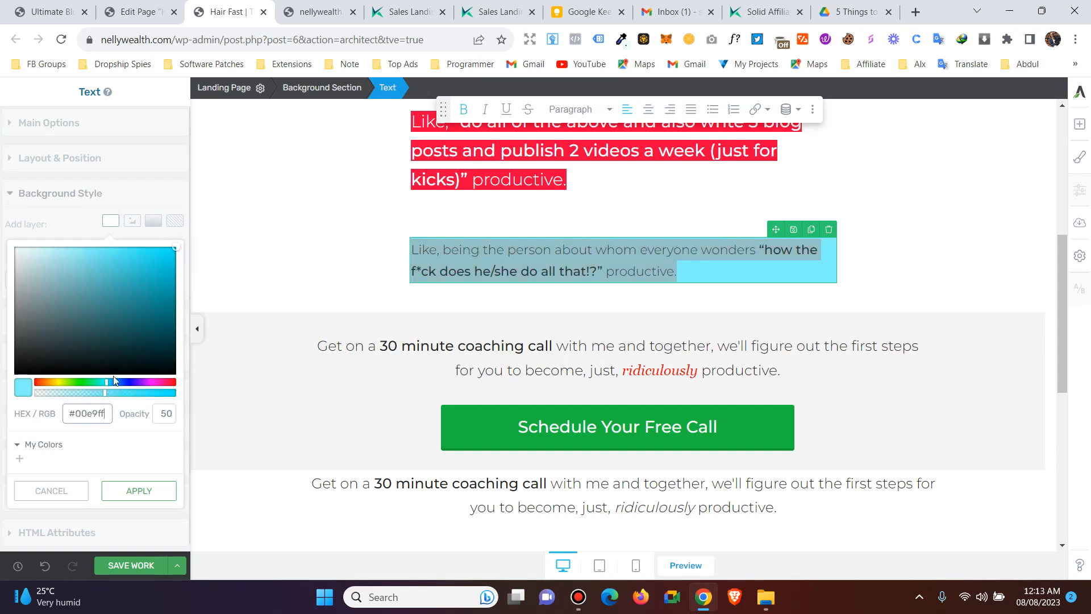
click(145, 490)
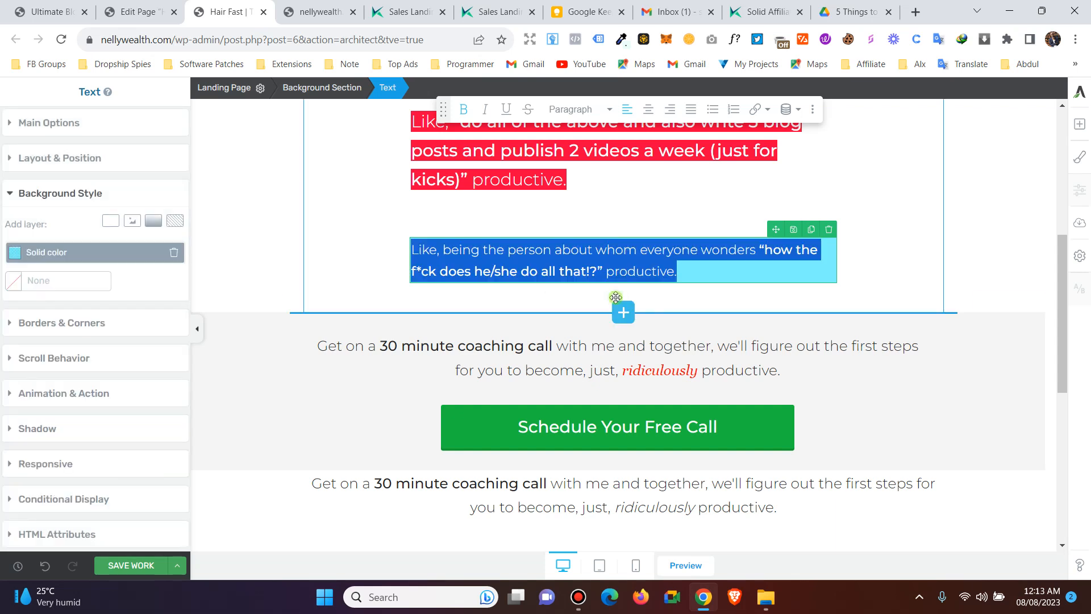
click(612, 297)
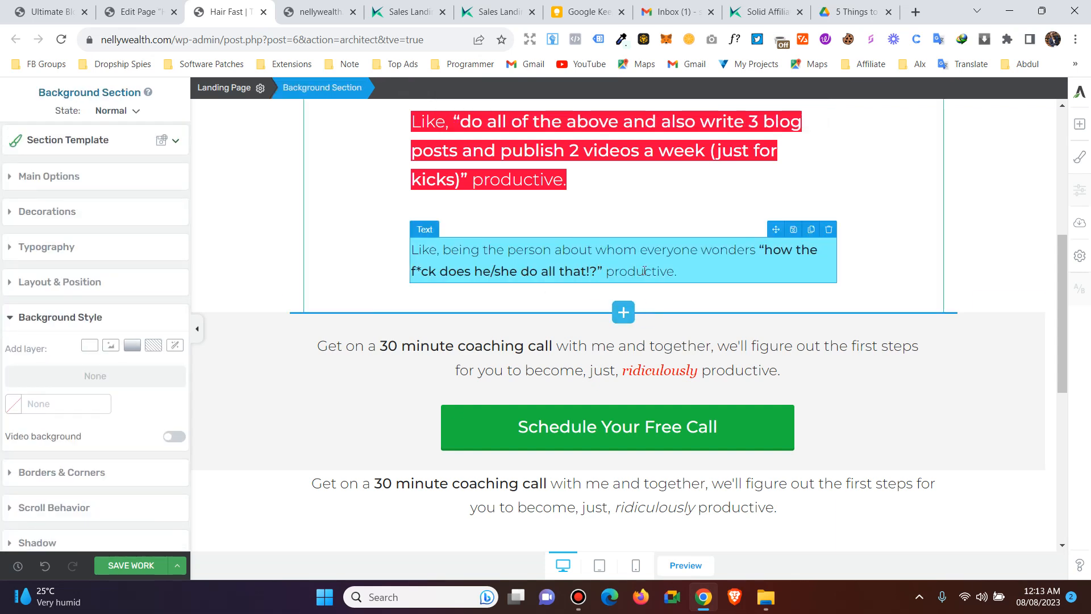
- Change the paragraph's background to green #7cc100 at 50% opacity
triple_click(681, 275)
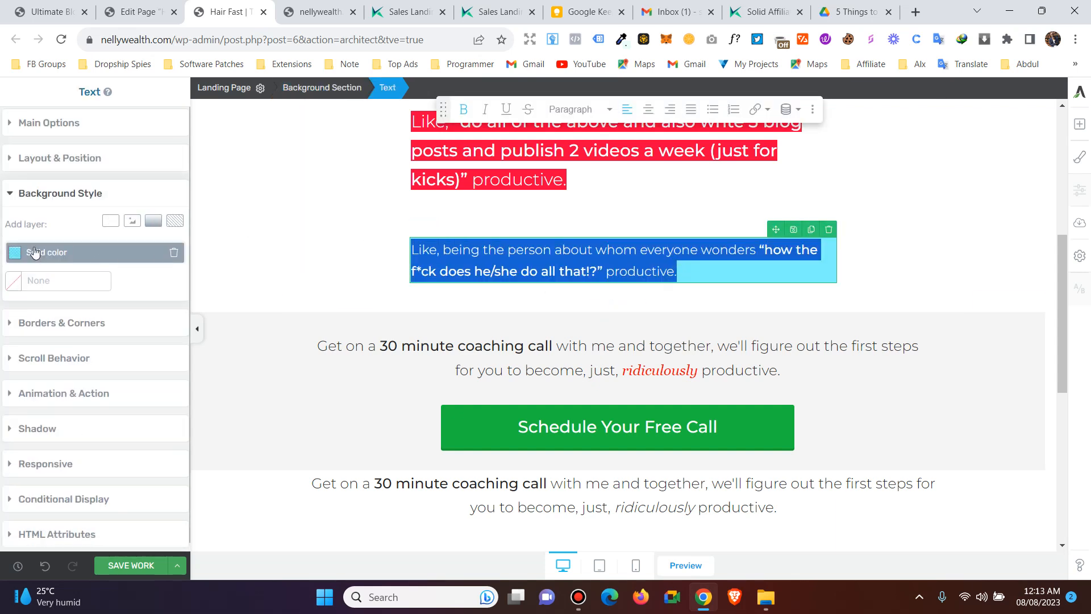
click(35, 252)
drag(89, 410, 67, 411)
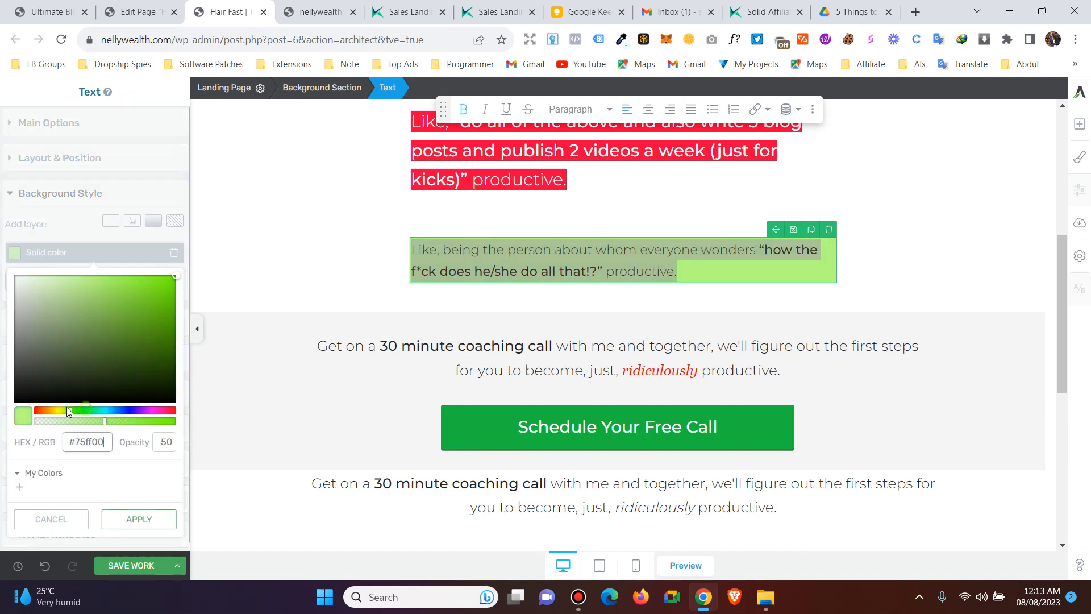
drag(184, 276, 180, 307)
click(132, 517)
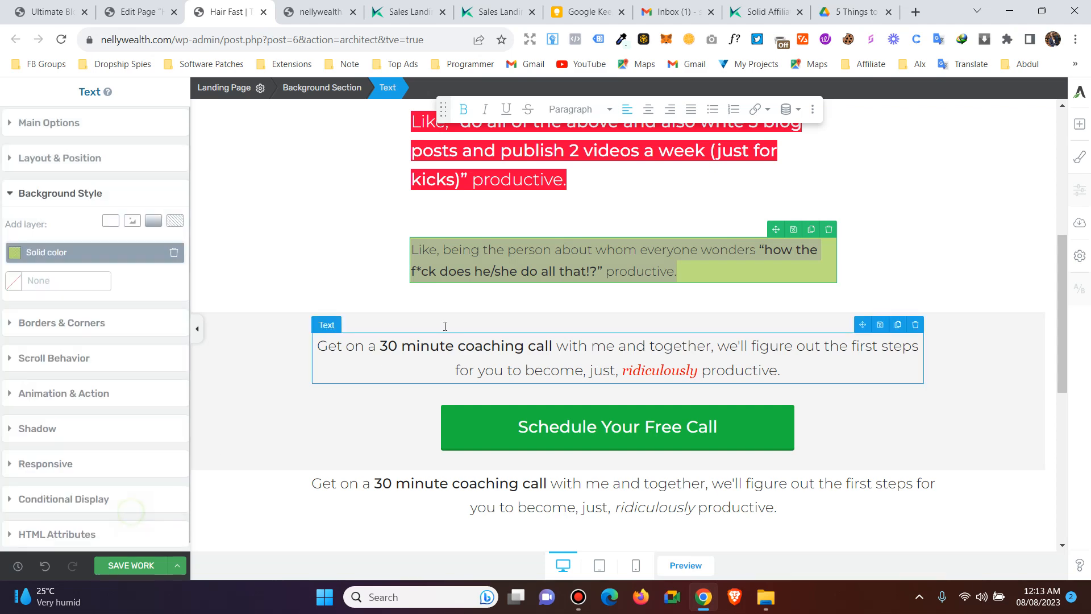
click(462, 298)
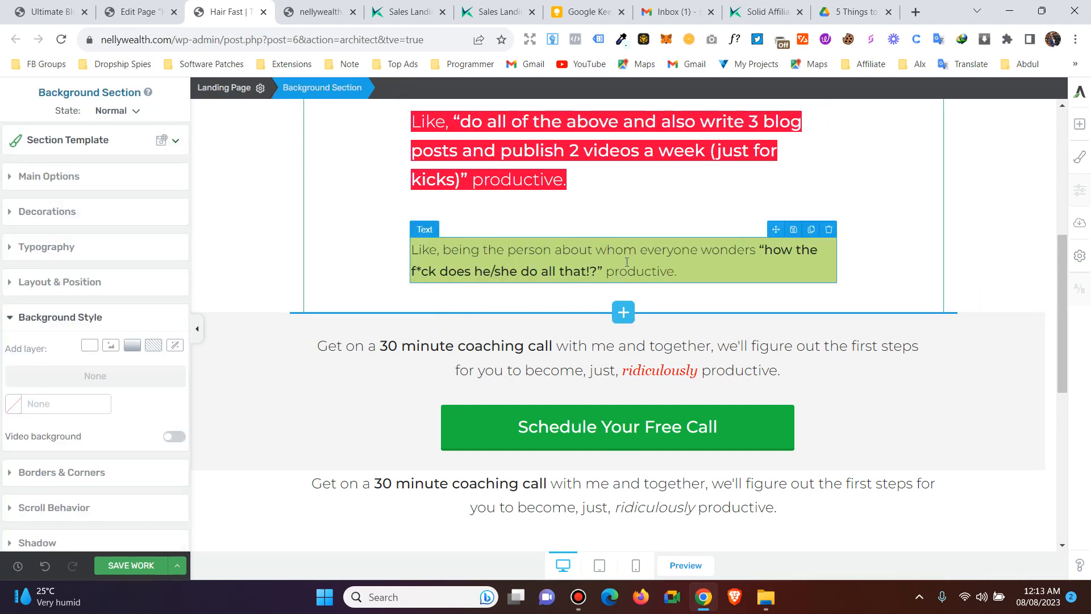
triple_click(701, 271)
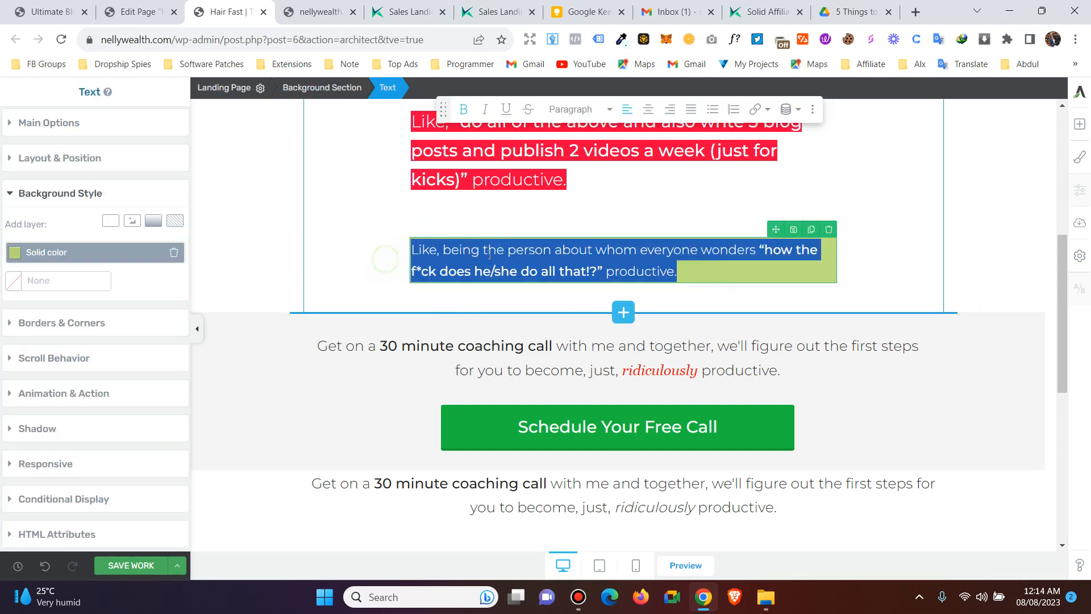
click(489, 254)
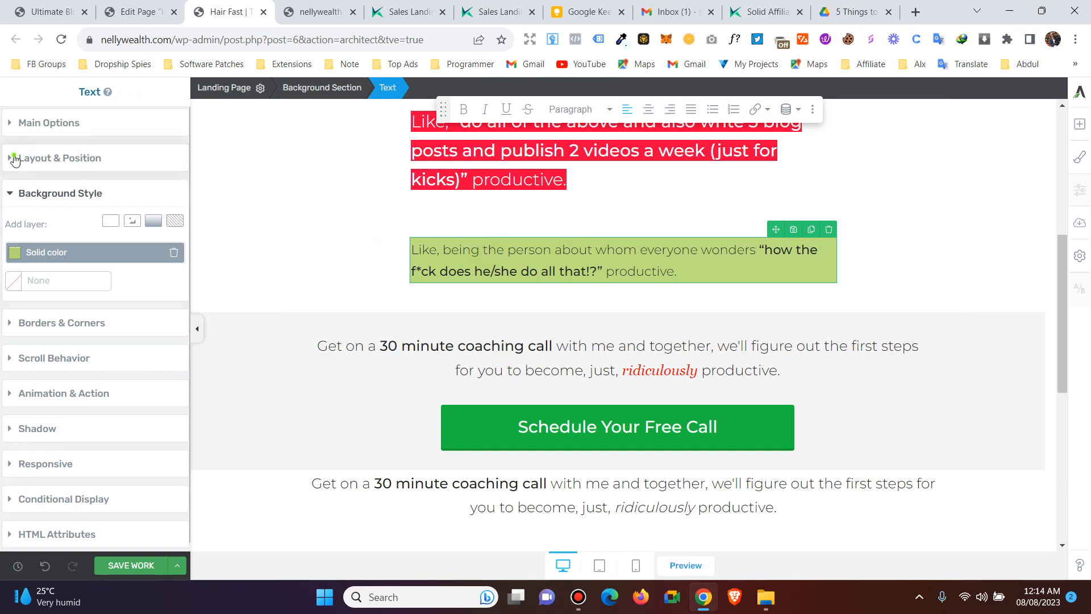
- Give the green text box 48 px padding on every side
click(16, 159)
drag(96, 253, 109, 273)
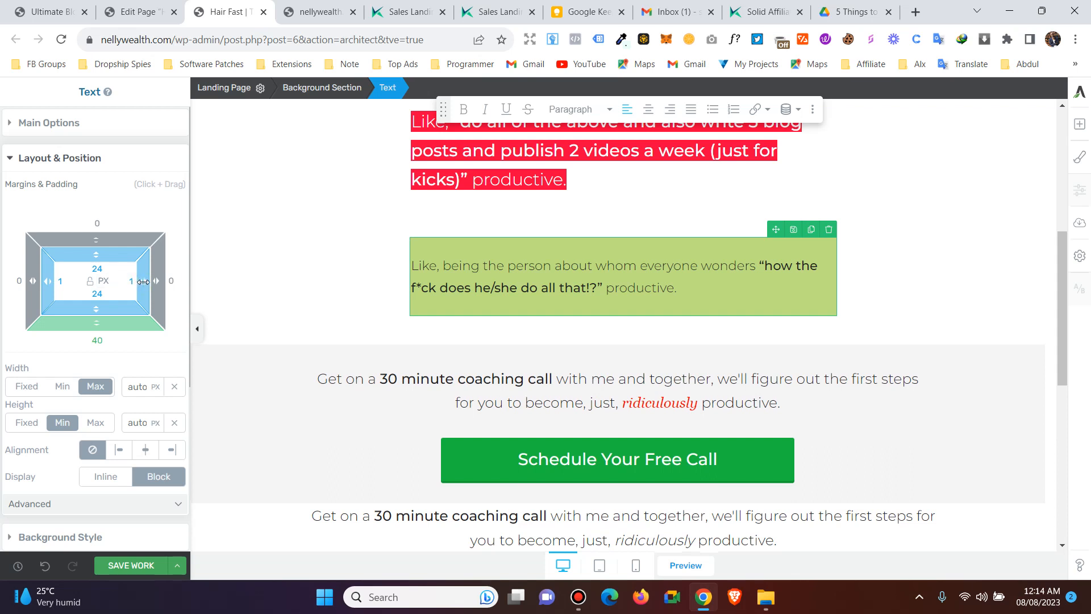
drag(144, 281, 66, 284)
drag(79, 283, 111, 273)
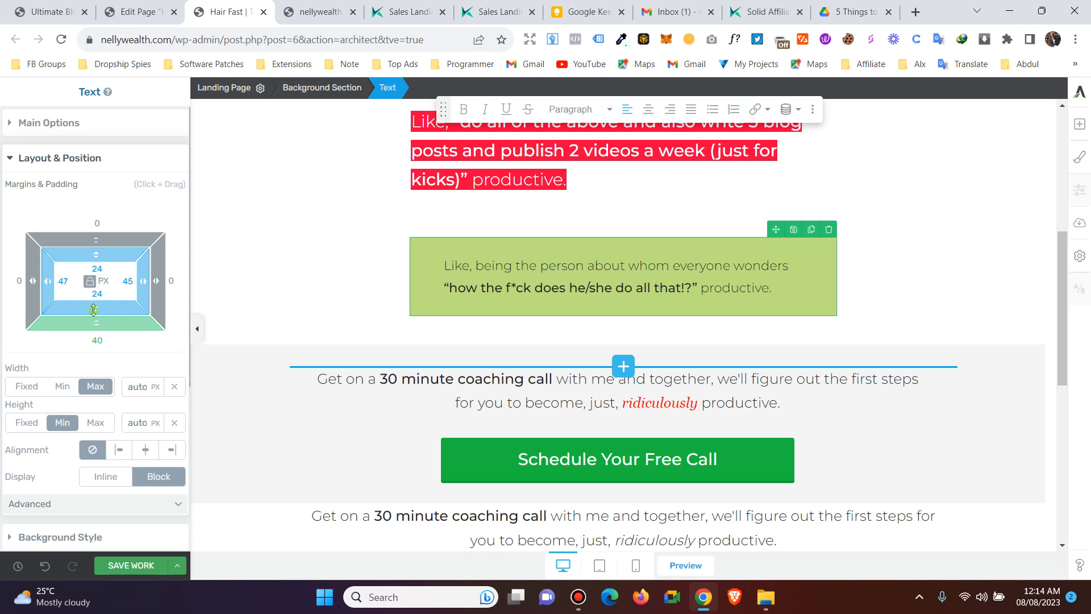
drag(93, 310, 110, 275)
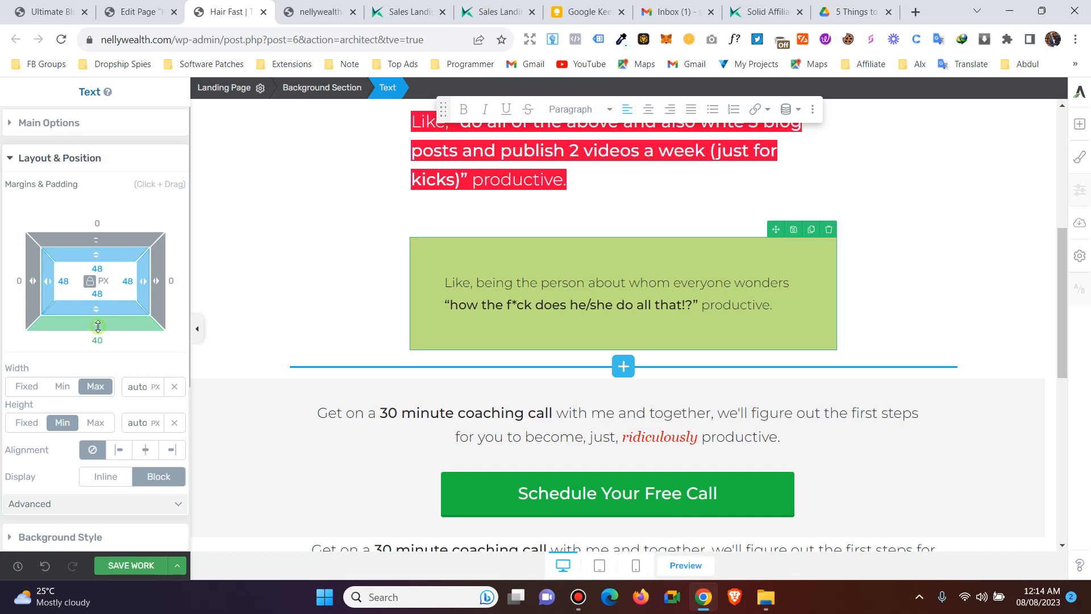
- Unlock the margins and set a 55 px bottom margin below the green box, then select its section
drag(97, 325, 117, 271)
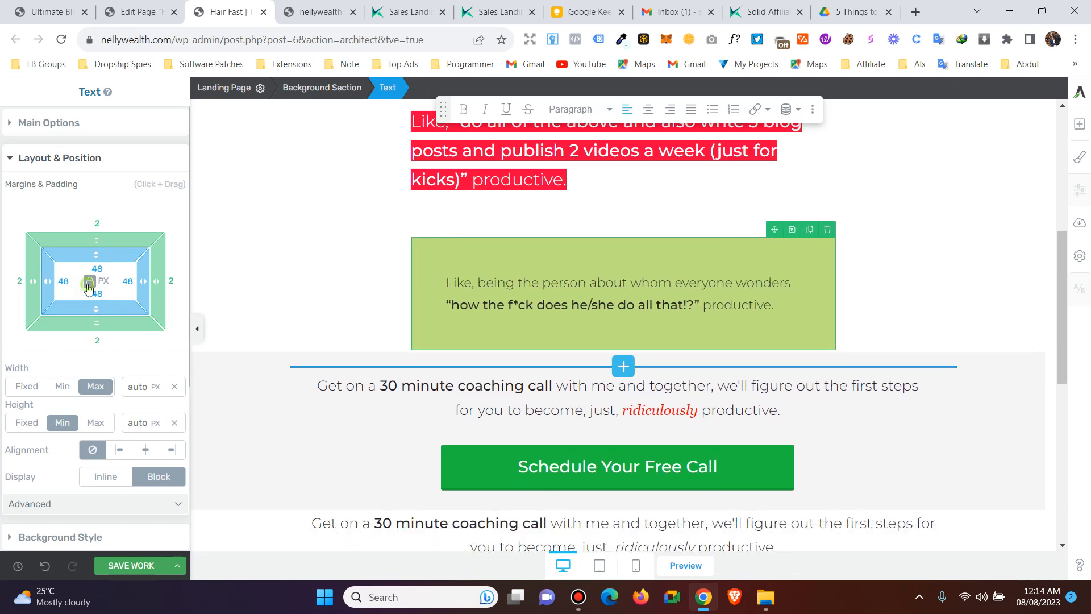
click(89, 283)
drag(97, 328, 100, 404)
scroll(385, 225, down, 1)
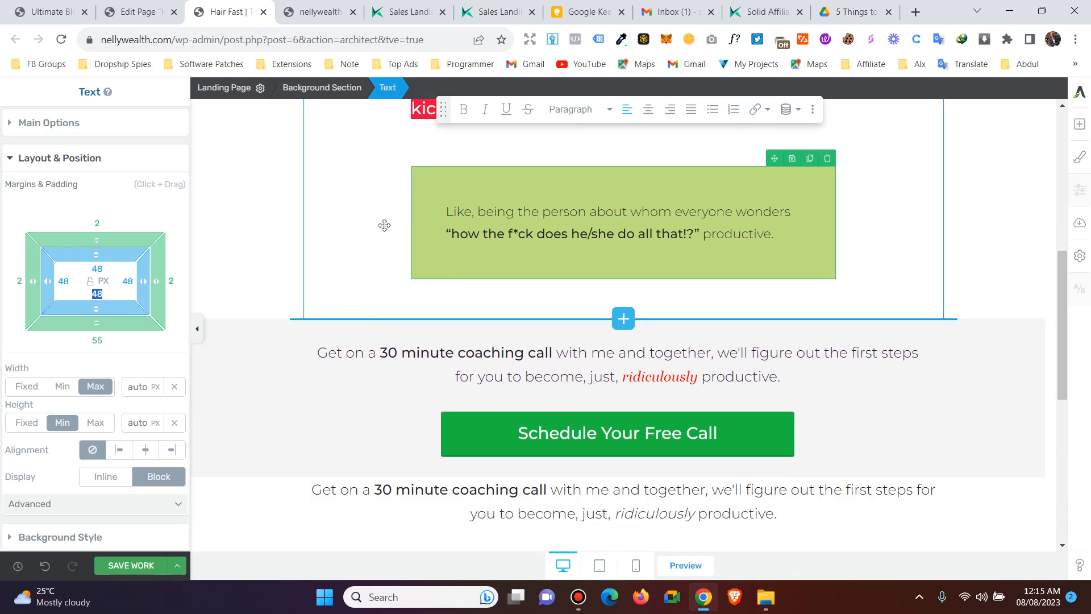
click(439, 281)
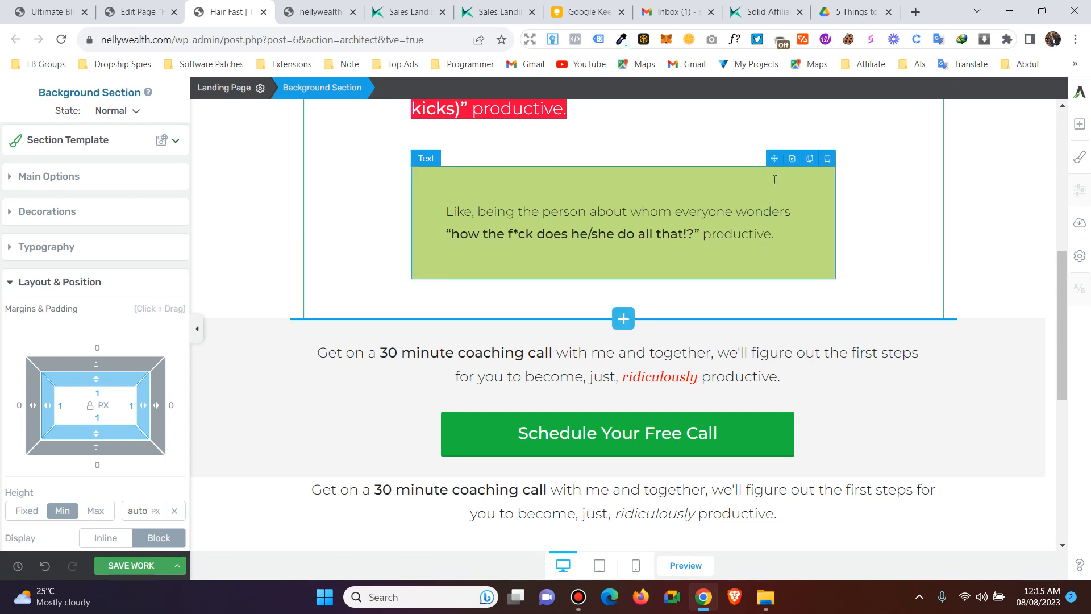
- Add an image layer to the section background and upload the IMG_5652 running-shoes photo from Downloads
scroll(29, 288, down, 3)
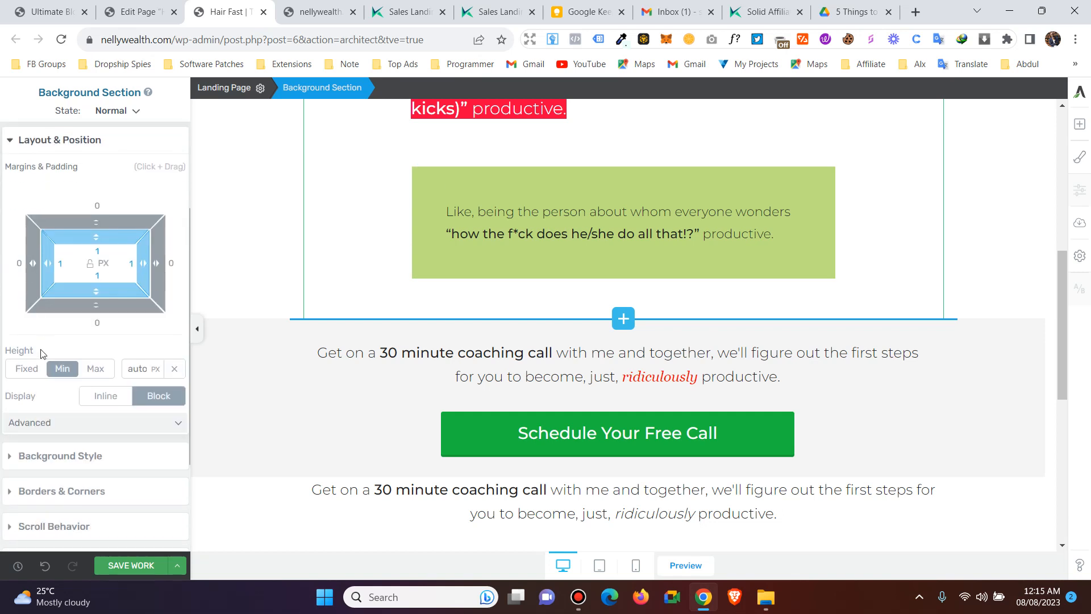
click(26, 453)
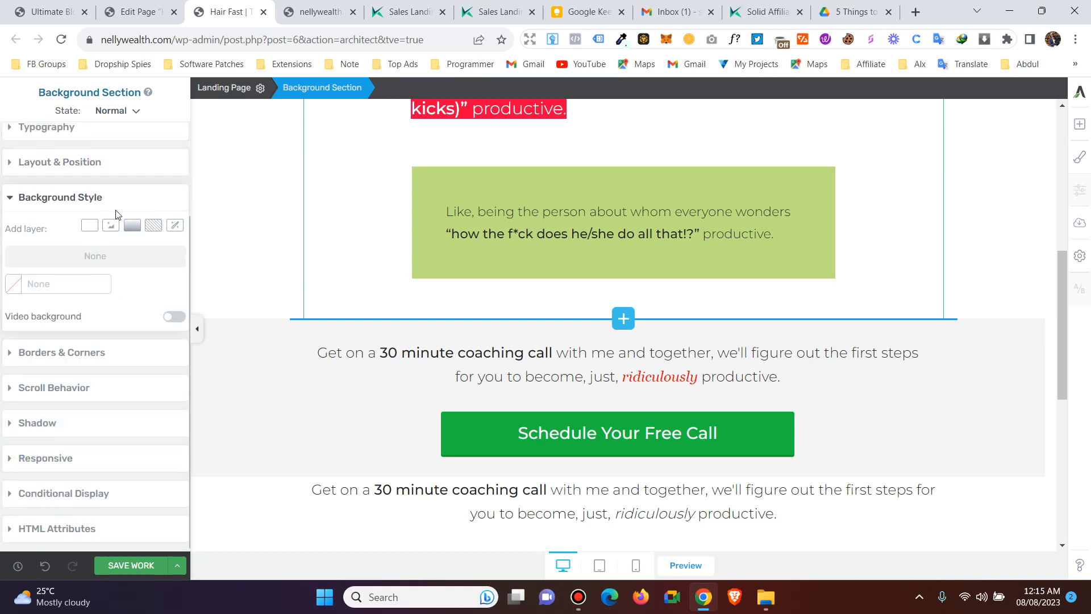
click(110, 225)
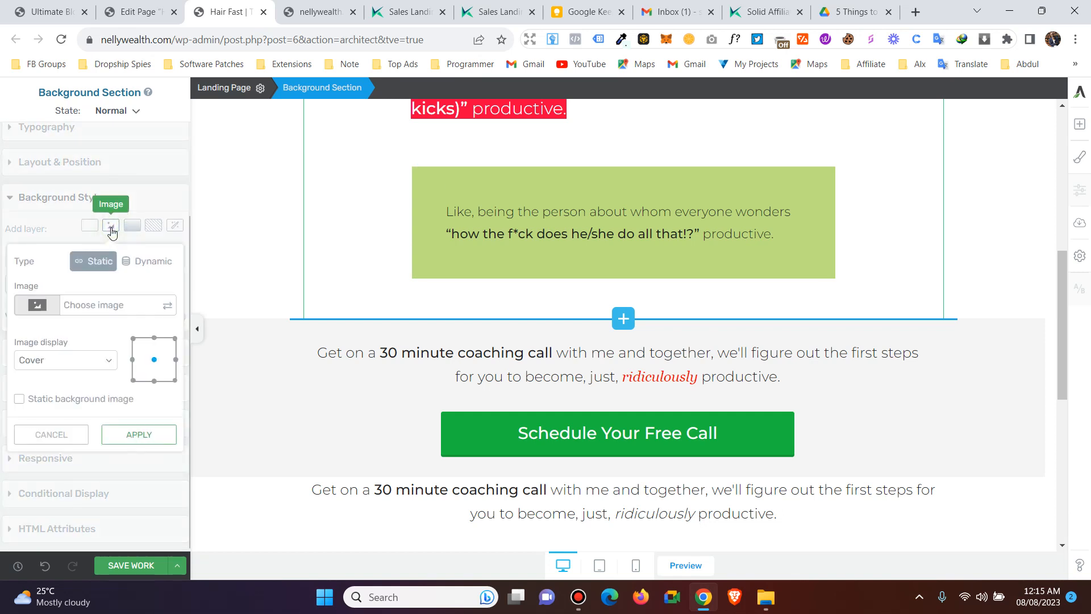
click(54, 310)
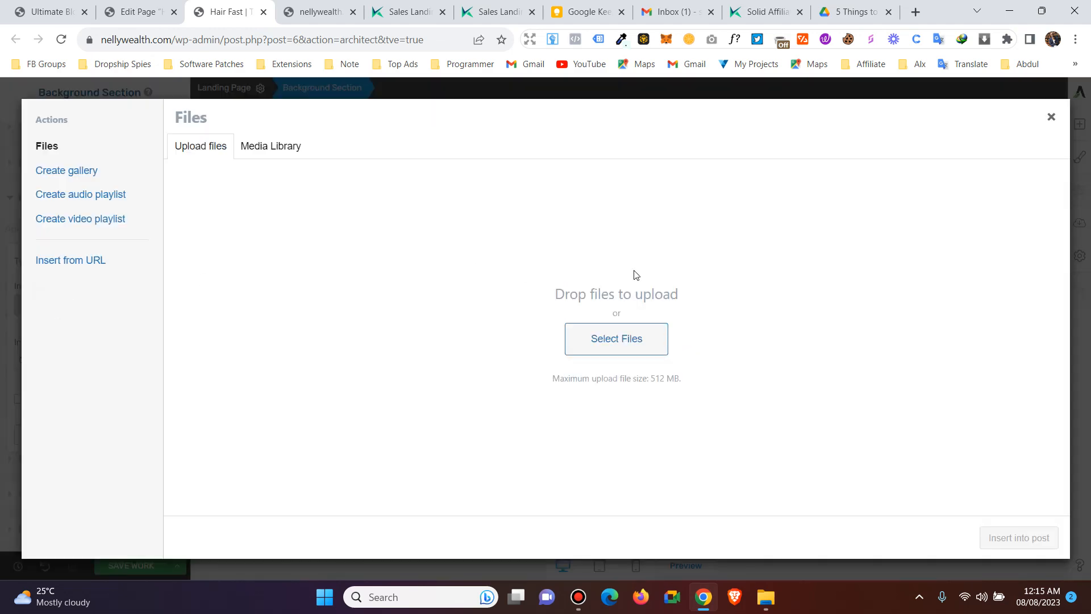
click(587, 341)
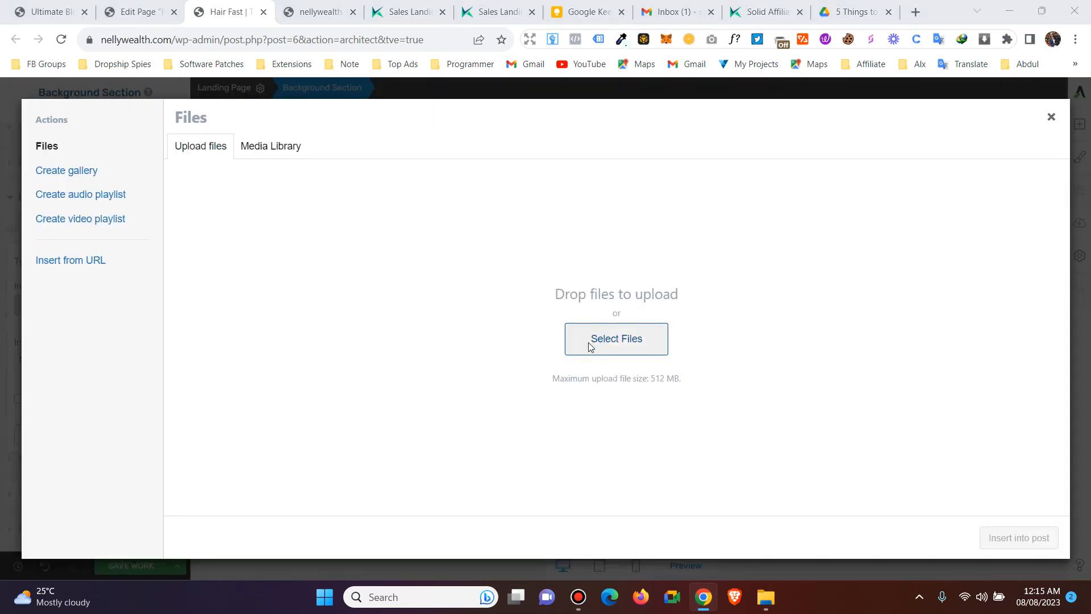
click(63, 160)
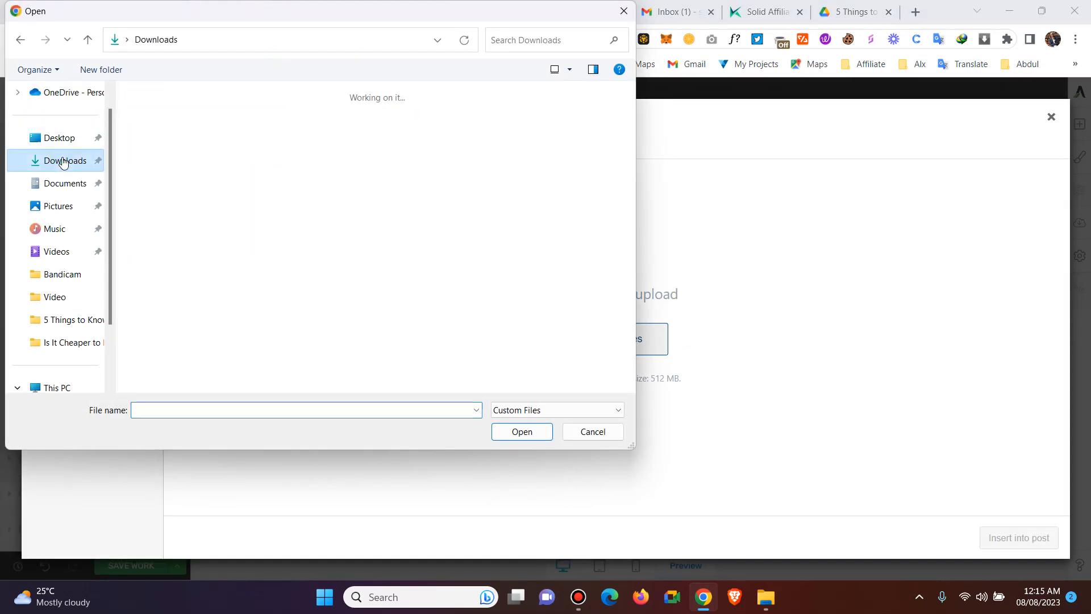
scroll(562, 224, down, 2)
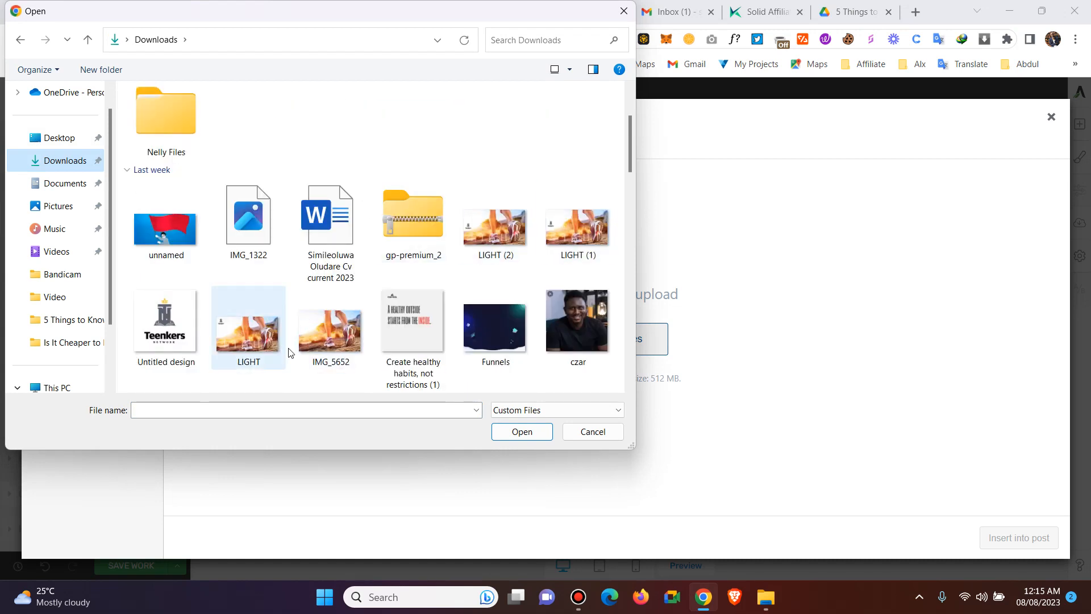
double_click(324, 339)
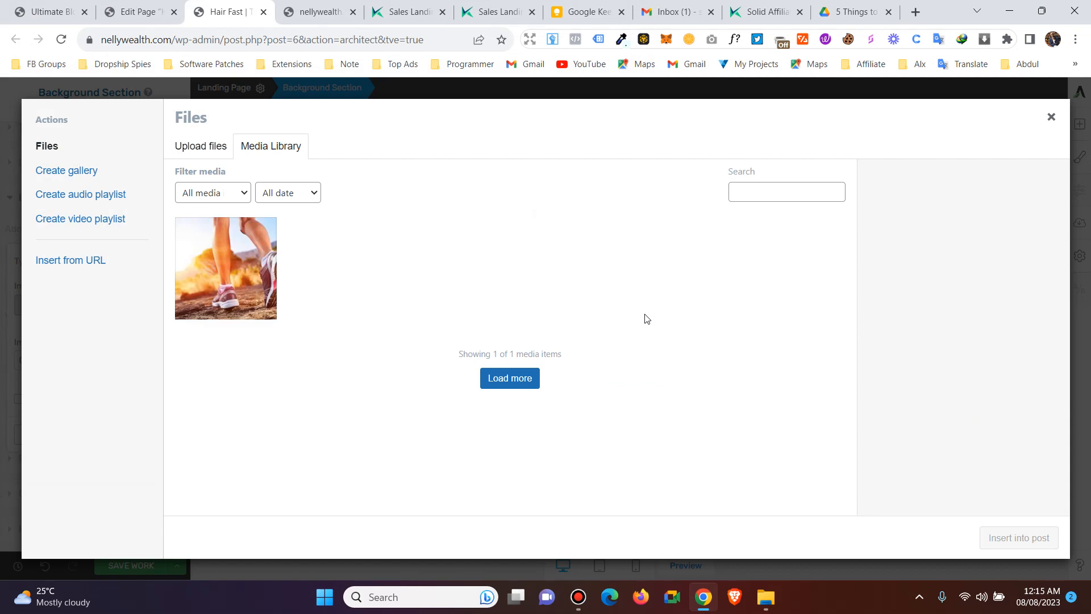
click(221, 262)
click(214, 147)
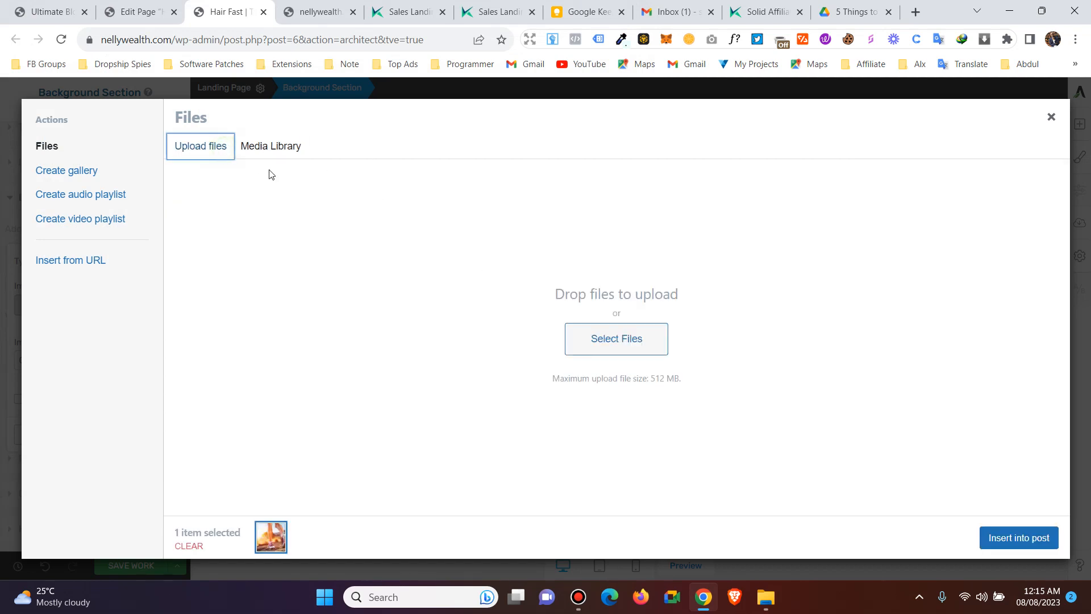
- Upload the Funnels image to the media library as well
click(619, 345)
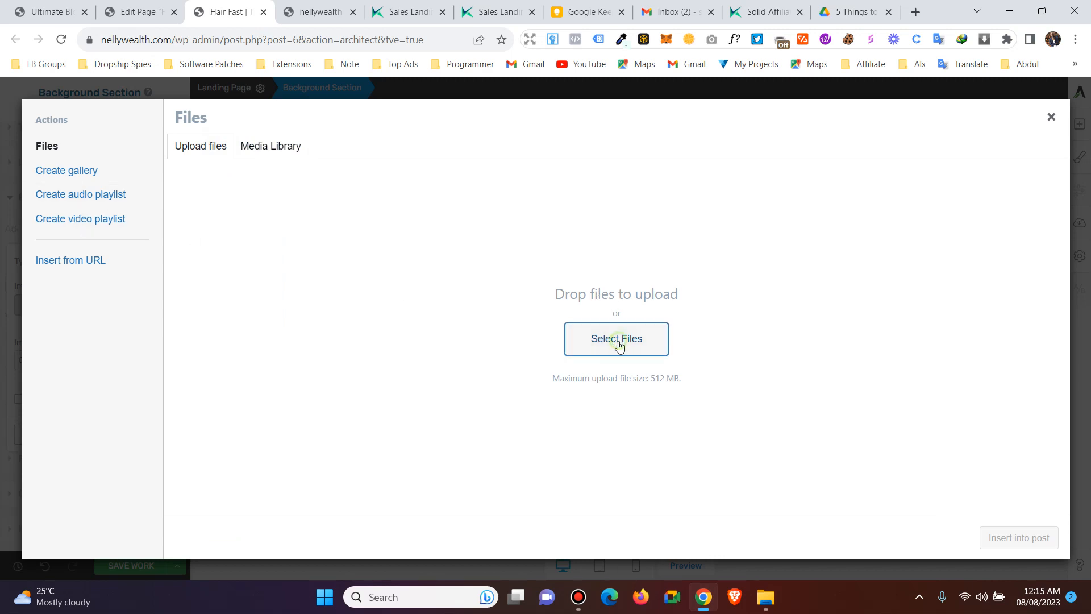
scroll(449, 278, down, 6)
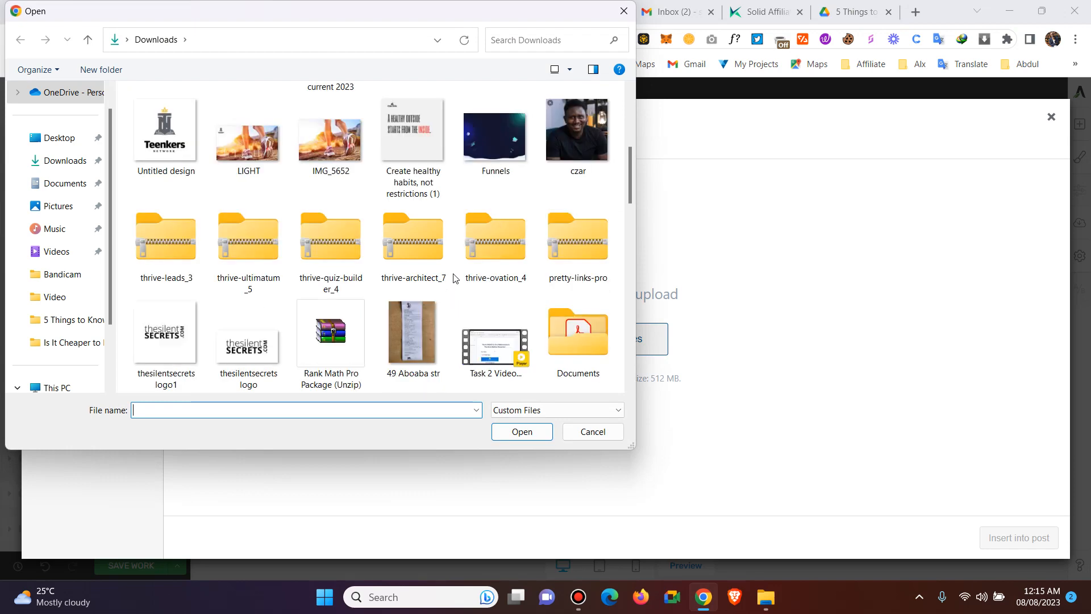
scroll(455, 278, down, 2)
scroll(453, 278, up, 4)
double_click(502, 244)
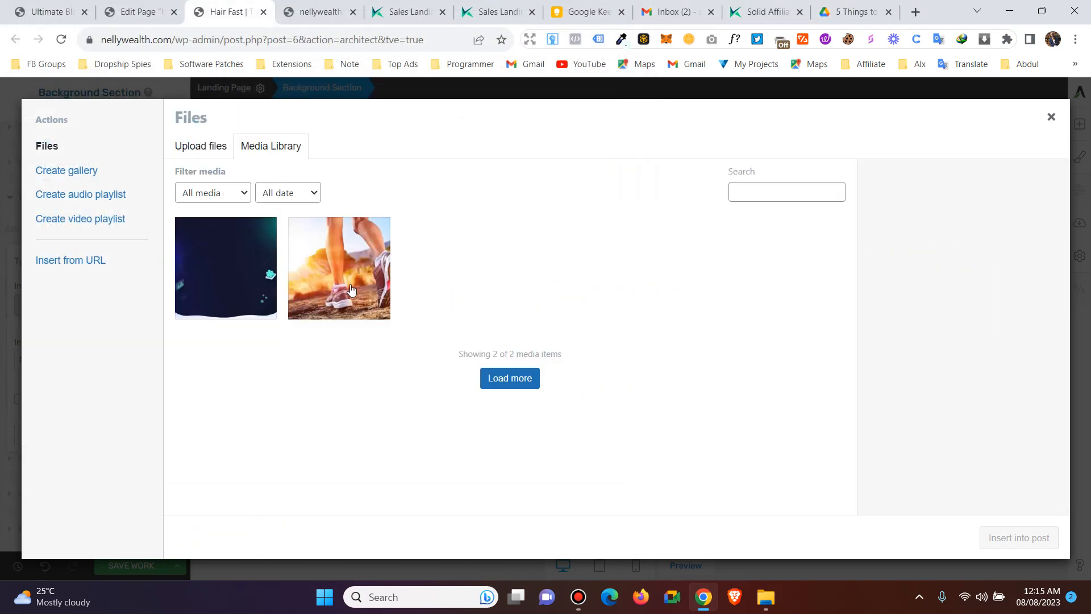
- Preview the running-shoes image as the section background, then cancel it
click(350, 265)
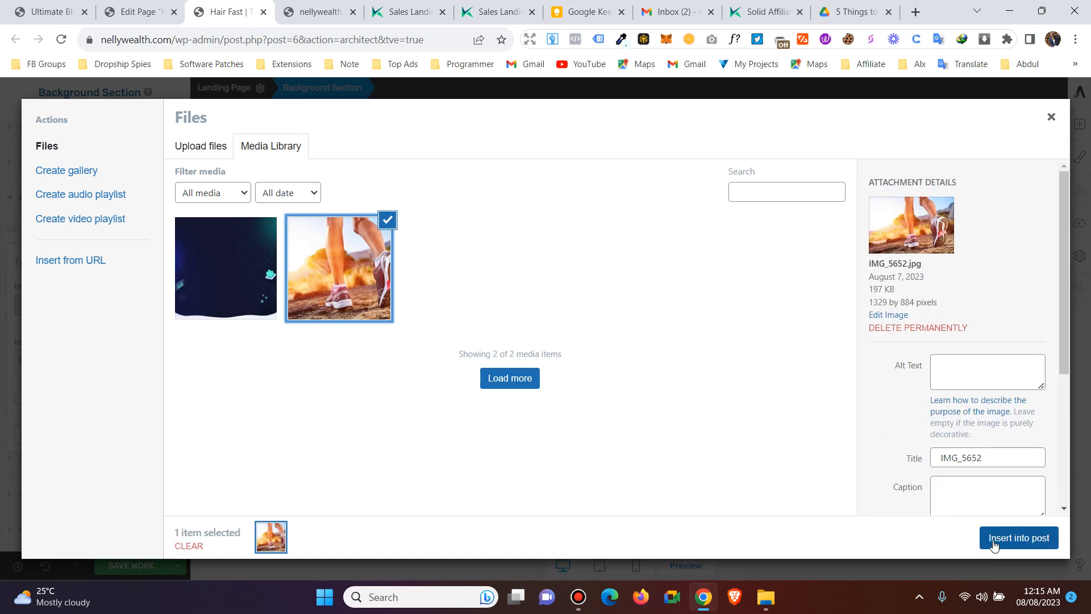
click(999, 538)
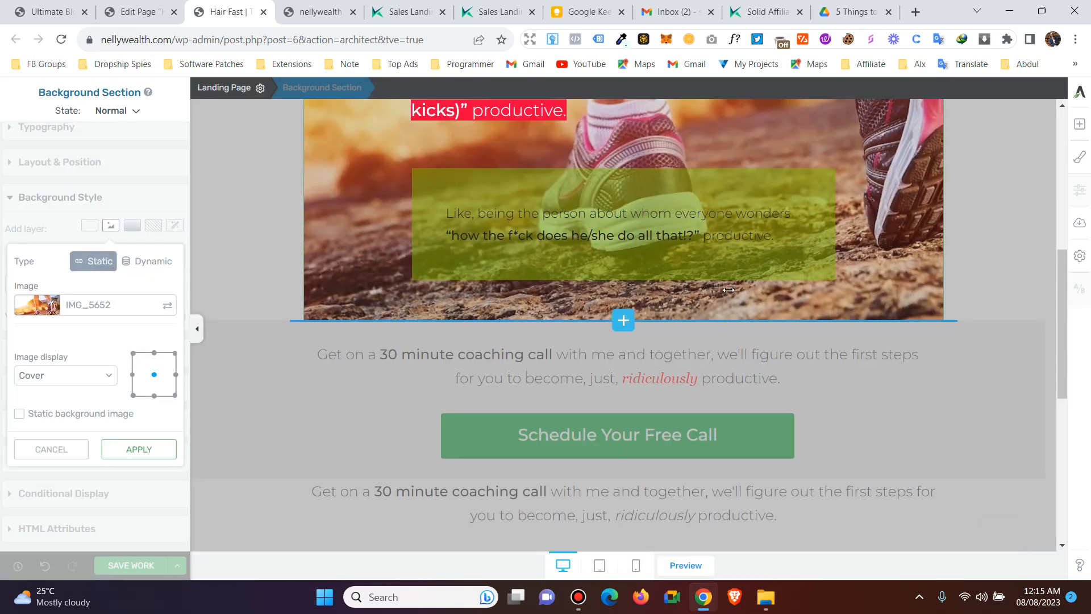
scroll(729, 290, up, 3)
scroll(729, 290, up, 3)
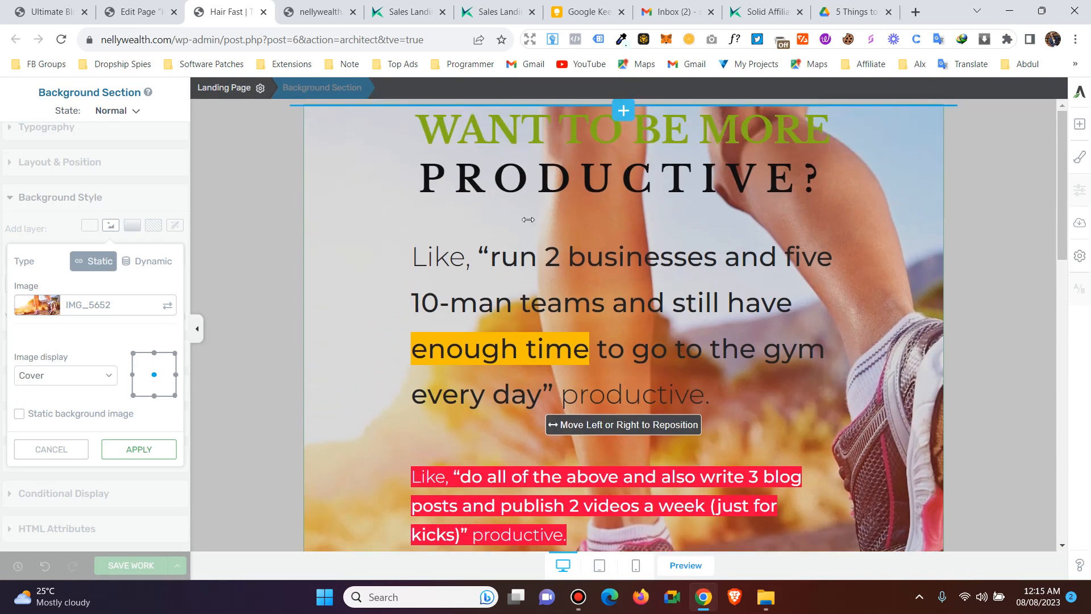
scroll(640, 364, down, 5)
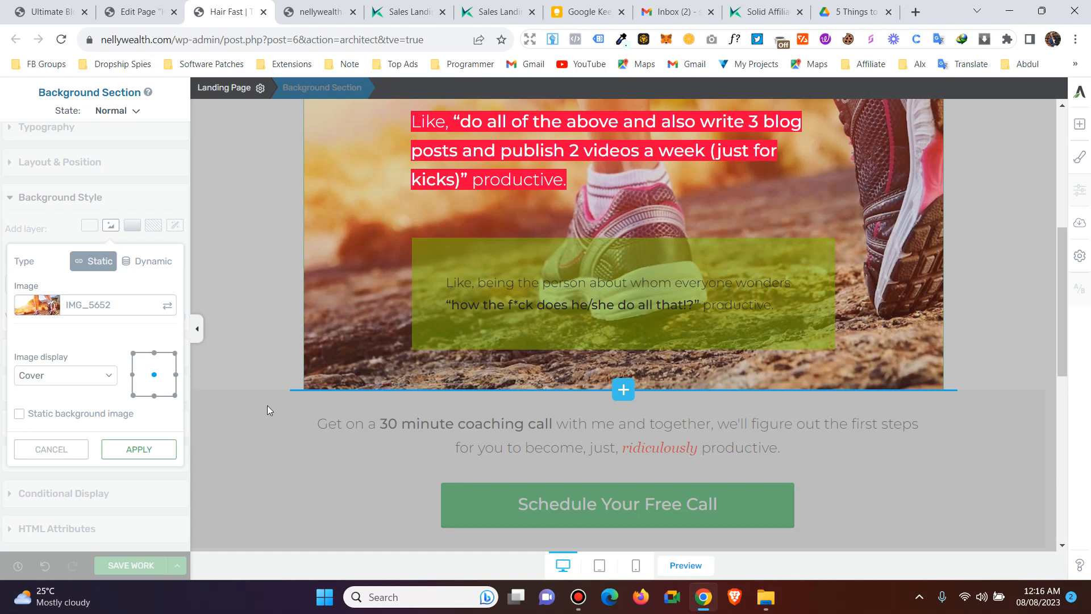
click(73, 450)
- Insert the Funnels image from the Media Library as the green text box's background image layer
scroll(745, 317, up, 1)
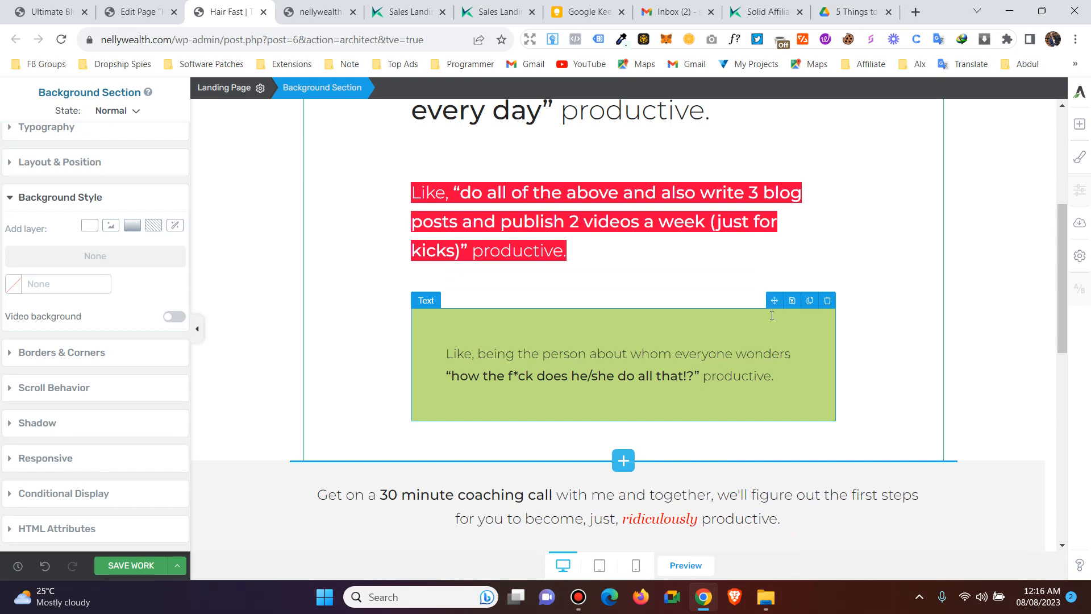
click(492, 329)
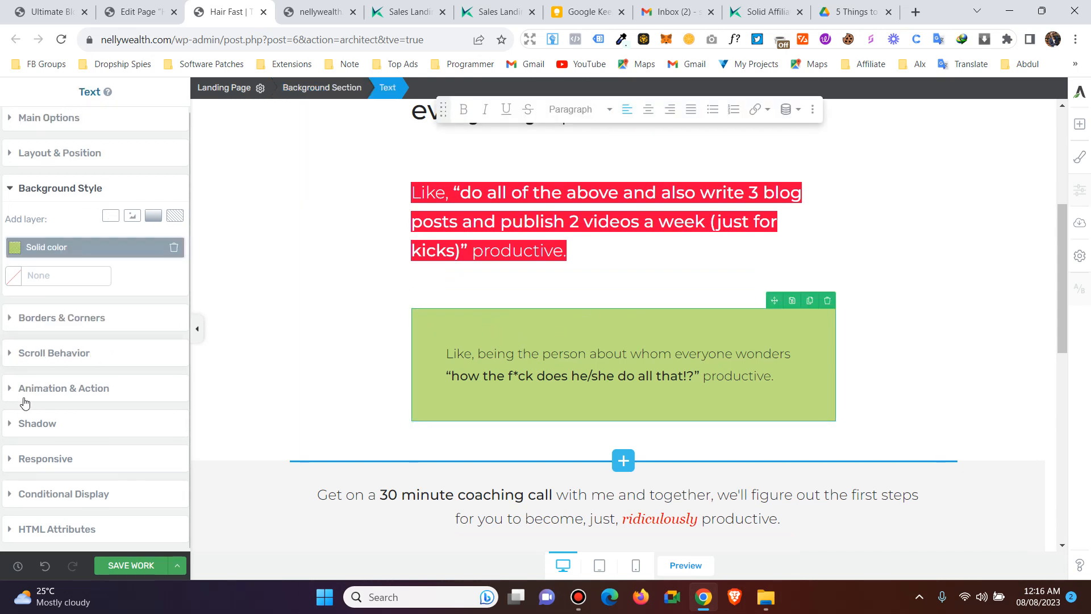
scroll(32, 345, up, 1)
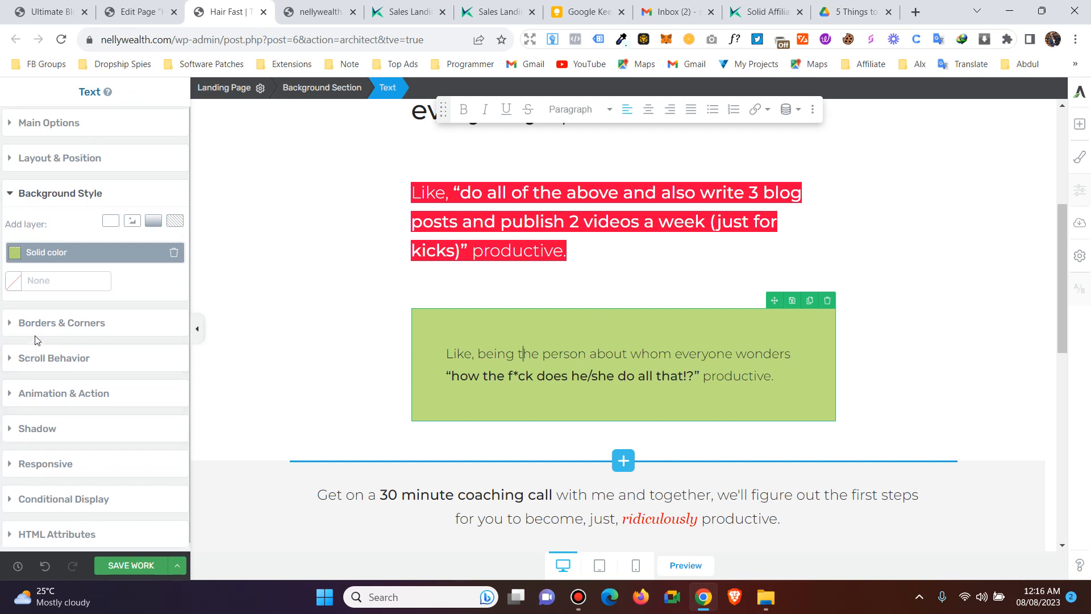
click(131, 223)
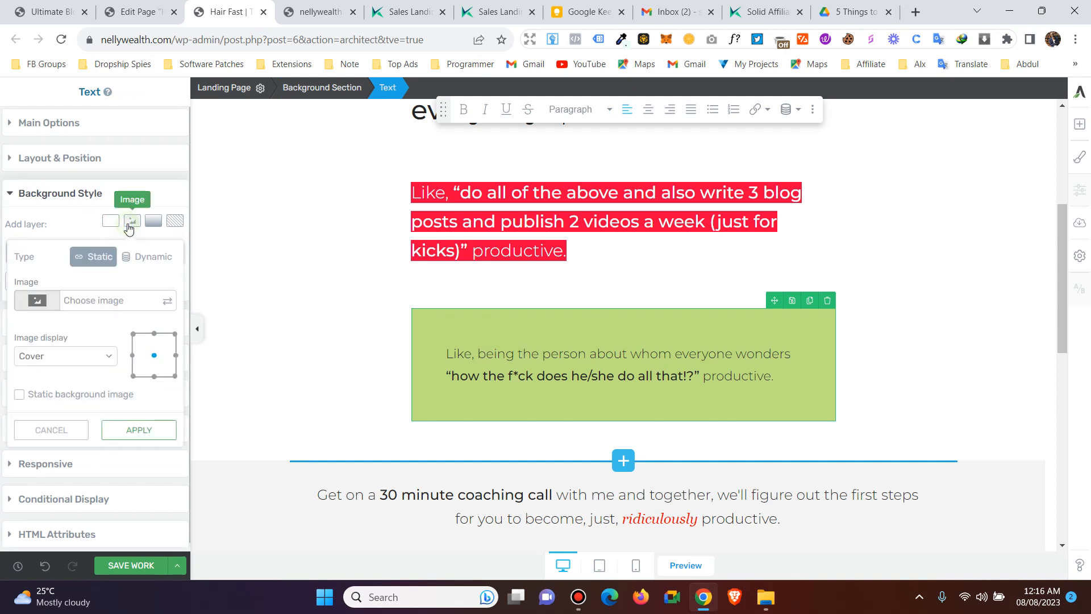
click(59, 302)
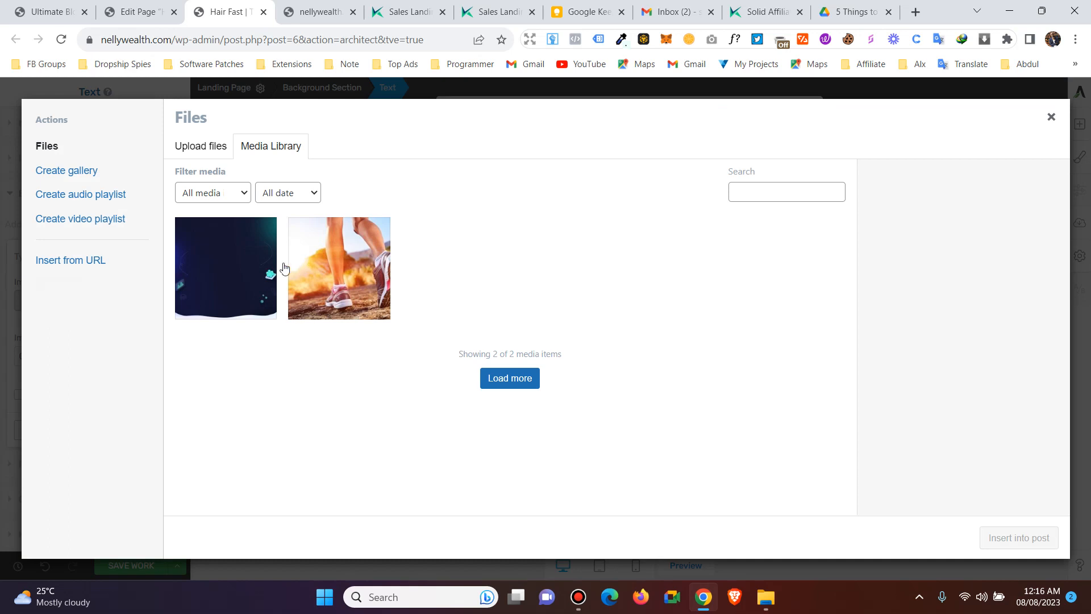
click(260, 270)
click(1034, 537)
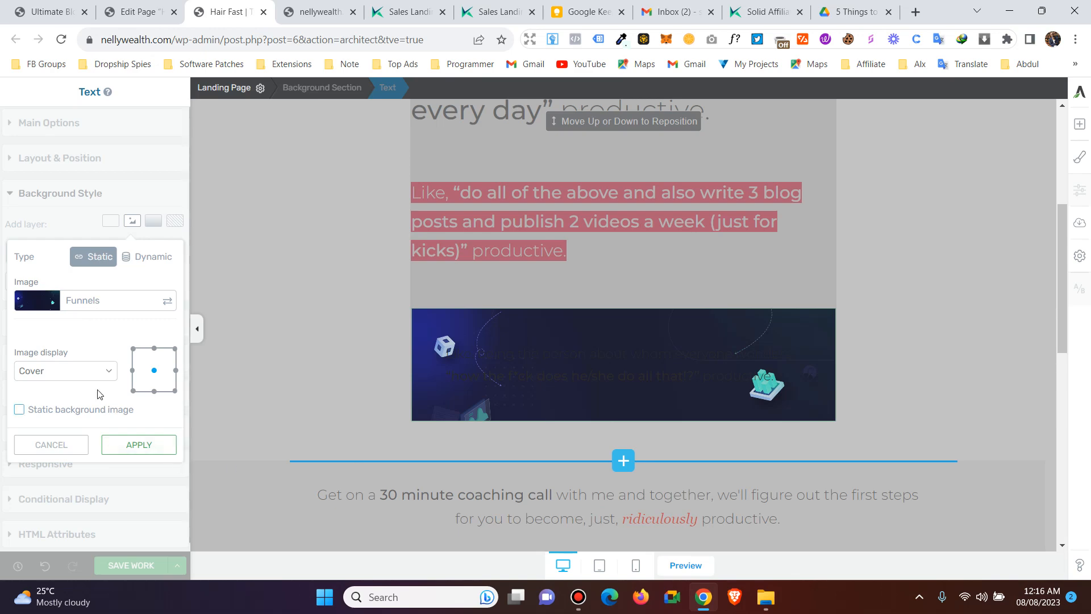
- Try the Default, Cover and Contain display options for the Funnels background image
click(88, 371)
click(69, 390)
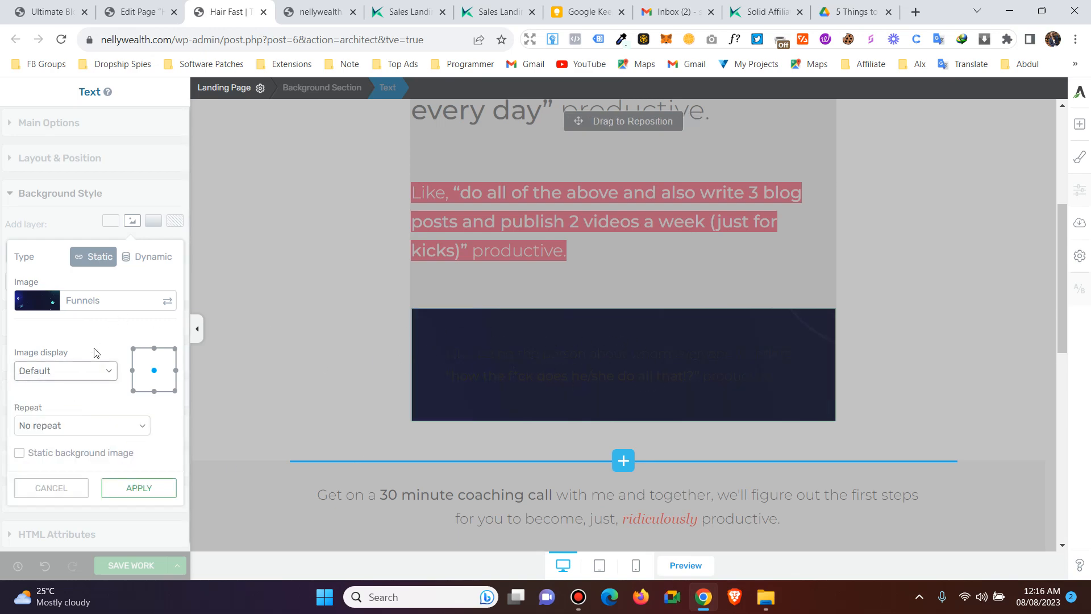
click(88, 370)
click(72, 401)
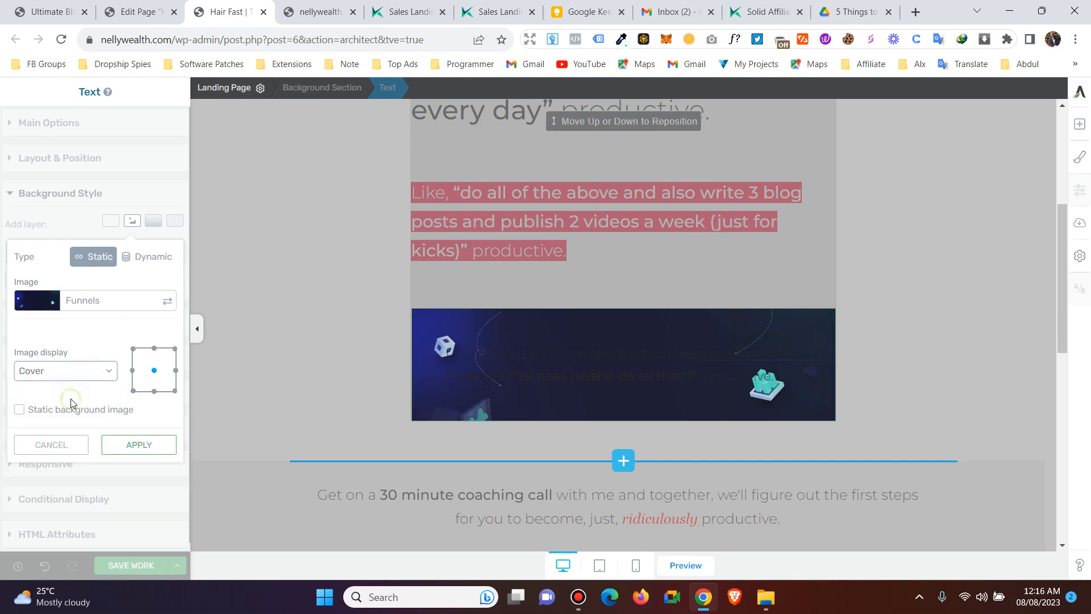
click(80, 375)
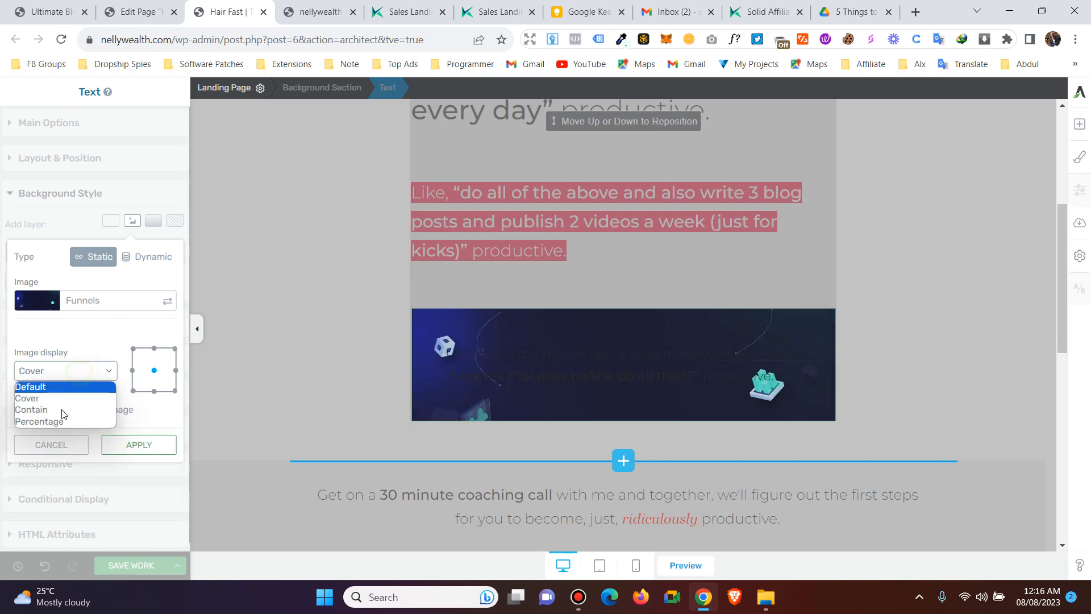
click(68, 411)
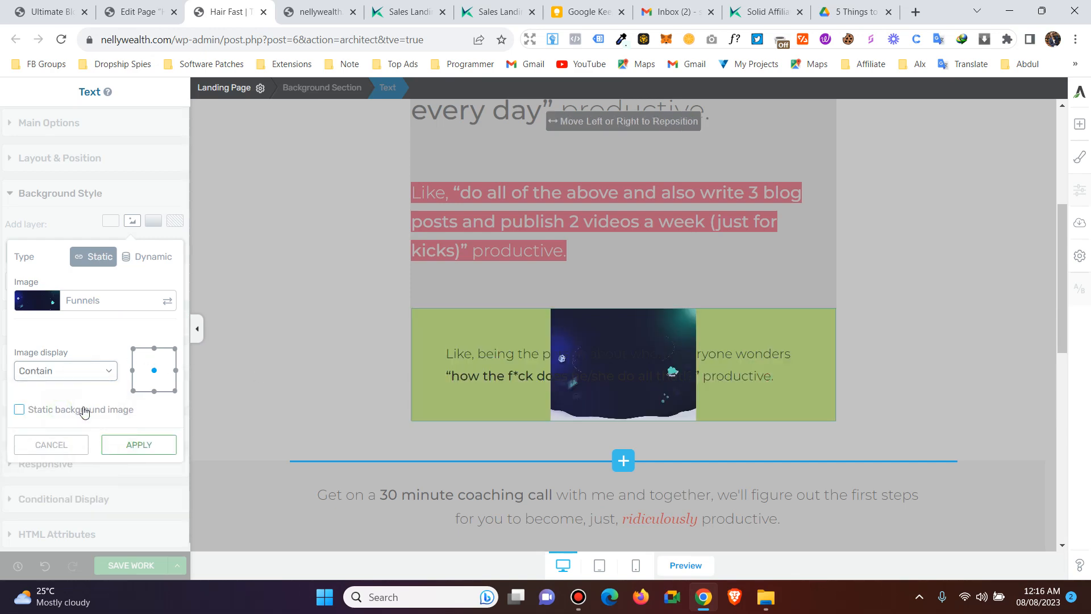
- Set the background image display to Cover, delete the solid colour layer and save the page
click(85, 371)
click(68, 421)
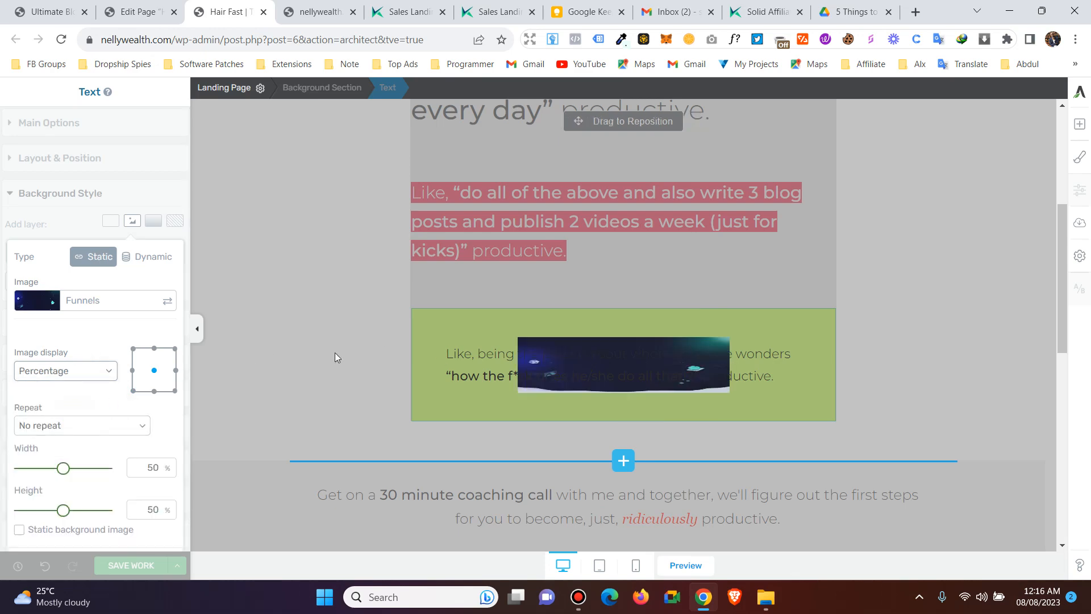
click(94, 370)
click(64, 387)
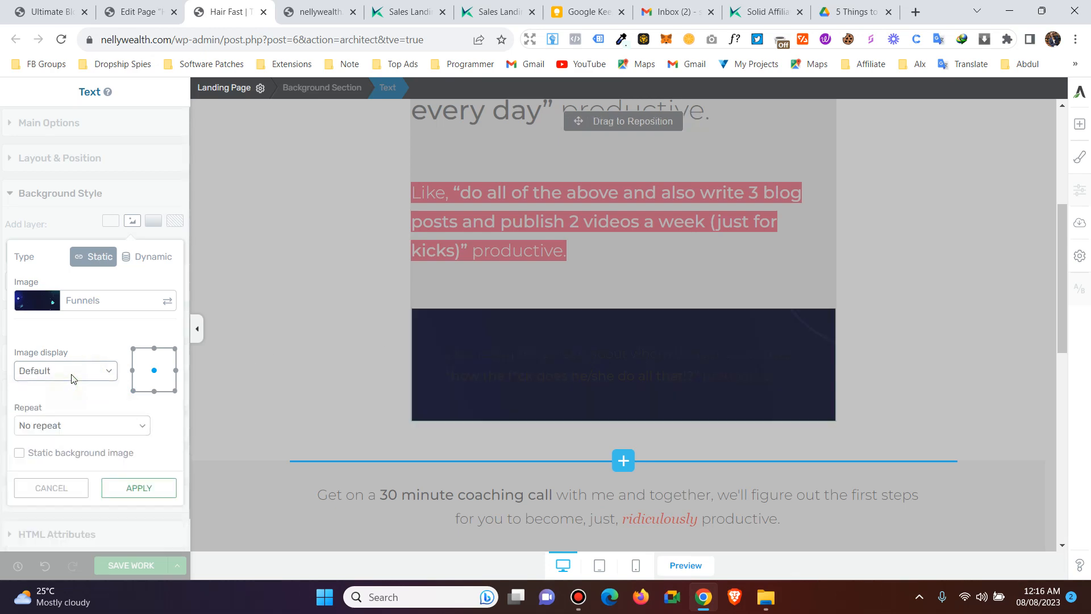
click(67, 372)
click(62, 389)
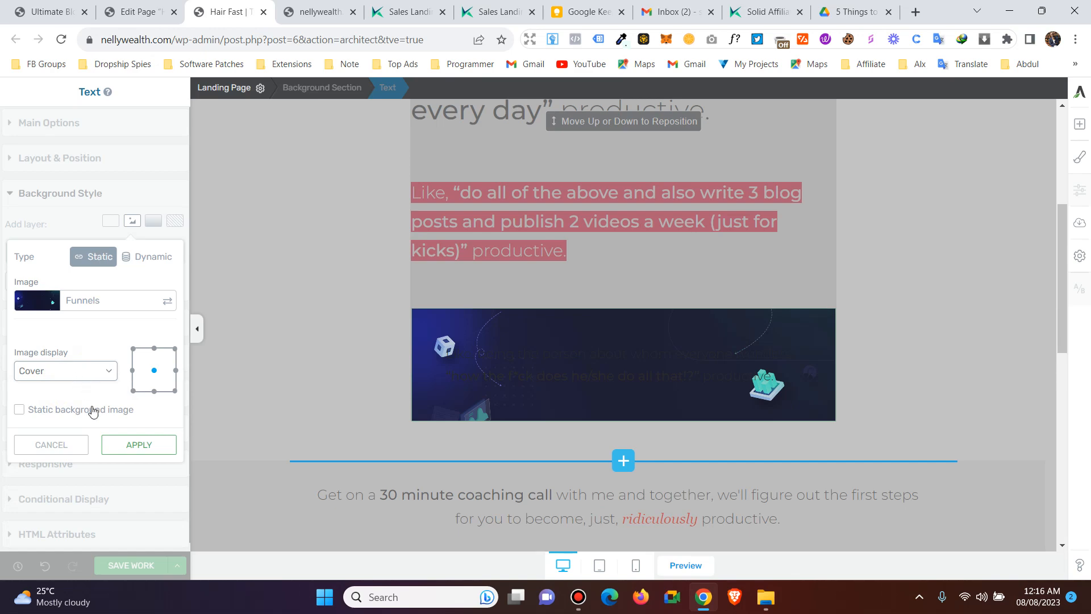
click(126, 445)
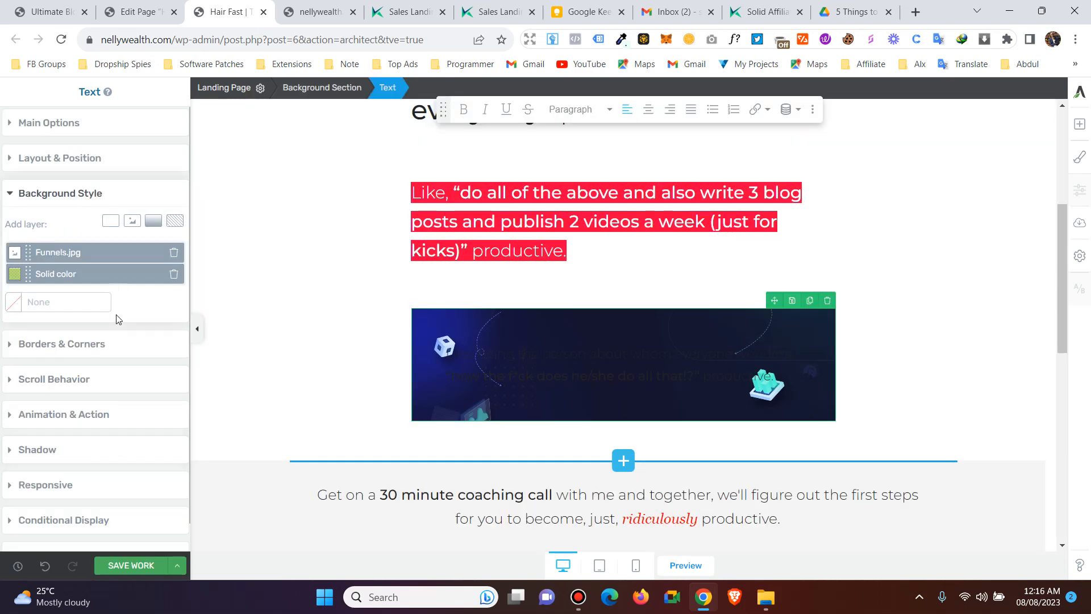
click(176, 275)
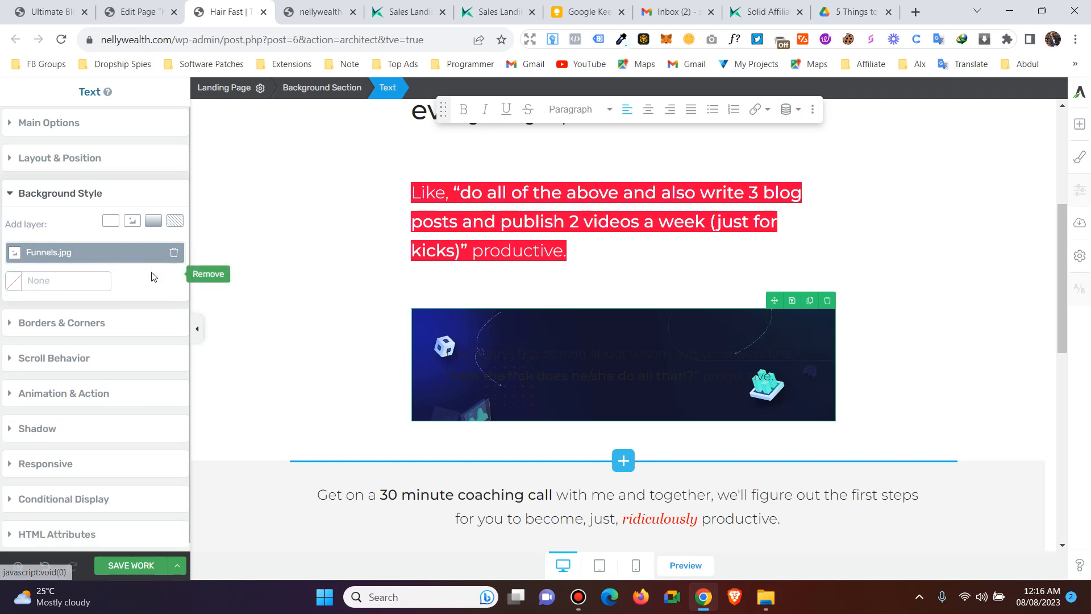
click(118, 564)
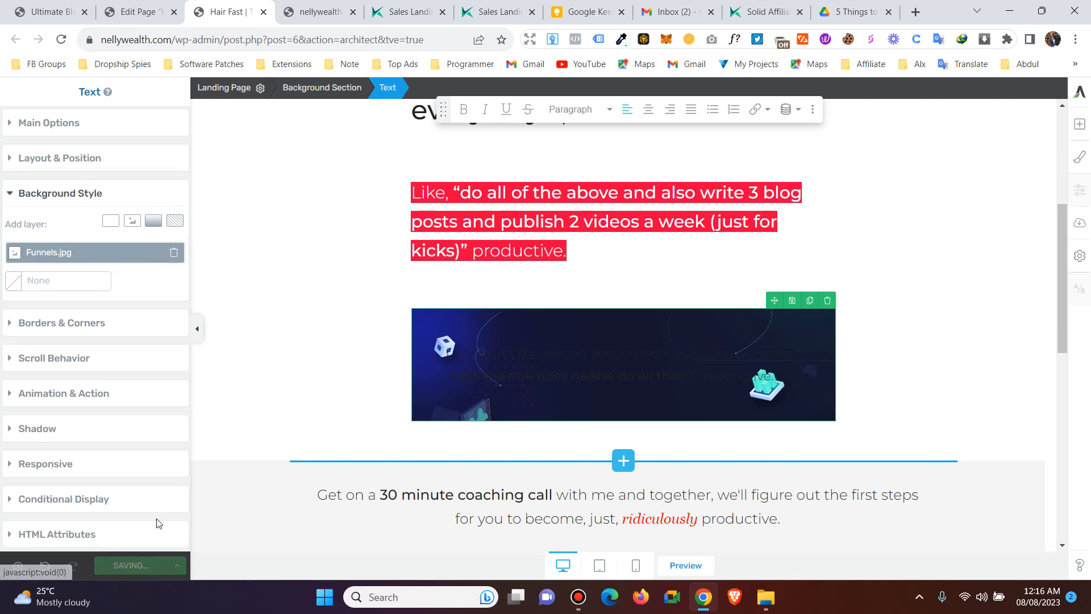
- Color the 'Like, being the person…' text in the dark box white (#ffffff)
triple_click(578, 374)
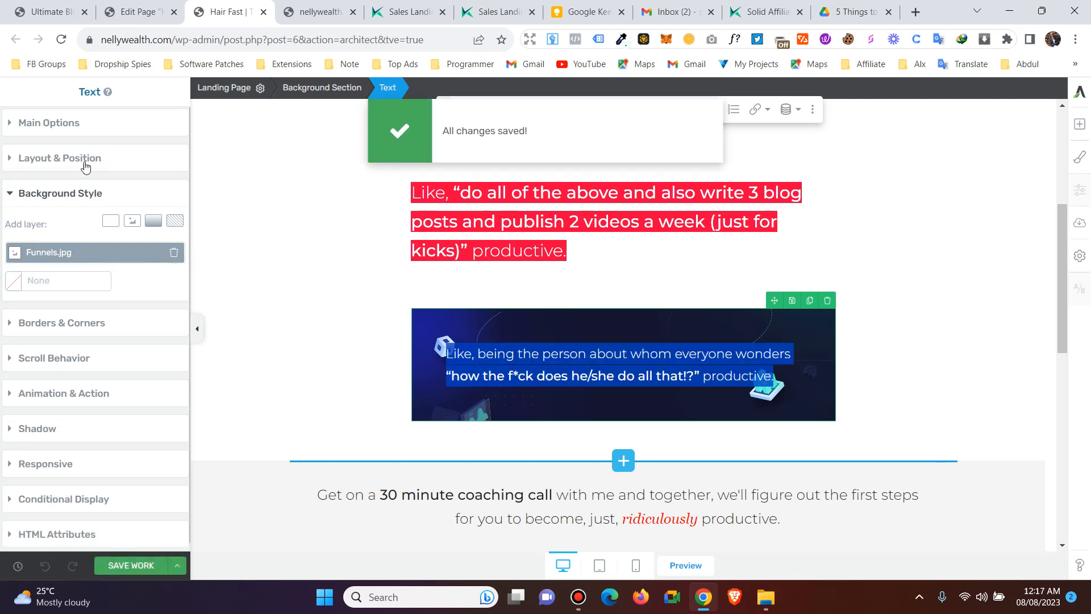
click(46, 124)
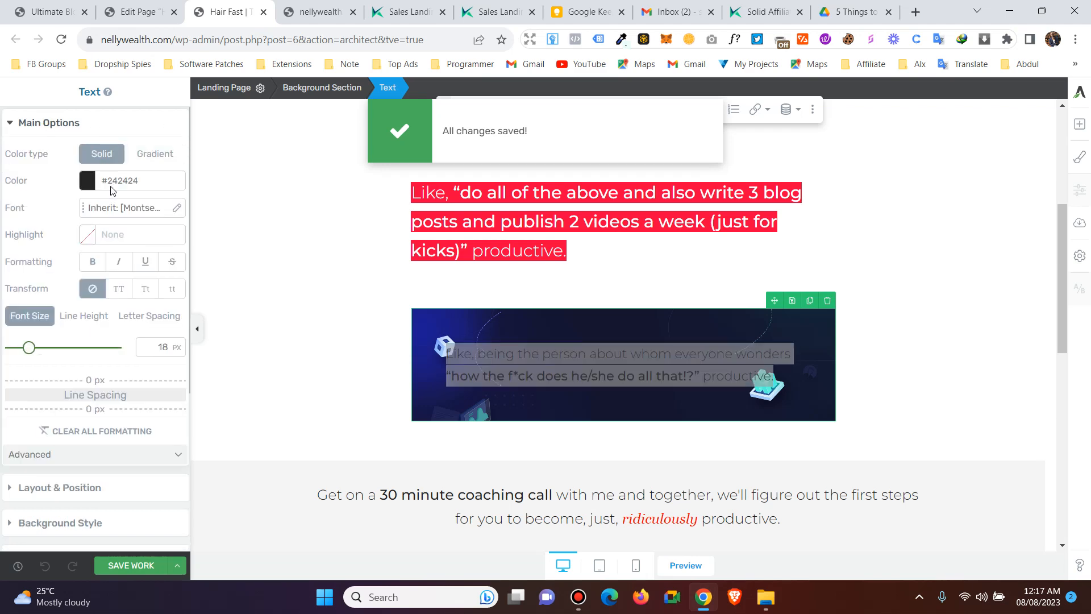
click(88, 180)
click(14, 206)
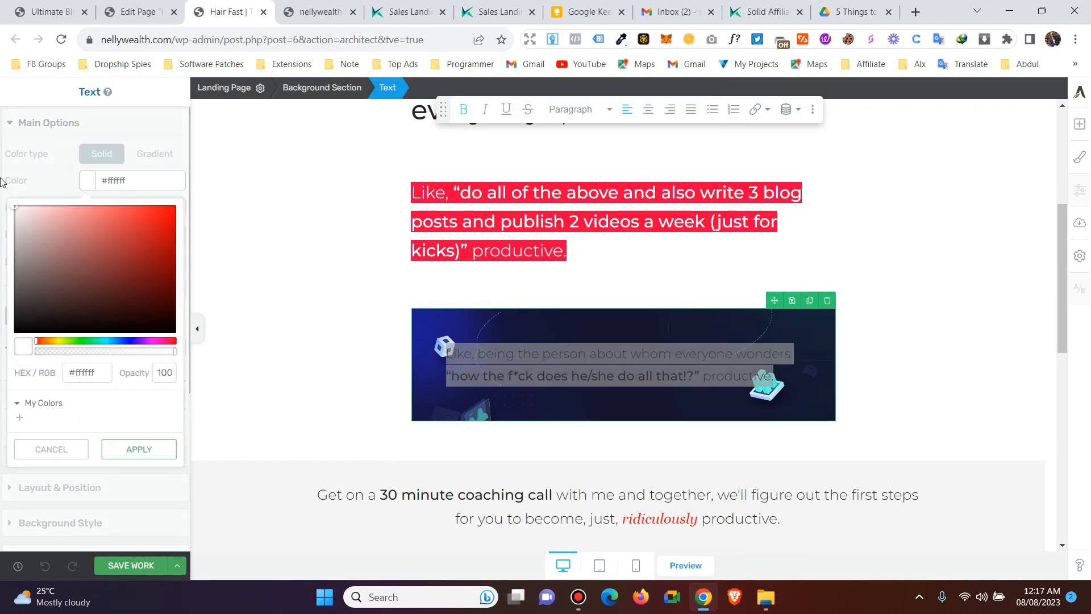
click(139, 449)
click(383, 355)
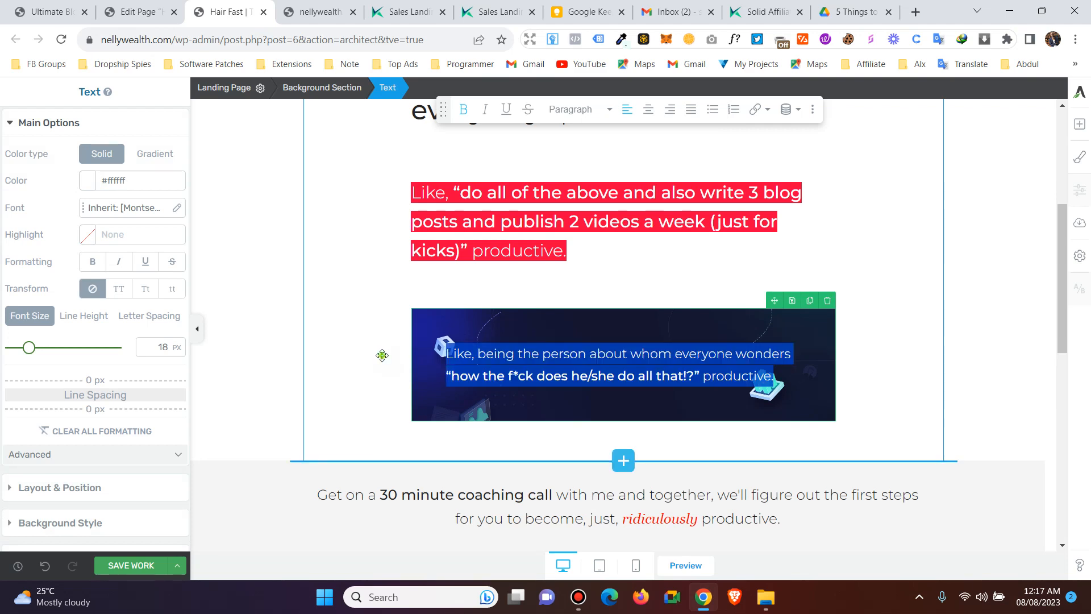
click(591, 370)
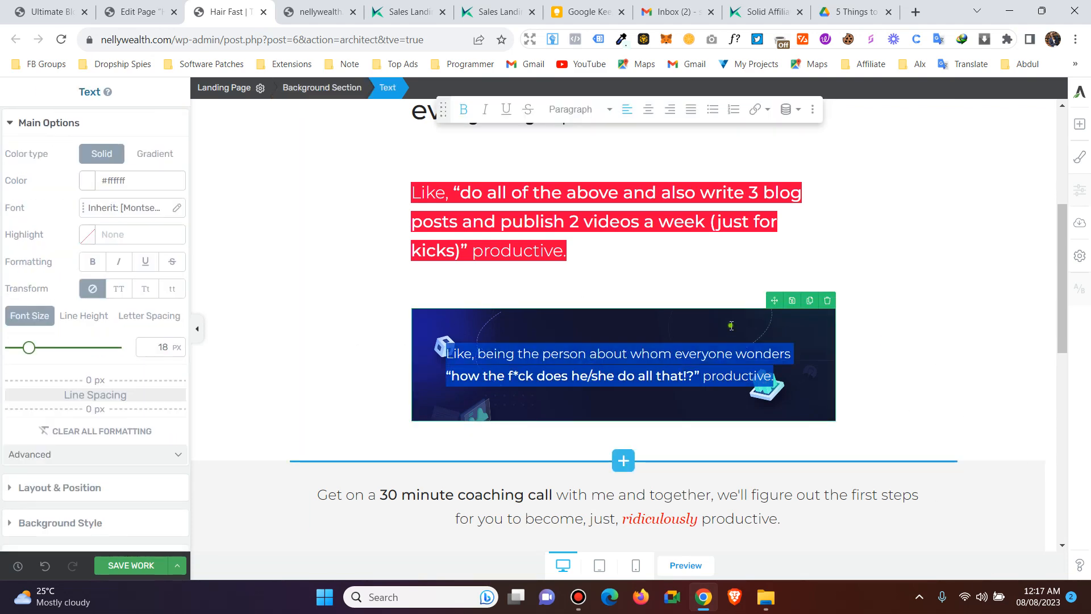
click(960, 326)
scroll(954, 327, down, 2)
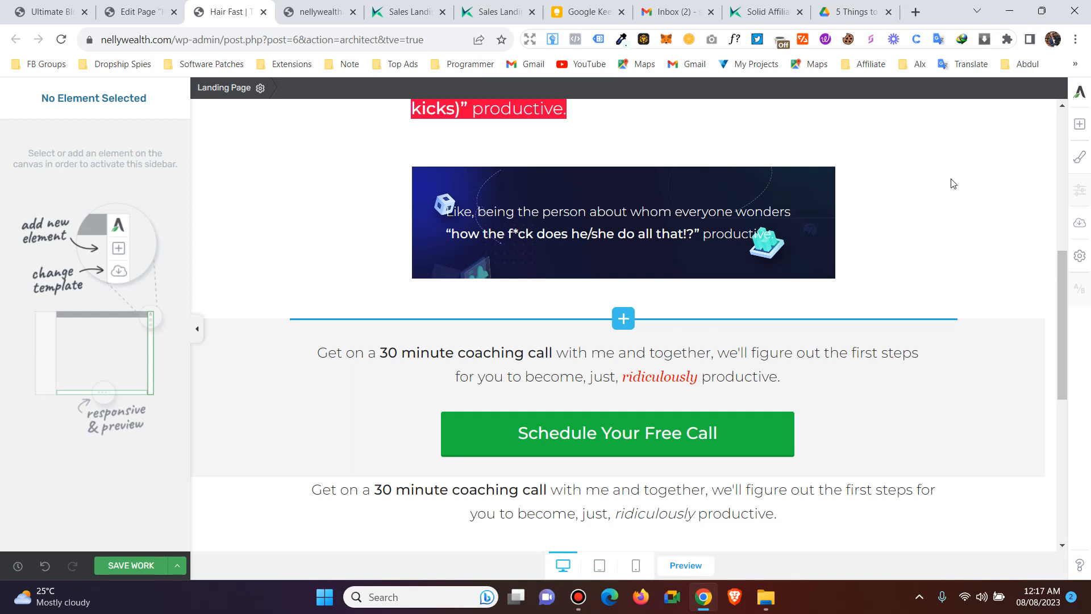
- Scroll back up to the red text block and open the Add Element panel
scroll(887, 240, down, 1)
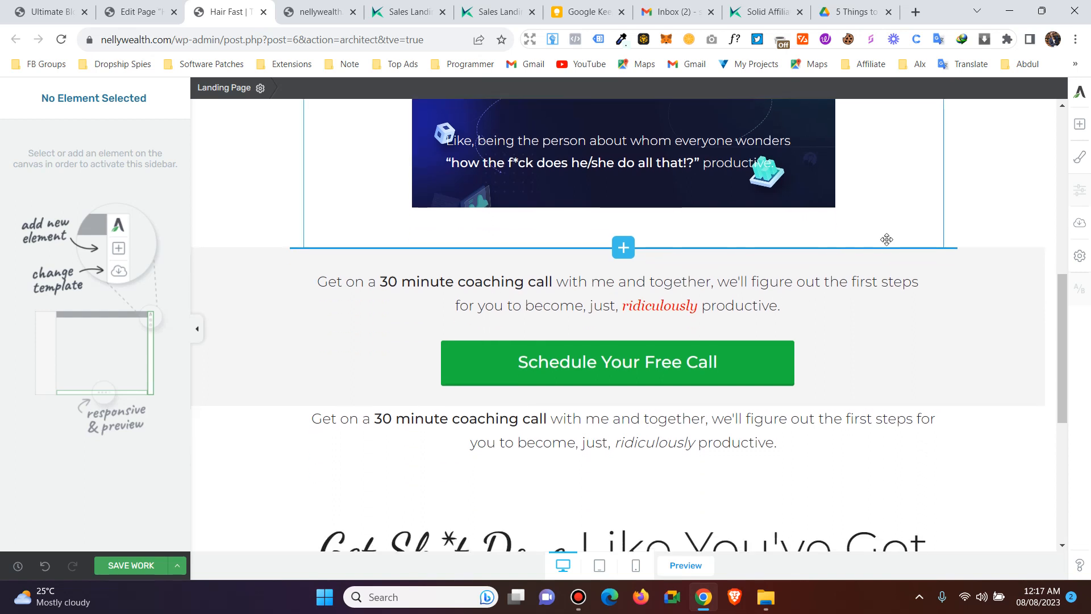
scroll(886, 239, up, 2)
scroll(886, 239, up, 2)
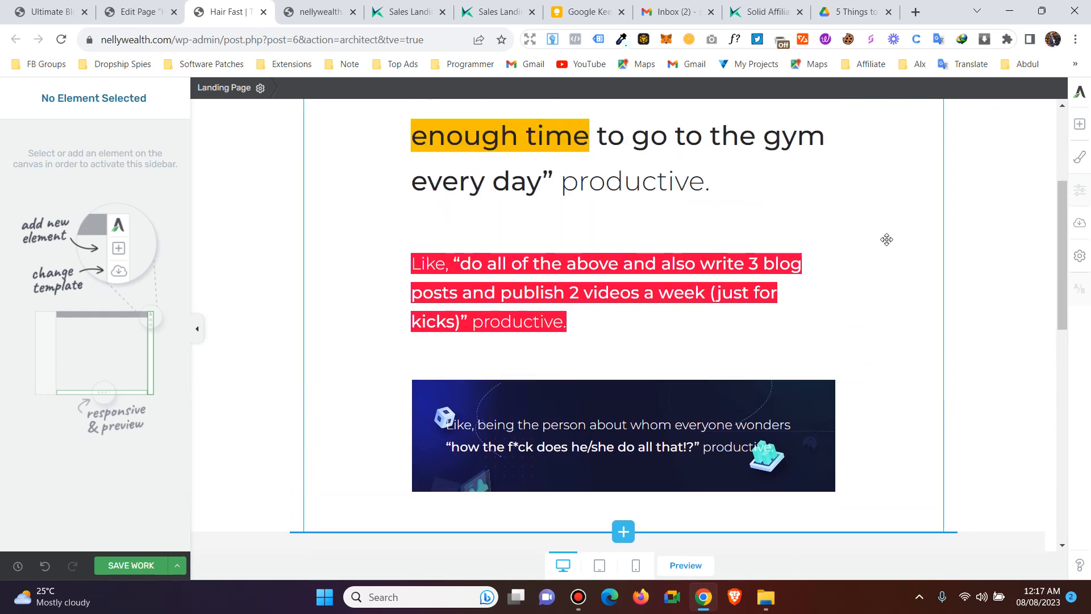
scroll(887, 239, down, 1)
scroll(886, 239, up, 1)
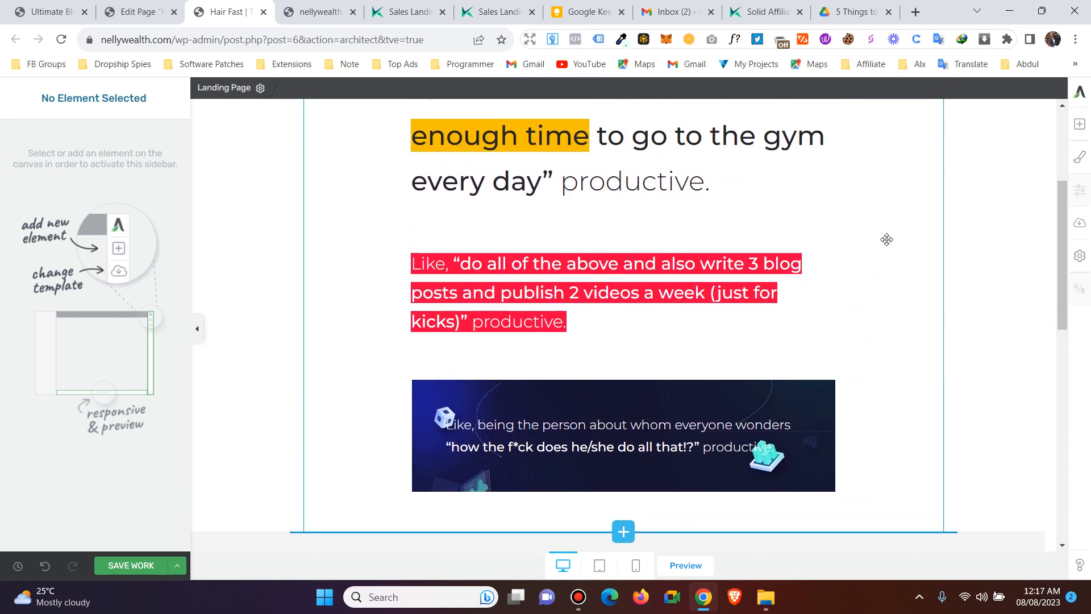
click(1080, 126)
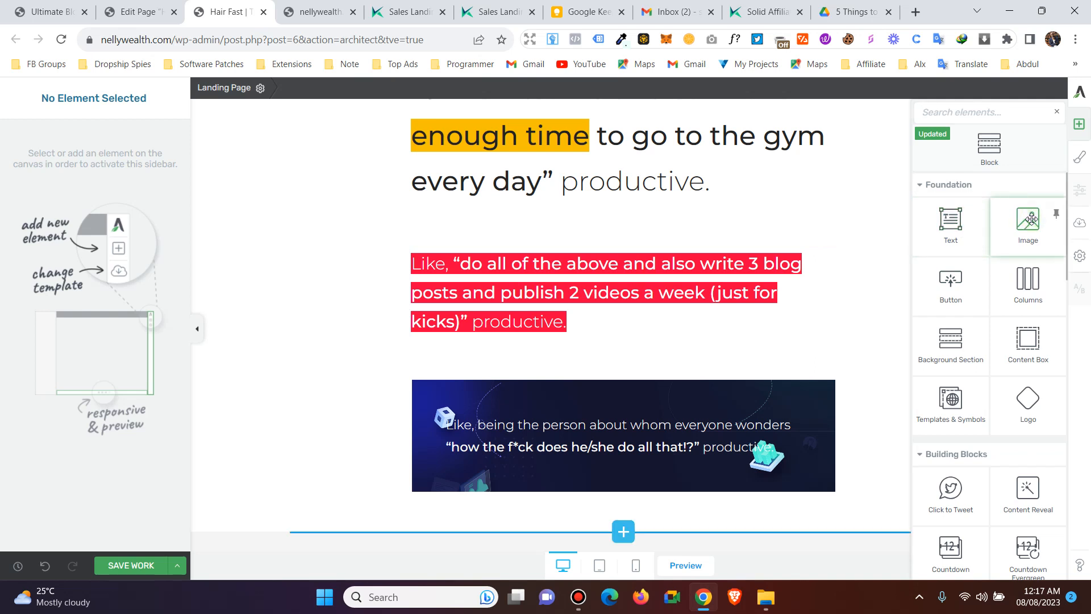
- Drop an Image element above the red text and insert the IMG_5652 running-shoes photo
drag(1030, 220, 613, 246)
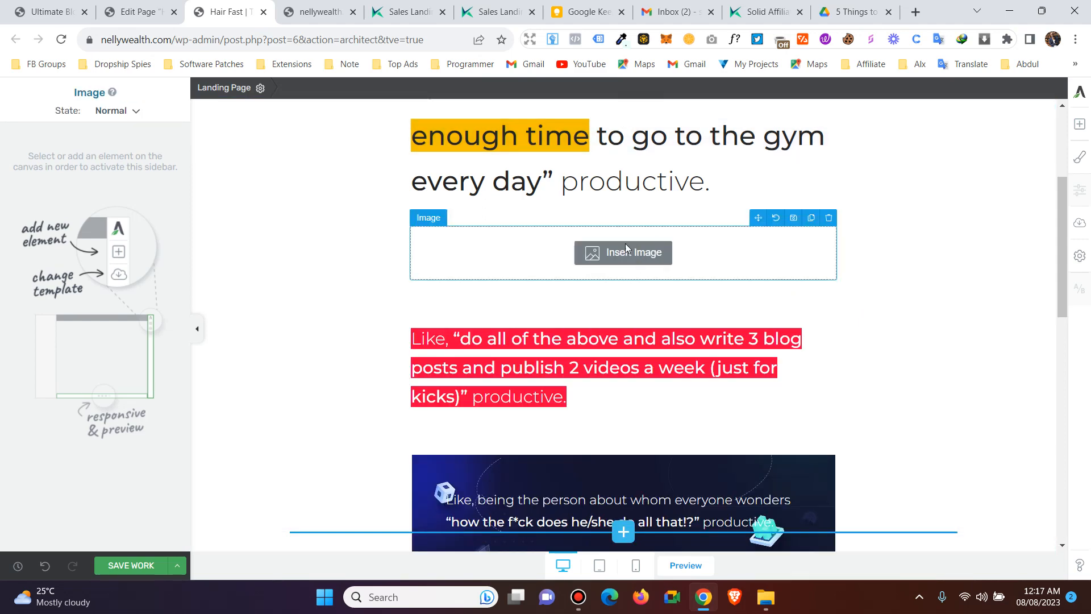
click(625, 249)
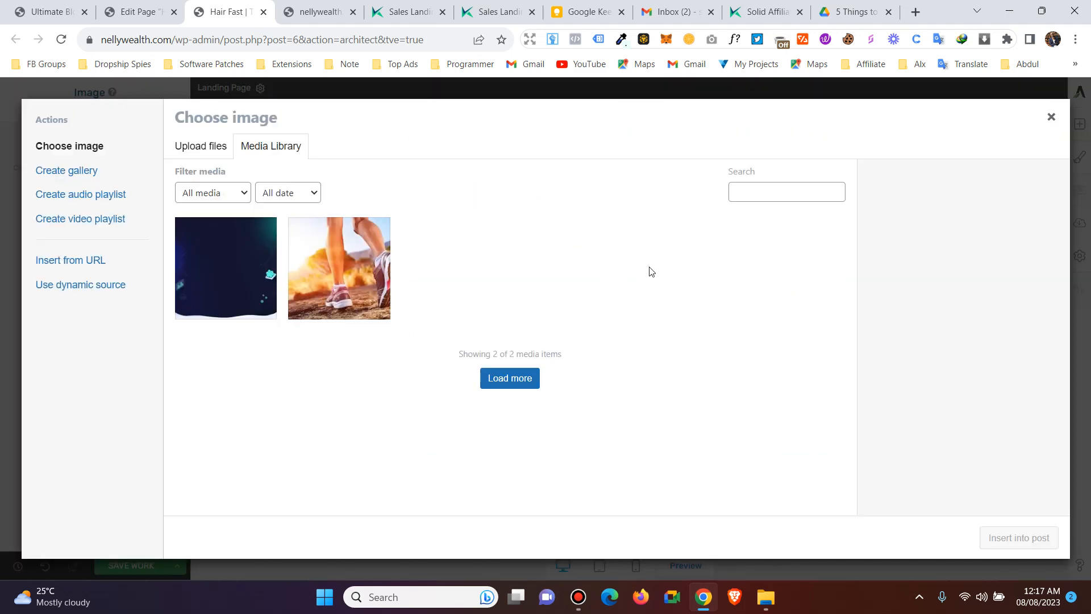
click(349, 287)
click(1019, 538)
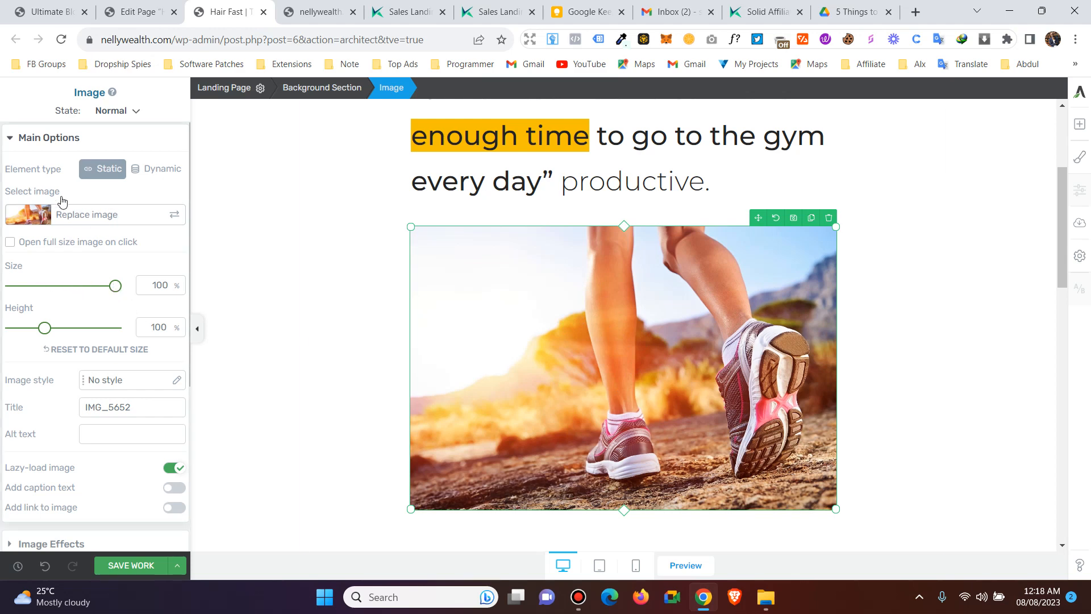
- Turn on Add caption text in the image's Main Options, showing 'Edit your caption text here'
click(44, 138)
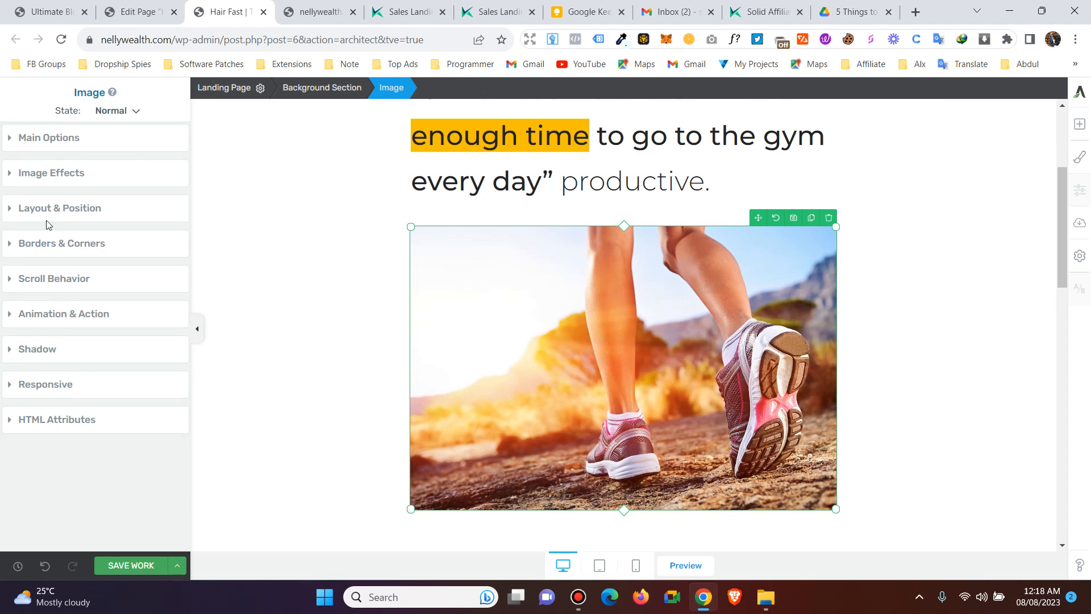
click(53, 146)
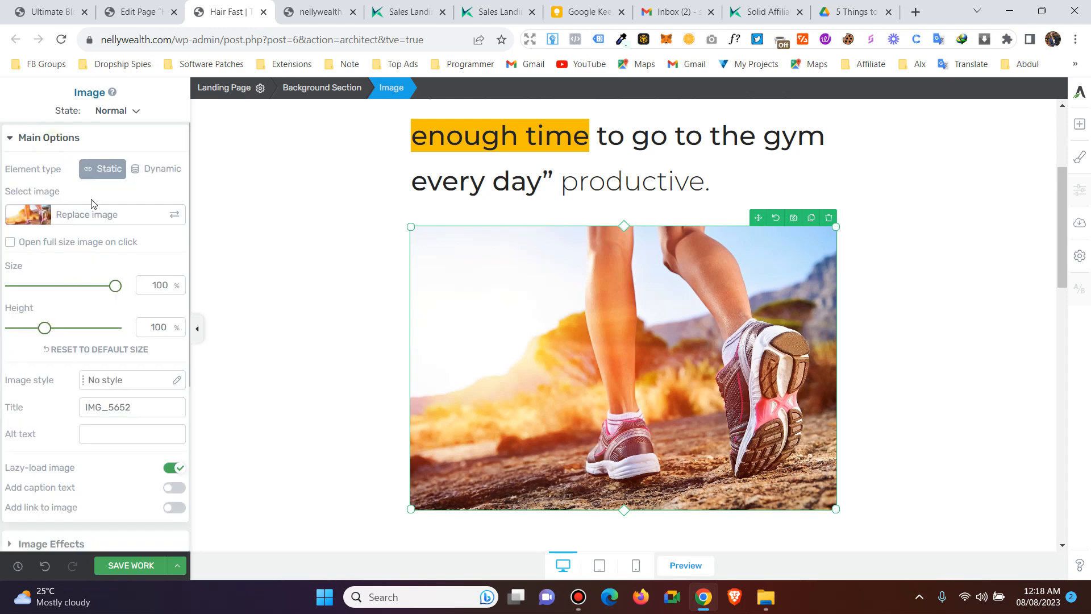
scroll(108, 336, down, 3)
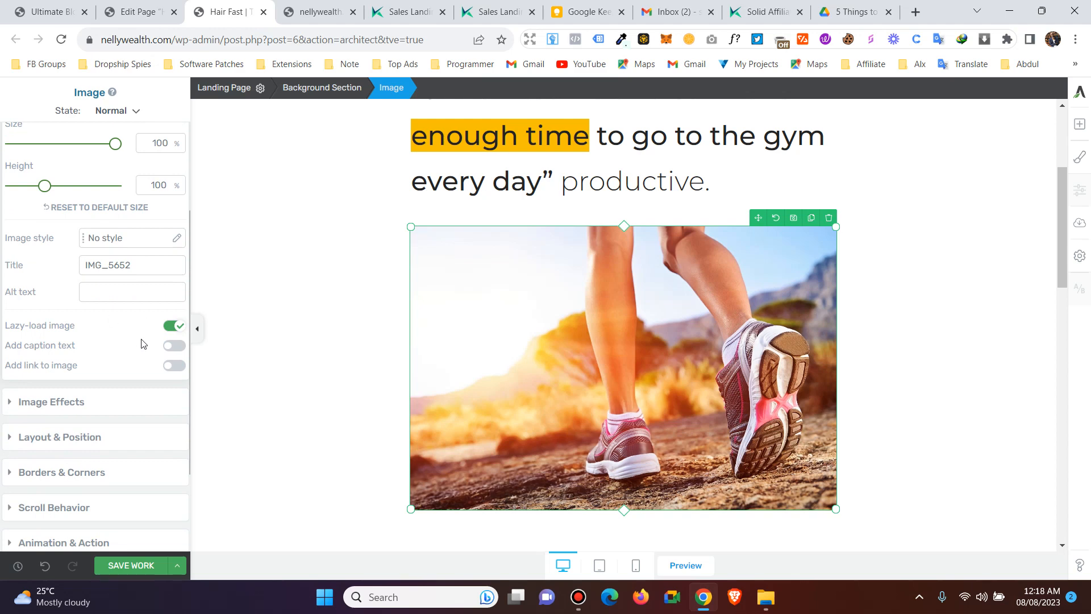
click(172, 345)
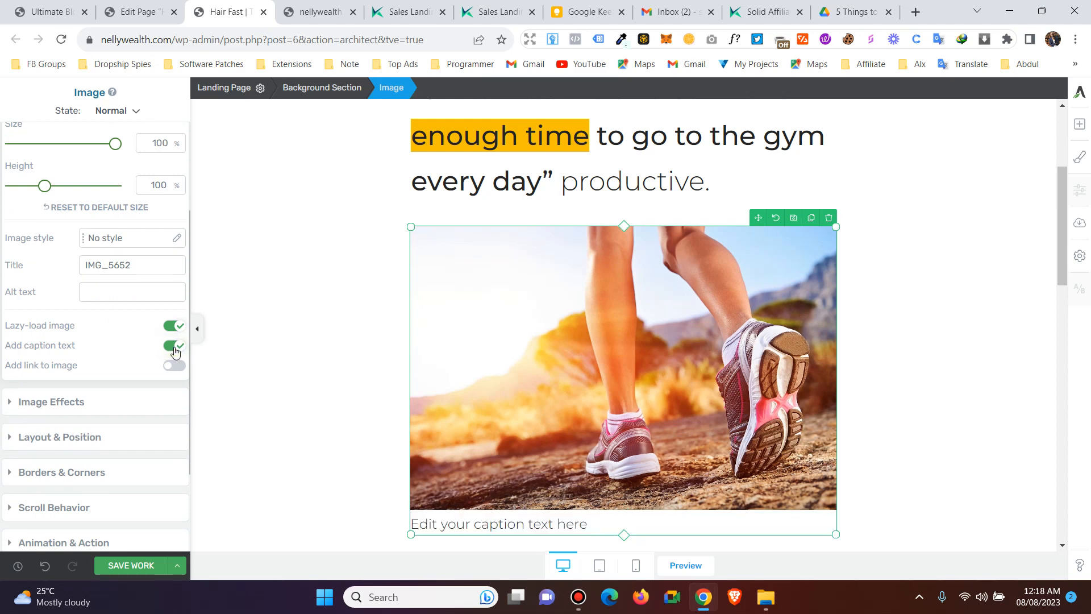
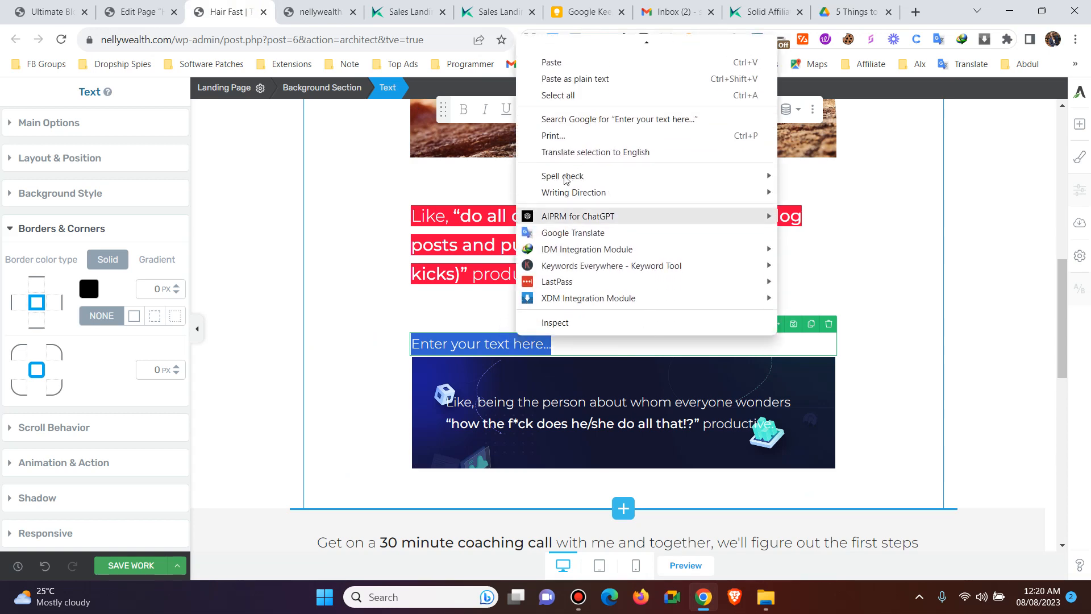
- Paste the heat-cooling system heading as plain text and set its font size to 26 px
click(574, 76)
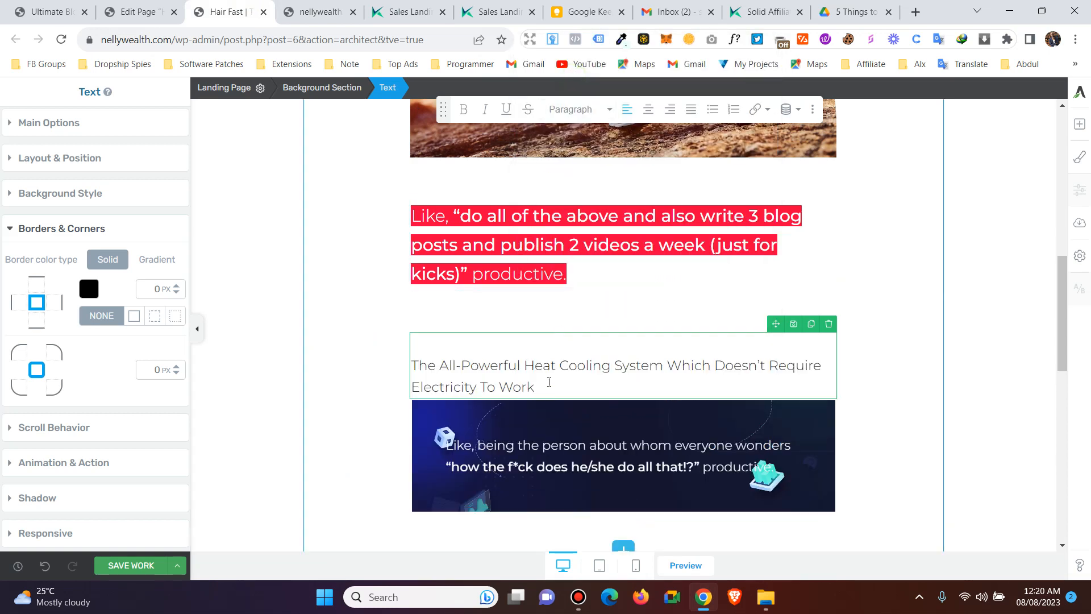
key(ctrl+a)
click(24, 128)
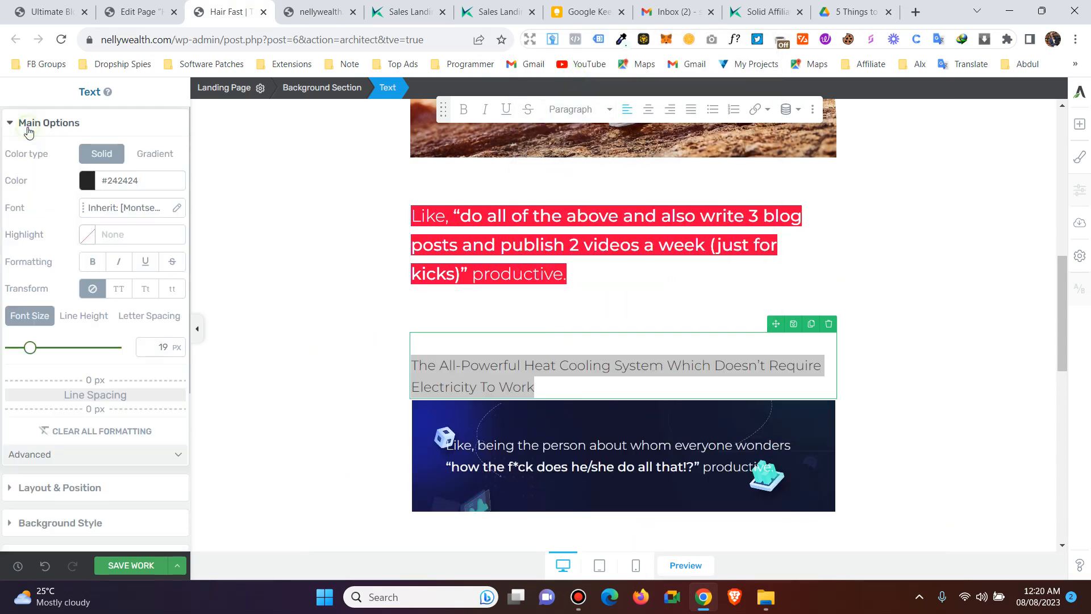
mouse_move(32, 351)
mouse_down()
mouse_move(53, 349)
mouse_move(38, 349)
mouse_up()
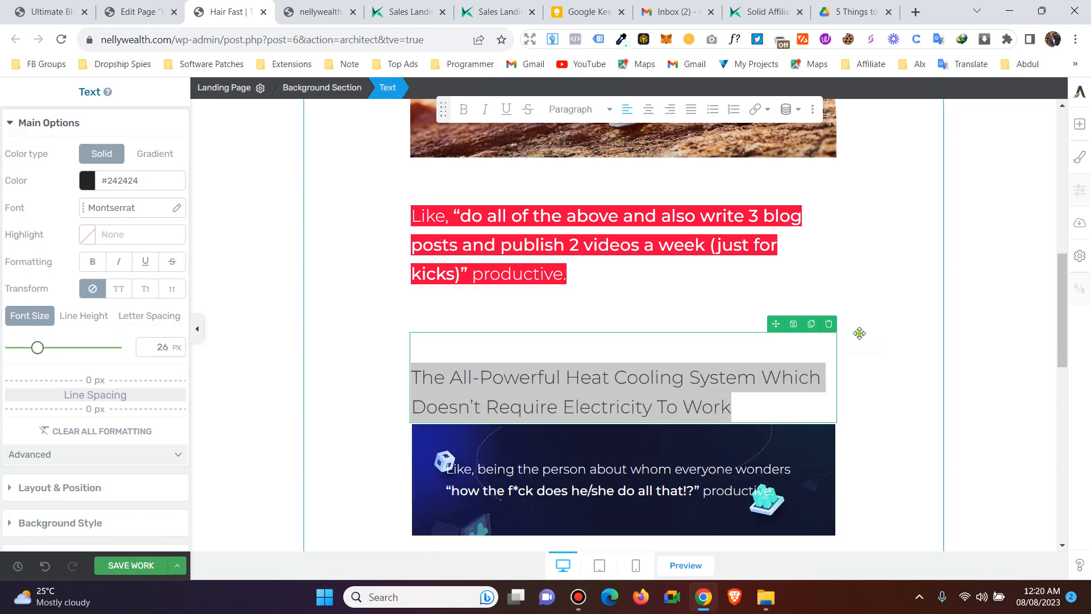
click(1016, 227)
- Open the Add Element panel and switch over to the fan sales page
scroll(1016, 227, up, 3)
click(1081, 124)
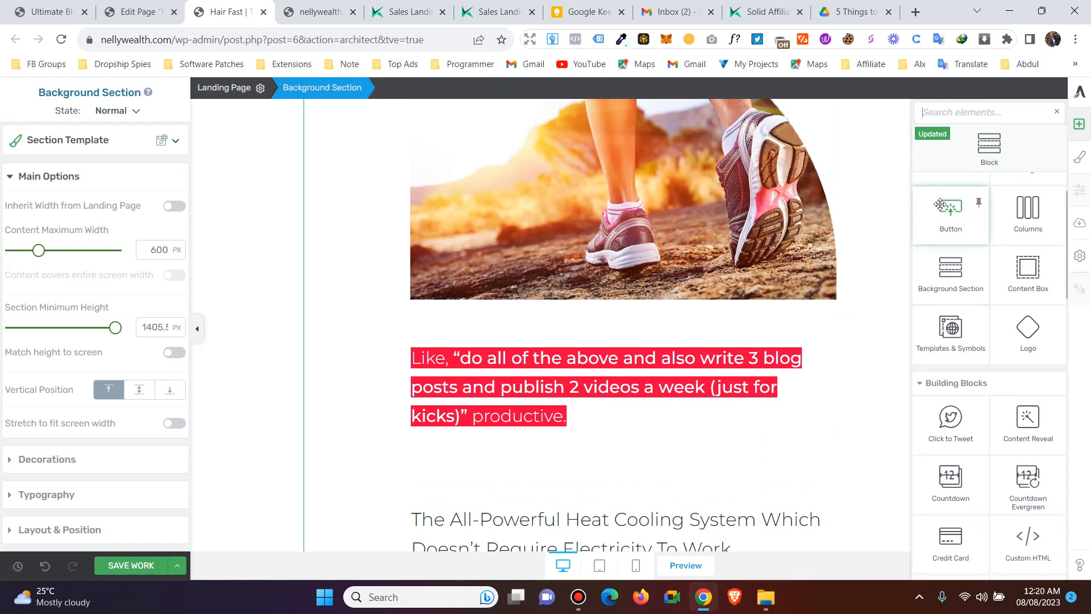
scroll(955, 216, up, 2)
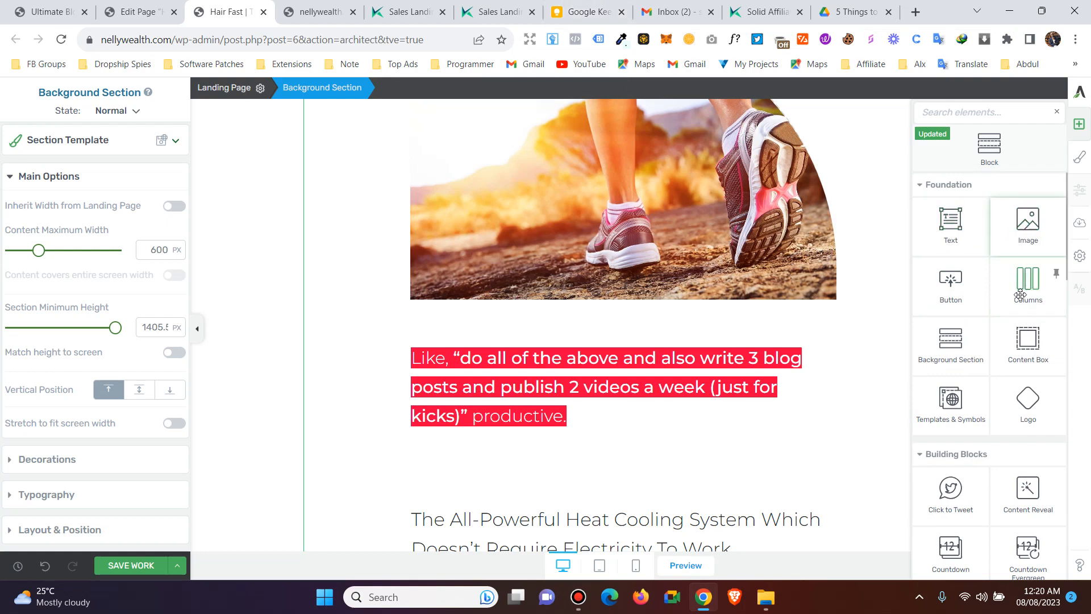
click(476, 10)
- Copy the three left-hand fan bullet points from the kairosoffers sales page
scroll(580, 314, down, 15)
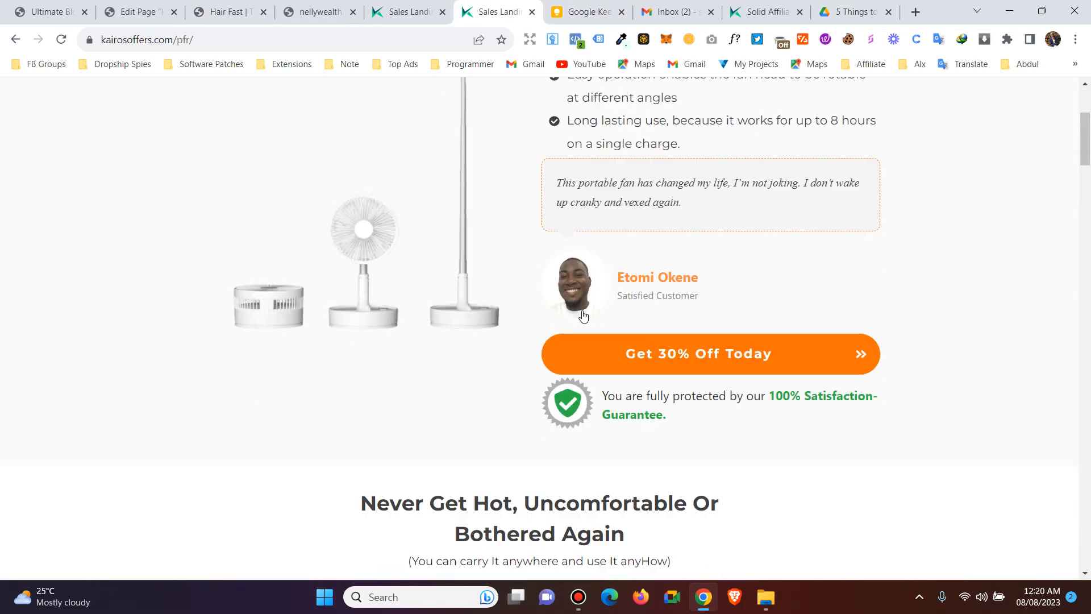
scroll(583, 308, down, 12)
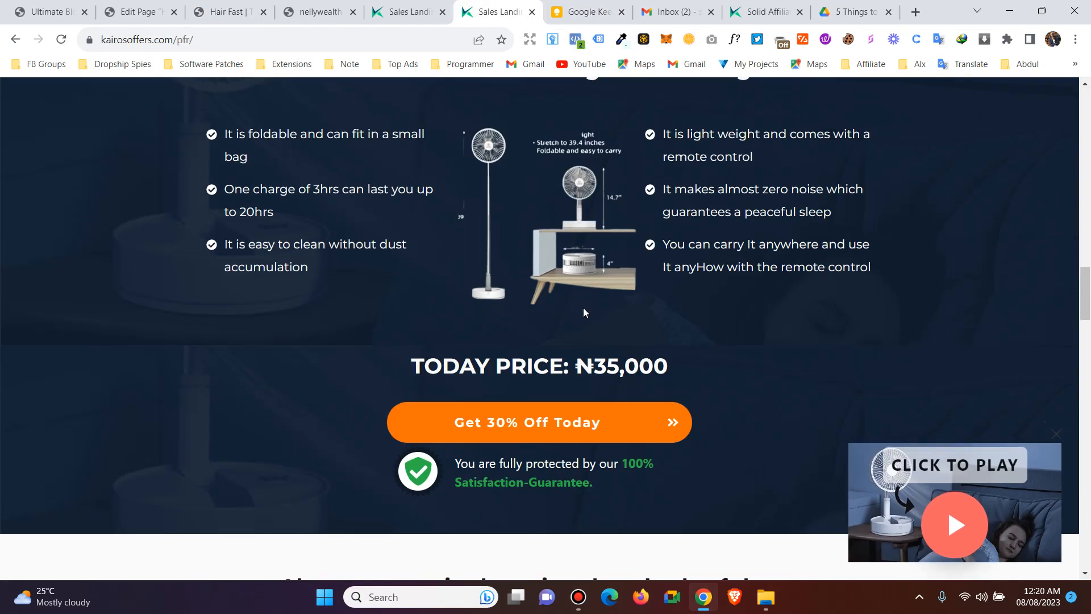
scroll(572, 308, up, 2)
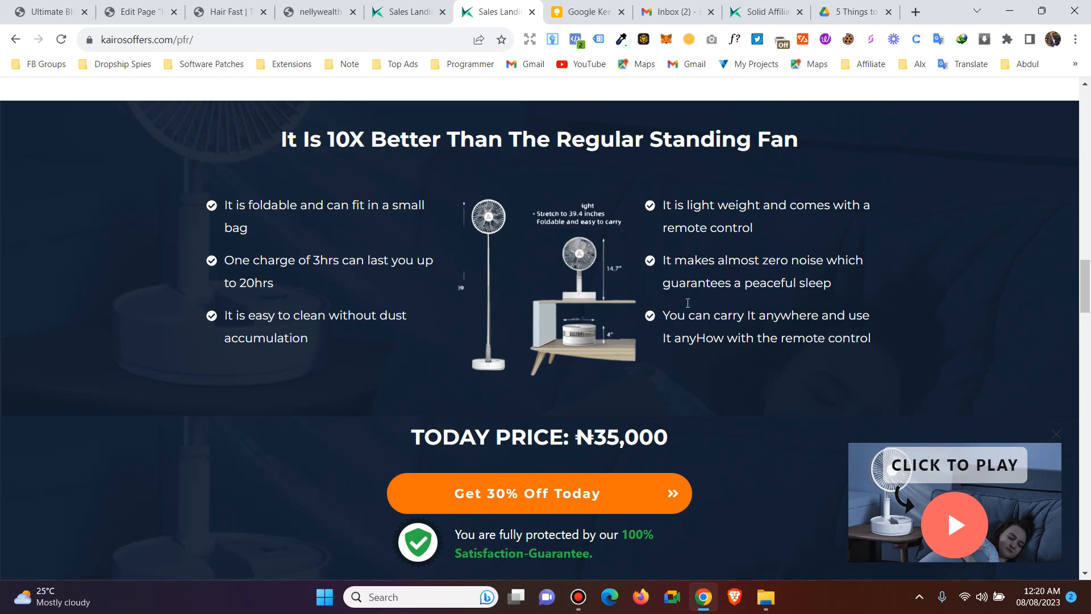
mouse_move(230, 211)
mouse_down()
mouse_move(301, 250)
mouse_move(349, 336)
mouse_move(229, 204)
mouse_up()
click(335, 344)
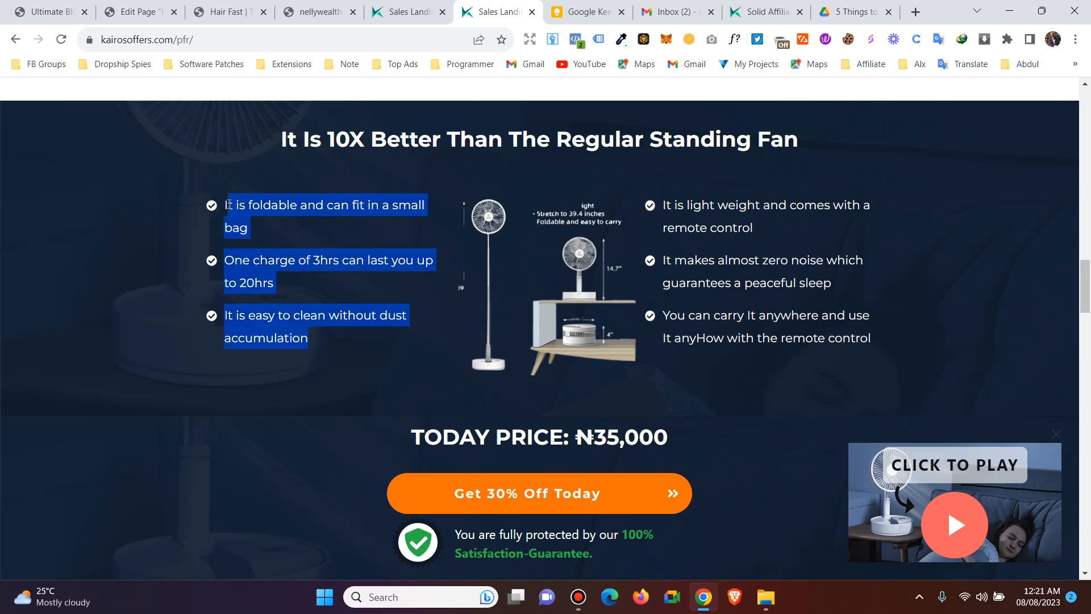
right_click(236, 203)
click(293, 217)
- Return to the Hair Fast page editor tab
click(394, 6)
click(315, 11)
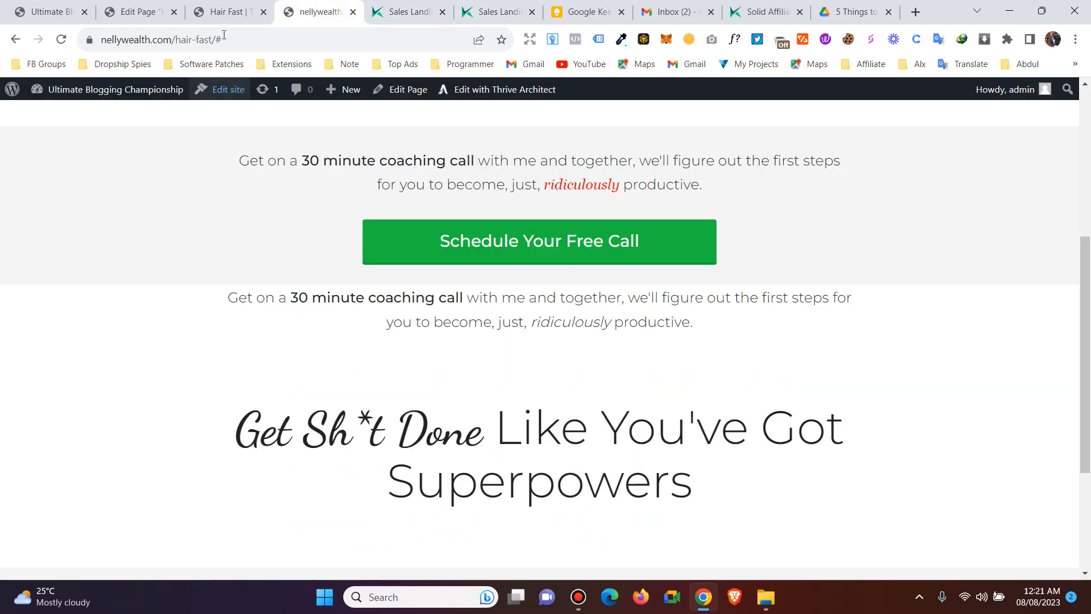
click(229, 5)
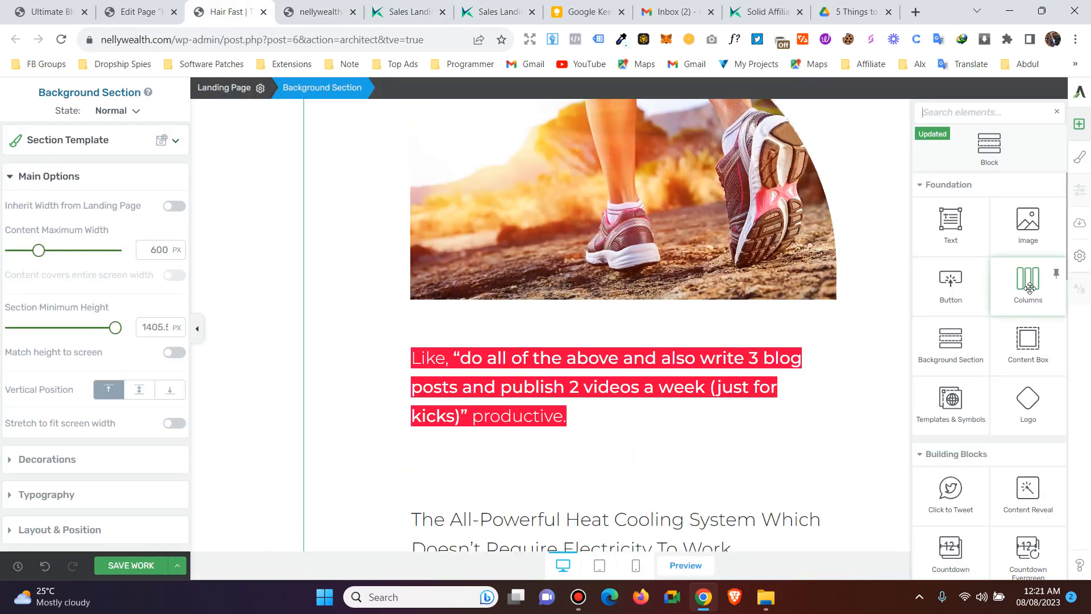
- Add a 1/3-1/3-1/3 columns row below the runner image, with a Text element in the first column
drag(1030, 289, 642, 337)
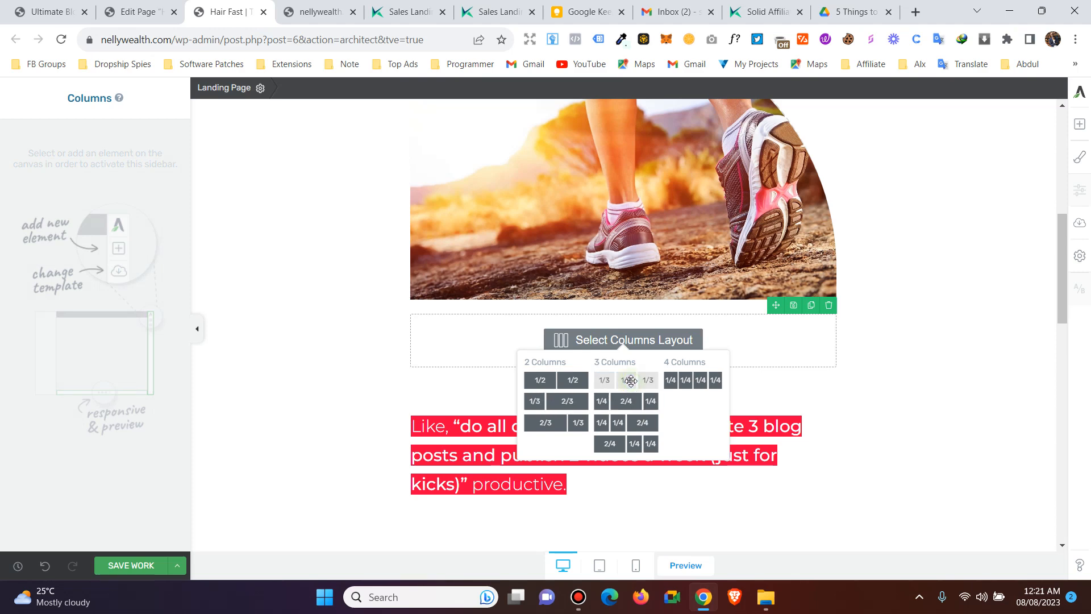
click(630, 380)
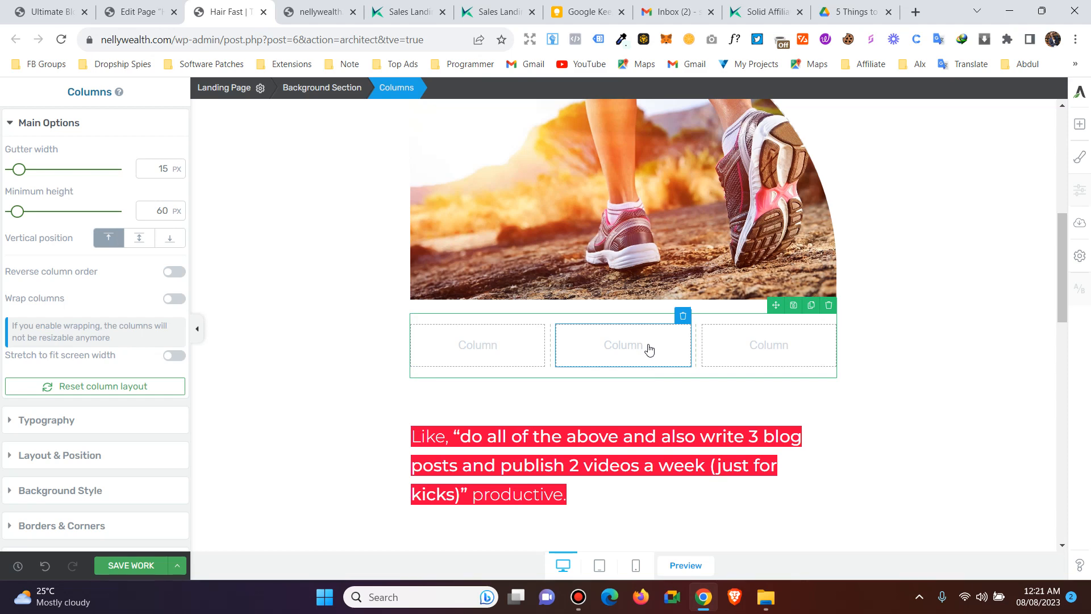
click(478, 350)
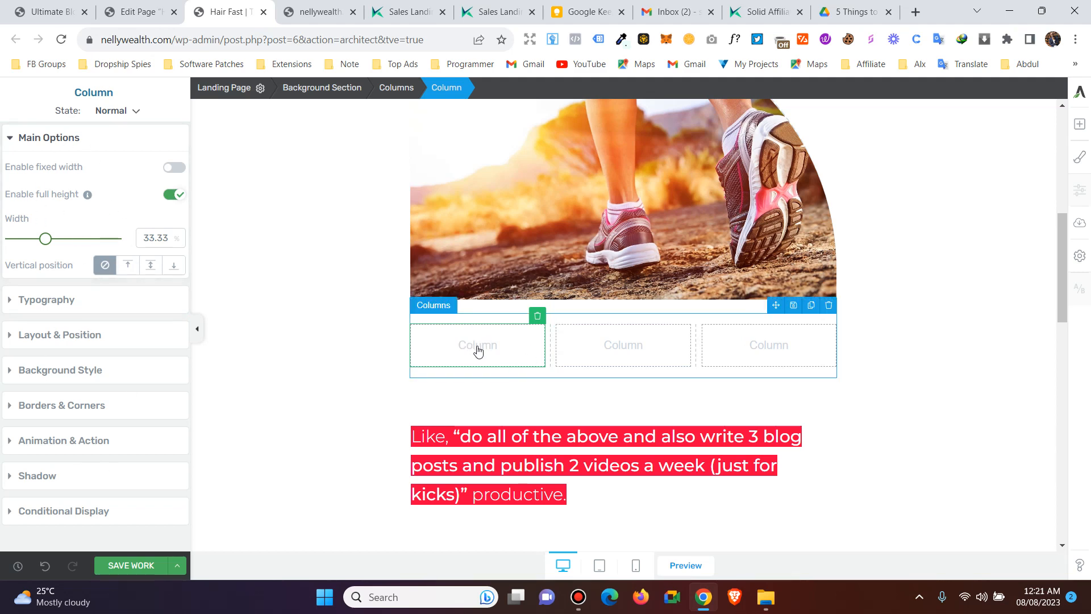
click(1079, 125)
drag(951, 222, 490, 355)
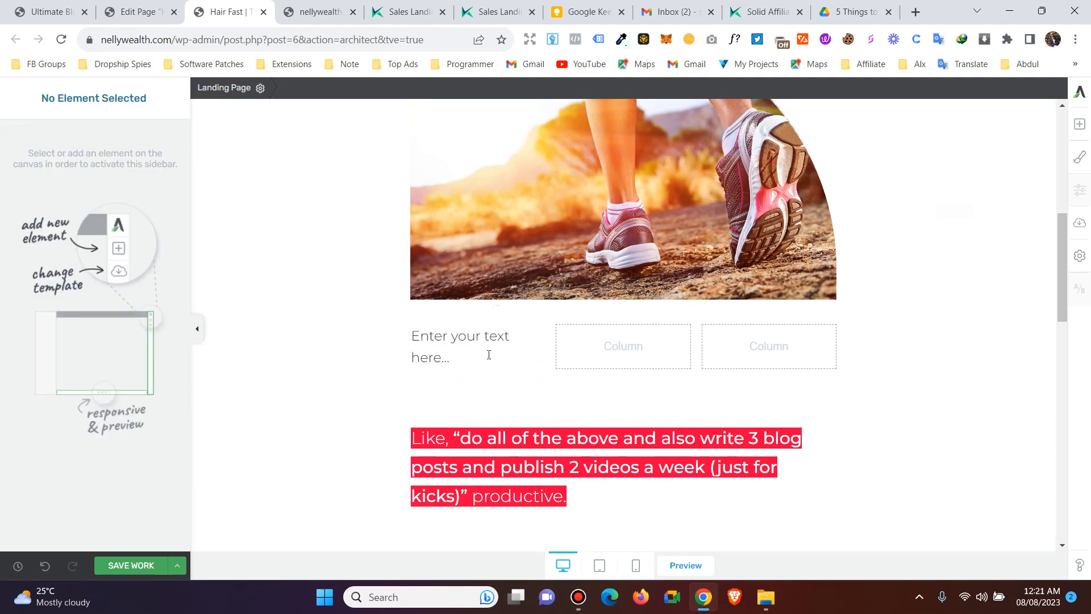
- Add an Image block to the middle column and a Text block to the right column
click(614, 350)
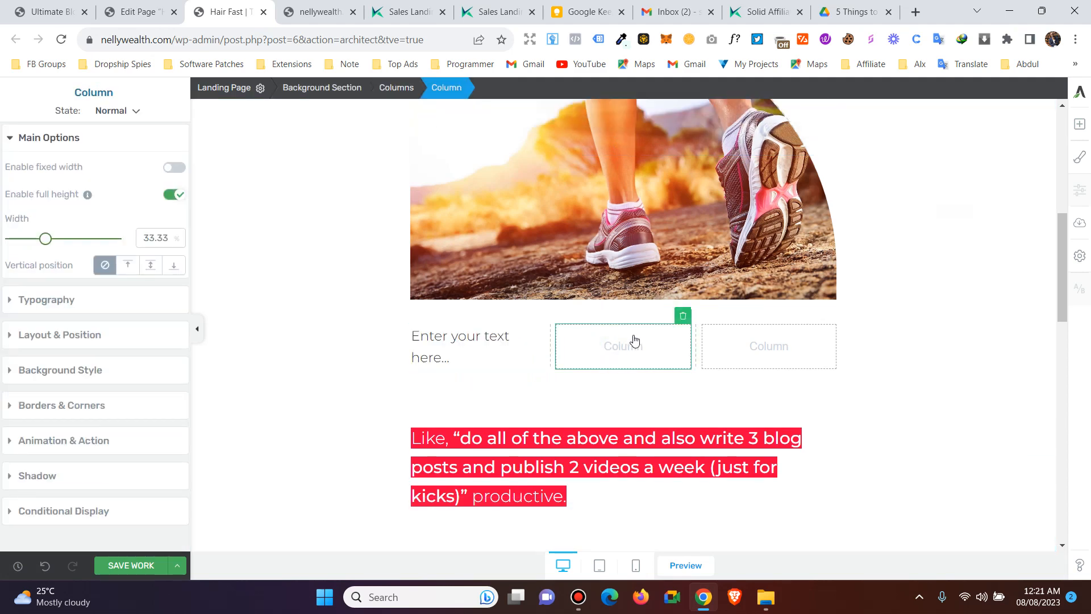
click(480, 7)
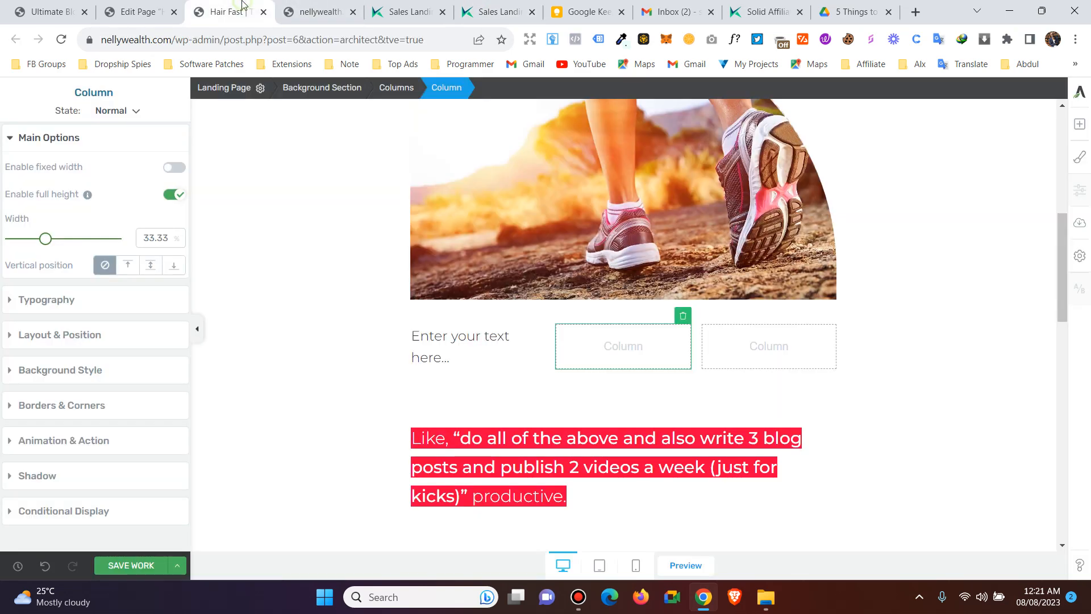
click(230, 11)
click(1079, 124)
drag(1028, 239, 605, 366)
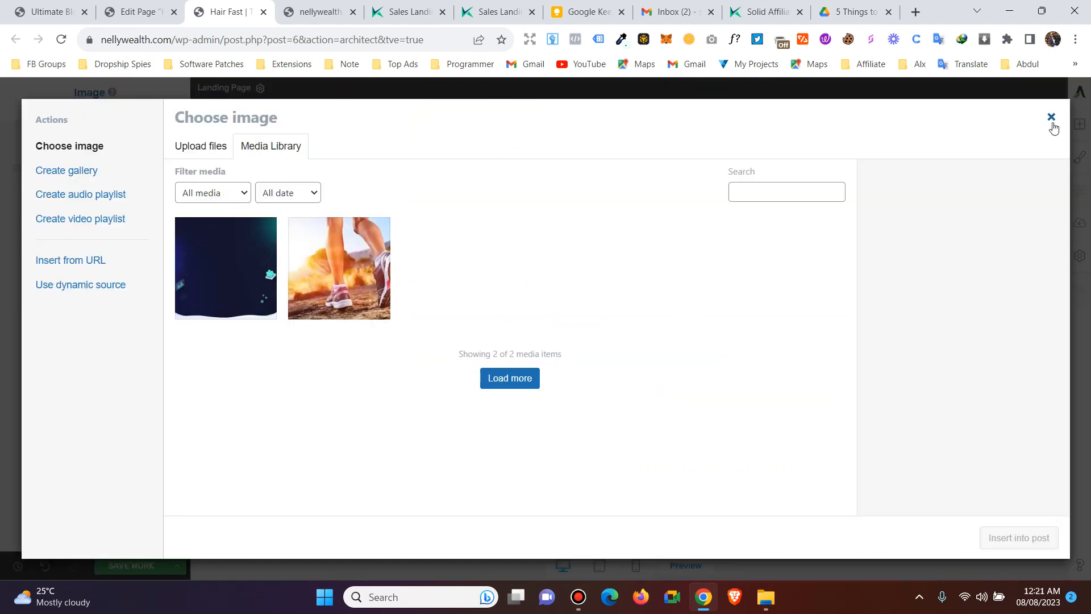
click(1052, 118)
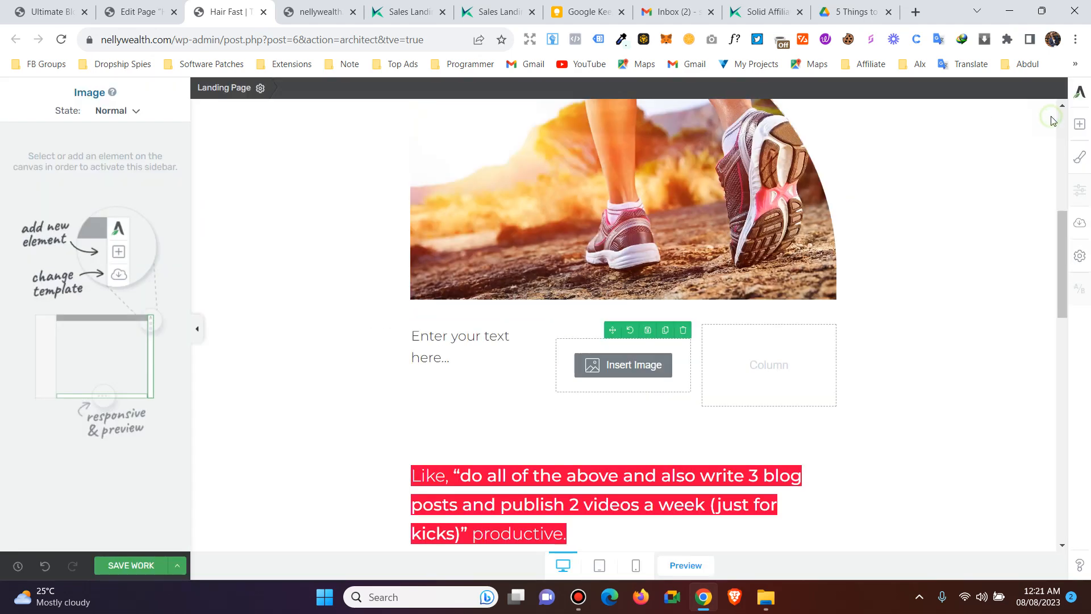
click(766, 382)
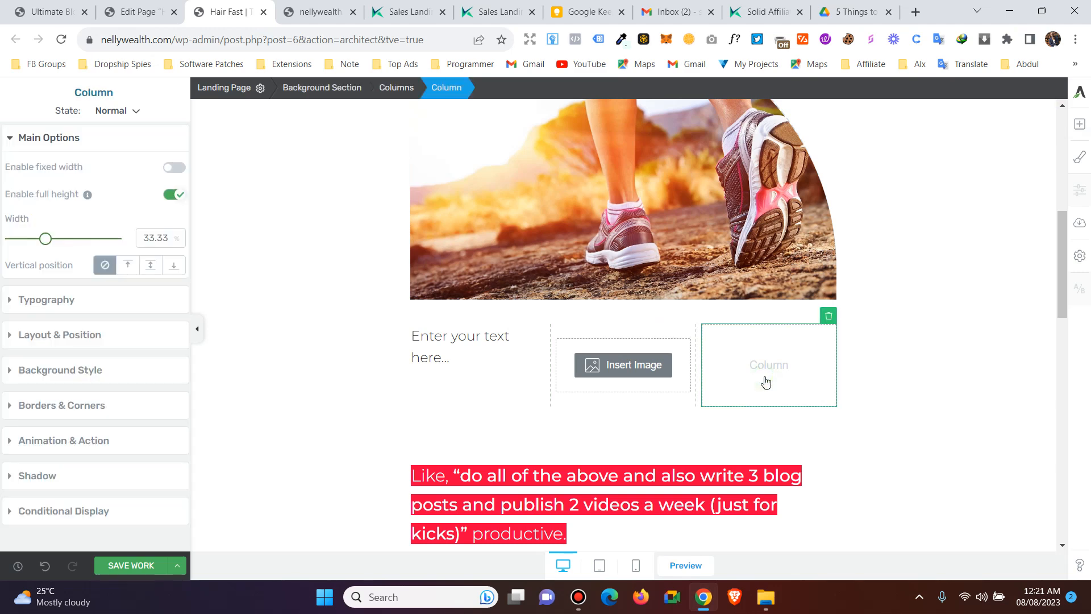
click(1079, 125)
drag(960, 223, 746, 353)
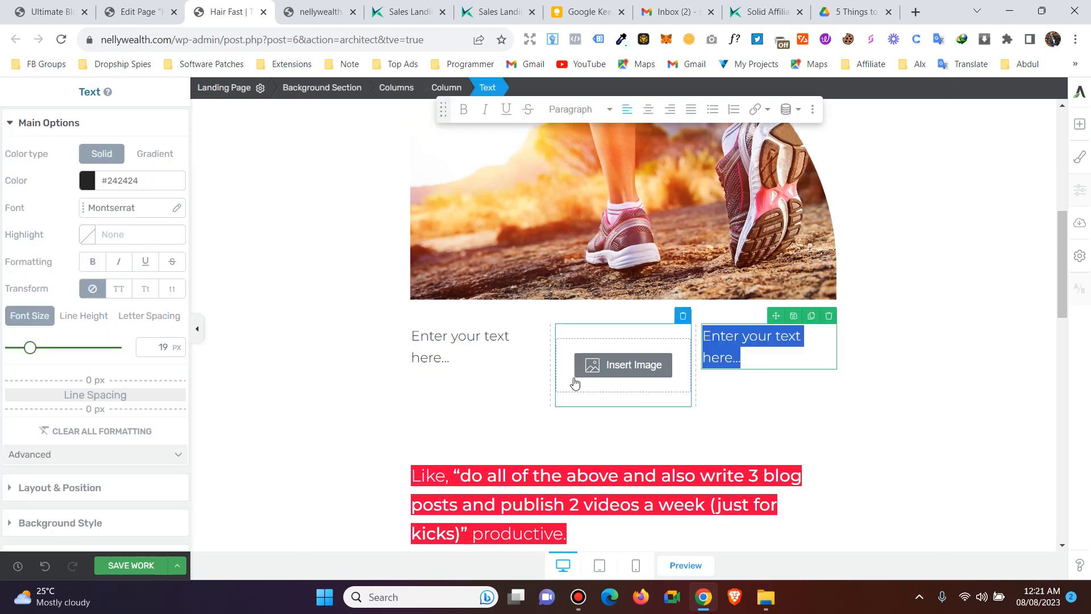
- Paste the three fan bullets as plain text into both outer columns, then open the middle image chooser
double_click(461, 339)
triple_click(461, 338)
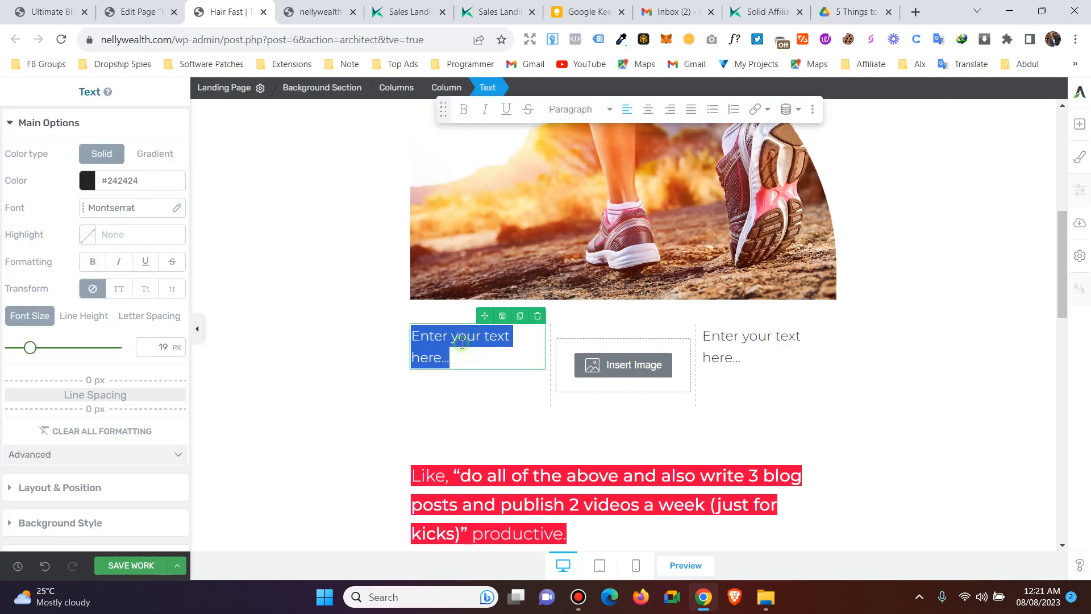
right_click(462, 338)
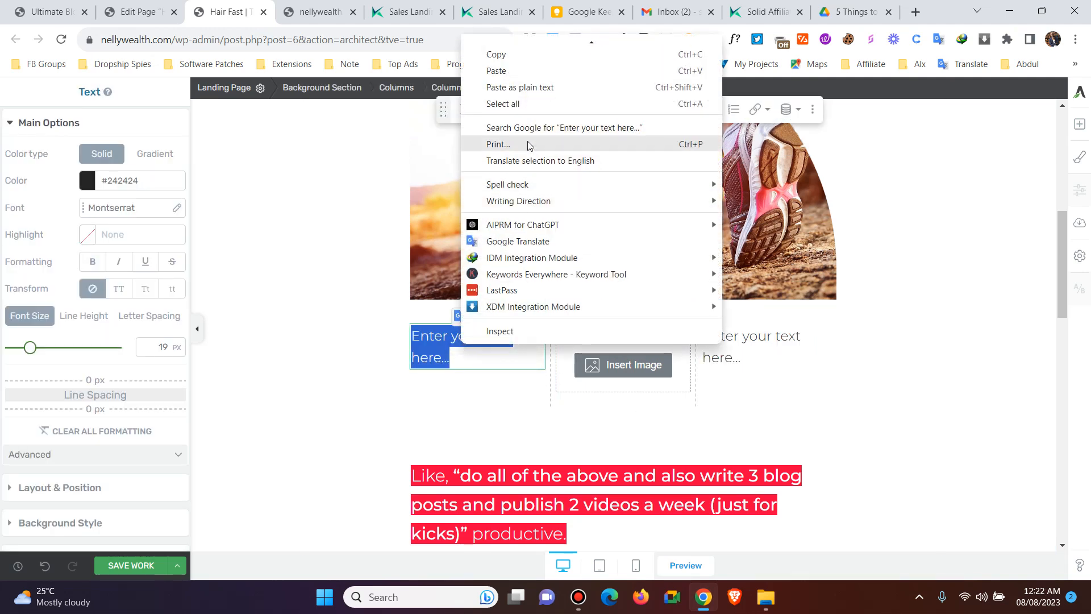
click(519, 87)
click(742, 341)
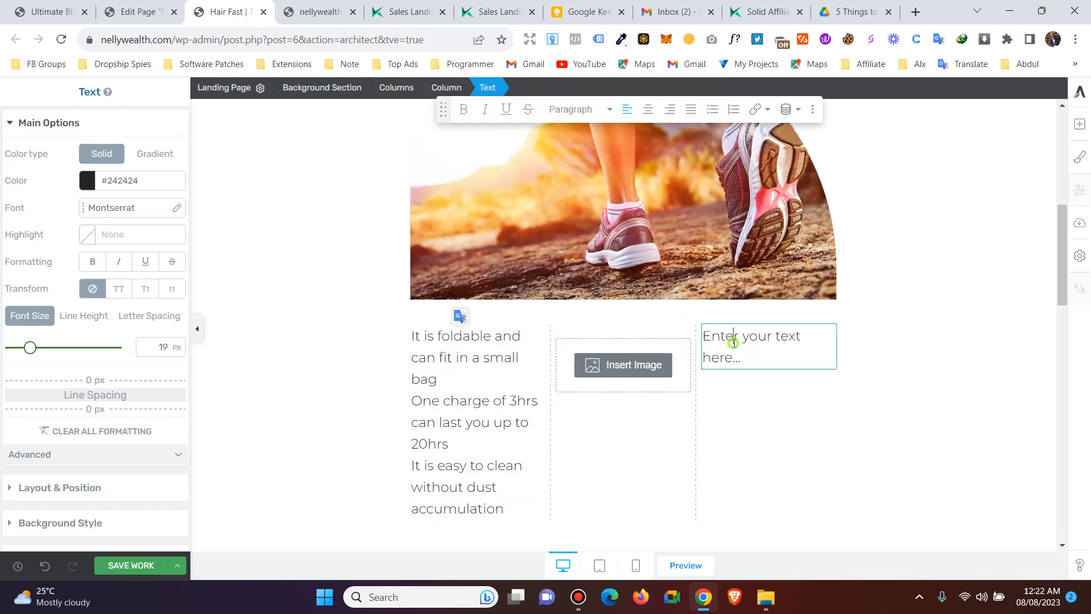
double_click(739, 339)
triple_click(739, 339)
right_click(734, 343)
click(792, 133)
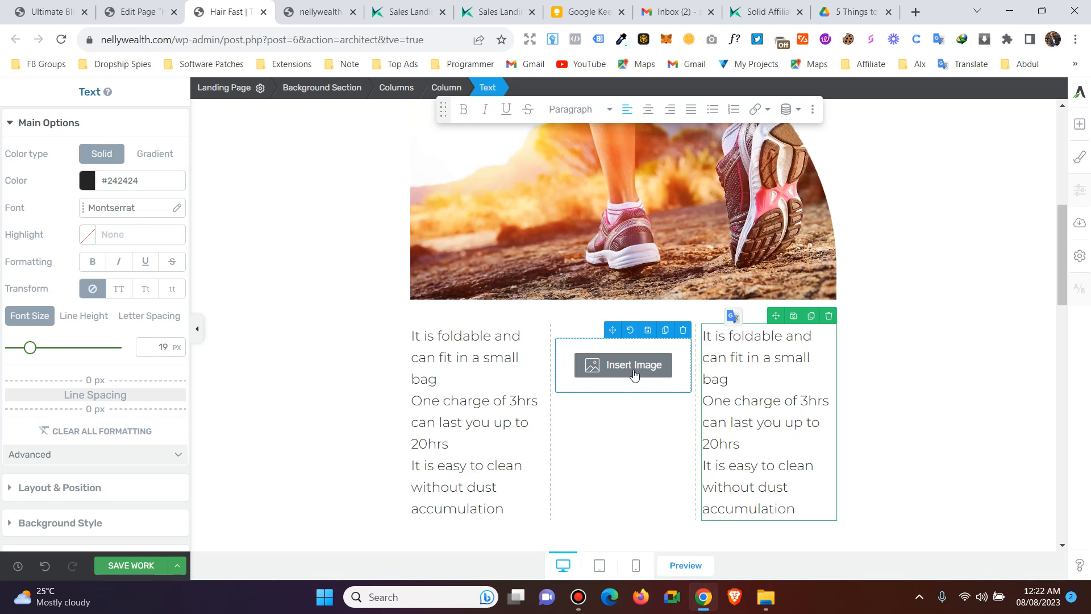
click(612, 367)
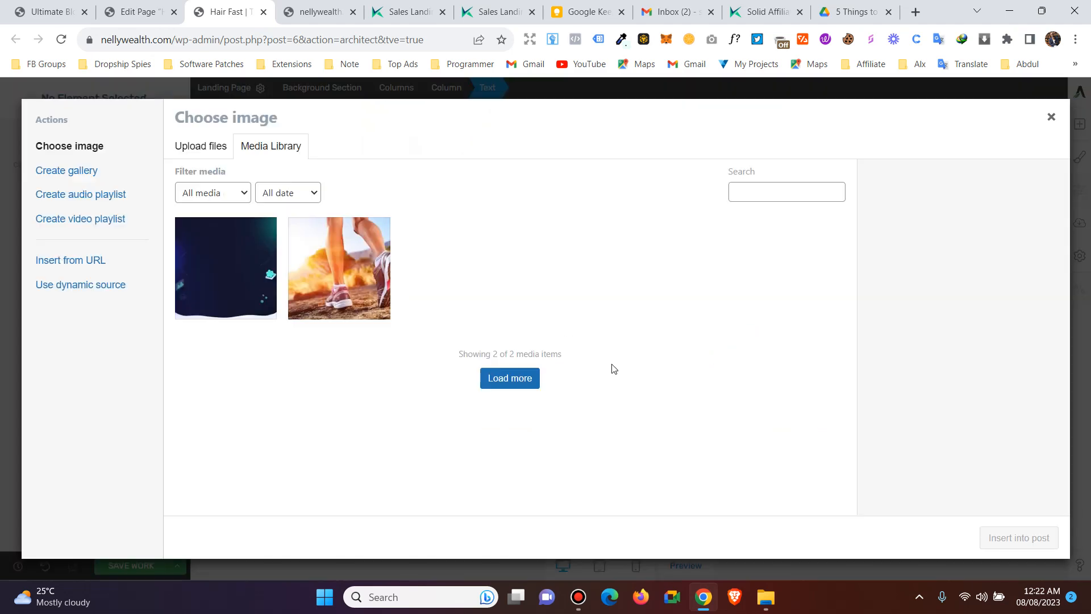
- Insert the runner-shoes photo into the middle column and stretch it to about 102% height
click(300, 275)
click(989, 537)
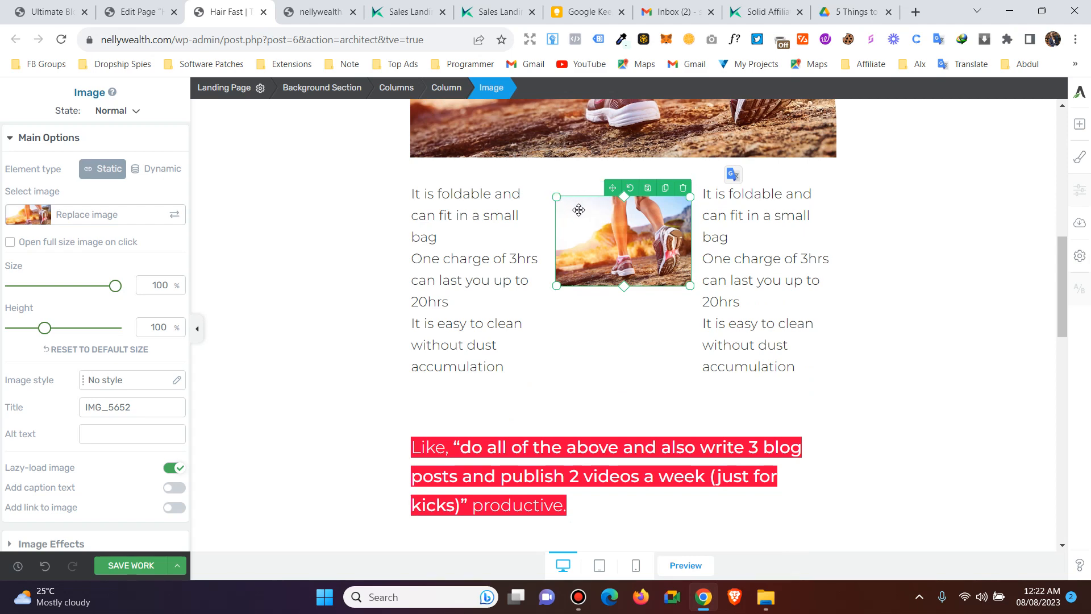
mouse_move(624, 286)
mouse_down()
mouse_move(624, 323)
mouse_move(623, 285)
mouse_move(610, 287)
mouse_up()
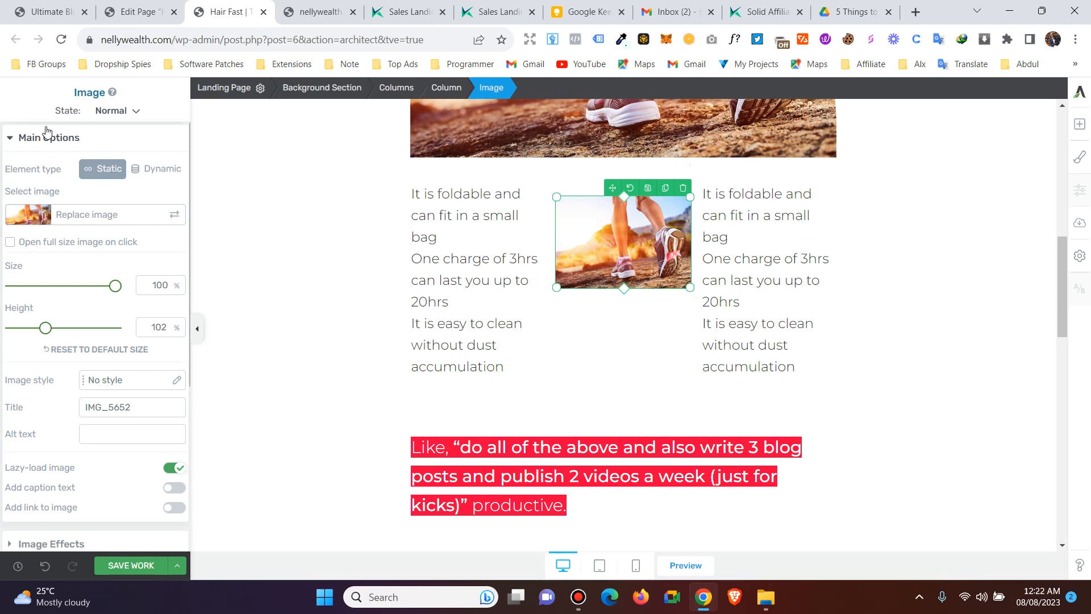
- Center the image in its column and give it 41 px top padding
scroll(80, 301, down, 4)
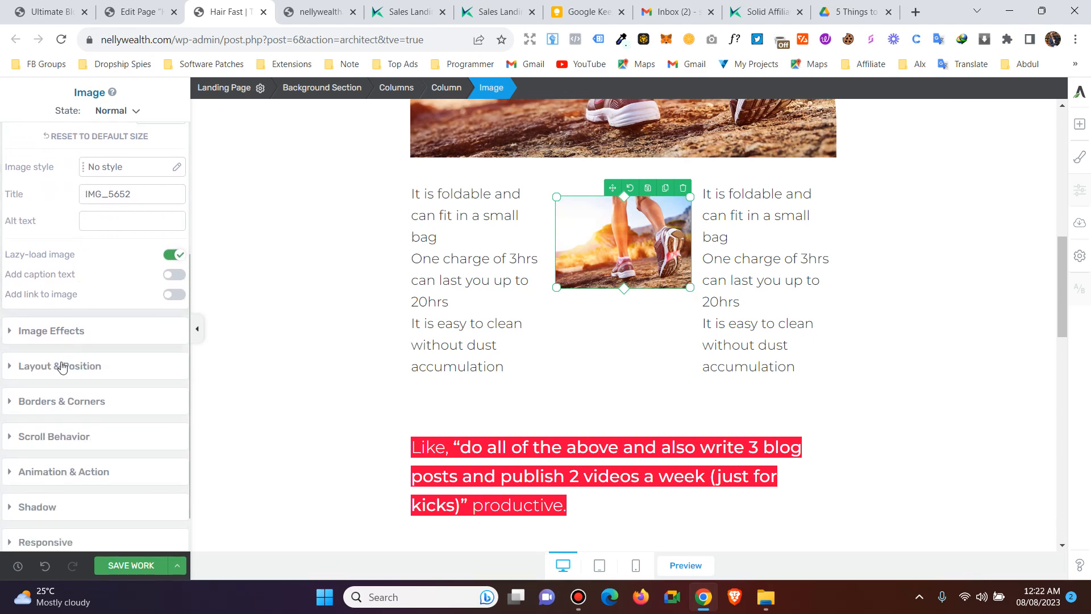
click(62, 367)
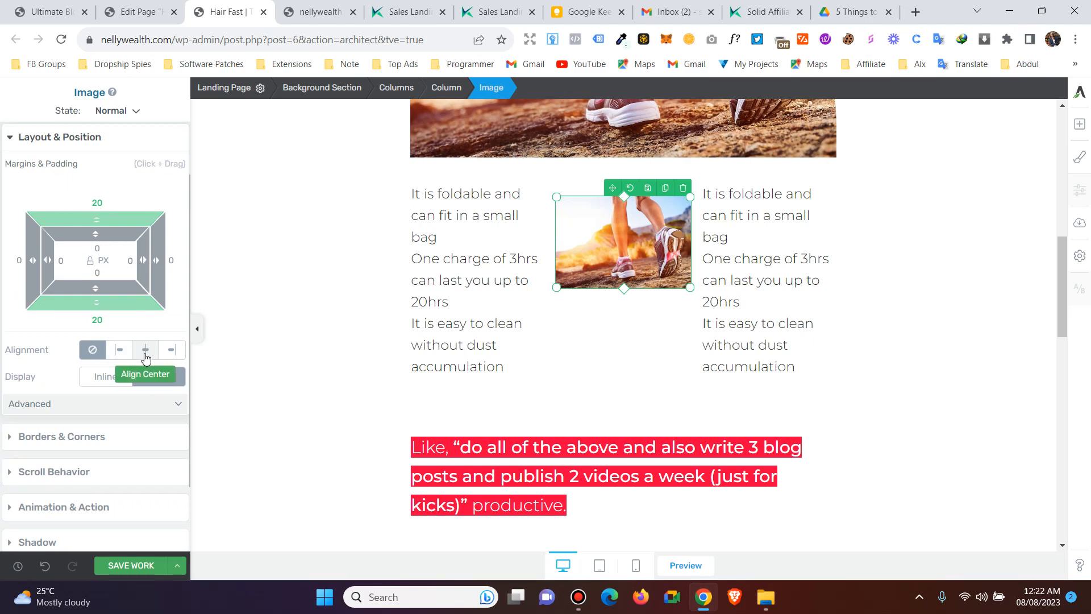
click(145, 352)
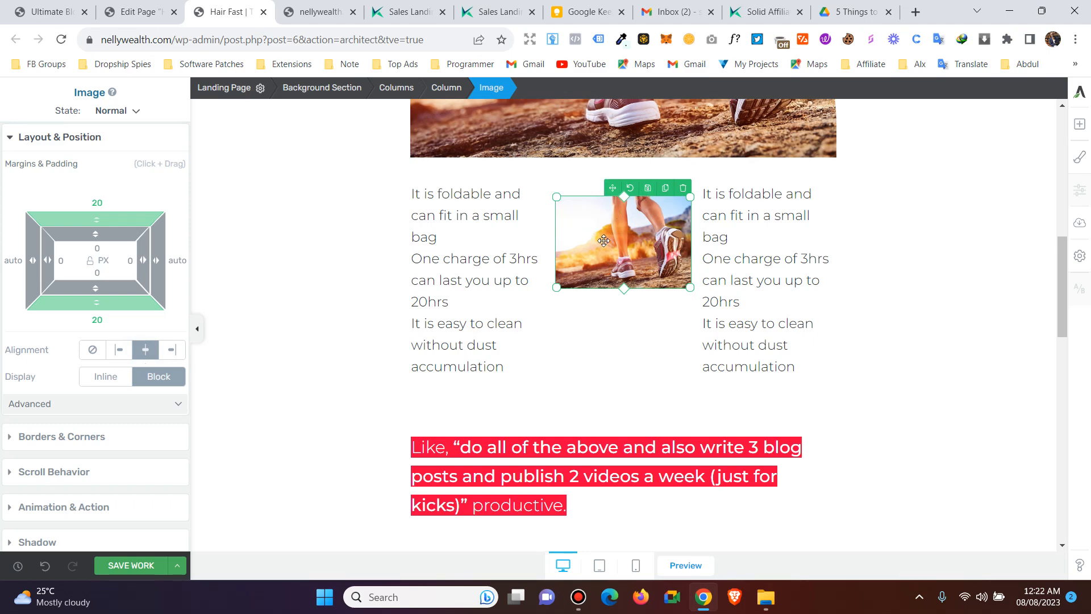
click(178, 404)
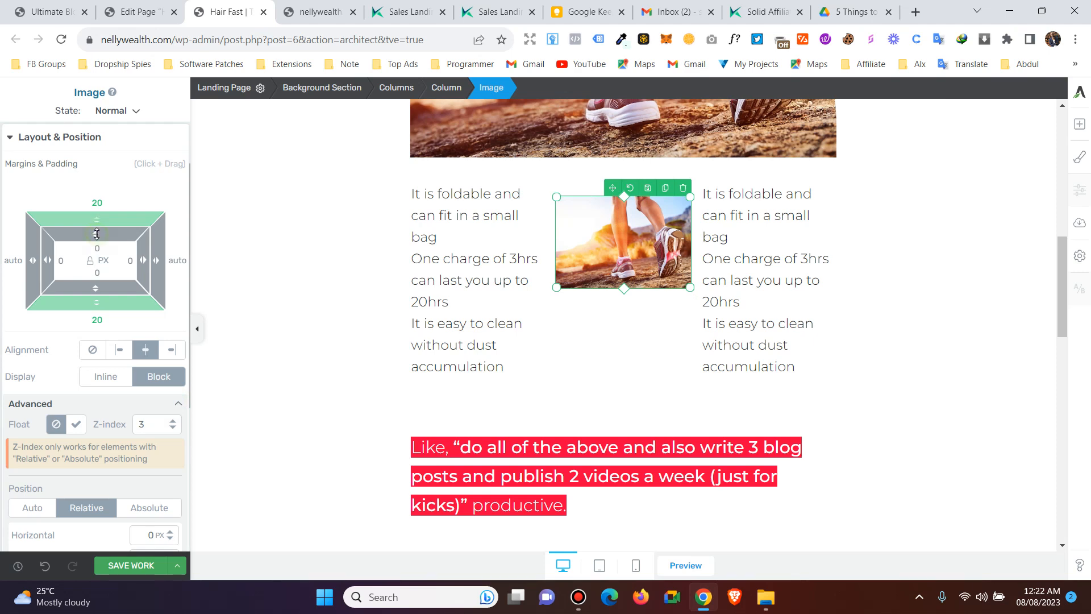
drag(96, 234, 105, 292)
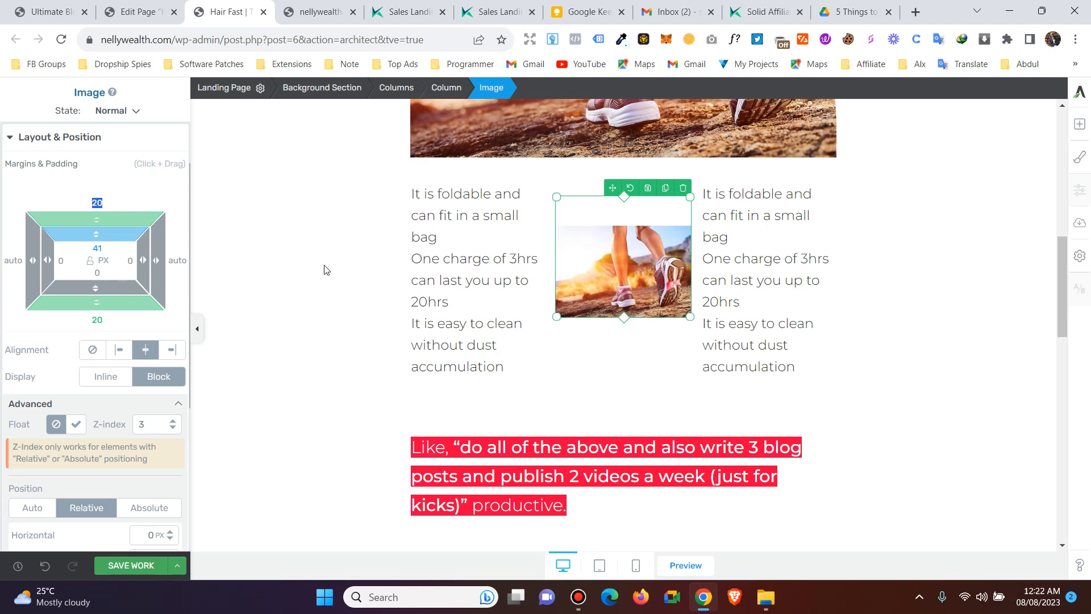
scroll(225, 277, down, 2)
scroll(225, 277, up, 2)
scroll(84, 372, down, 3)
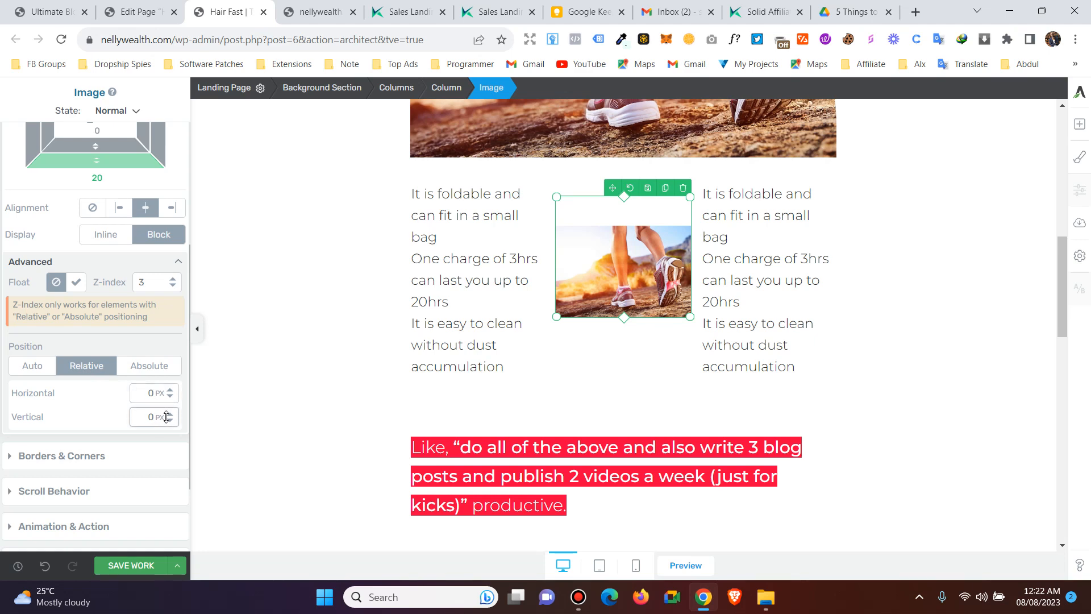
click(178, 264)
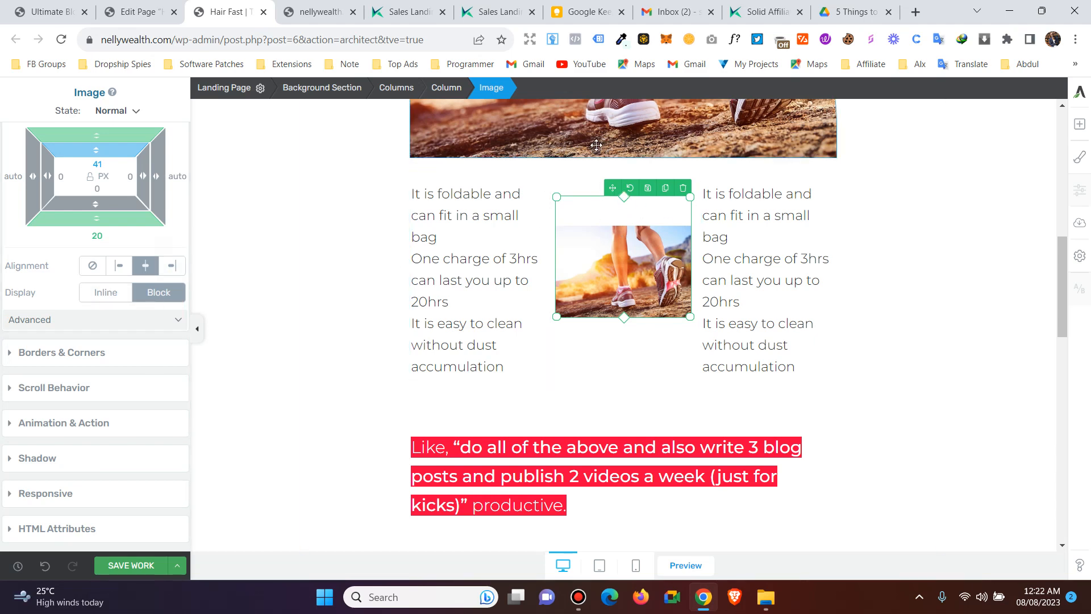
- Deselect the image by clicking the background section and save the page
scroll(73, 221, up, 3)
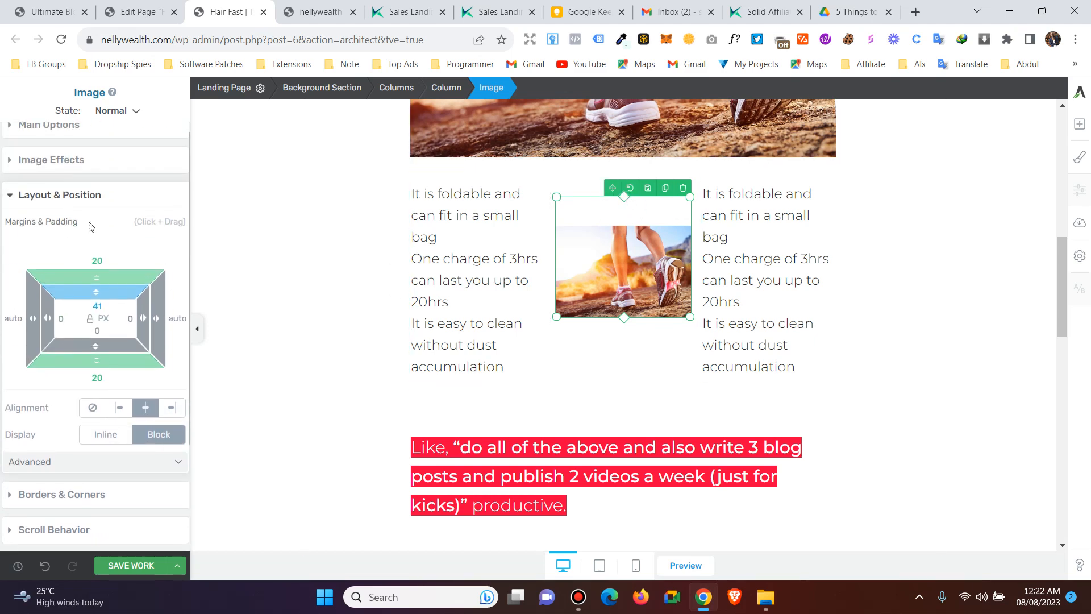
click(35, 147)
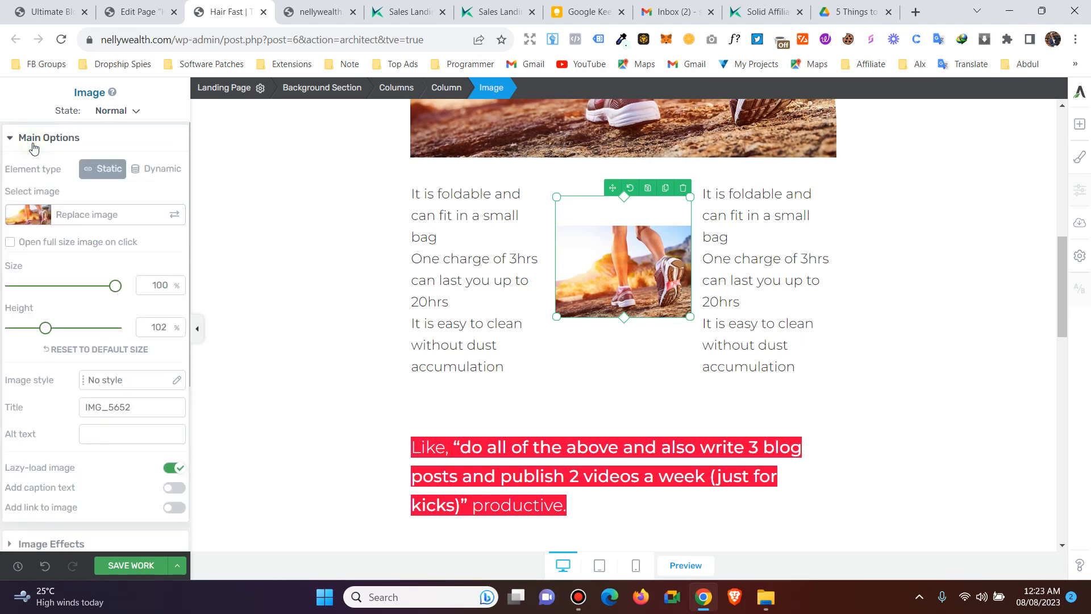
scroll(55, 329, down, 4)
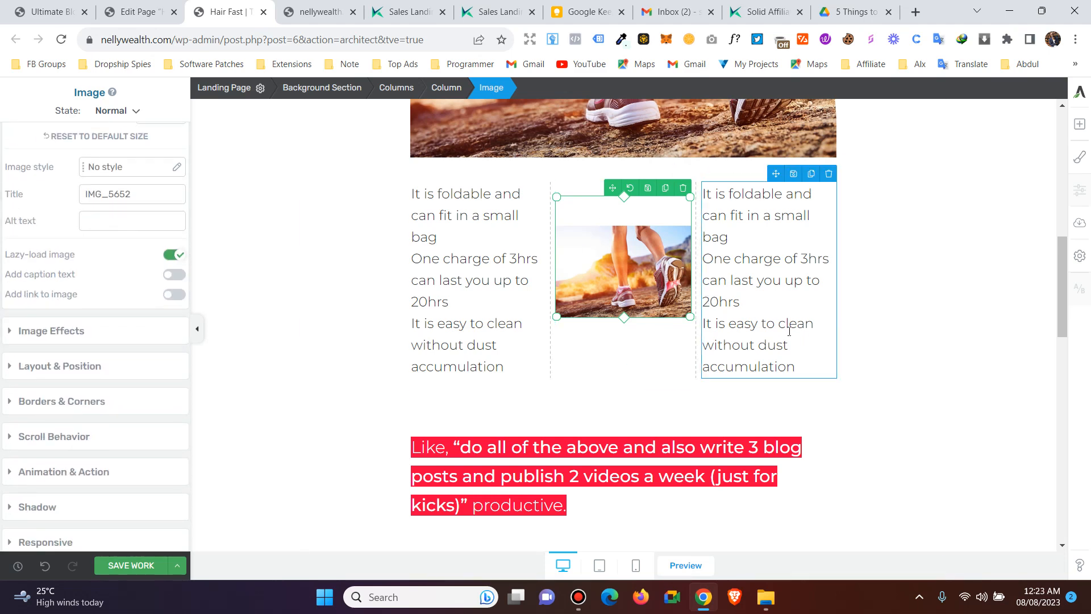
click(860, 319)
click(130, 565)
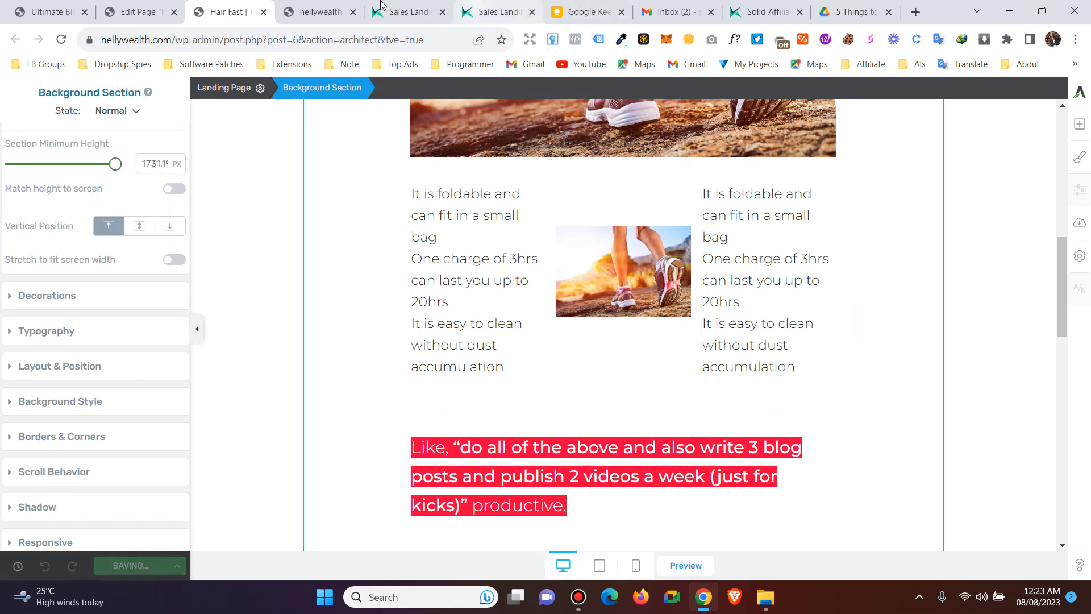
click(327, 5)
right_click(325, 7)
click(369, 87)
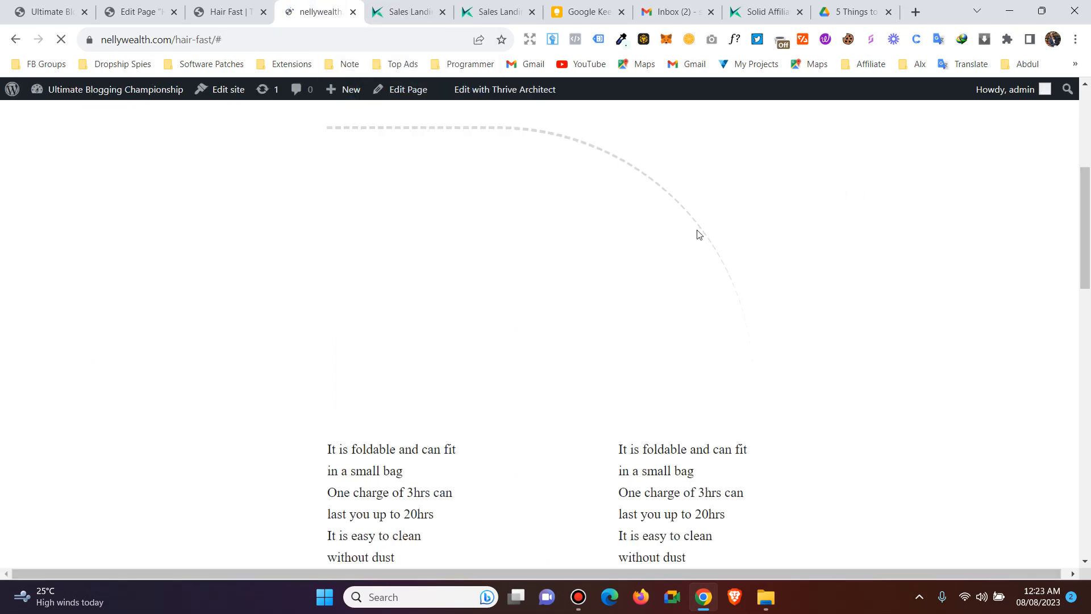
scroll(514, 283, down, 10)
scroll(624, 320, down, 1)
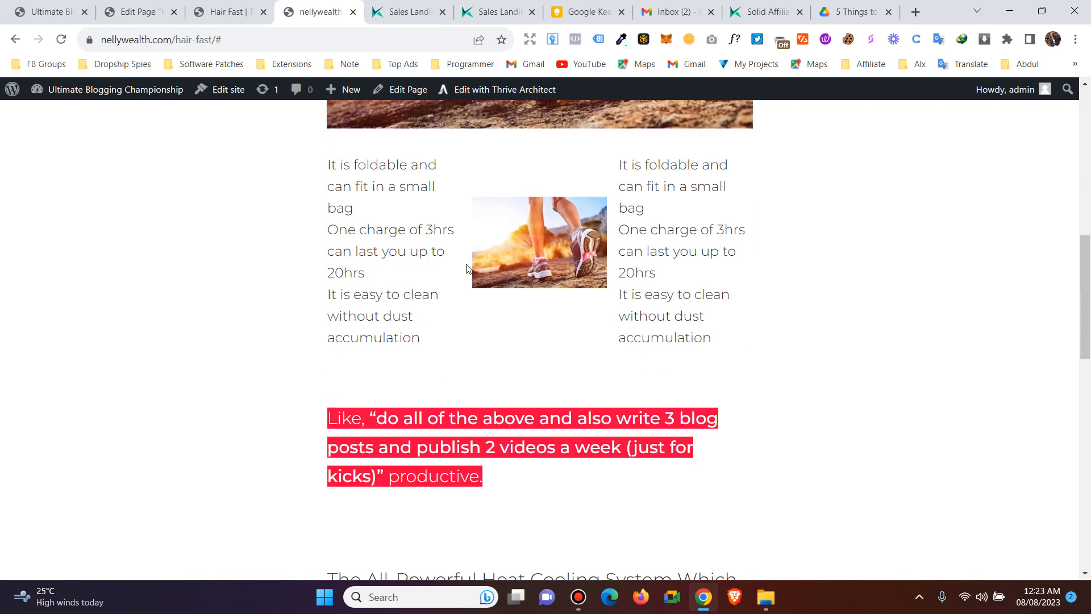
scroll(487, 285, down, 12)
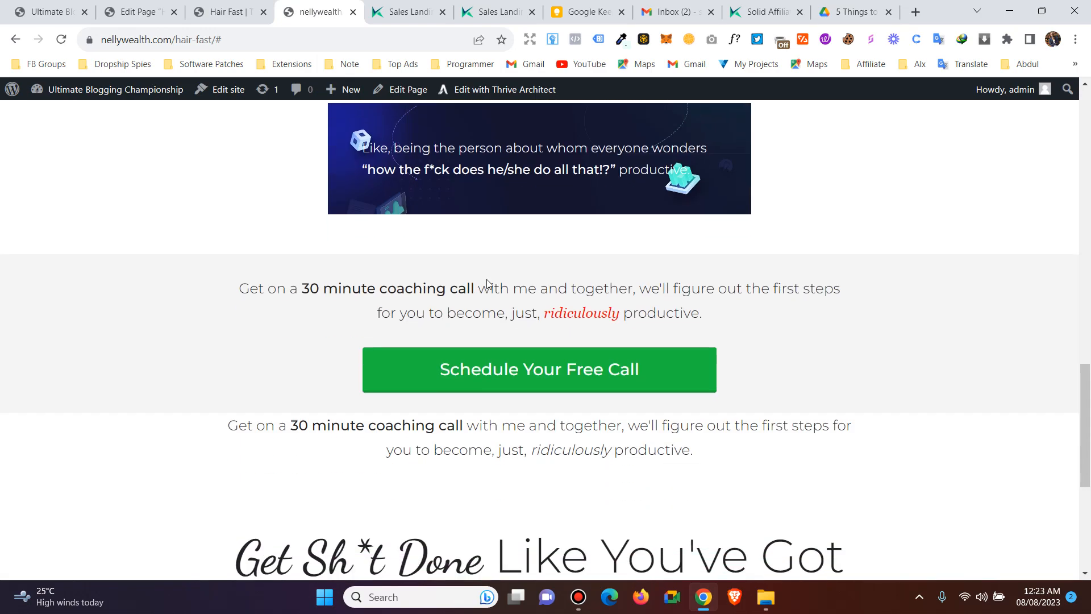
scroll(528, 292, up, 12)
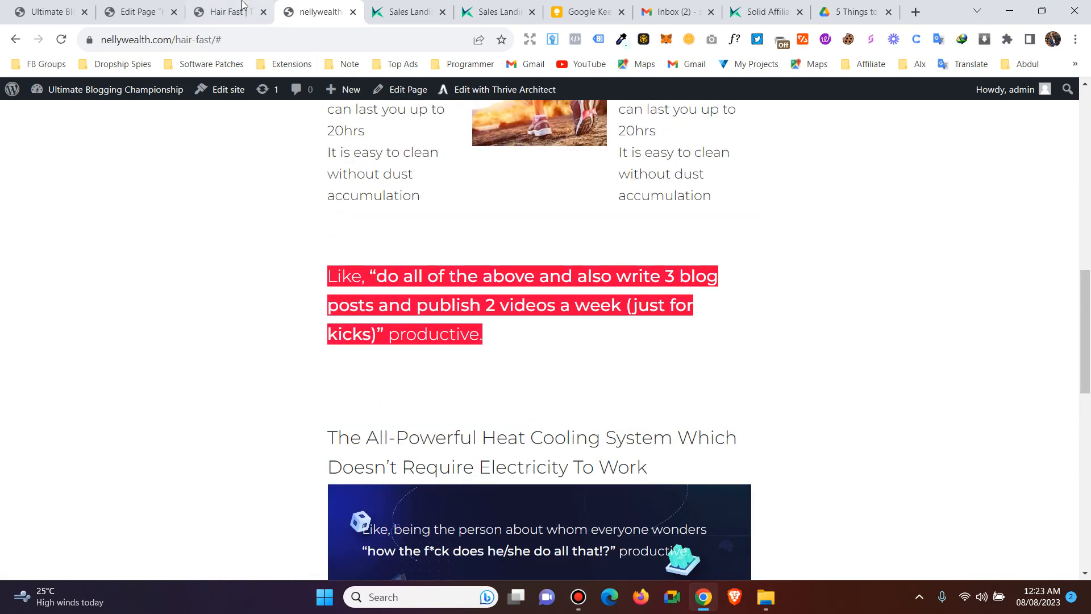
click(238, 7)
scroll(443, 182, up, 3)
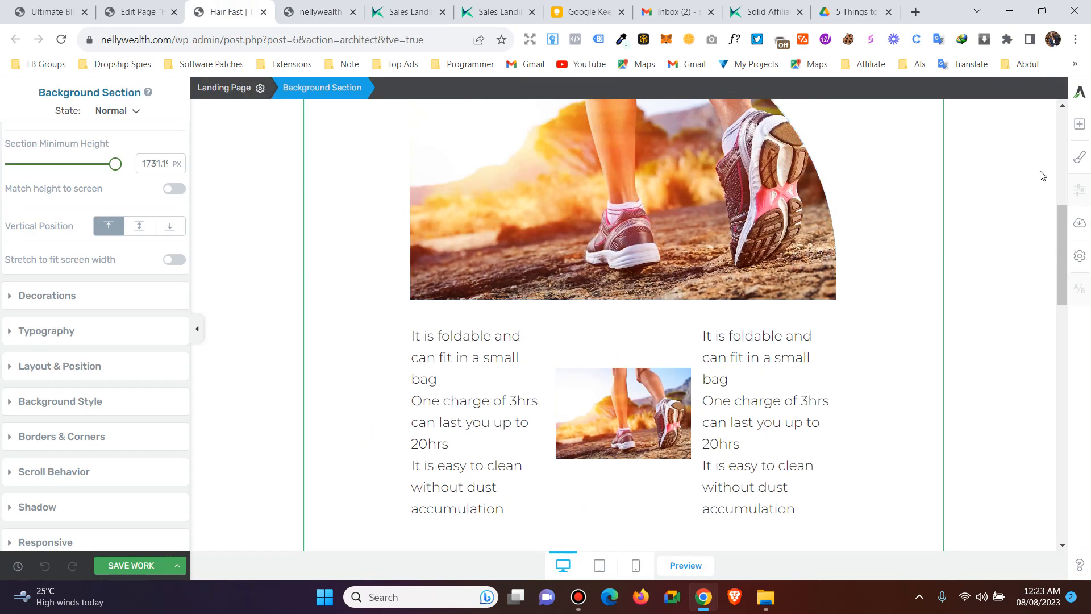
- Open the elements panel and scroll down to the Styled List element
click(1082, 125)
scroll(1010, 251, down, 2)
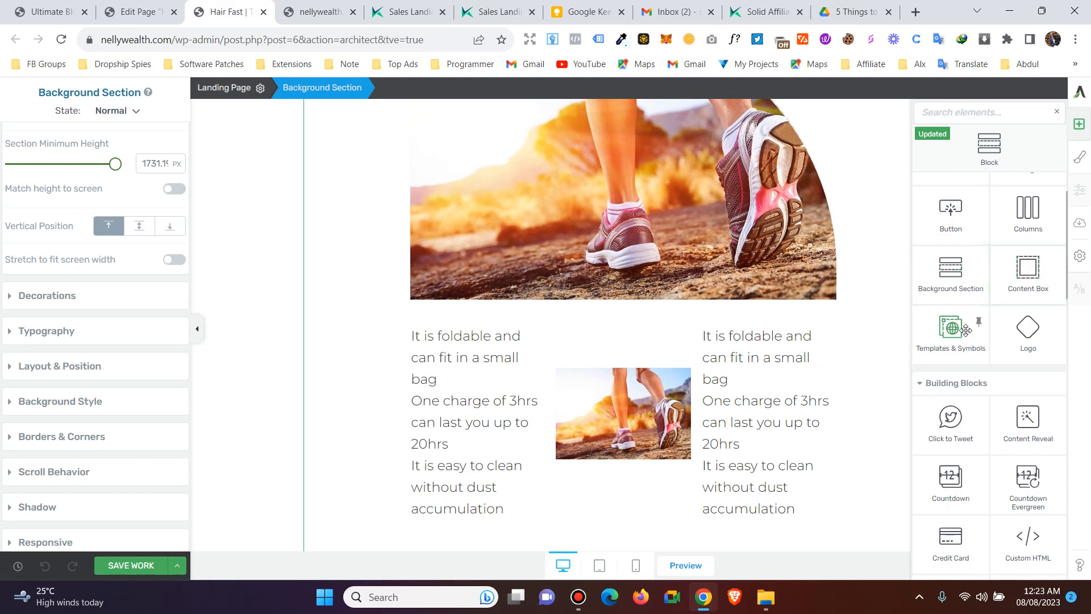
scroll(960, 318, down, 1)
scroll(1007, 323, down, 1)
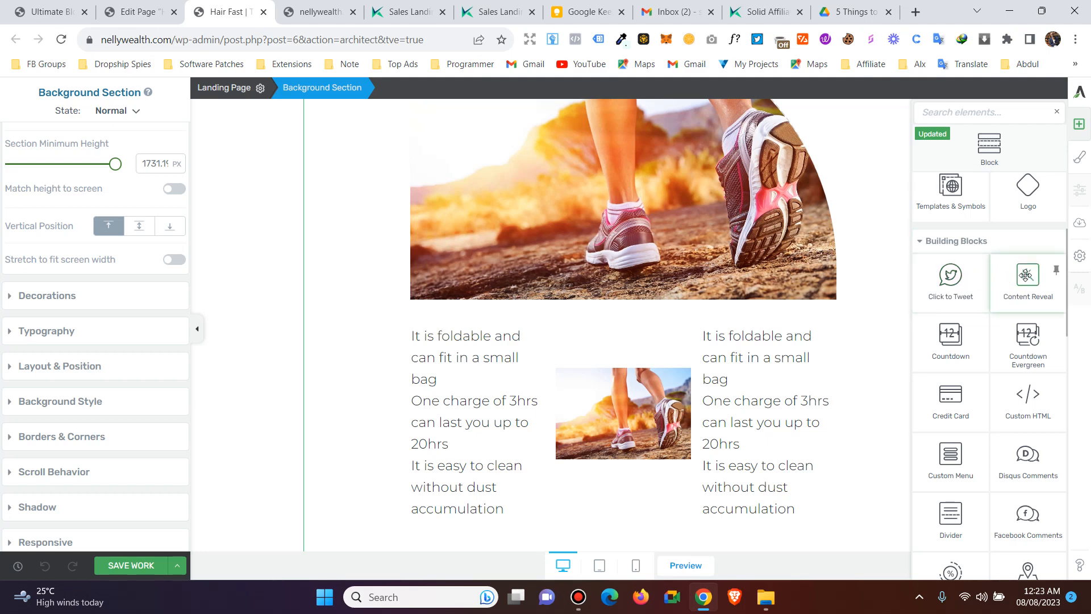
scroll(993, 351, down, 2)
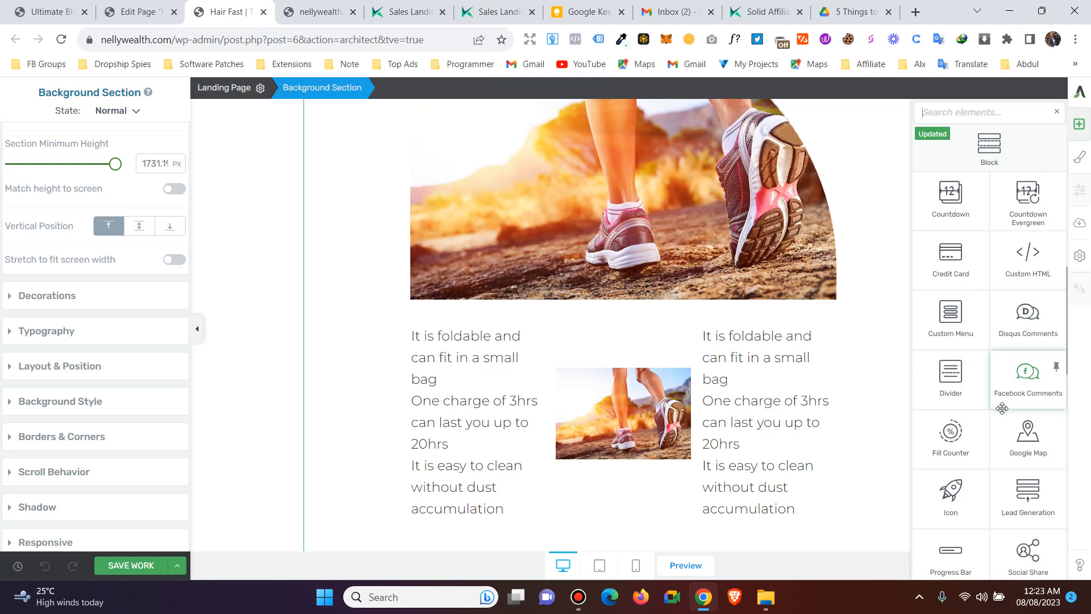
scroll(1002, 408, down, 1)
scroll(1002, 408, down, 2)
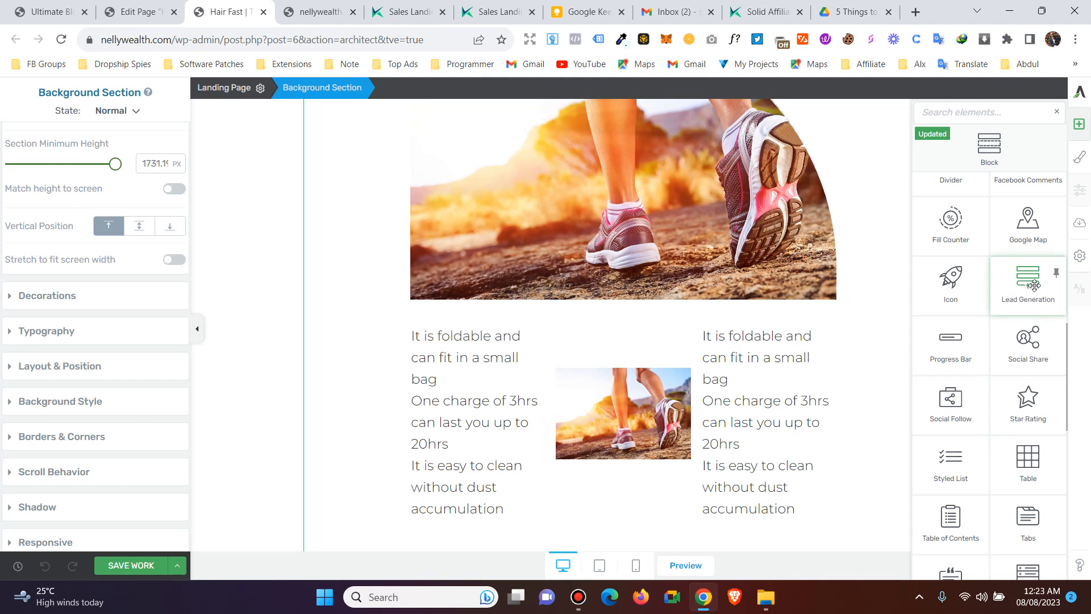
scroll(1036, 278, down, 1)
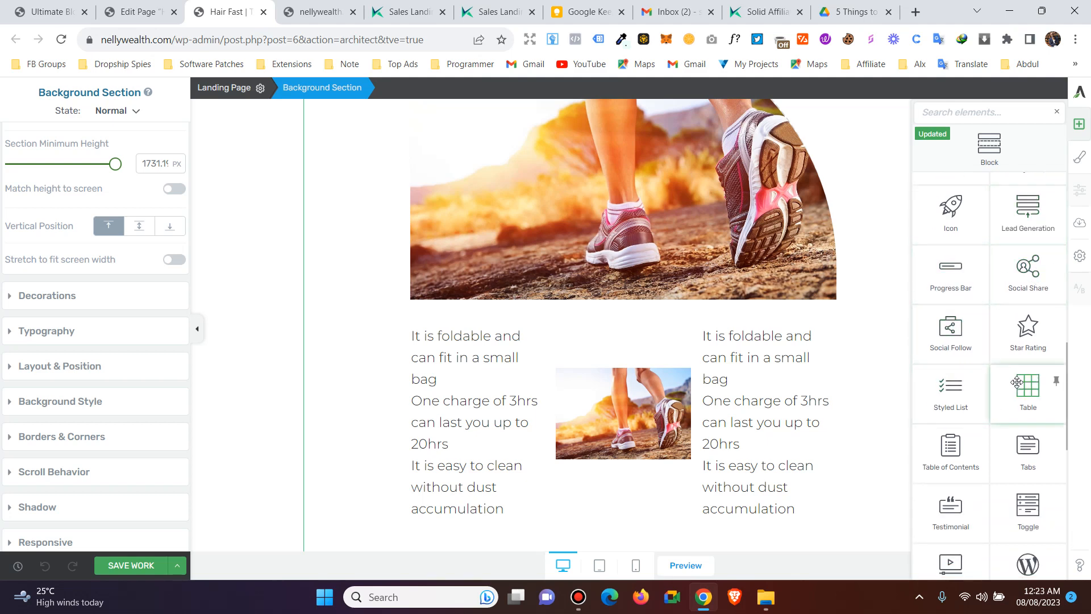
scroll(1000, 341, down, 3)
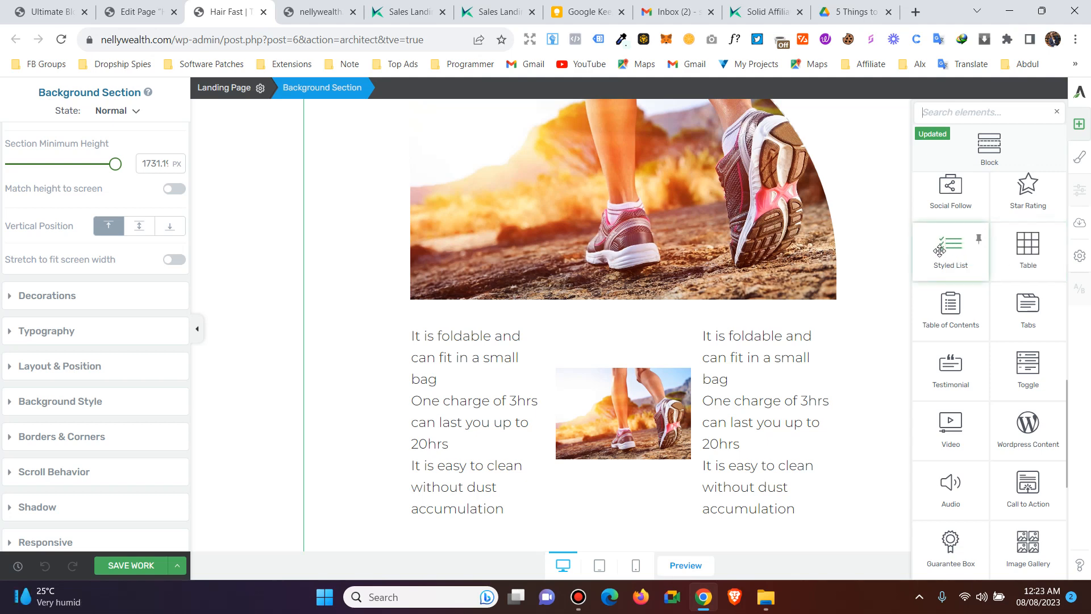
- Place a Styled List under the heading and copy the sales page's foldable small-bag feature line
drag(939, 253, 587, 199)
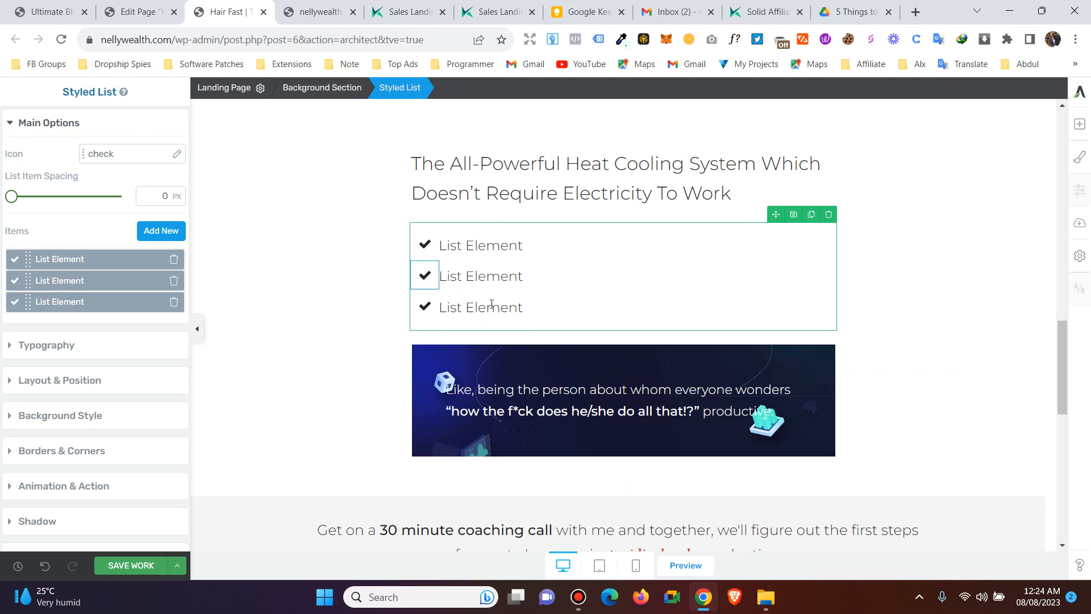
click(466, 8)
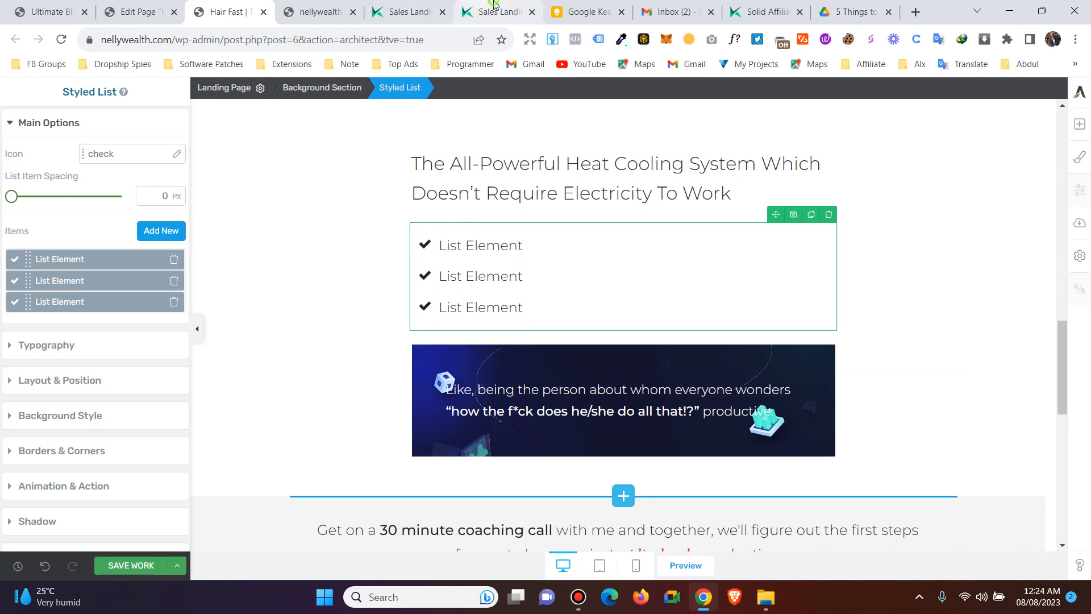
click(319, 356)
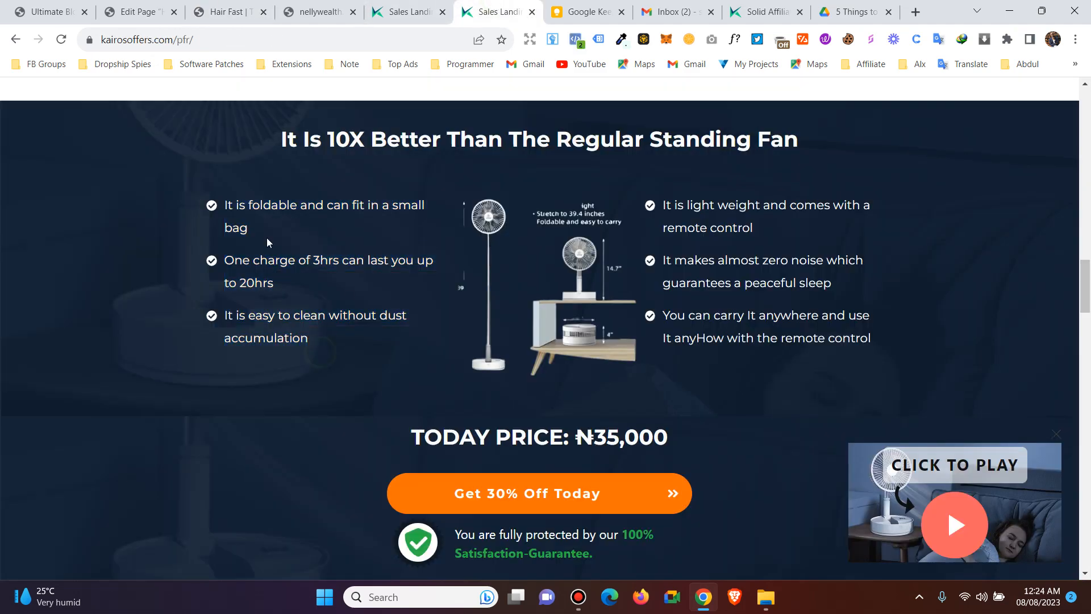
triple_click(223, 205)
right_click(234, 209)
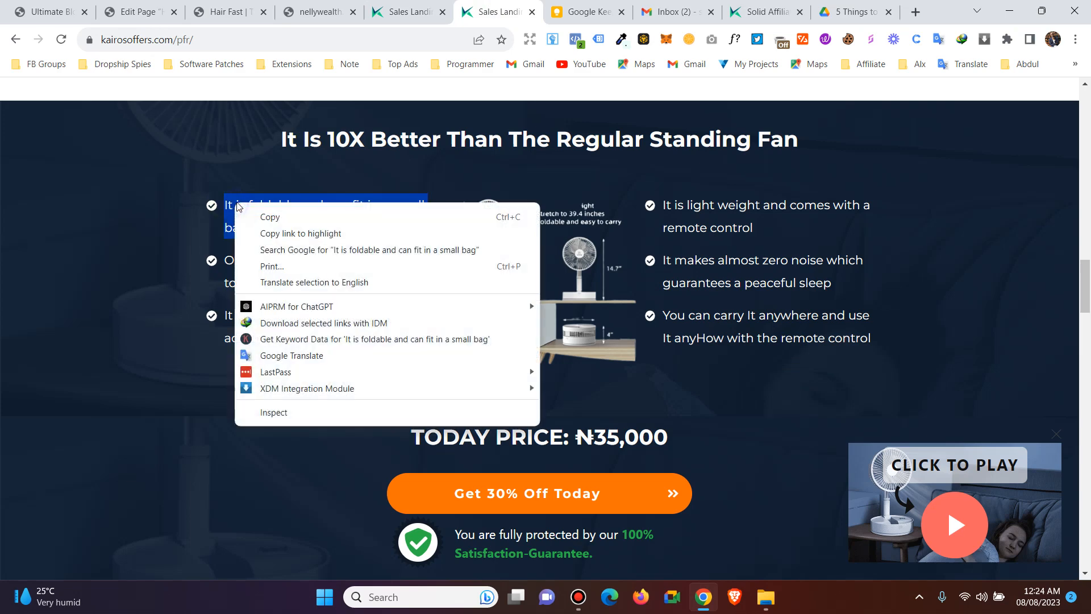
click(287, 221)
click(297, 4)
- Paste 'It is foldable and can fit in a small bag' into the first and second list items
click(228, 11)
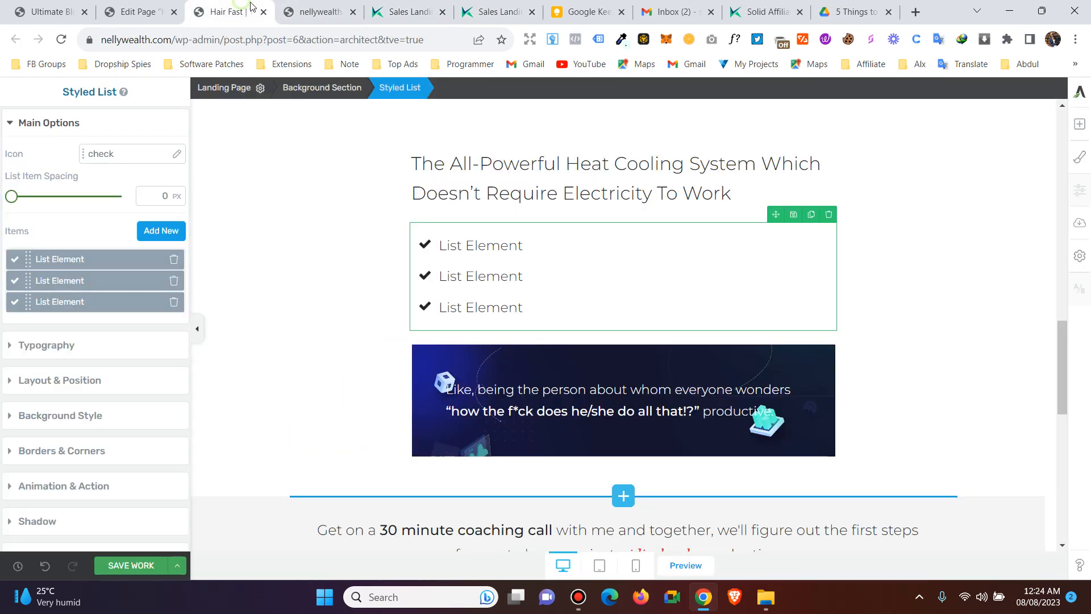
triple_click(482, 247)
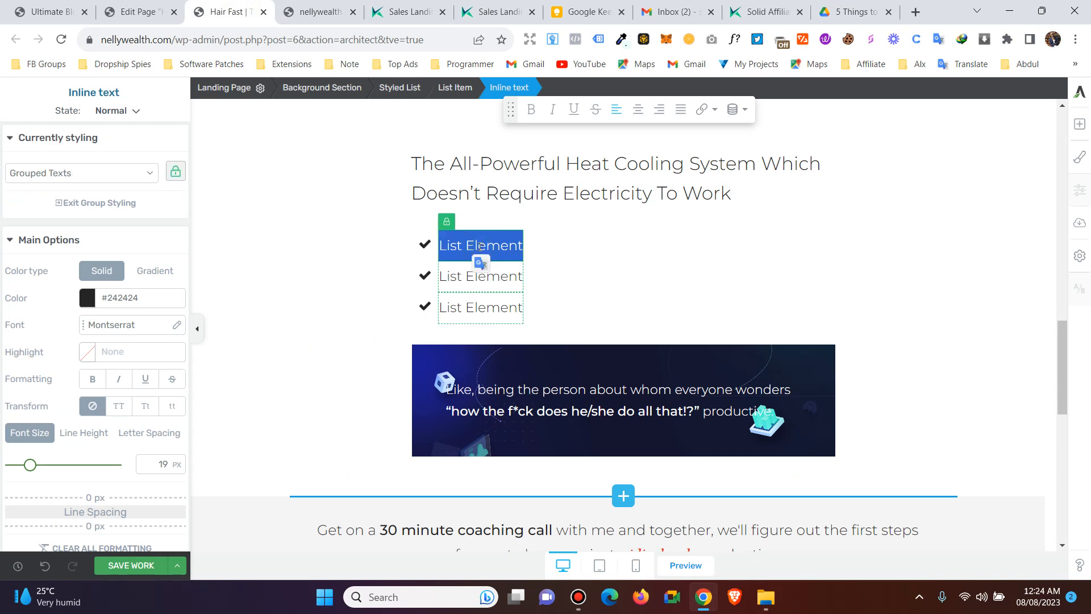
right_click(479, 246)
click(515, 314)
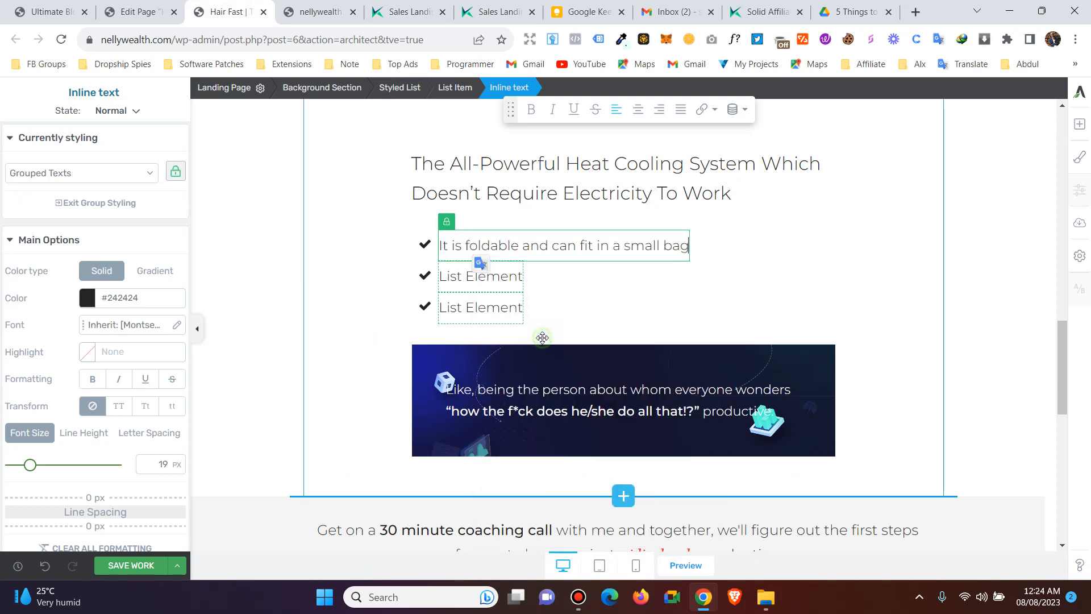
double_click(479, 277)
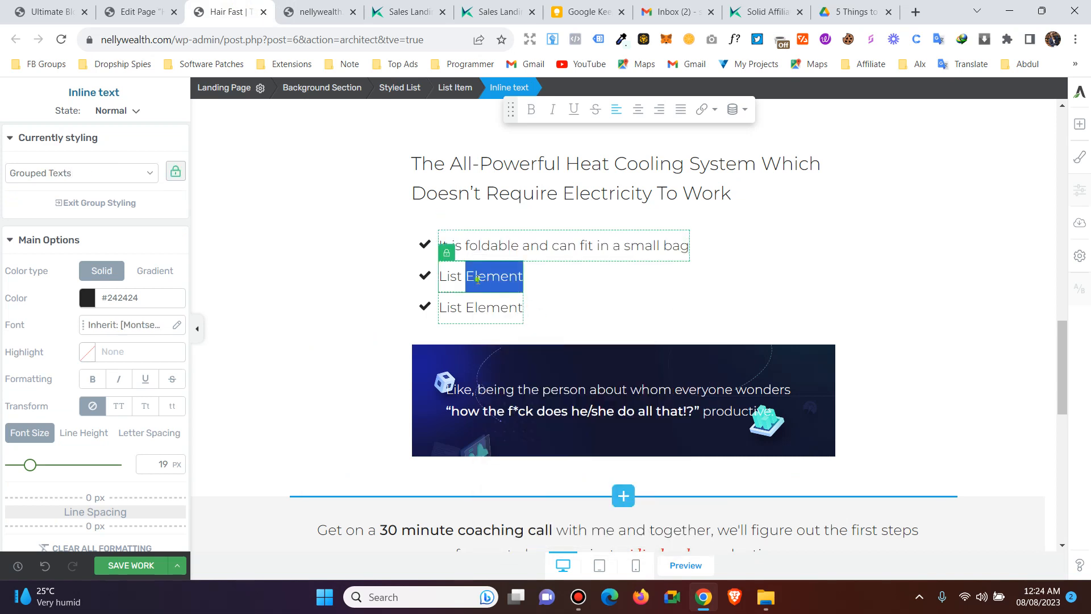
triple_click(479, 277)
right_click(479, 277)
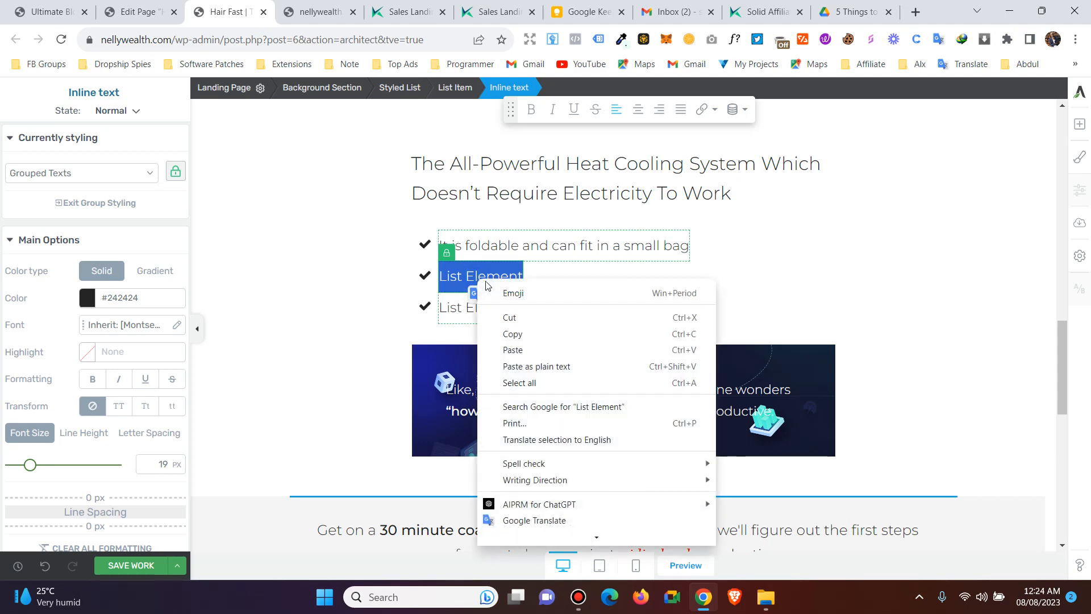
click(534, 348)
- Replace the third list item with the same bag sentence and finish editing
triple_click(487, 311)
right_click(487, 311)
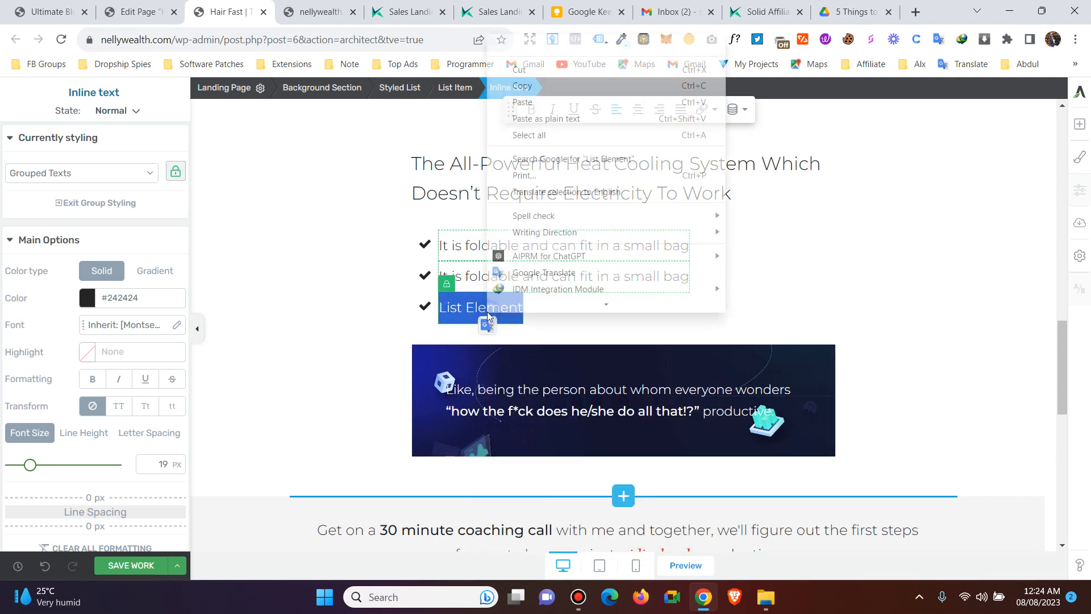
key(Return)
click(755, 284)
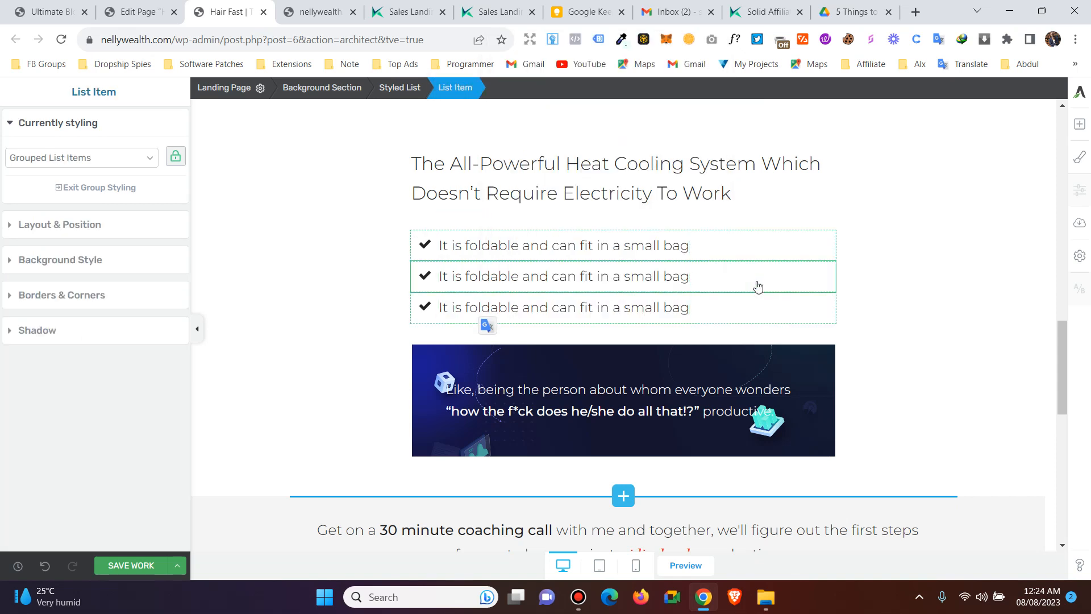
click(918, 275)
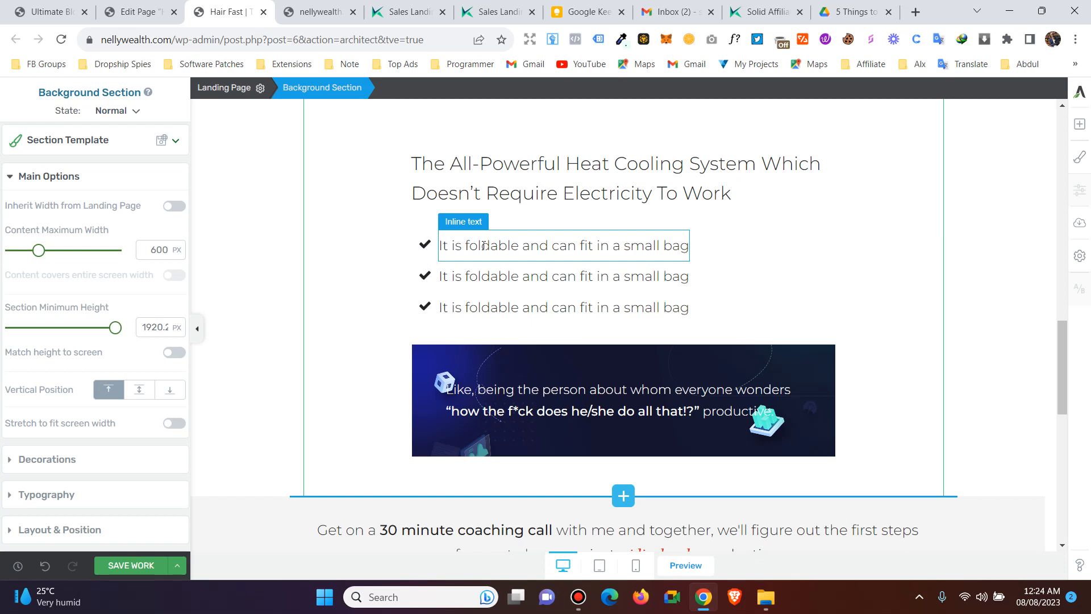
click(482, 245)
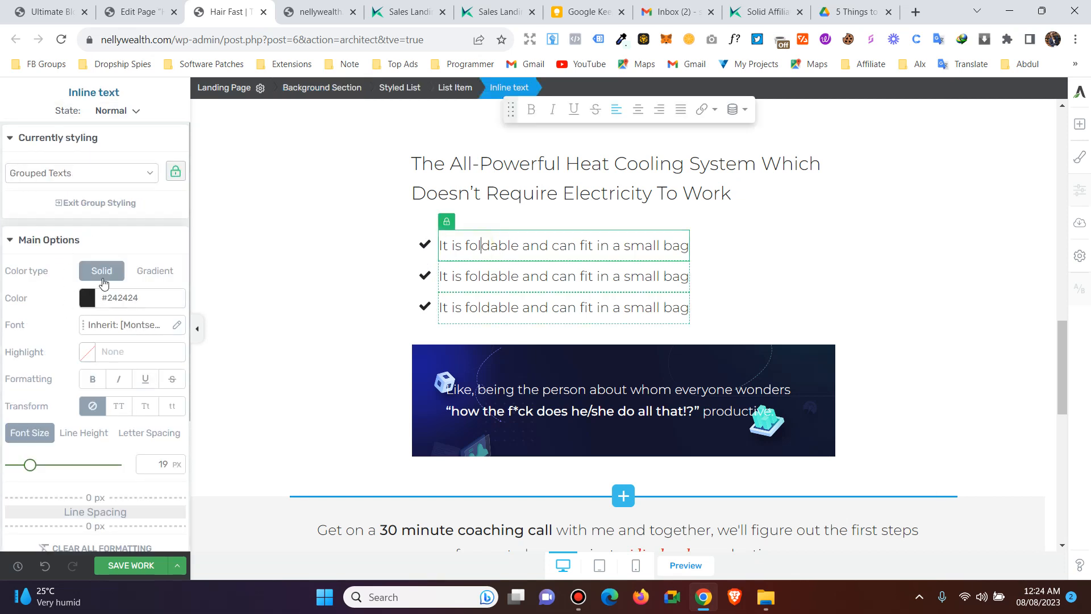
- Select the check icon, item text and list item in turn, ending on the whole Styled List
click(425, 246)
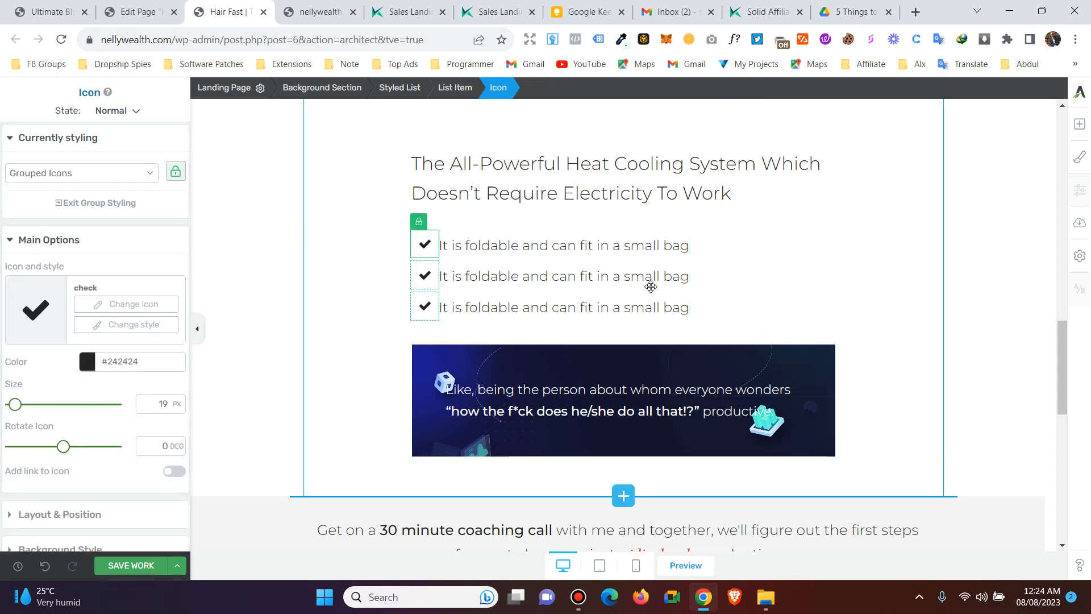
click(489, 248)
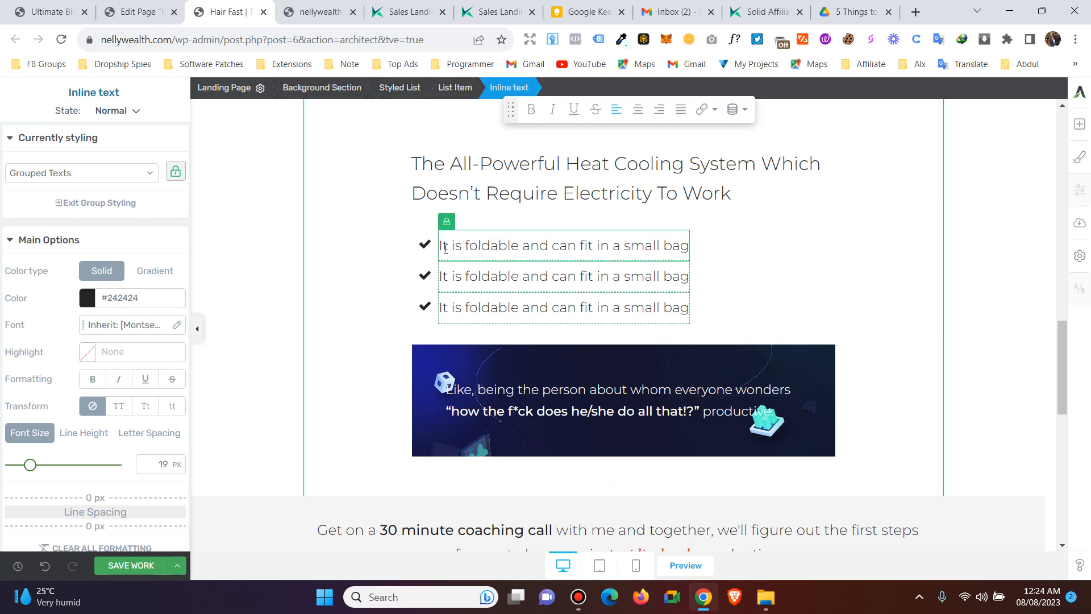
click(455, 87)
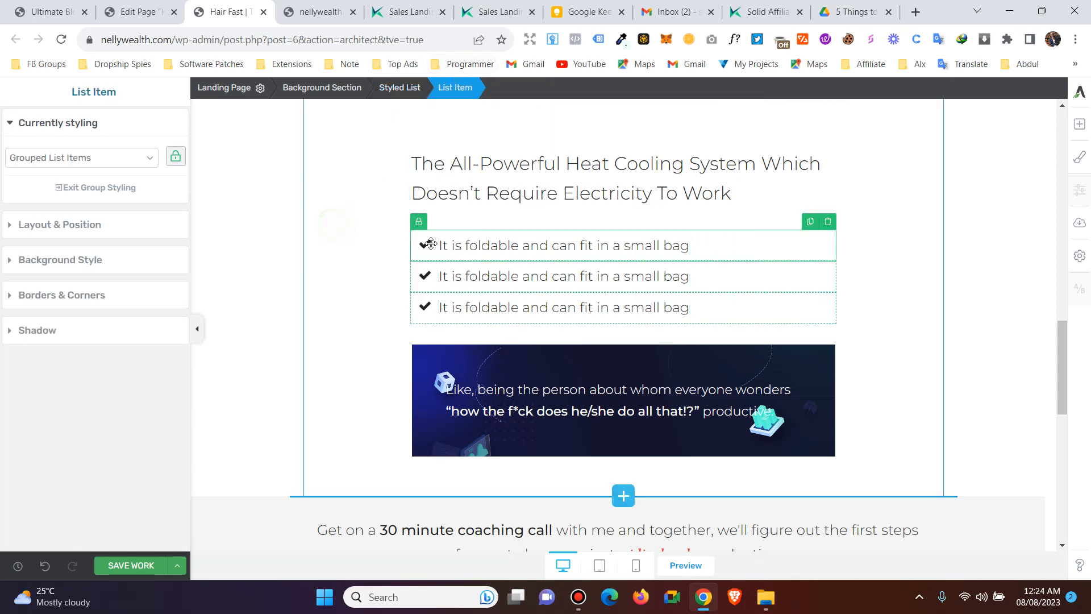
click(349, 222)
click(528, 254)
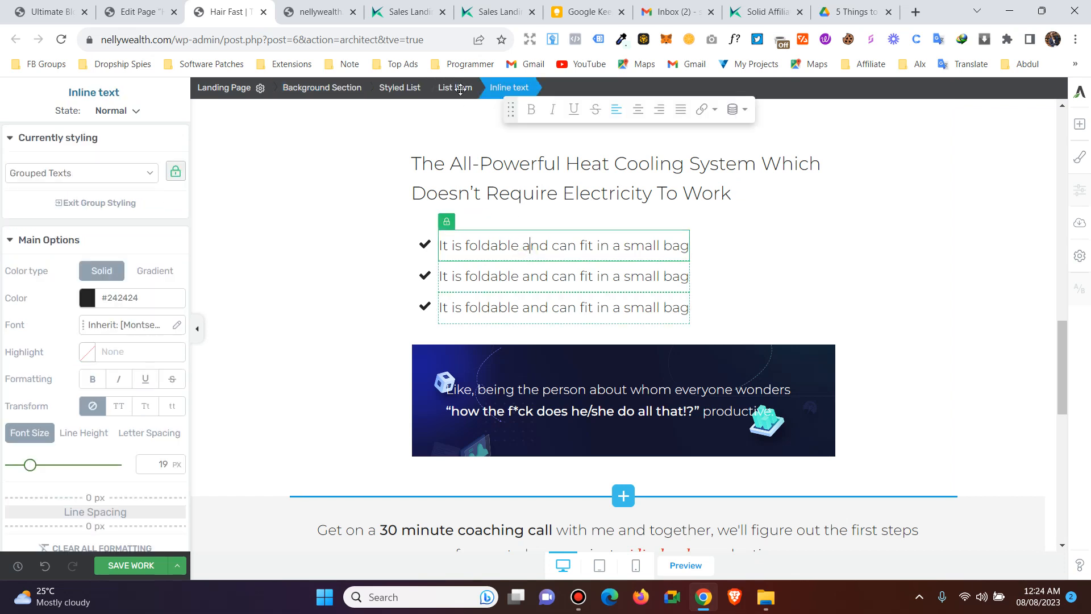
click(408, 91)
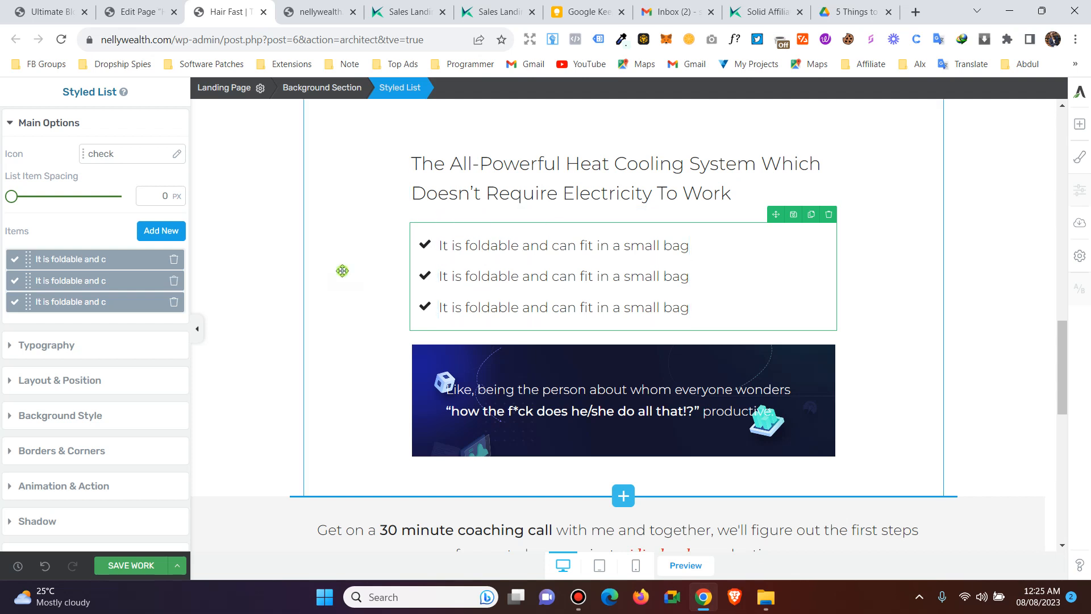
click(343, 270)
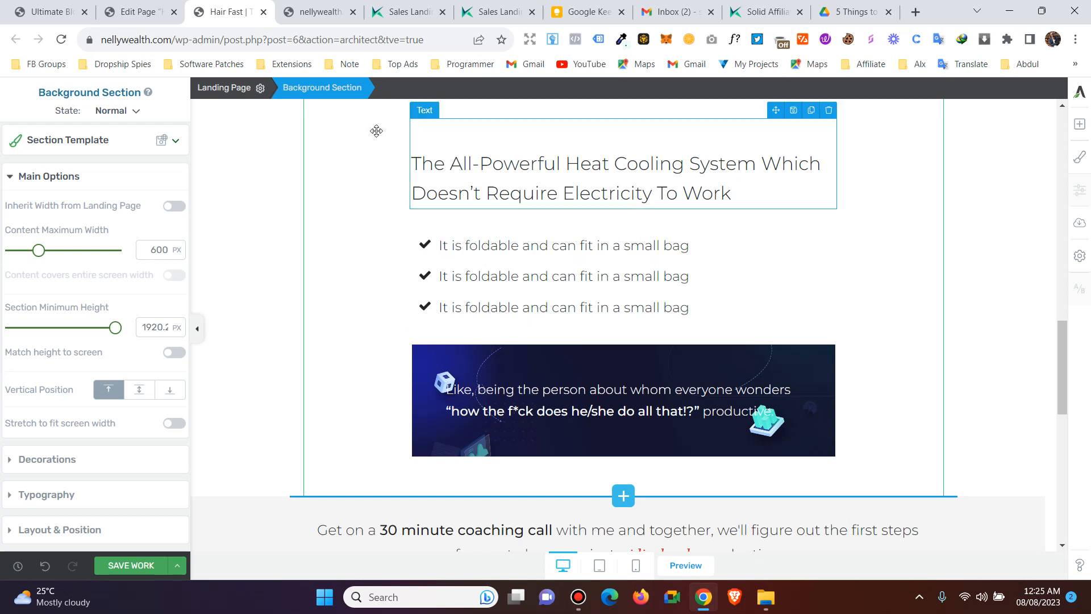
click(481, 276)
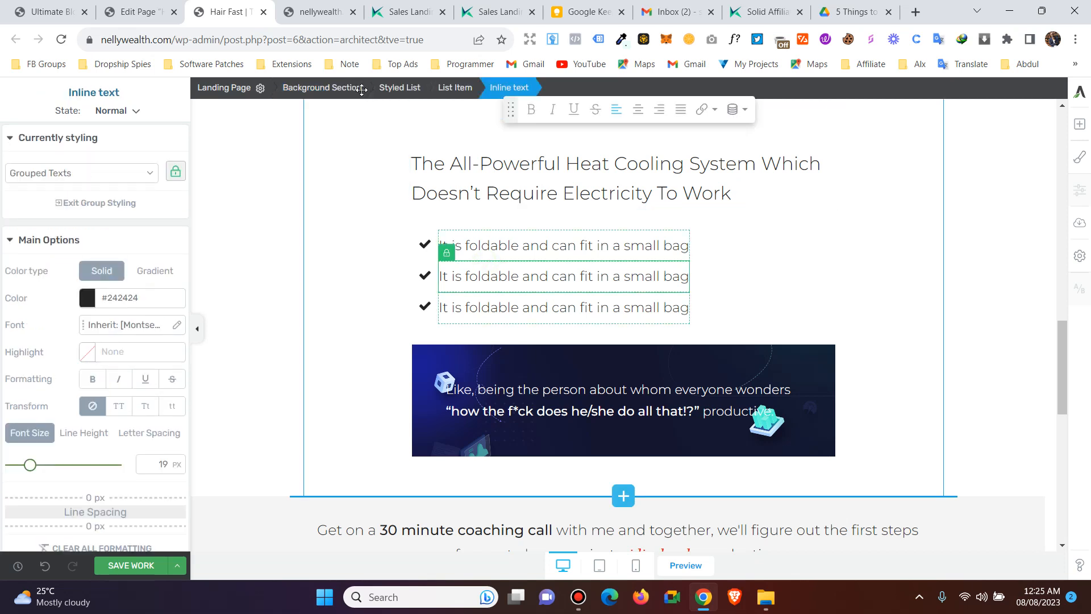
click(400, 87)
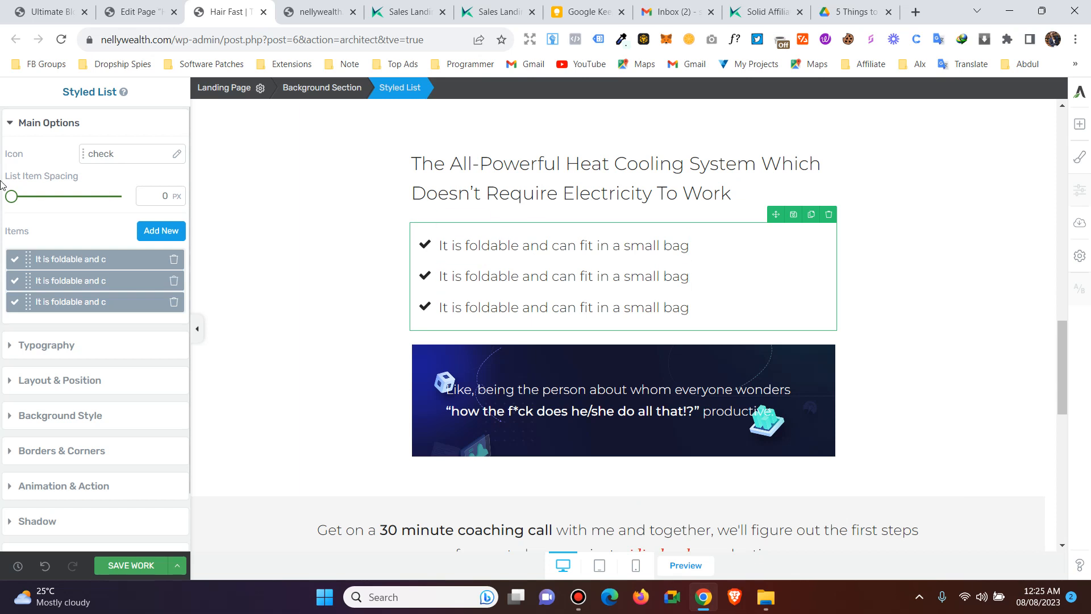
- Space the three list items 12 px apart, then reselect the whole Styled List
mouse_move(12, 198)
mouse_down()
mouse_move(34, 199)
mouse_move(22, 198)
mouse_up()
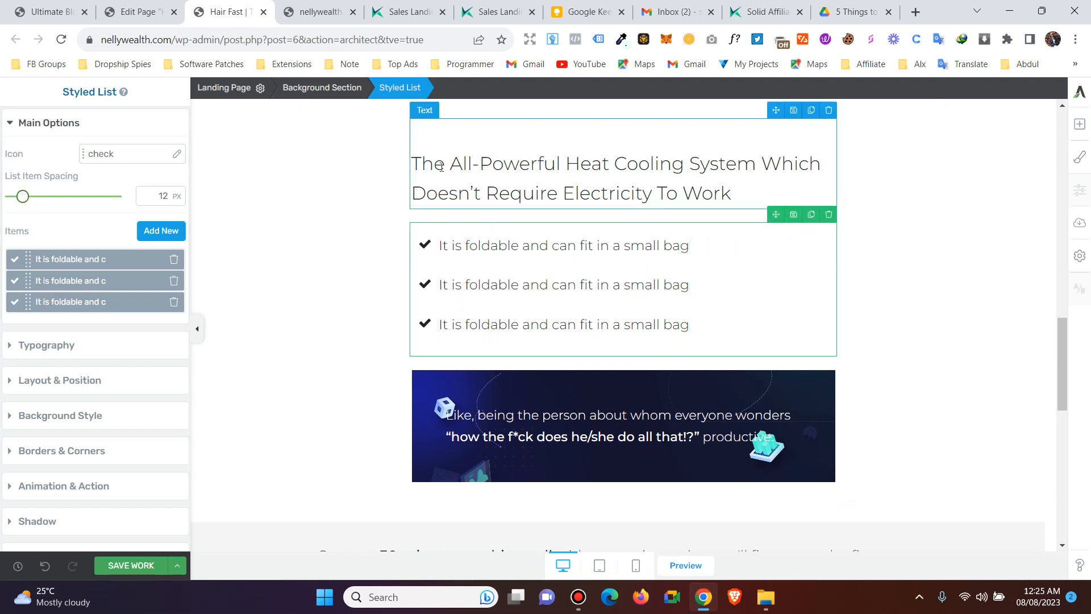
click(359, 237)
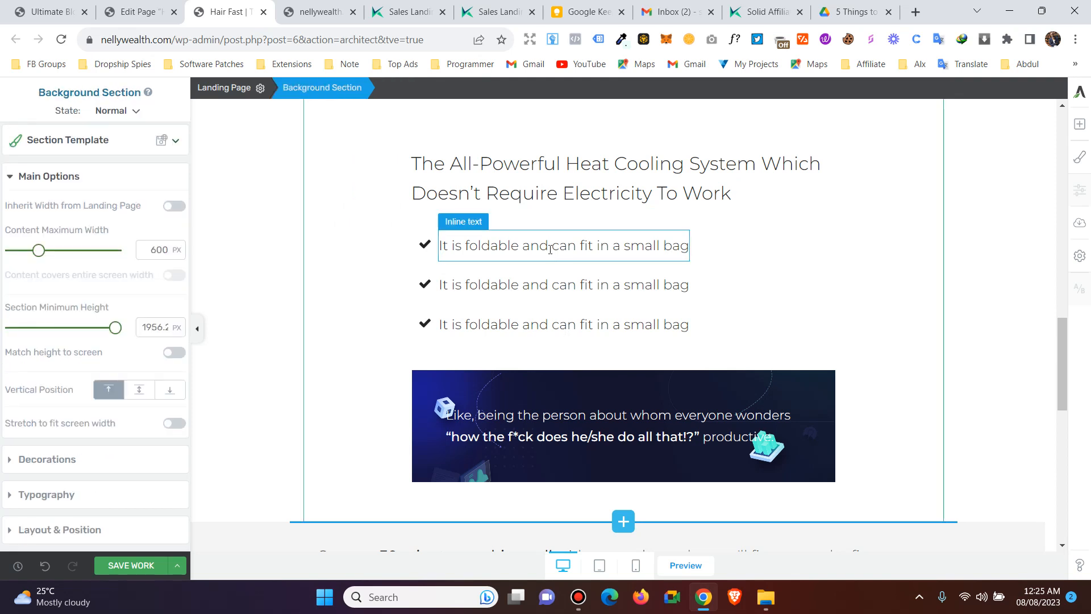
click(551, 249)
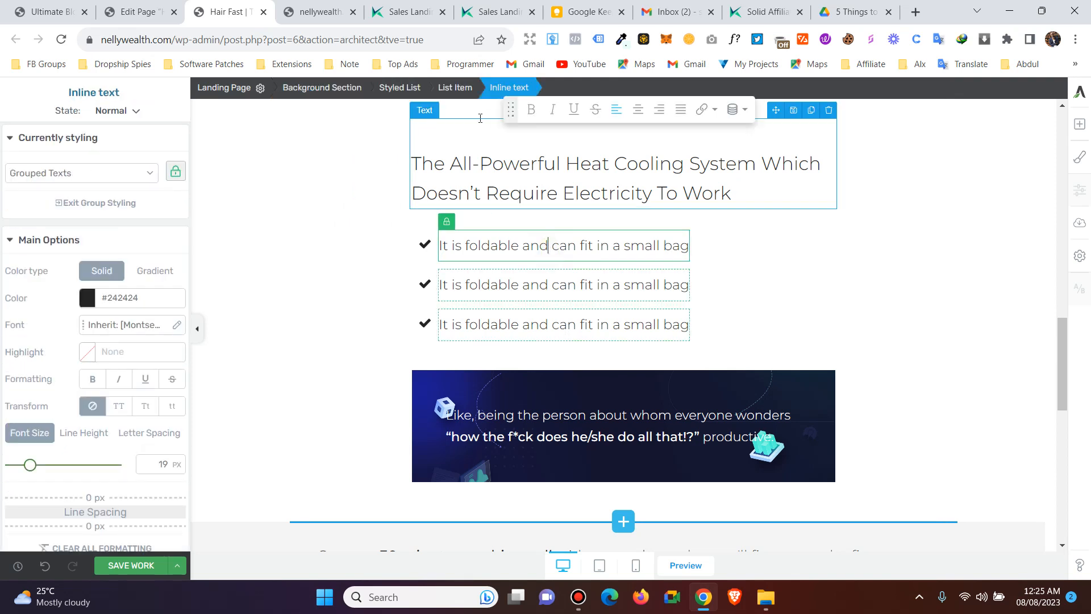
click(404, 90)
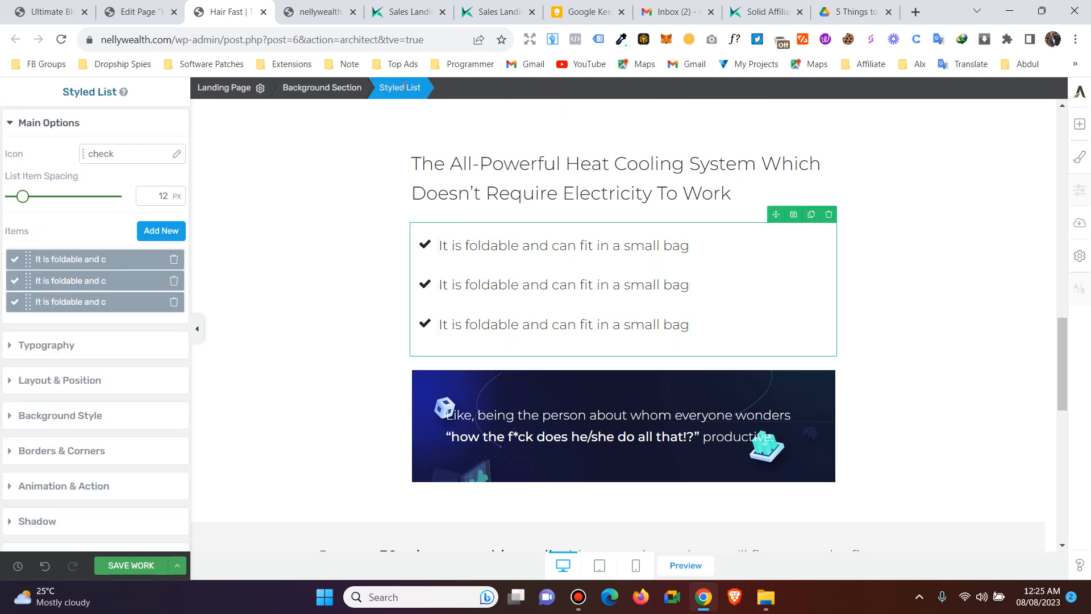
- Add two new 'List Element' items, bringing the checkmark list to five lines
click(158, 231)
click(157, 231)
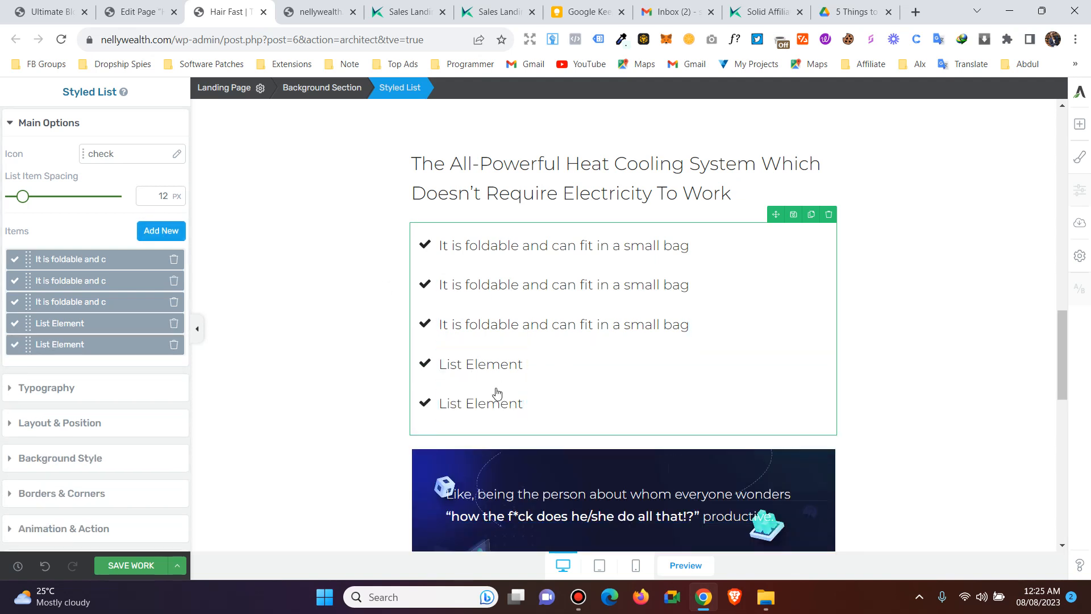
click(10, 390)
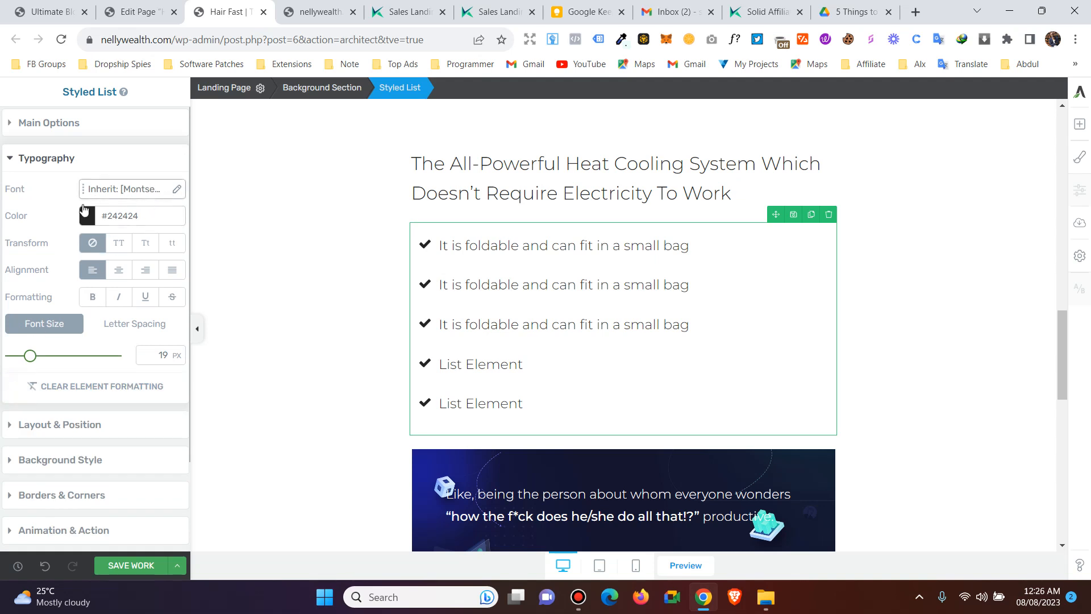
- Switch the list text to title case, e.g. 'It Is Foldable And Can Fit In A Small Bag'
click(119, 243)
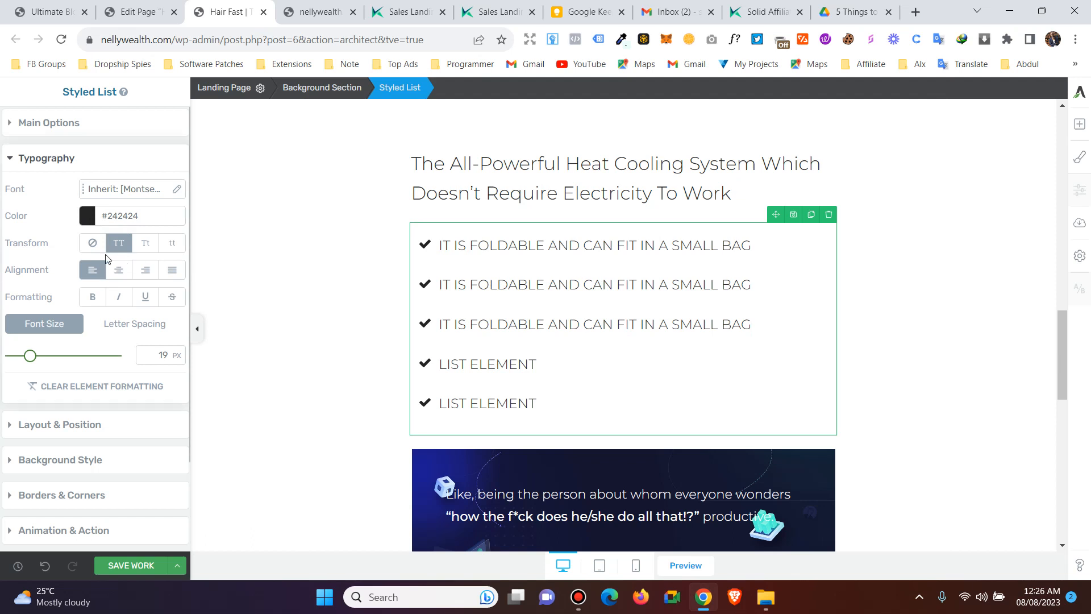
click(145, 249)
scroll(97, 359, down, 1)
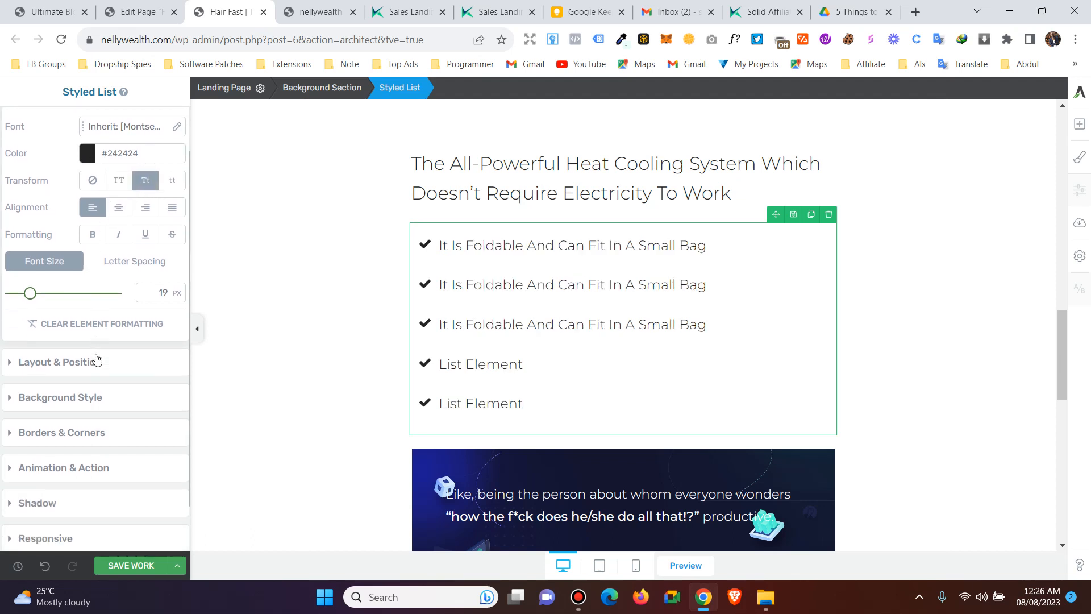
scroll(114, 381, up, 1)
scroll(47, 351, down, 2)
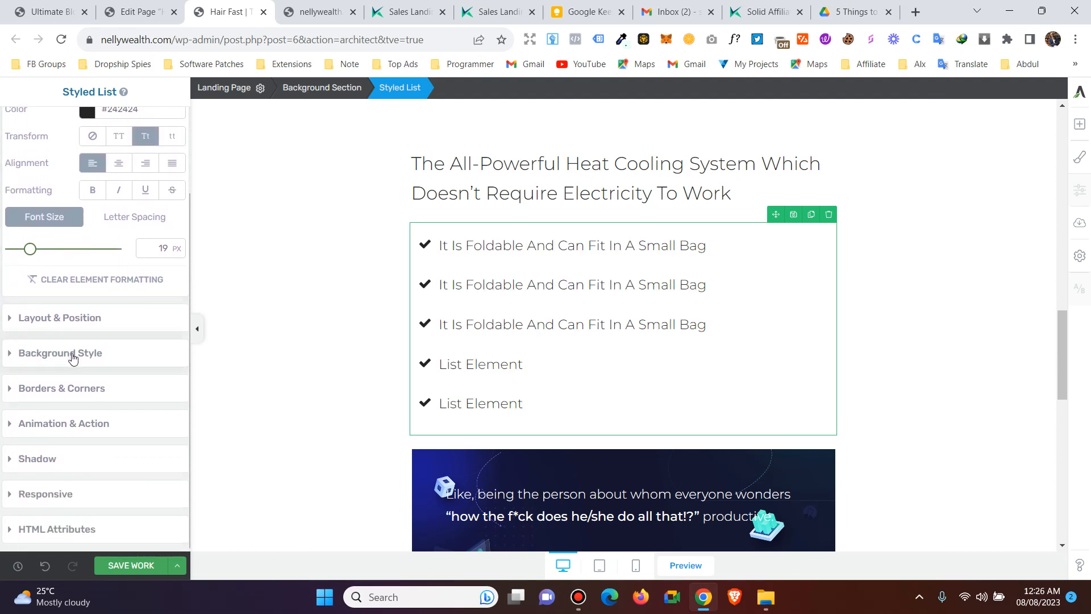
click(71, 353)
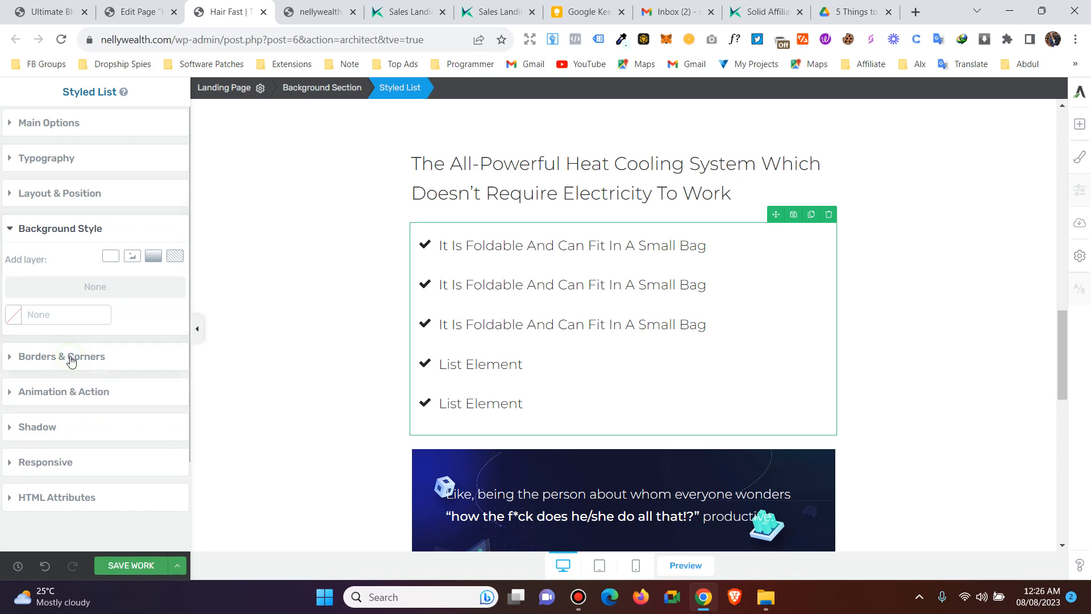
- Give the list a pale pink background and try a reddish text background, then discard it
click(110, 256)
click(76, 299)
click(30, 291)
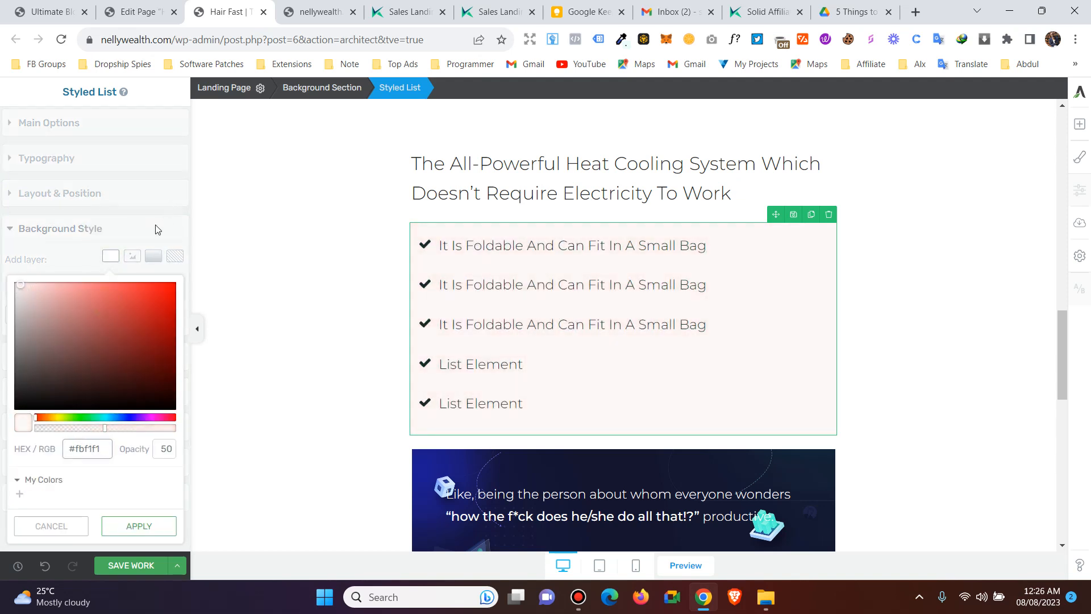
click(505, 248)
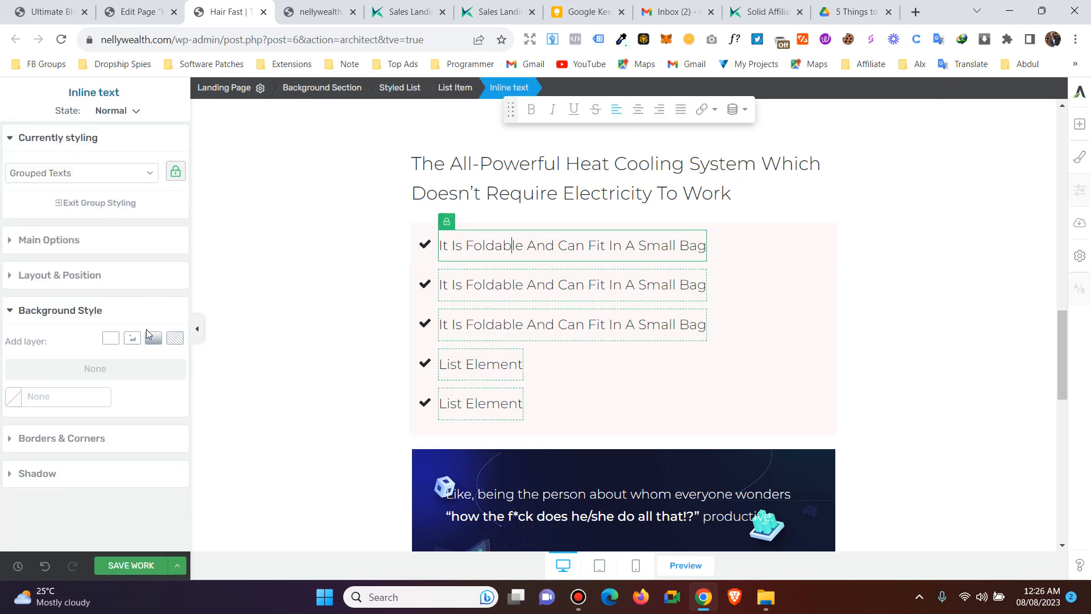
click(108, 343)
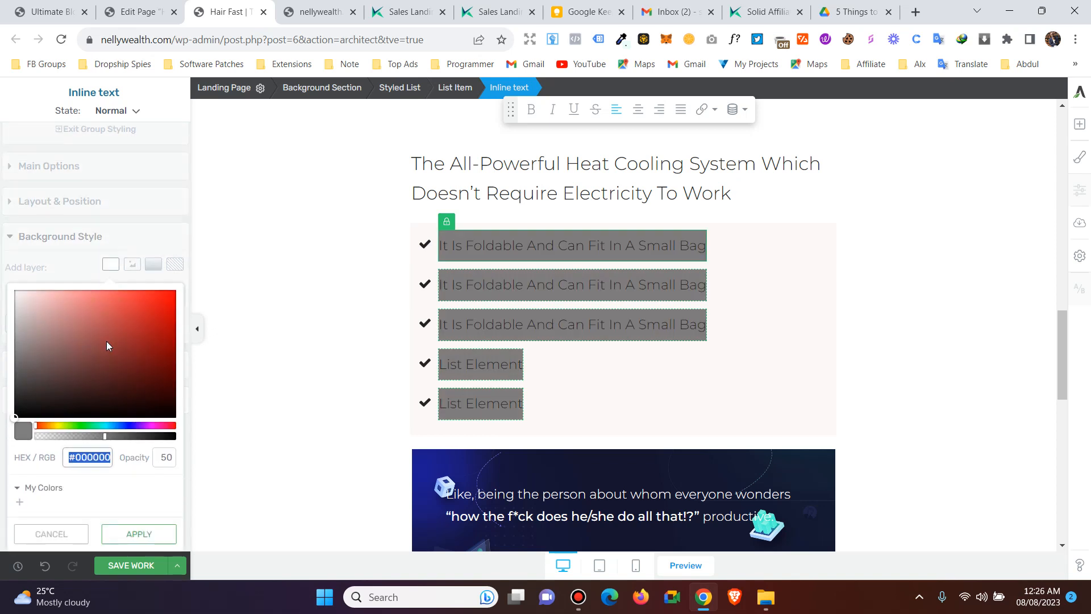
mouse_move(167, 294)
mouse_down()
mouse_move(110, 329)
mouse_move(52, 330)
mouse_up()
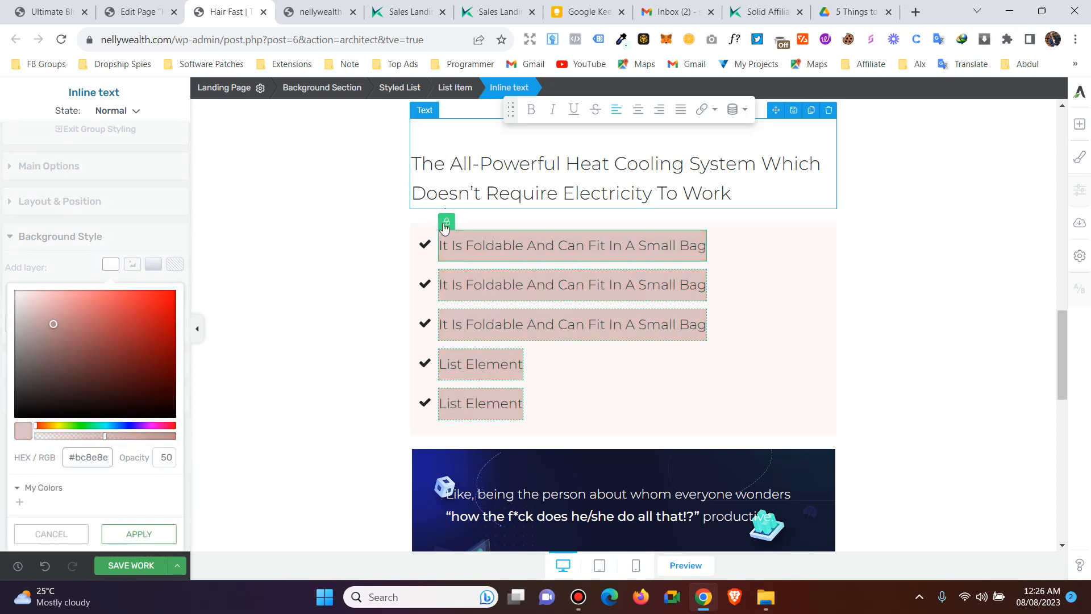
click(68, 535)
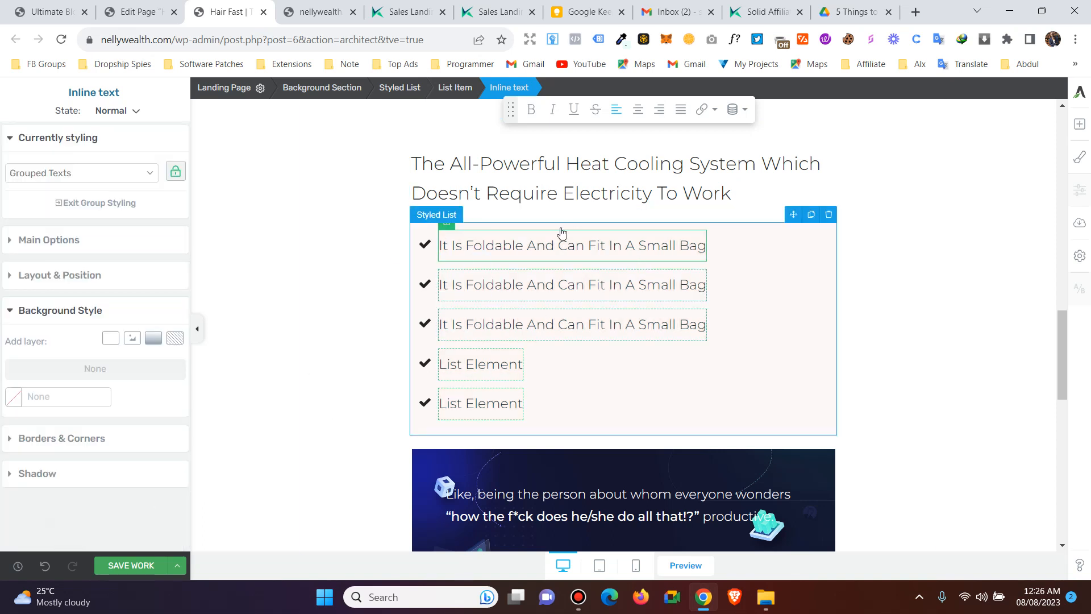
- Give the unlocked first item's text a solid salmon-red background, then switch to Grouped Texts styling
click(446, 229)
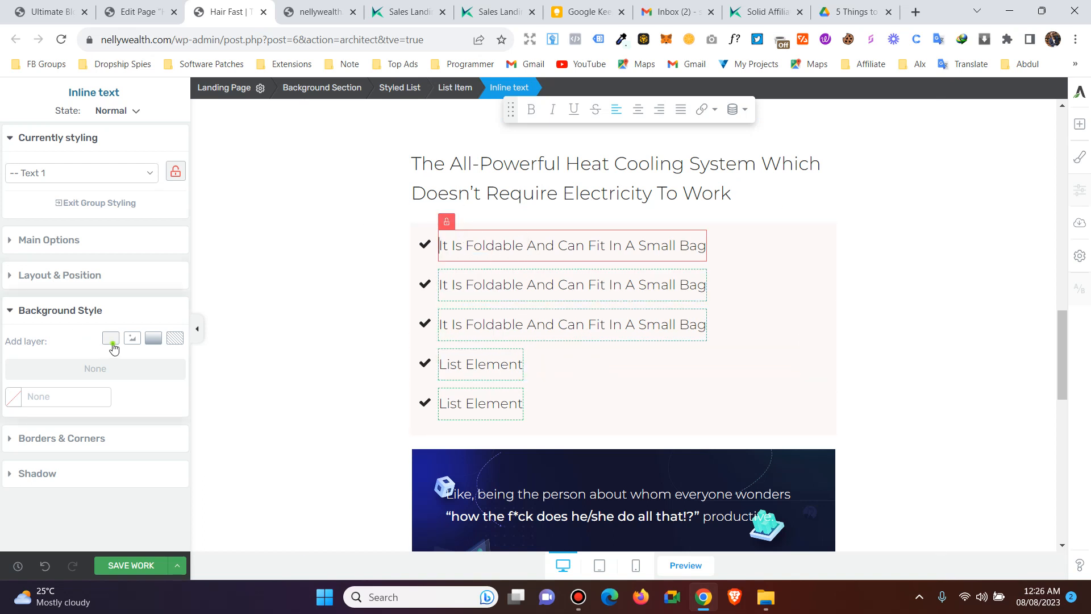
click(113, 342)
drag(97, 343, 189, 277)
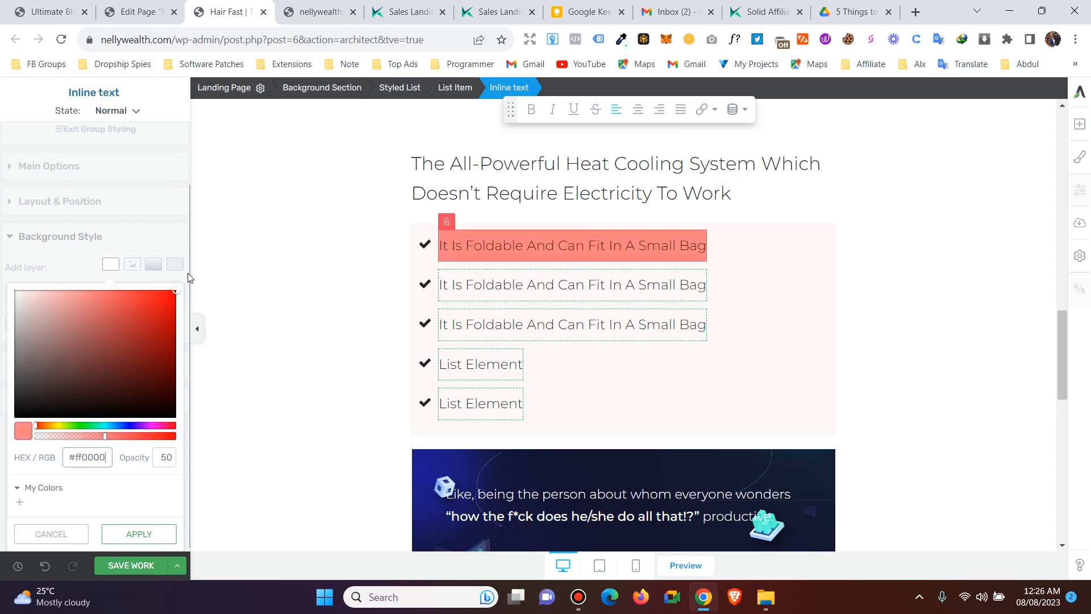
click(139, 533)
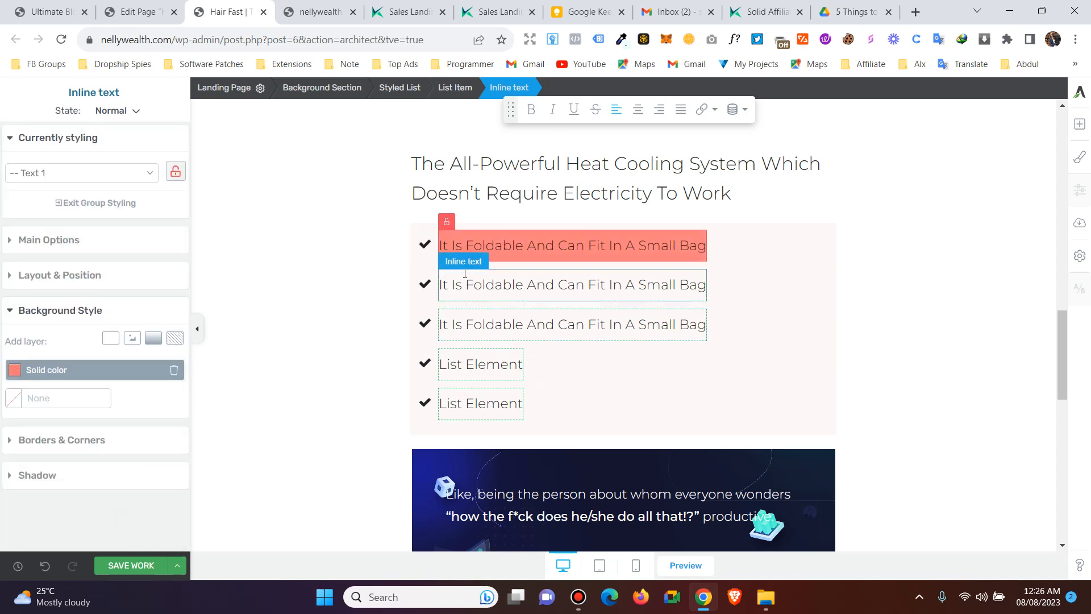
click(370, 288)
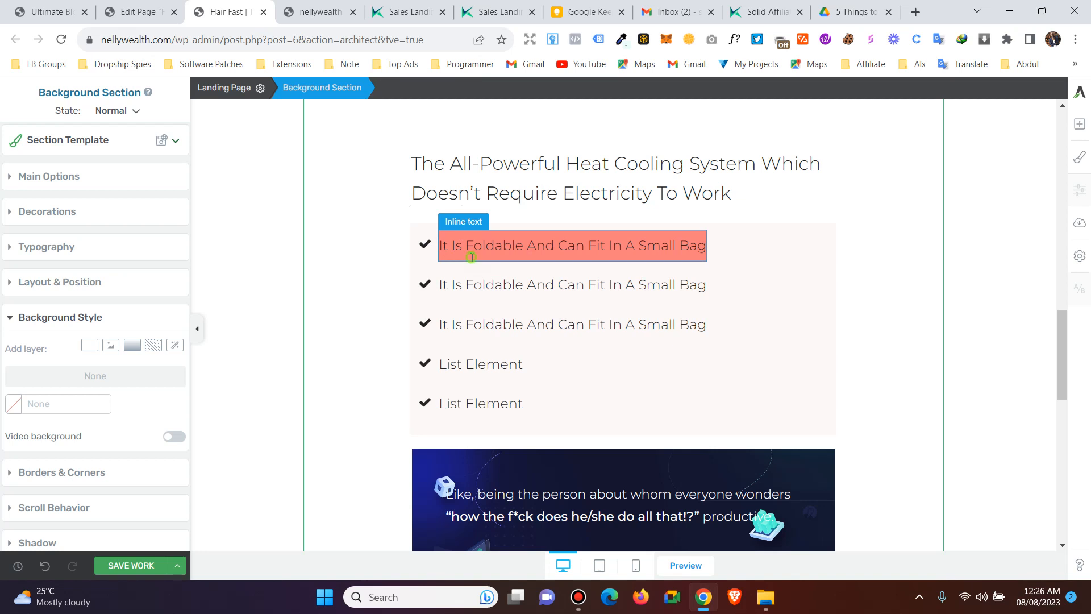
click(472, 257)
click(446, 221)
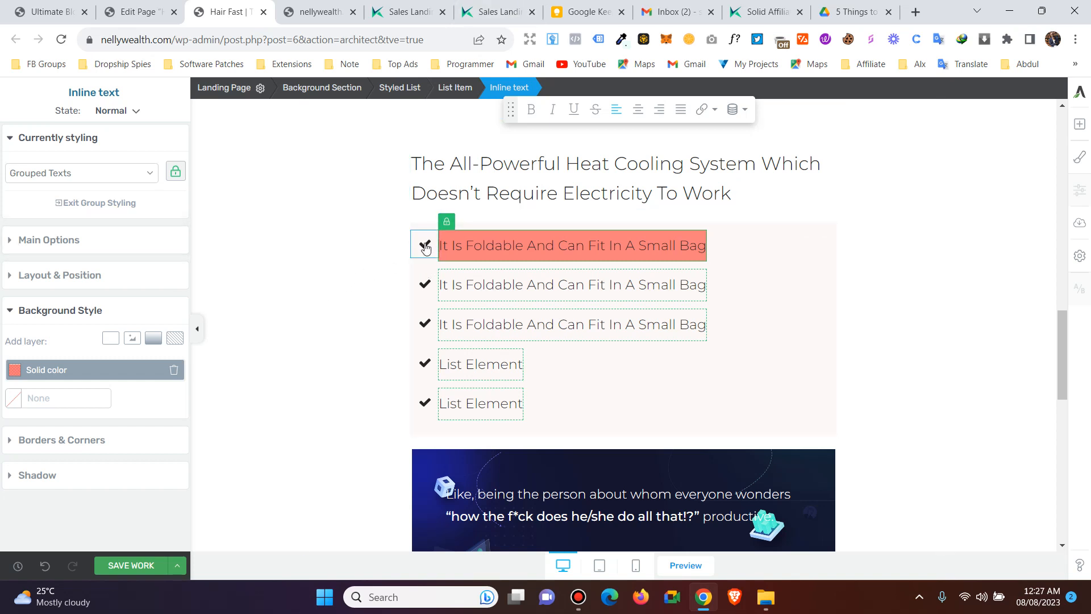
- Check the kairosoffers fan page, then open the icon library for the list's checkmark icons
click(465, 15)
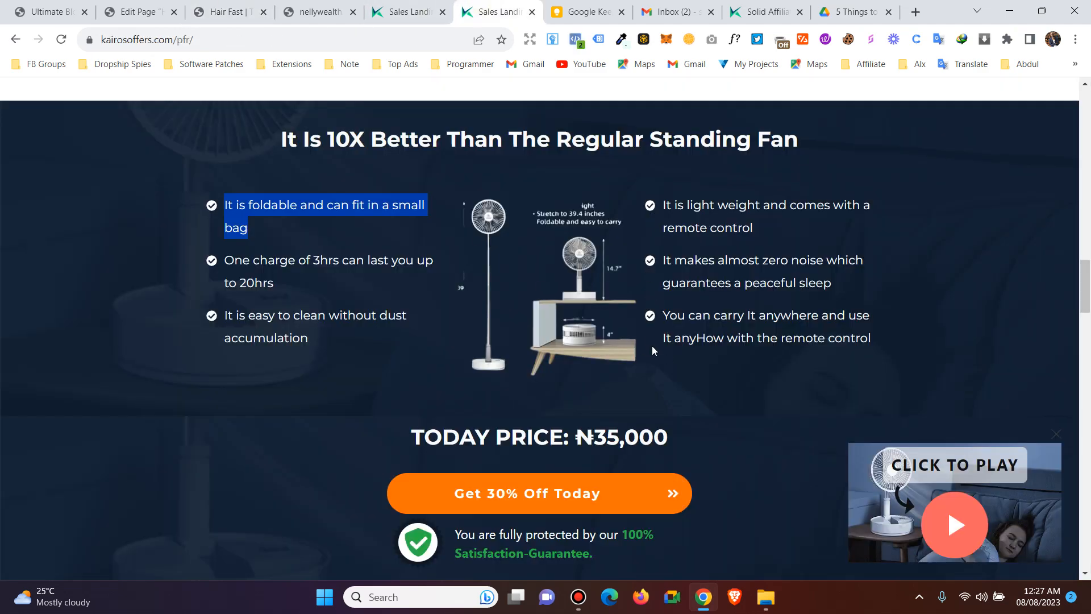
scroll(650, 339, up, 1)
click(228, 11)
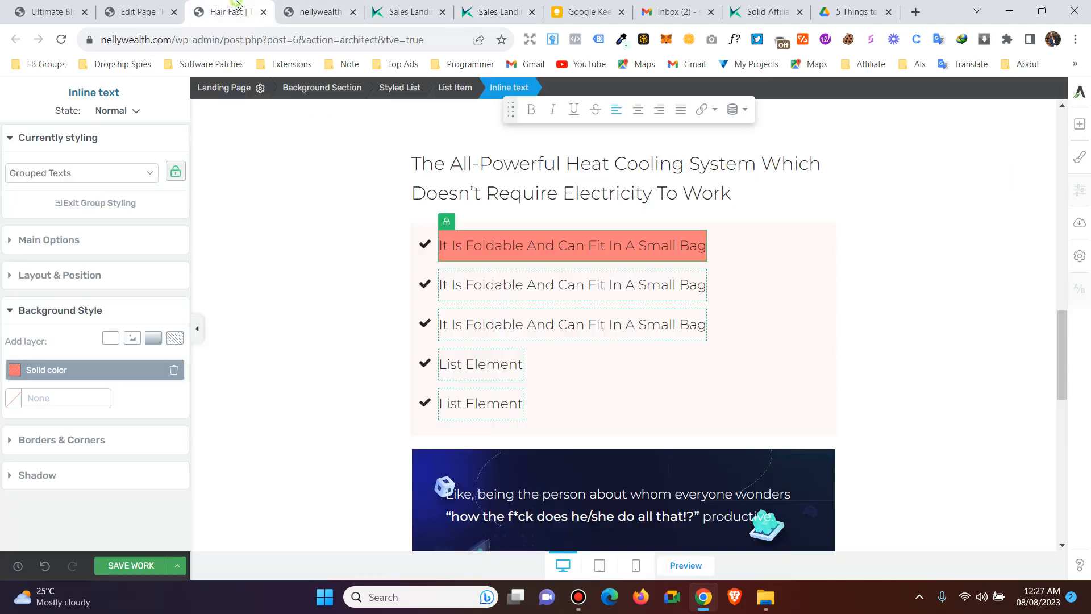
click(424, 246)
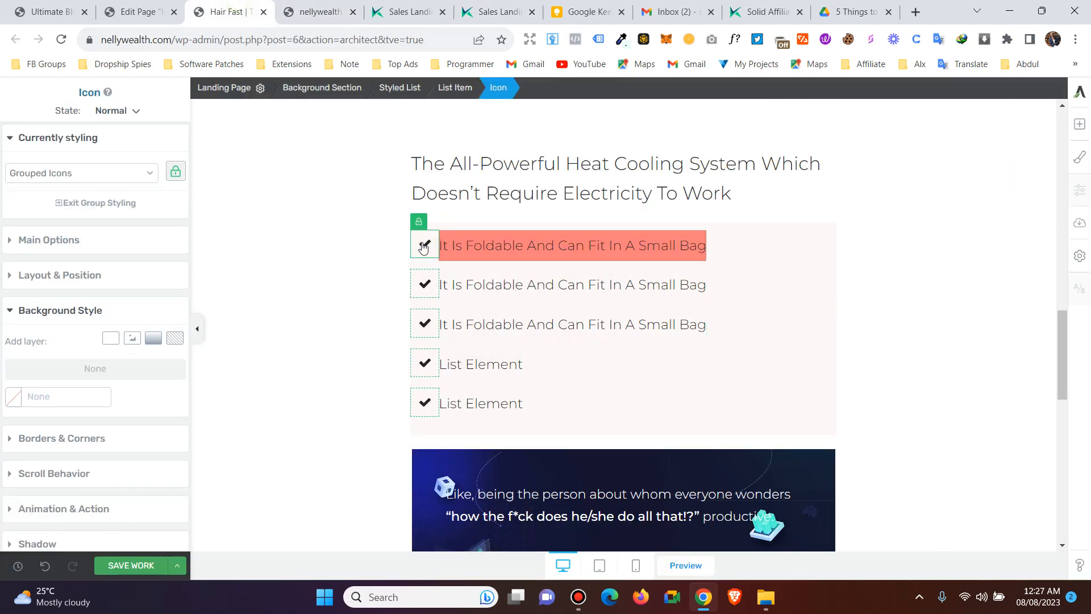
click(62, 250)
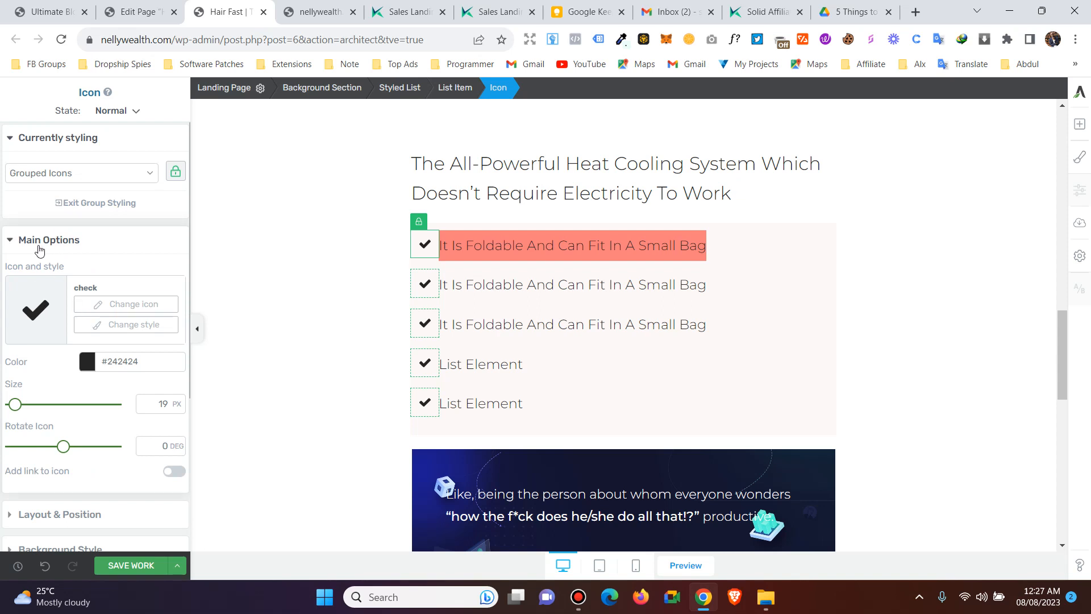
scroll(48, 259, down, 1)
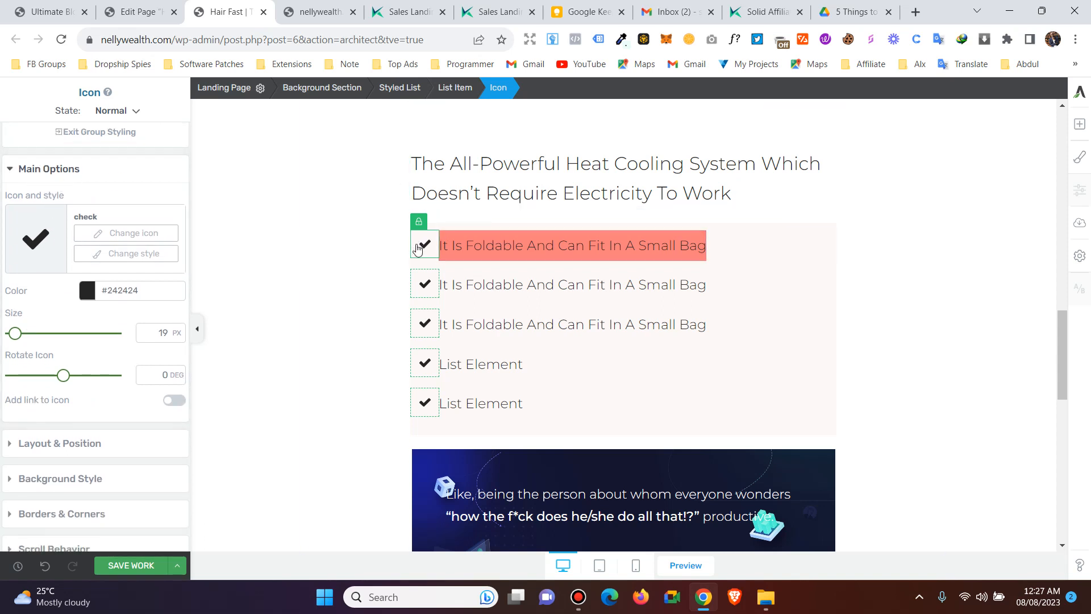
click(132, 236)
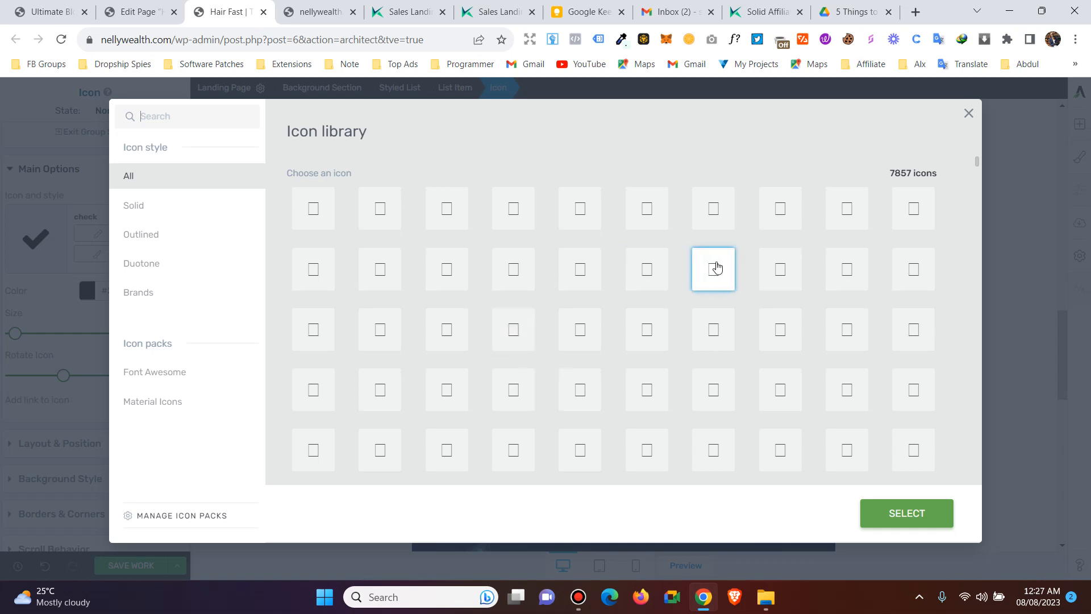
- Filter the icon library to Outlined and select the pointing-hand icon for the list
scroll(620, 319, down, 1)
scroll(616, 331, up, 2)
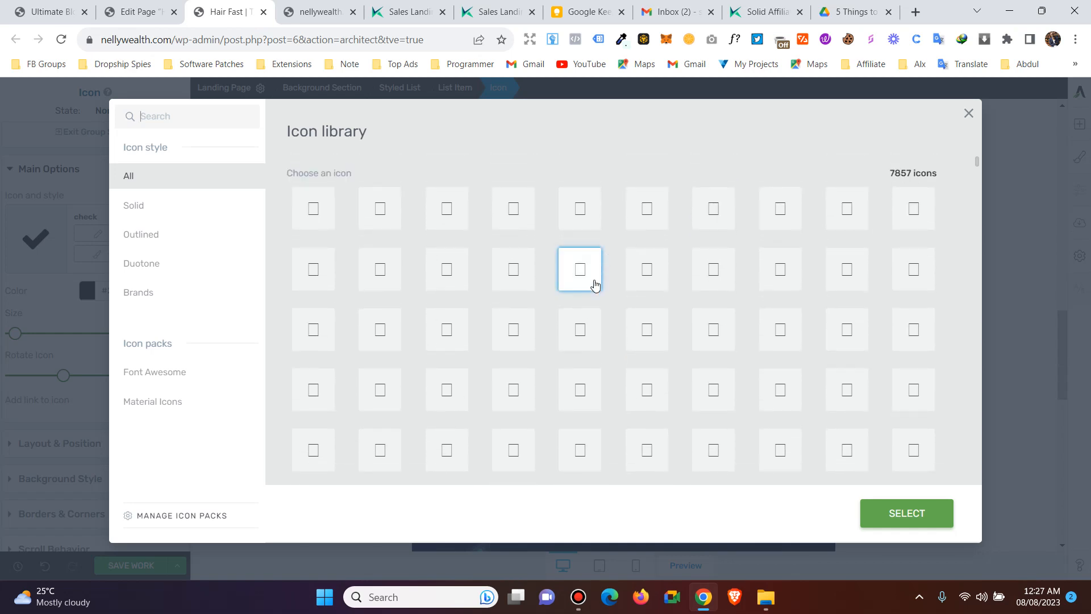
click(145, 208)
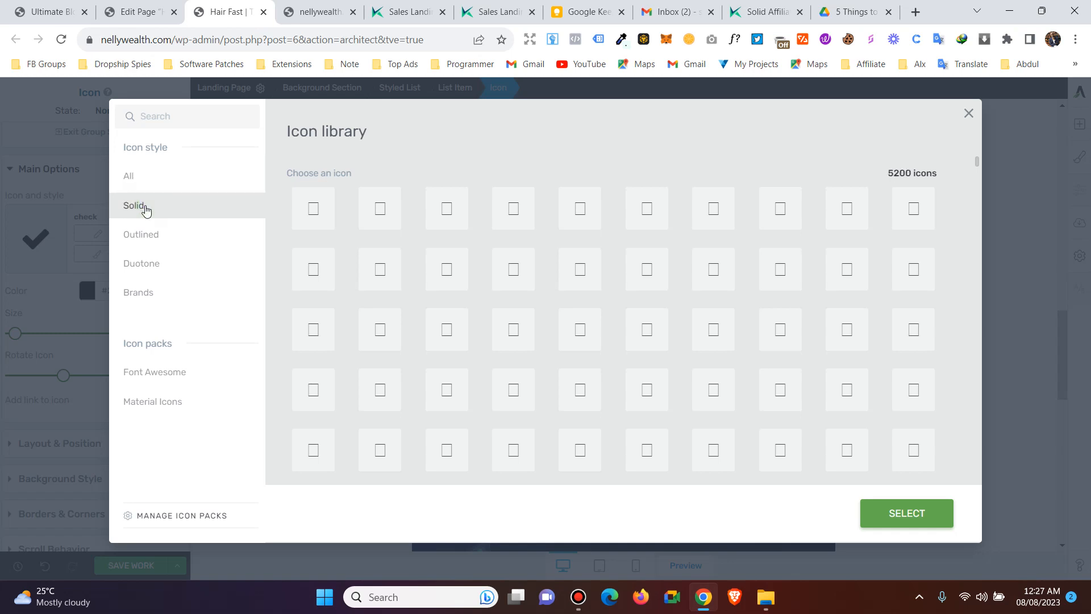
click(159, 238)
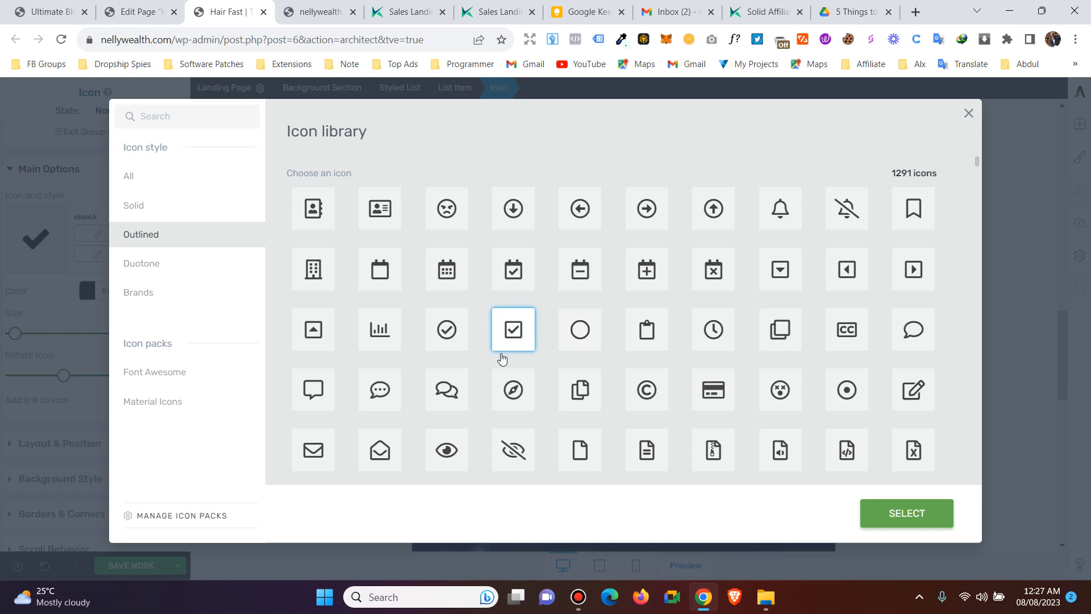
scroll(462, 369, down, 1)
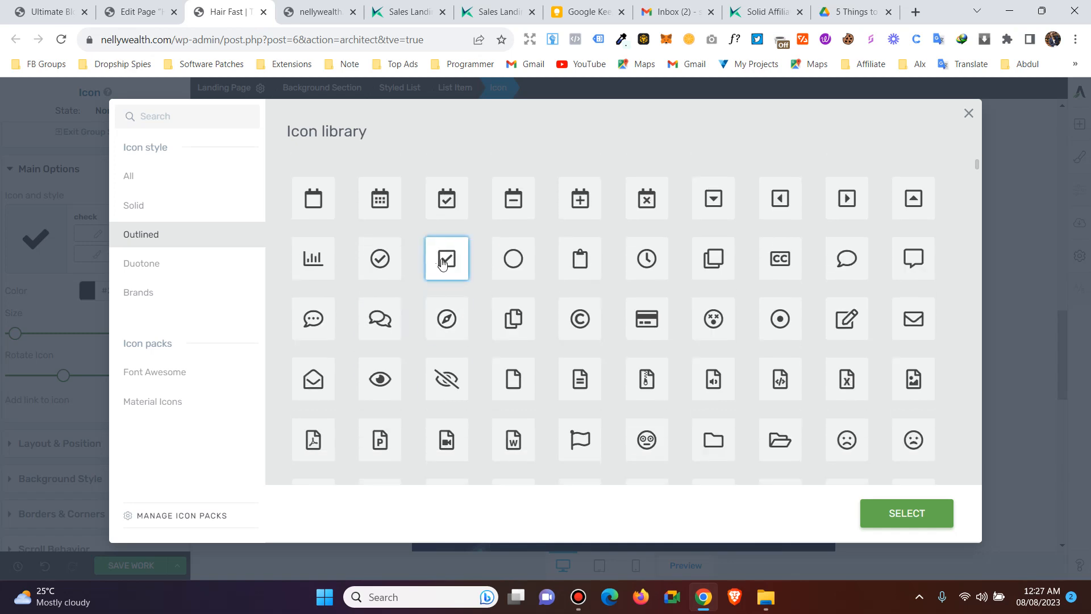
scroll(447, 315, down, 1)
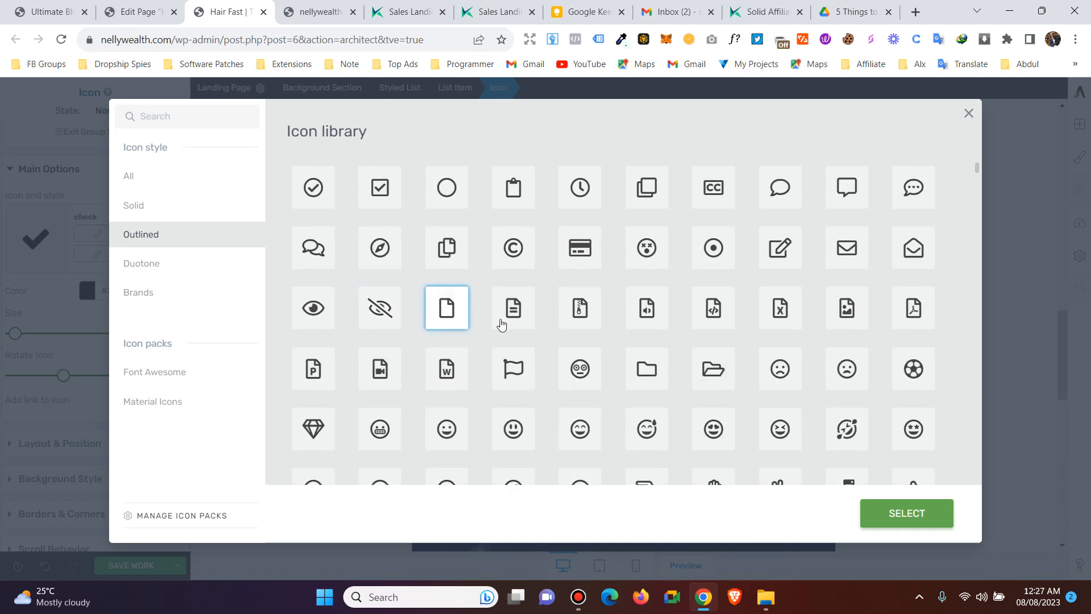
scroll(648, 430, down, 2)
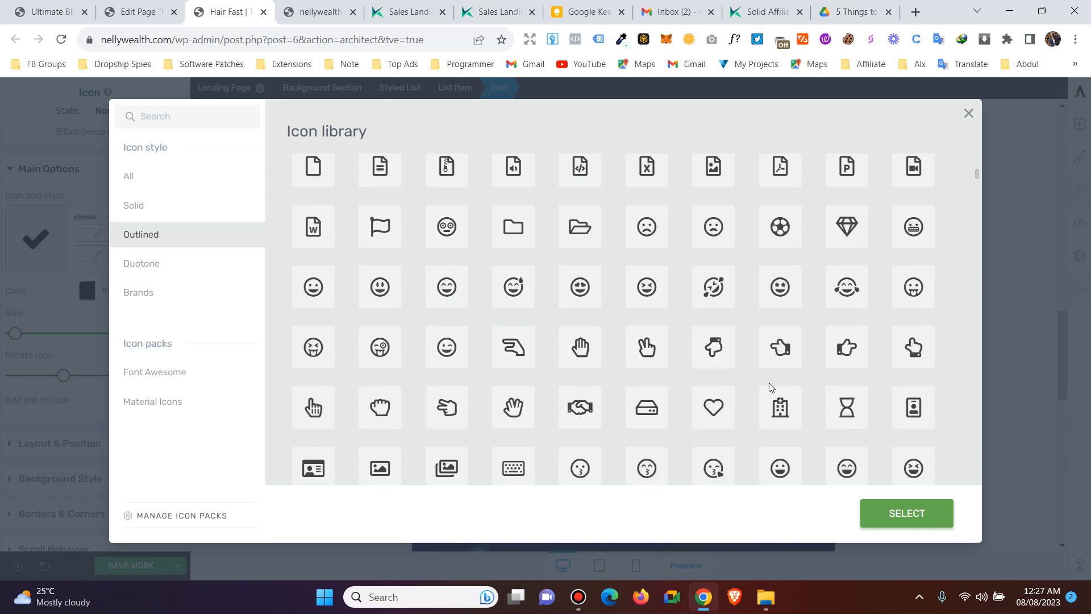
scroll(806, 392, up, 1)
scroll(778, 435, down, 2)
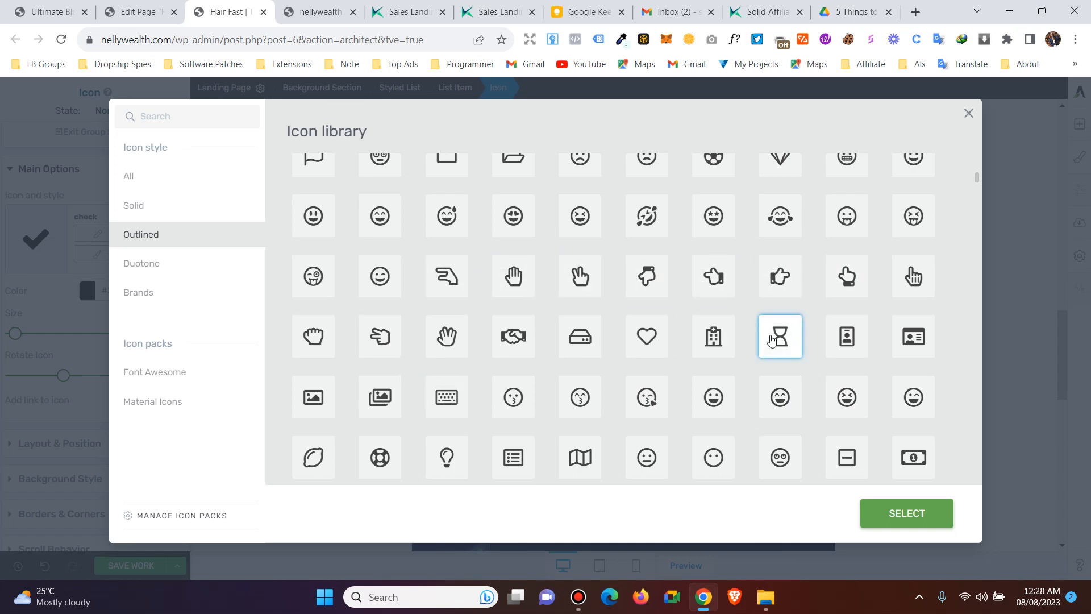
click(796, 279)
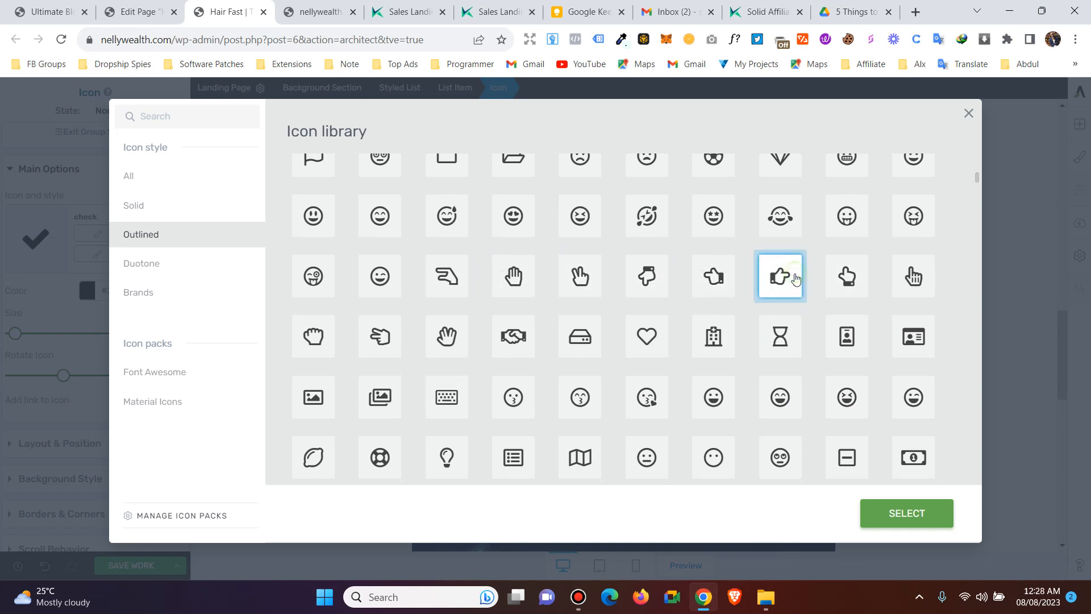
click(906, 512)
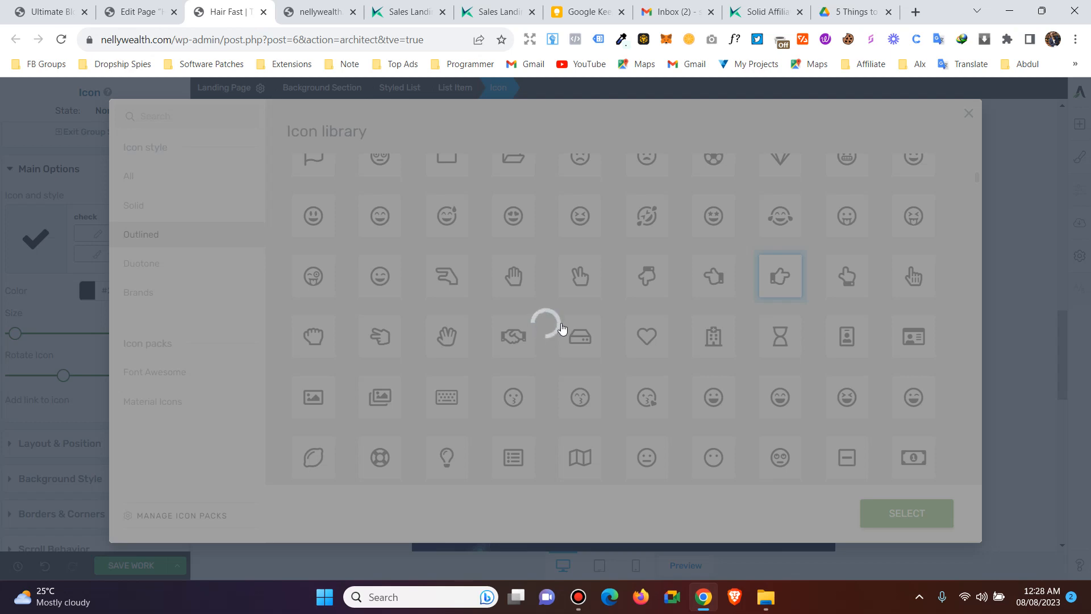
- Size the hand icons to 20 px, rotate them -50 degrees, and save the page
click(578, 597)
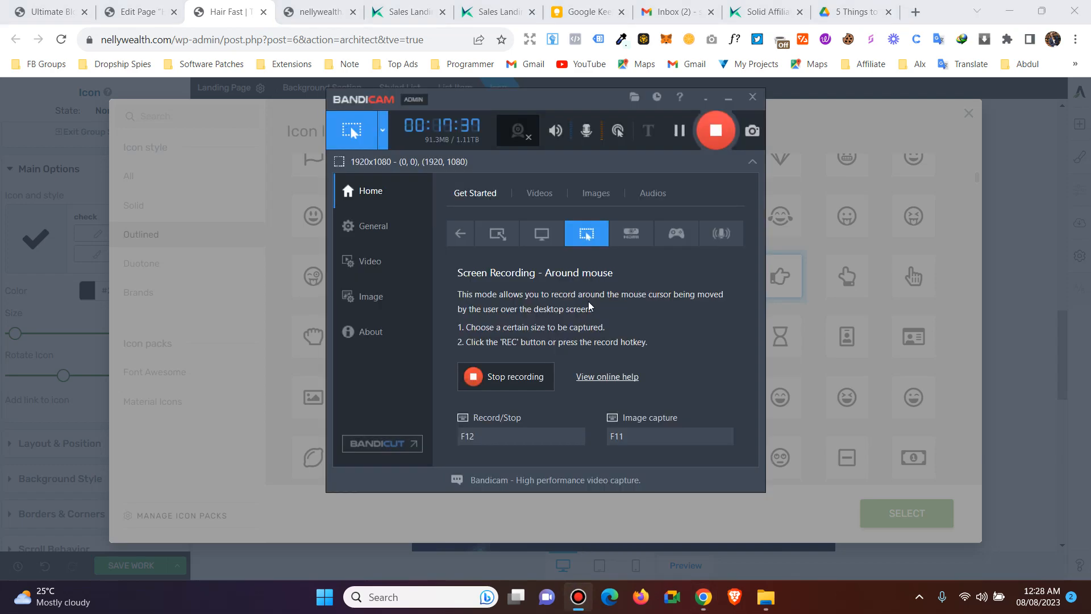
click(728, 100)
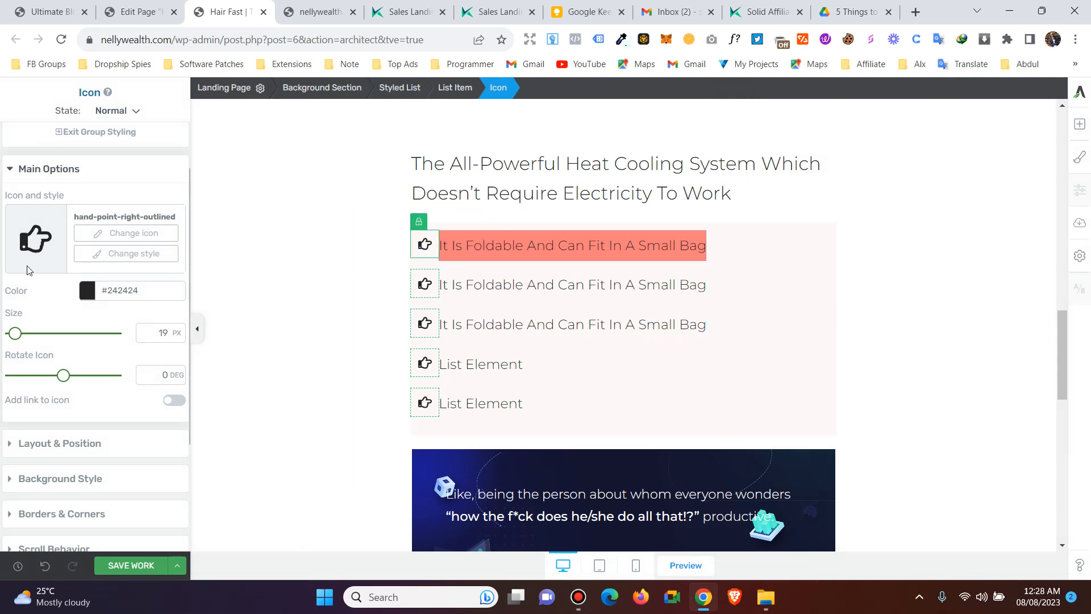
drag(12, 340, 17, 341)
mouse_move(63, 376)
mouse_down()
mouse_move(87, 378)
mouse_move(49, 376)
mouse_up()
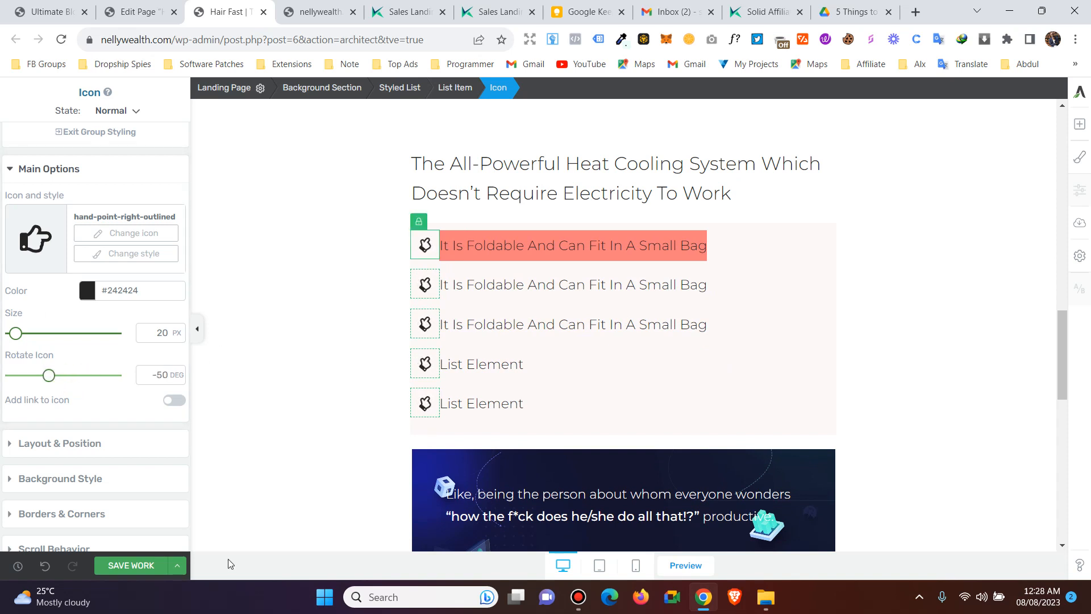
click(151, 564)
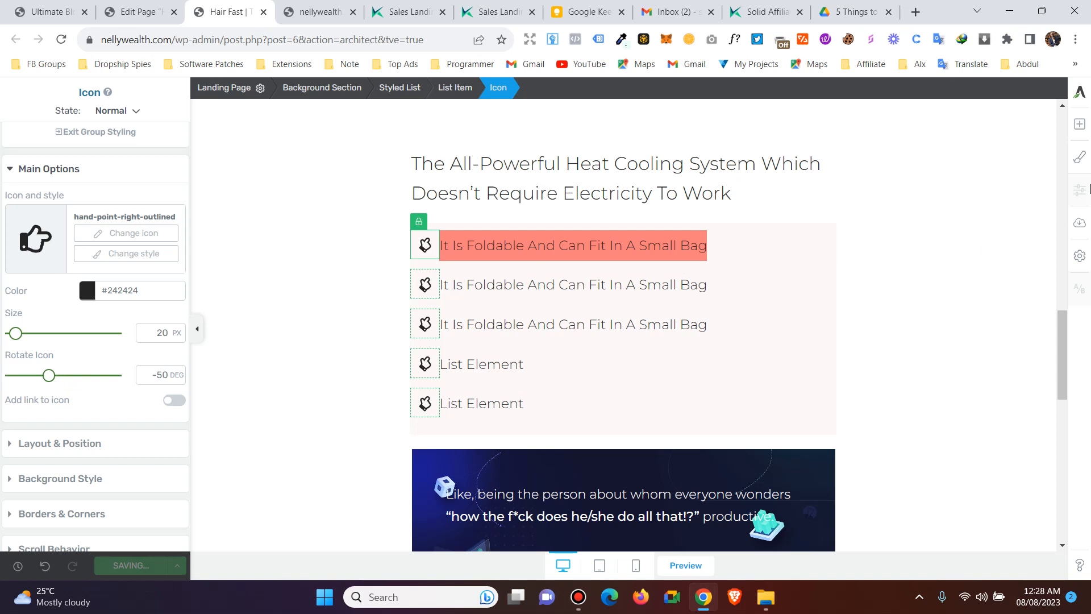
- Drag a Pricing Table below the hand-icon list and close the template chooser without choosing
click(1079, 125)
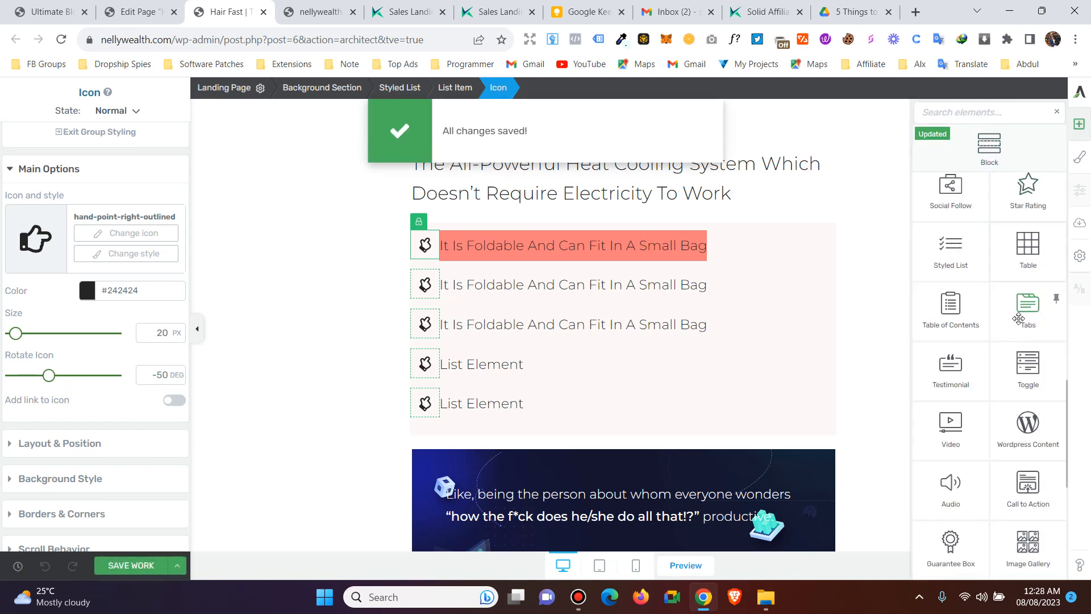
scroll(1035, 334, down, 1)
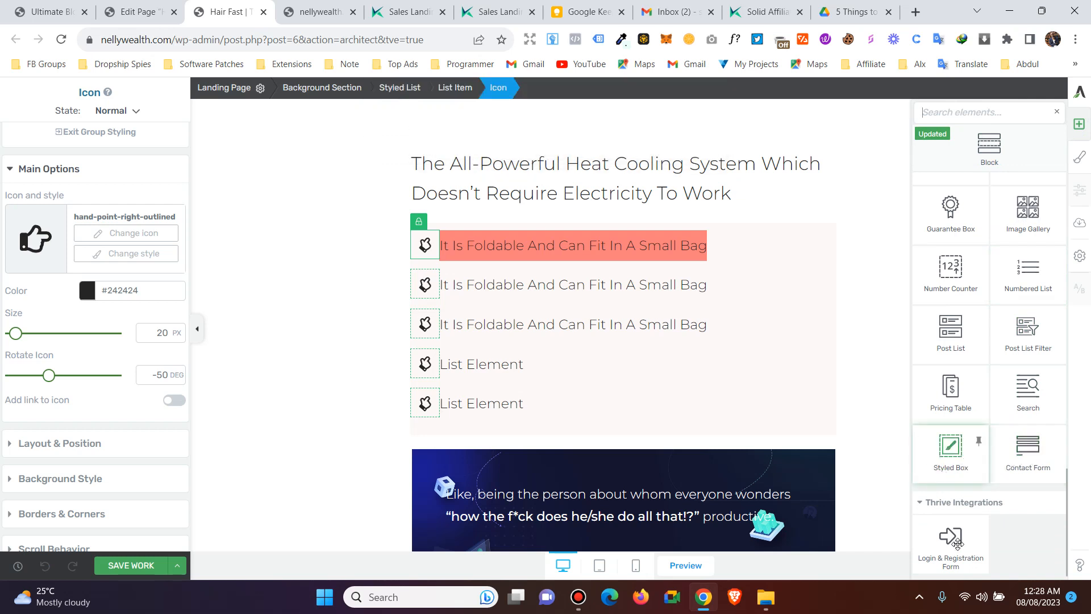
scroll(1028, 384, up, 1)
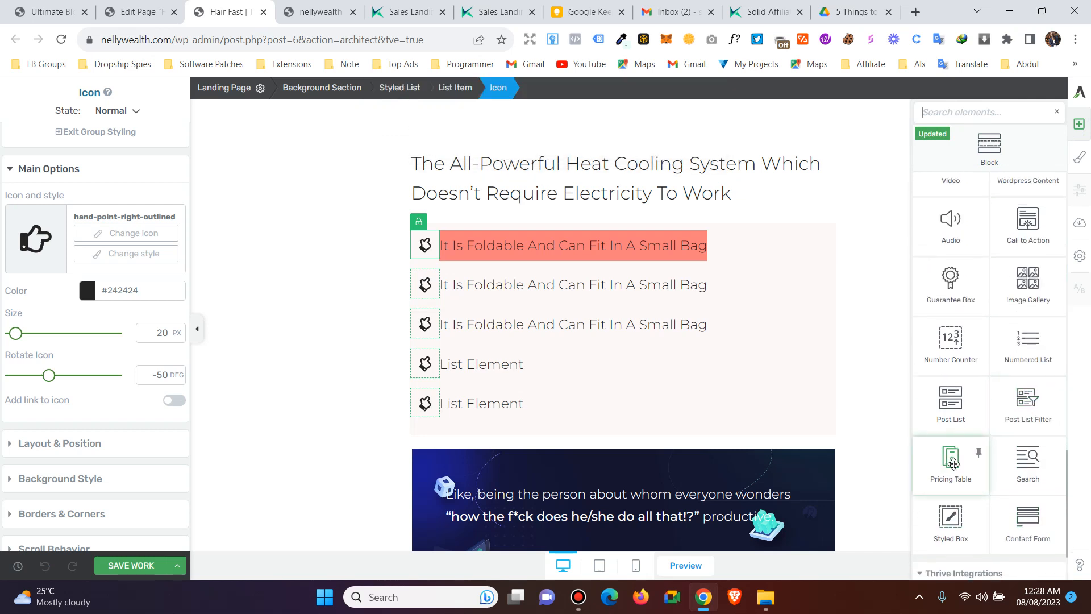
drag(949, 463, 595, 428)
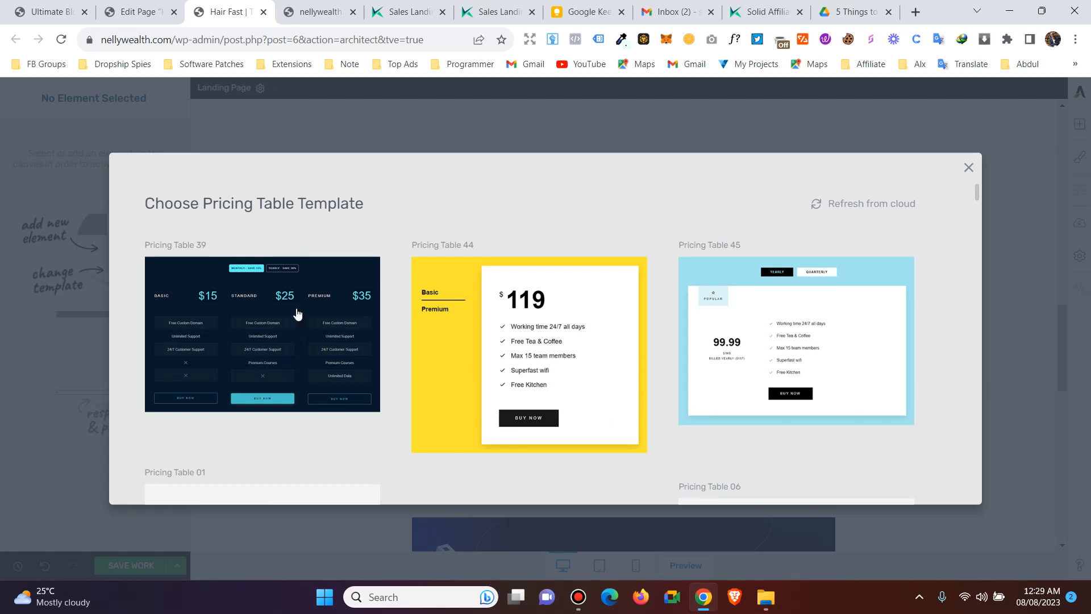
scroll(387, 313, down, 5)
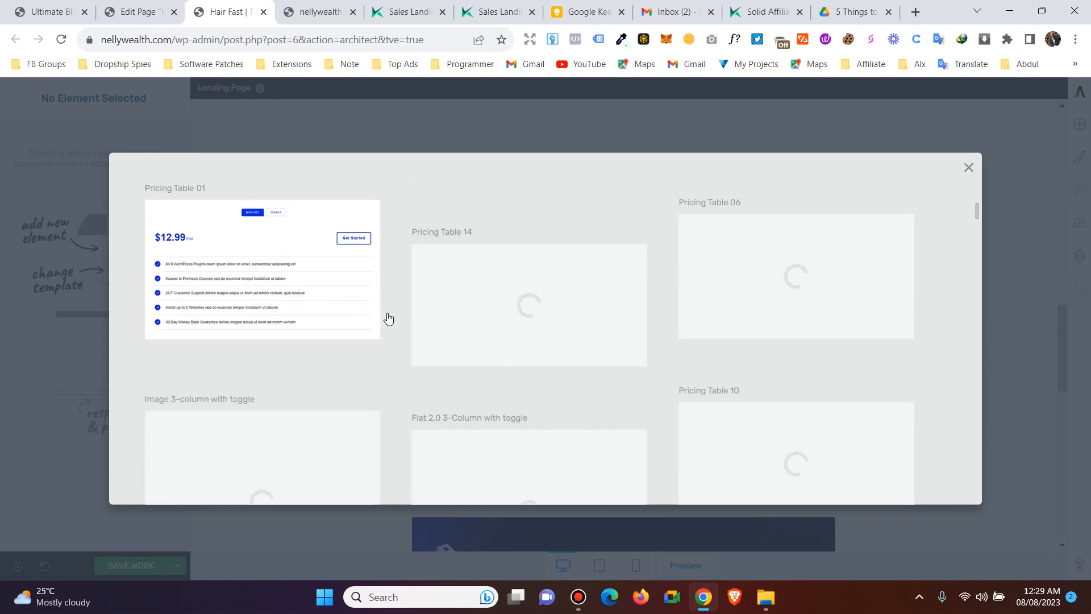
scroll(656, 335, down, 3)
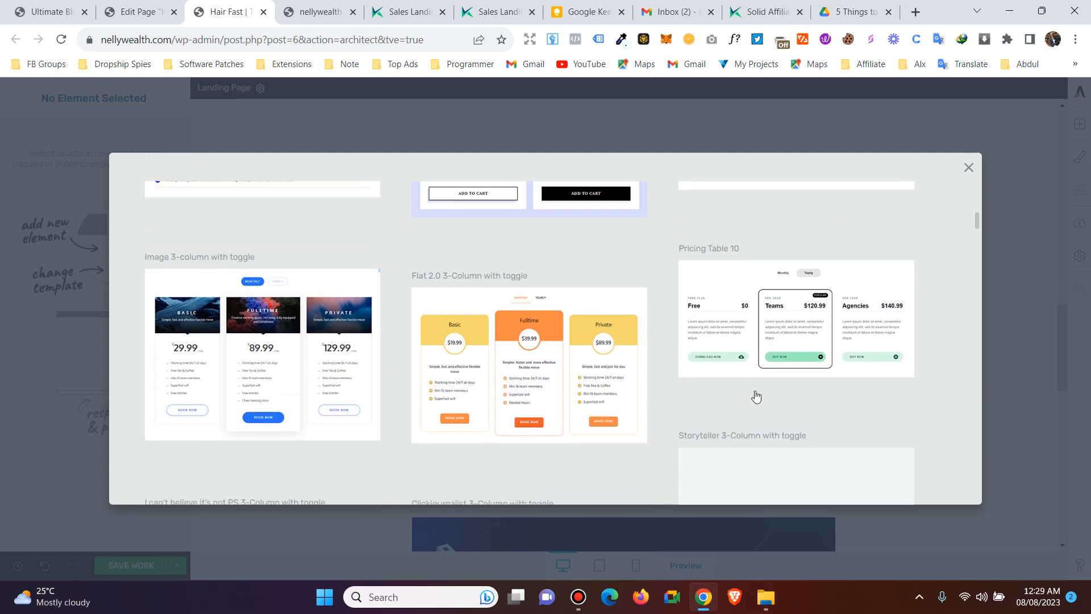
click(969, 169)
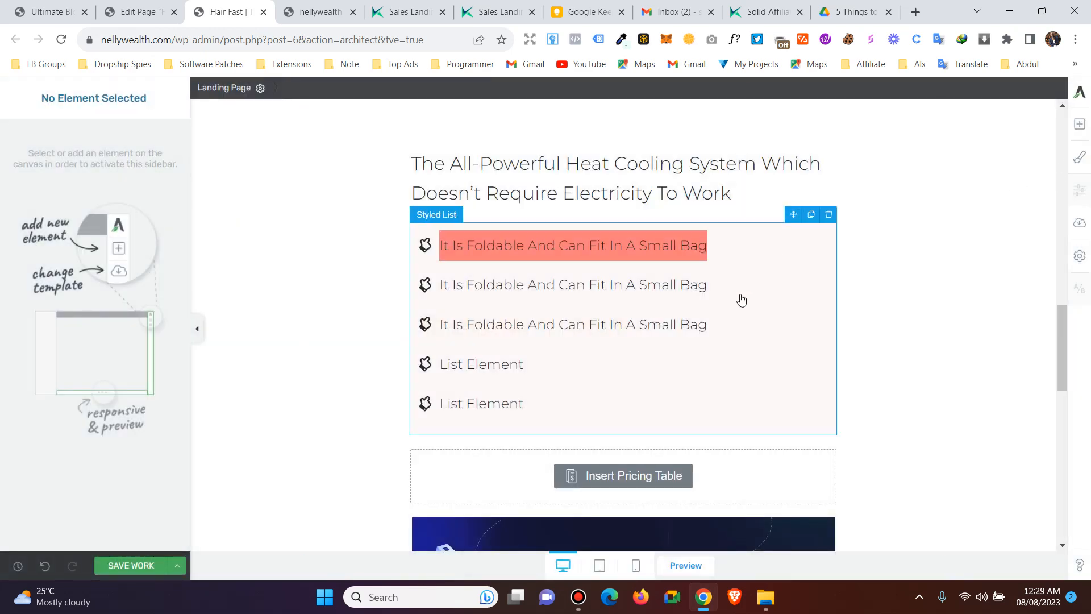
- Search the elements panel for 'but' to find the Button element
scroll(753, 280, down, 3)
scroll(739, 312, up, 3)
scroll(746, 333, up, 2)
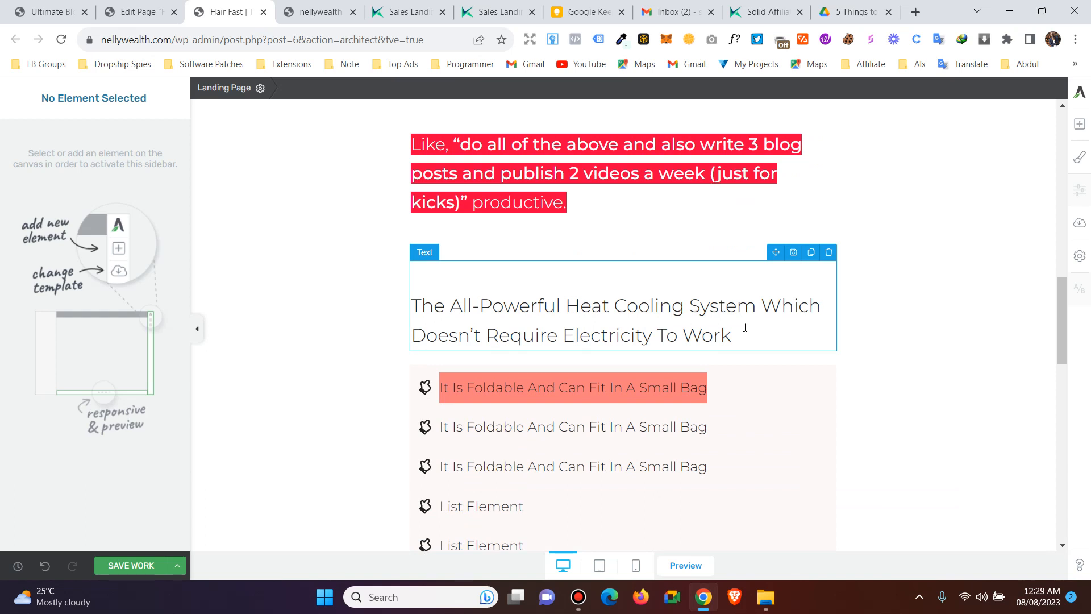
click(1079, 126)
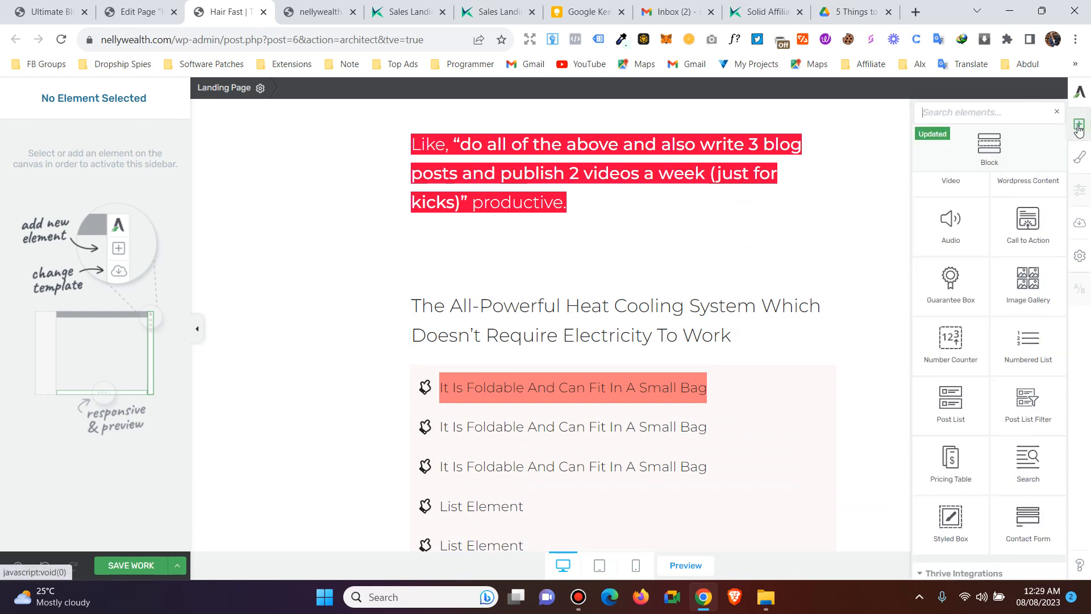
scroll(998, 290, down, 8)
scroll(998, 290, up, 8)
text(butt)
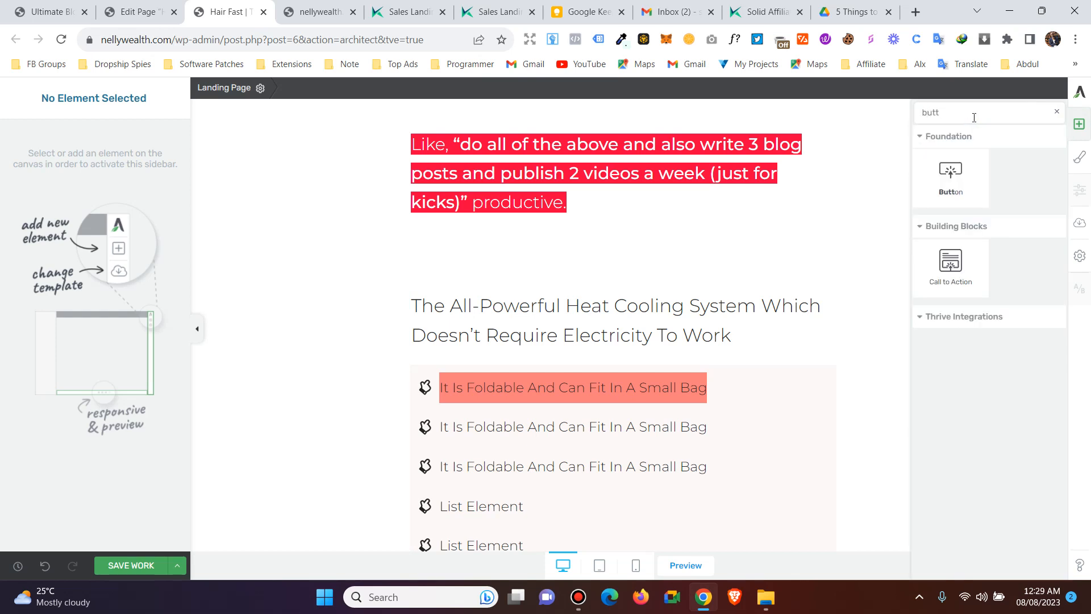
click(1057, 113)
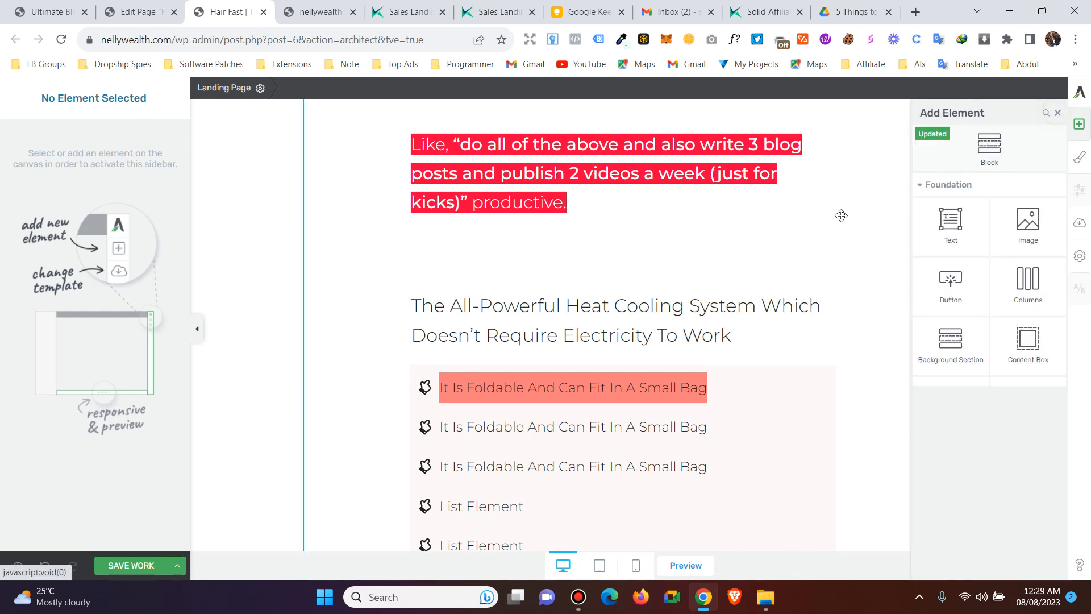
click(841, 214)
click(1081, 131)
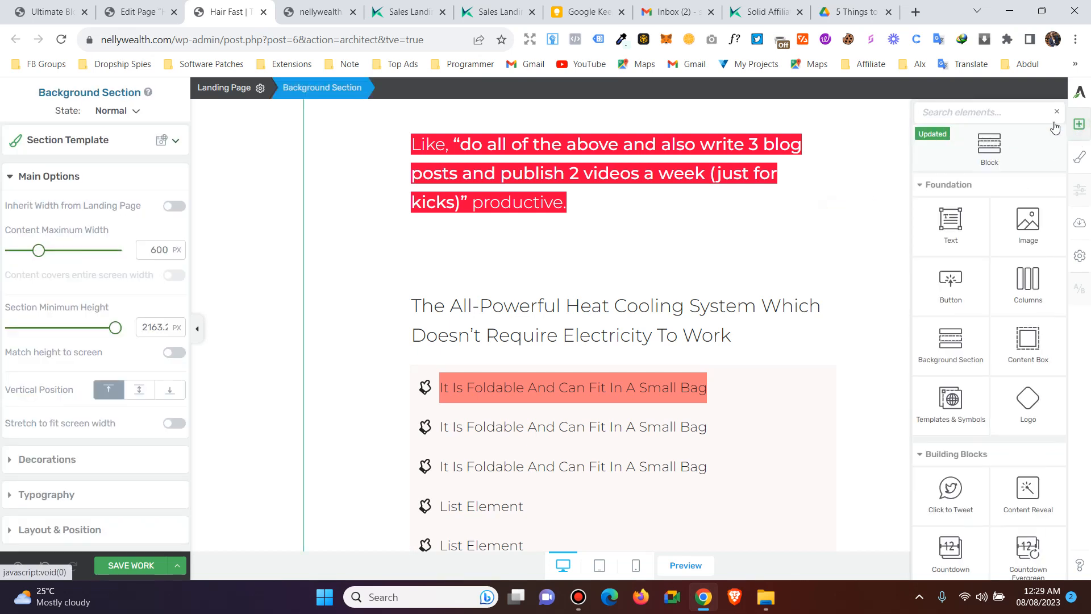
text(butt)
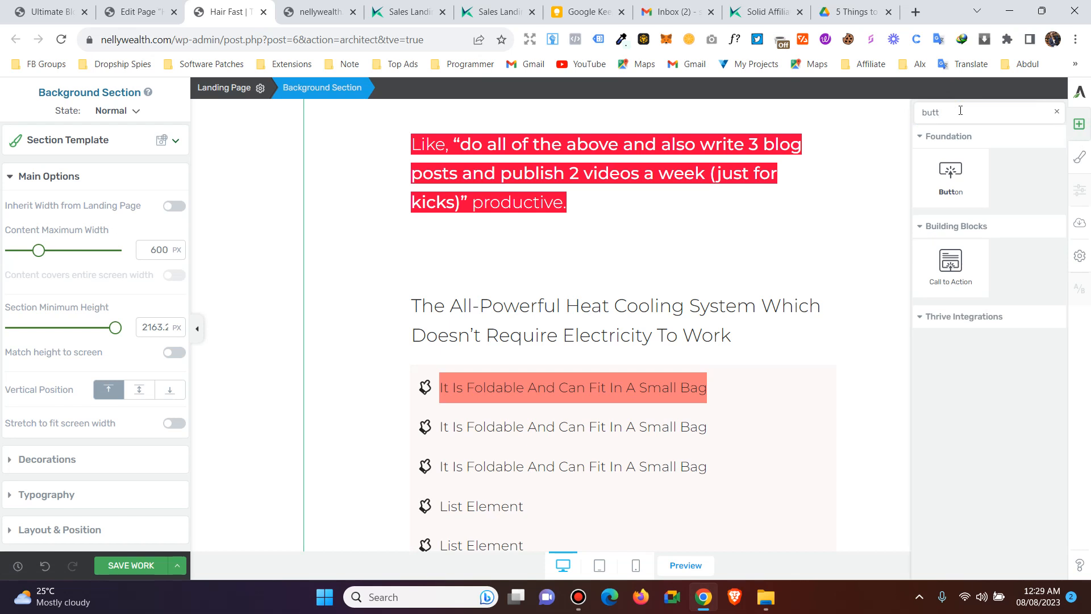
- Place a 'Click Here Now' button beneath the red quote and shift its colour hue
drag(956, 173, 565, 248)
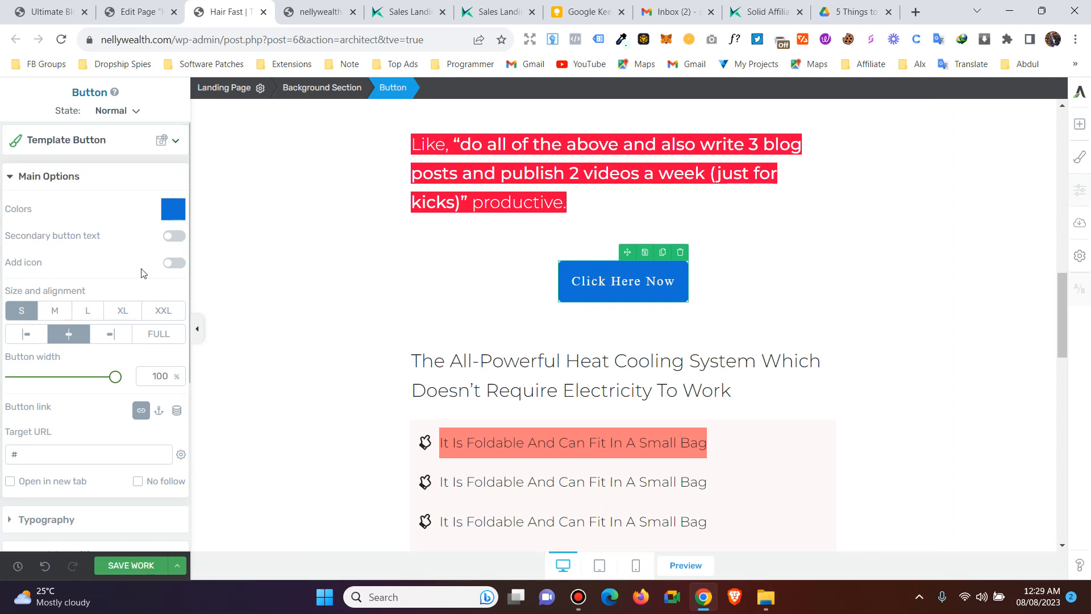
click(171, 209)
drag(119, 370, 58, 375)
- Set the 'Click Here Now' button colour to black #000000 after briefly trying blue
drag(109, 280, 88, 366)
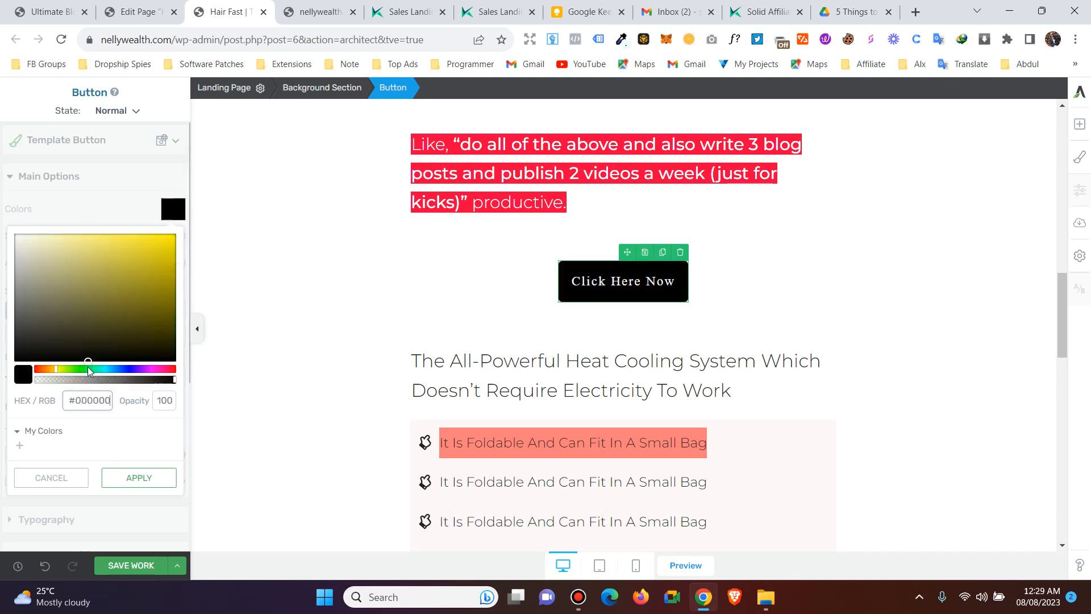
click(113, 369)
click(132, 275)
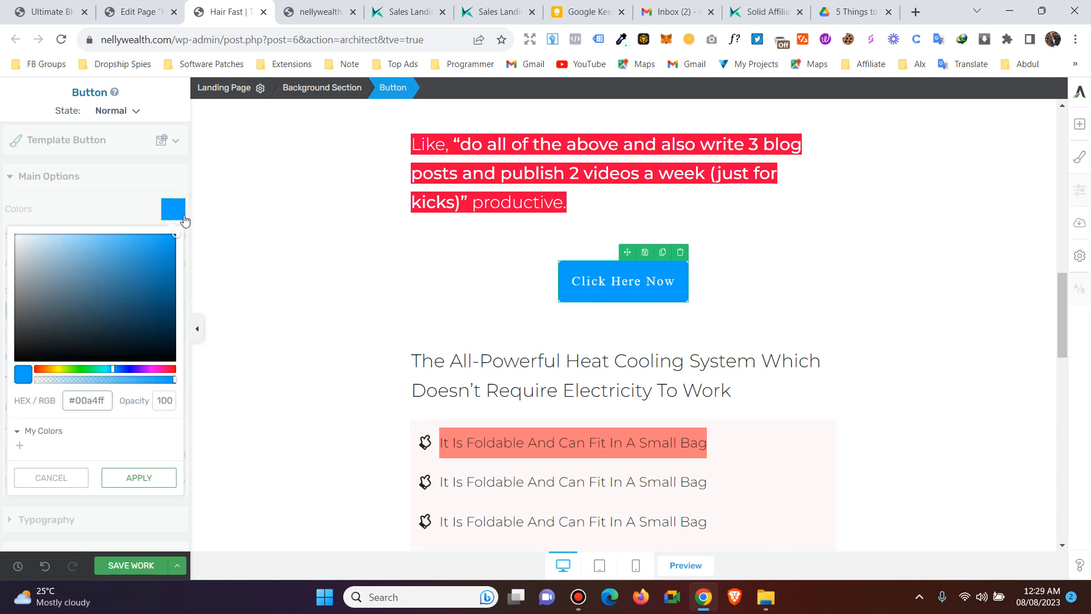
click(108, 360)
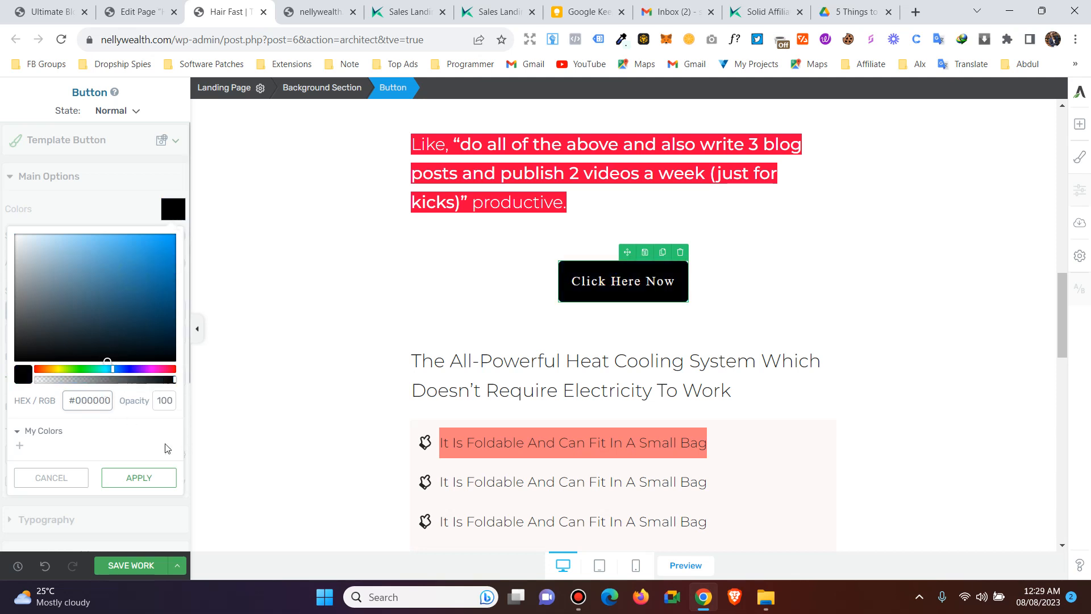
click(135, 482)
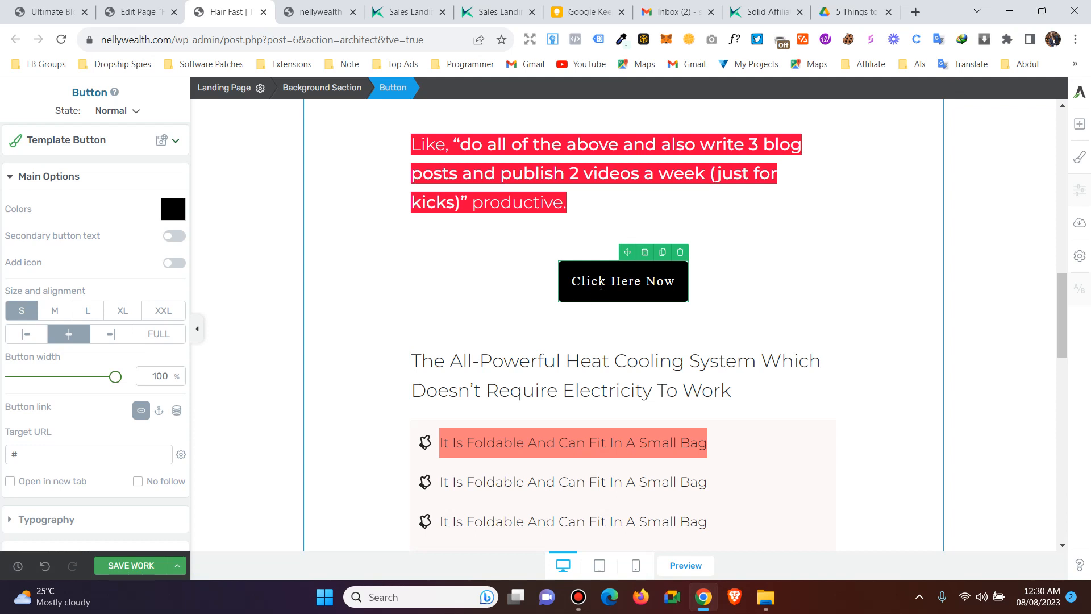
- Retype the button label as 'Get me KAIROS now'
triple_click(602, 284)
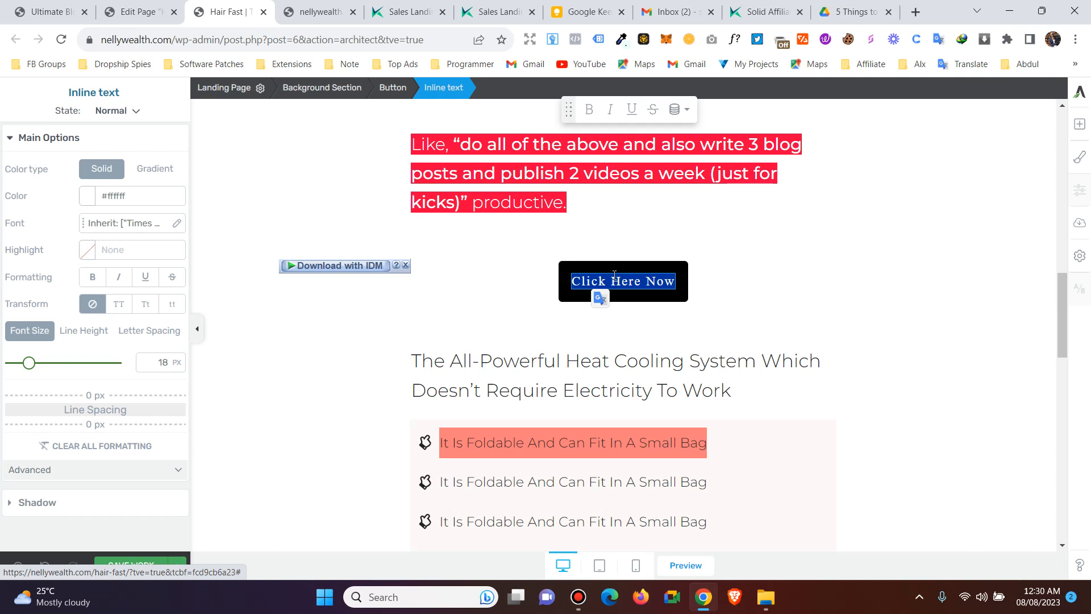
text(Get me J)
key(BackSpace)
text(KAIROS now)
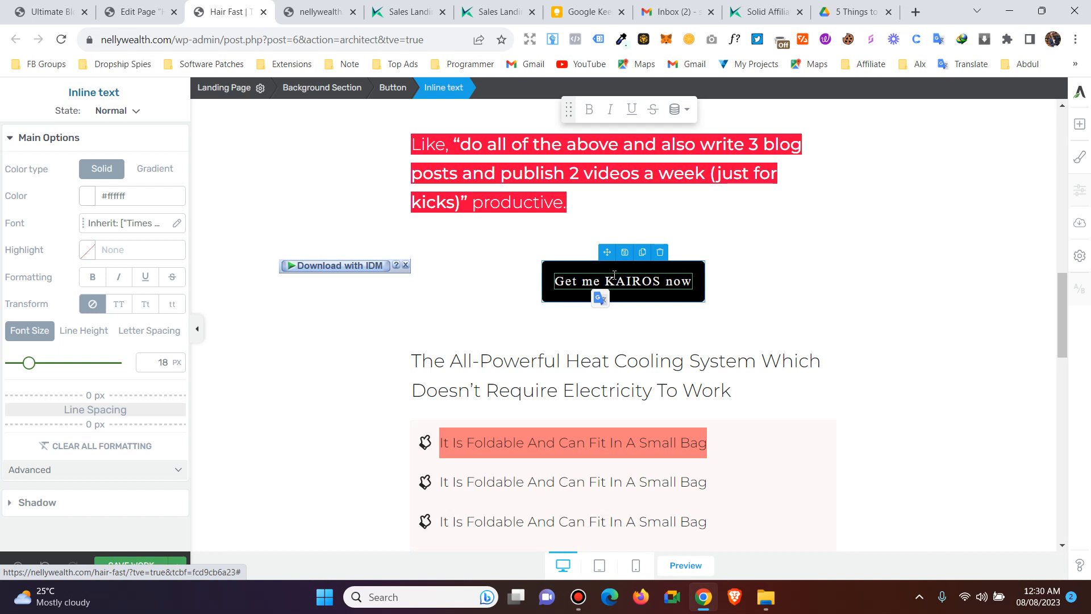
- Set the label font to Google Fonts Montserrat
triple_click(577, 281)
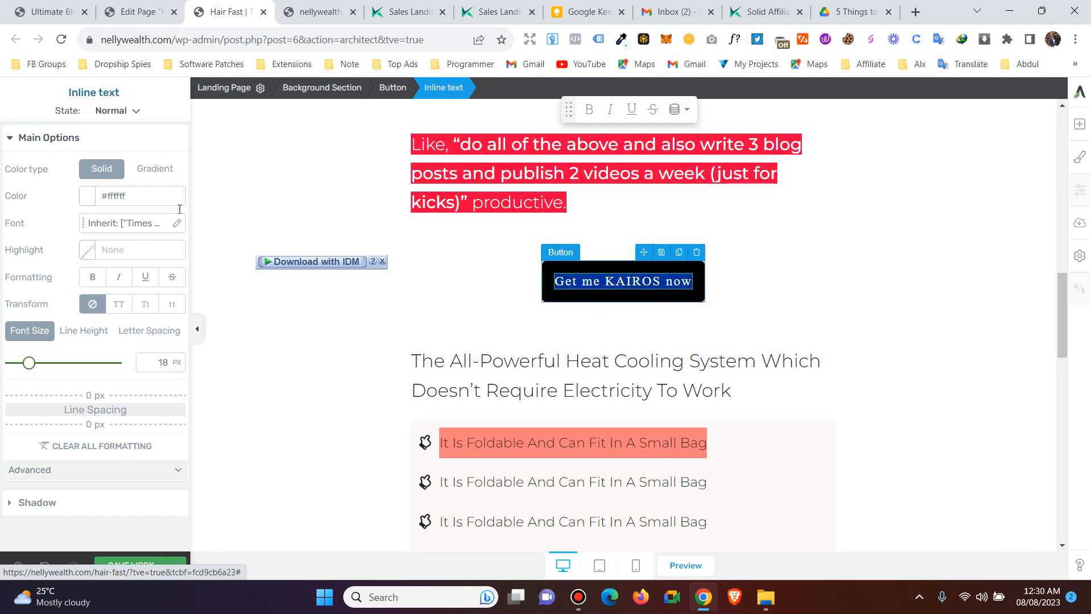
click(119, 222)
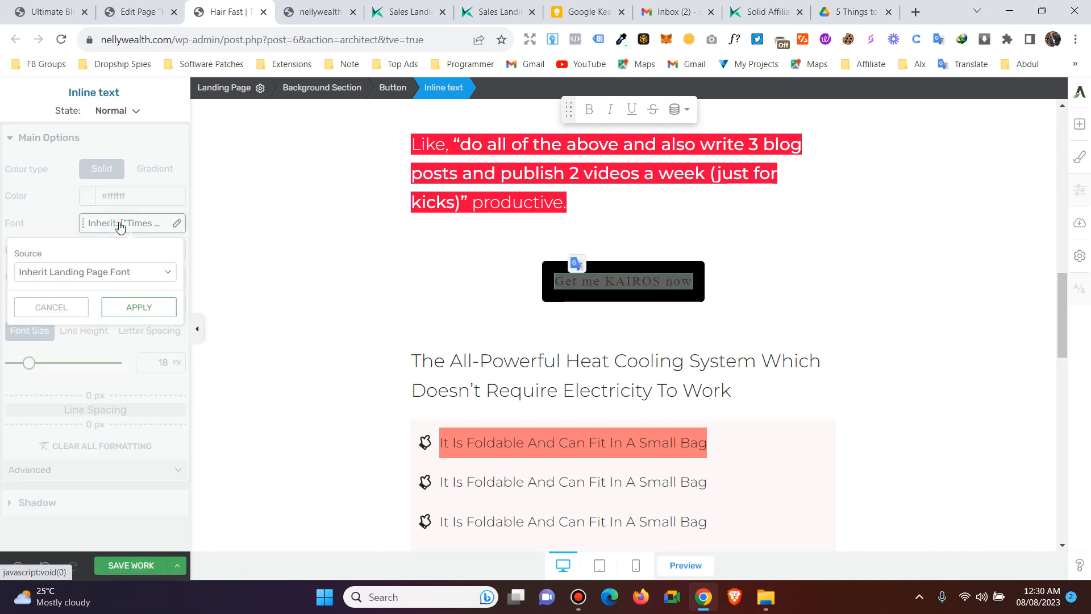
click(97, 272)
click(54, 289)
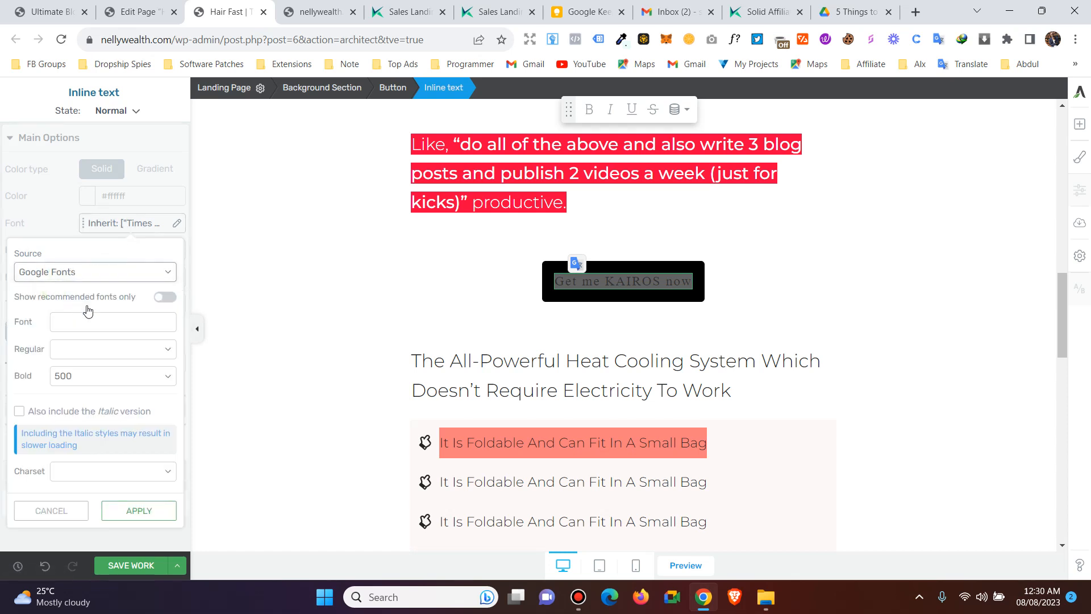
click(164, 298)
click(120, 321)
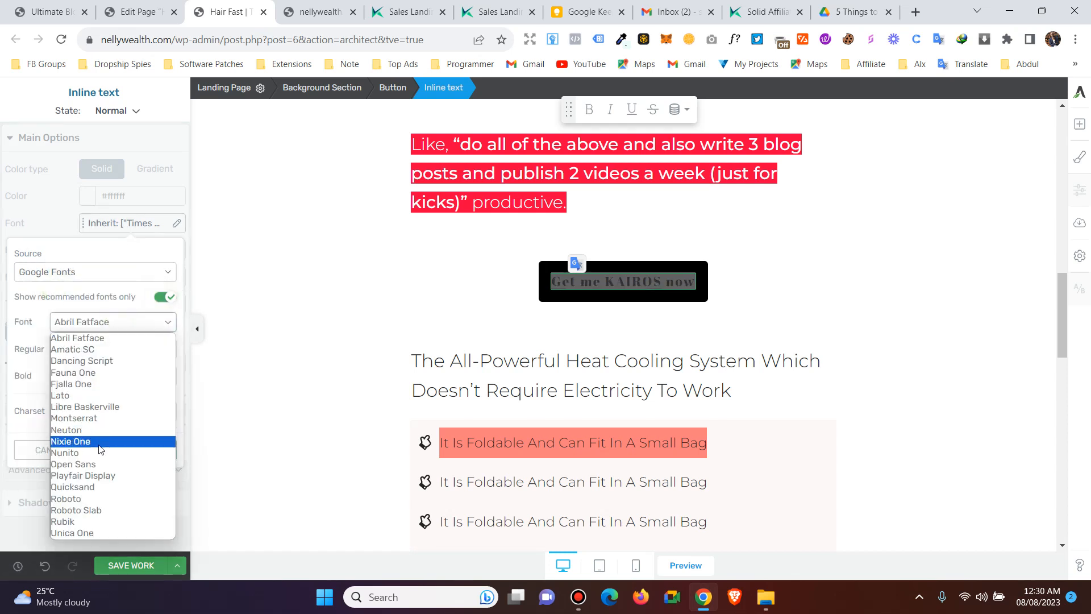
click(93, 418)
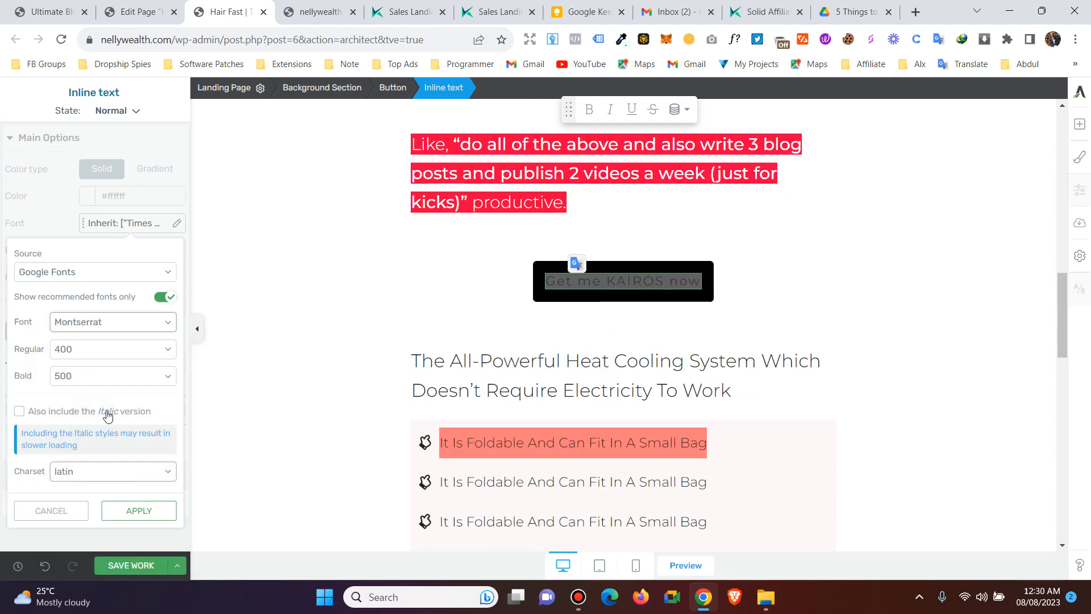
click(139, 510)
- Enlarge the label to 29 px and reselect the whole button
drag(33, 364, 42, 371)
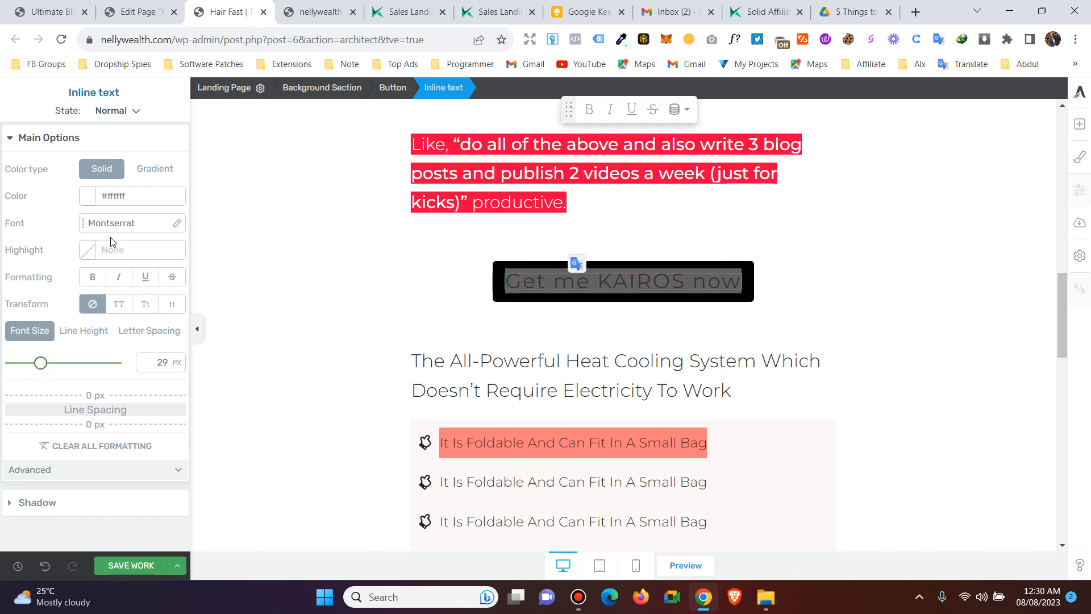
click(55, 146)
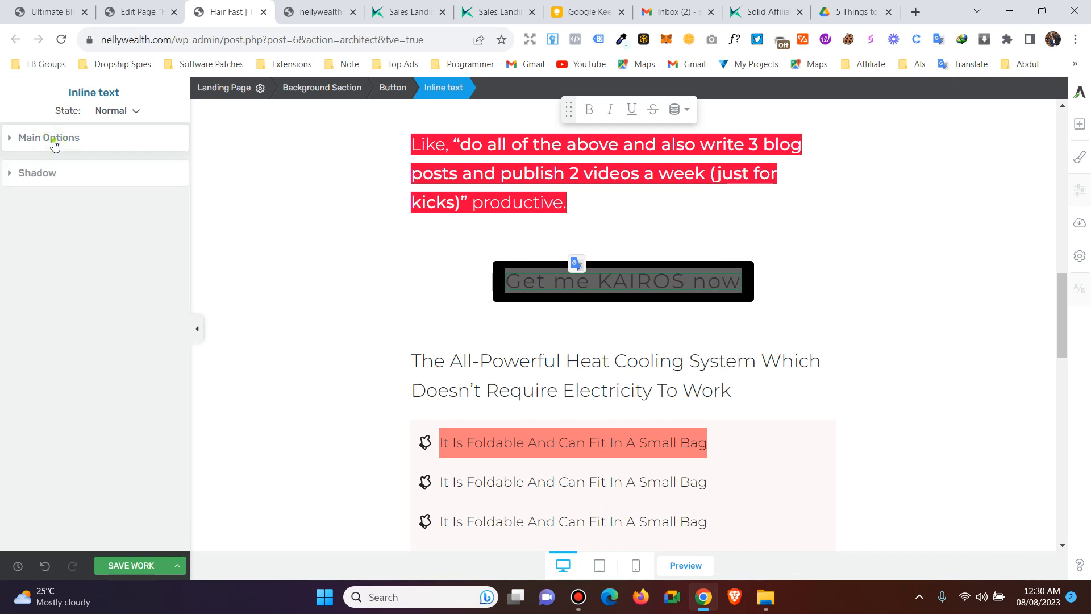
click(54, 145)
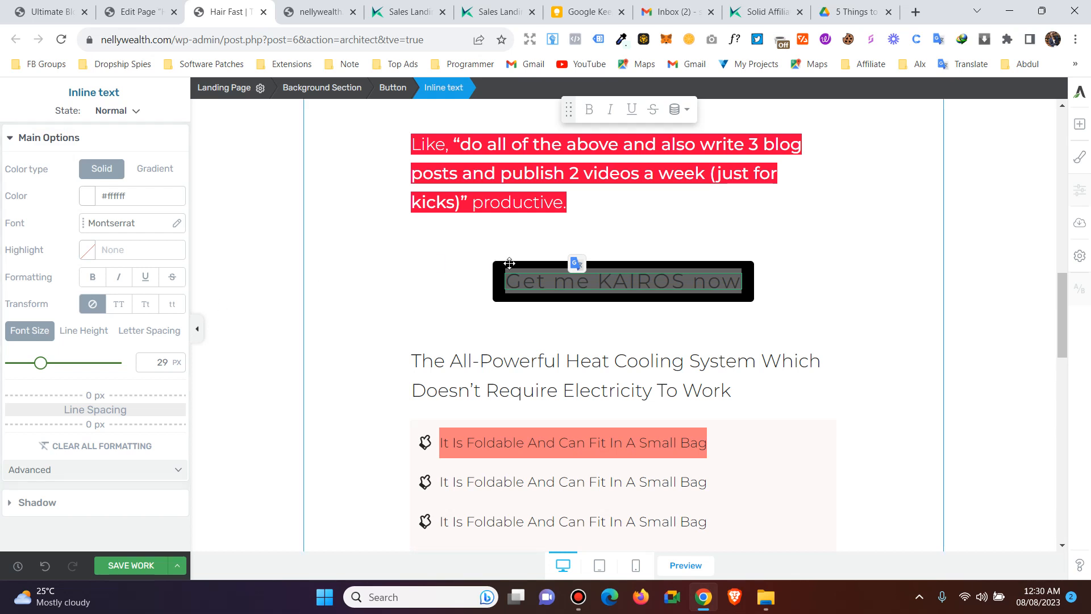
click(463, 285)
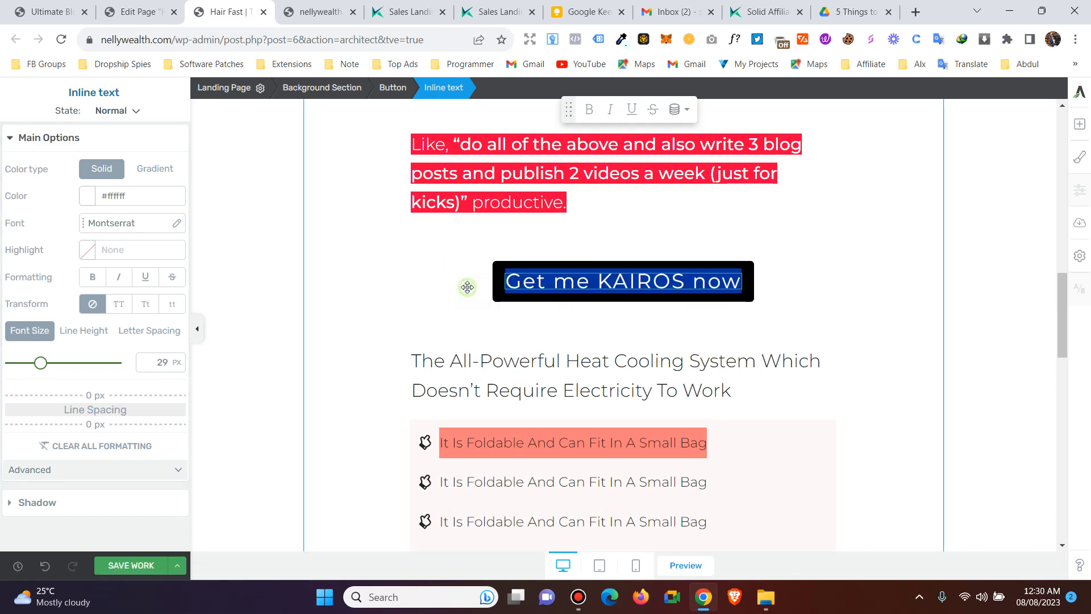
click(501, 290)
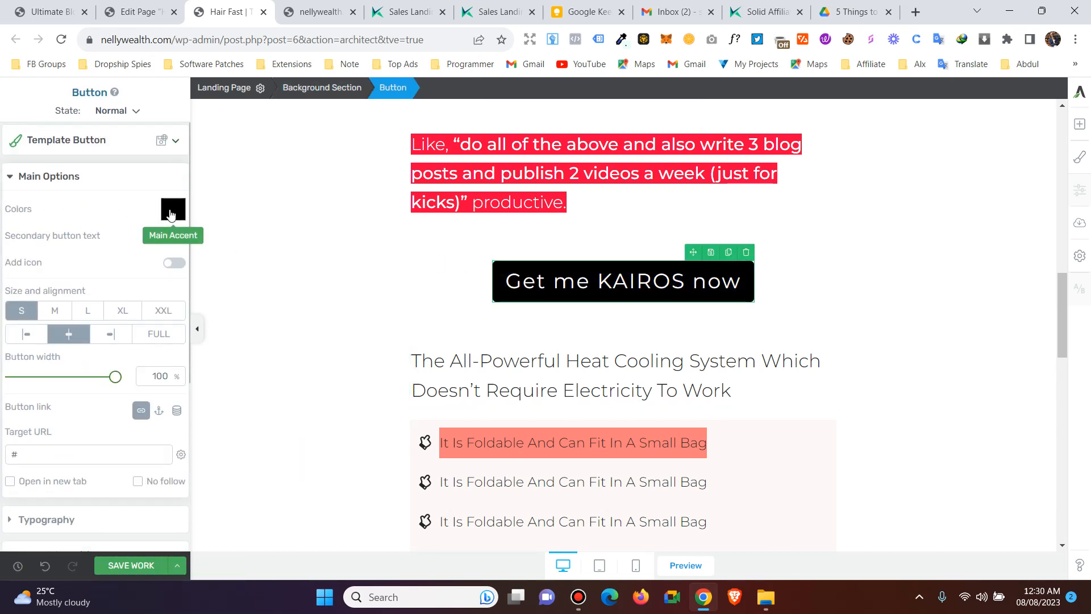
click(468, 278)
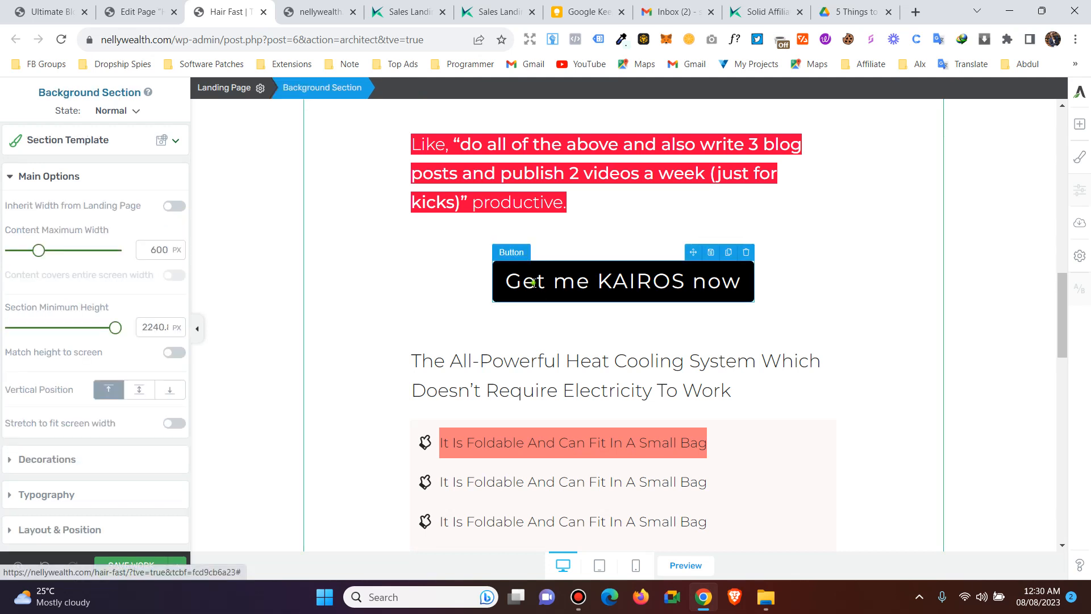
click(536, 282)
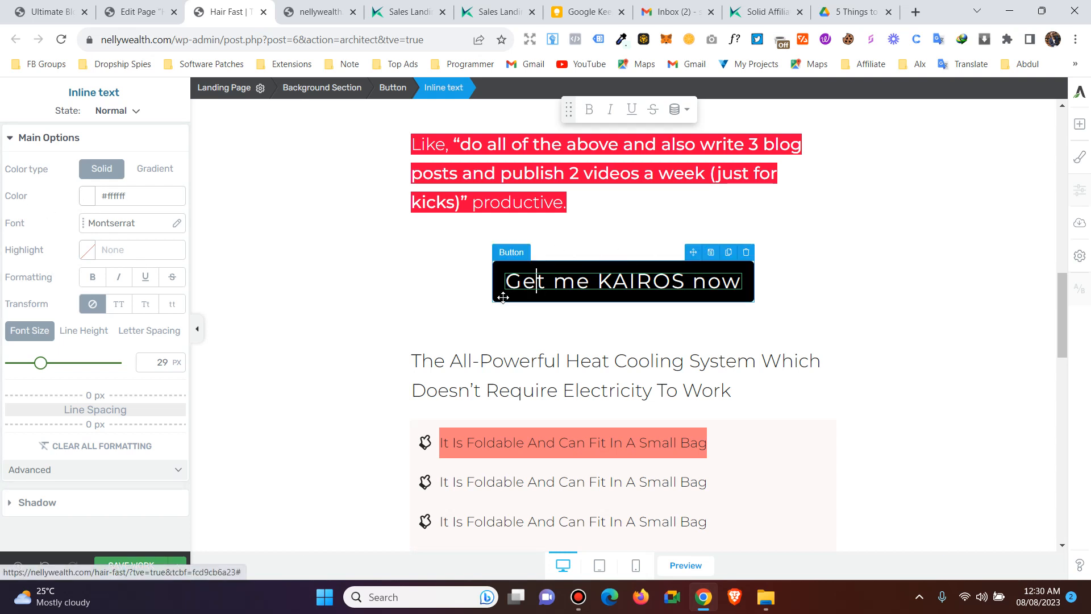
click(403, 295)
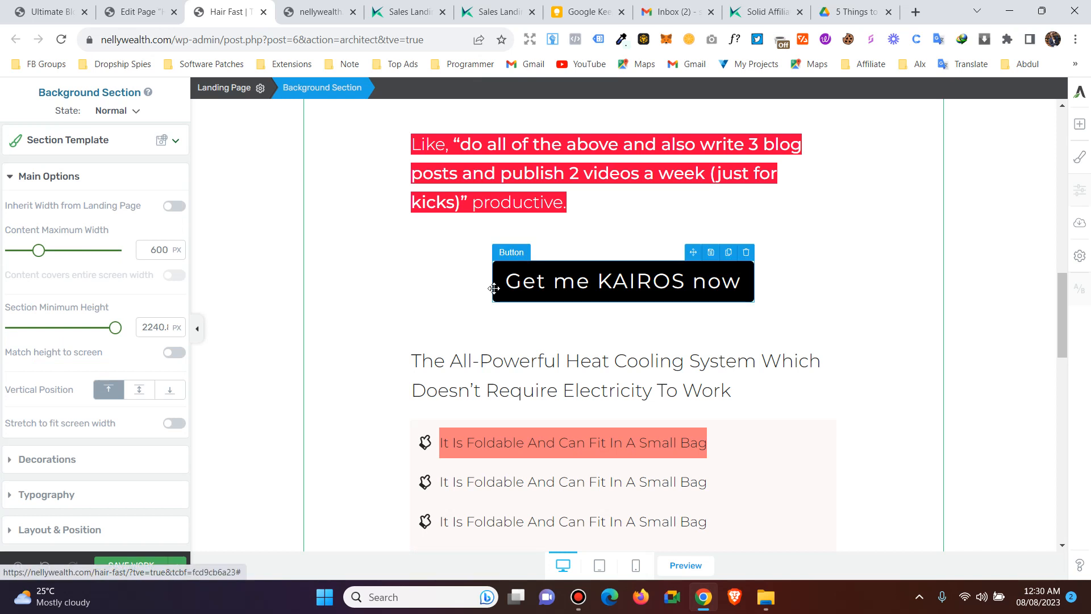
click(526, 283)
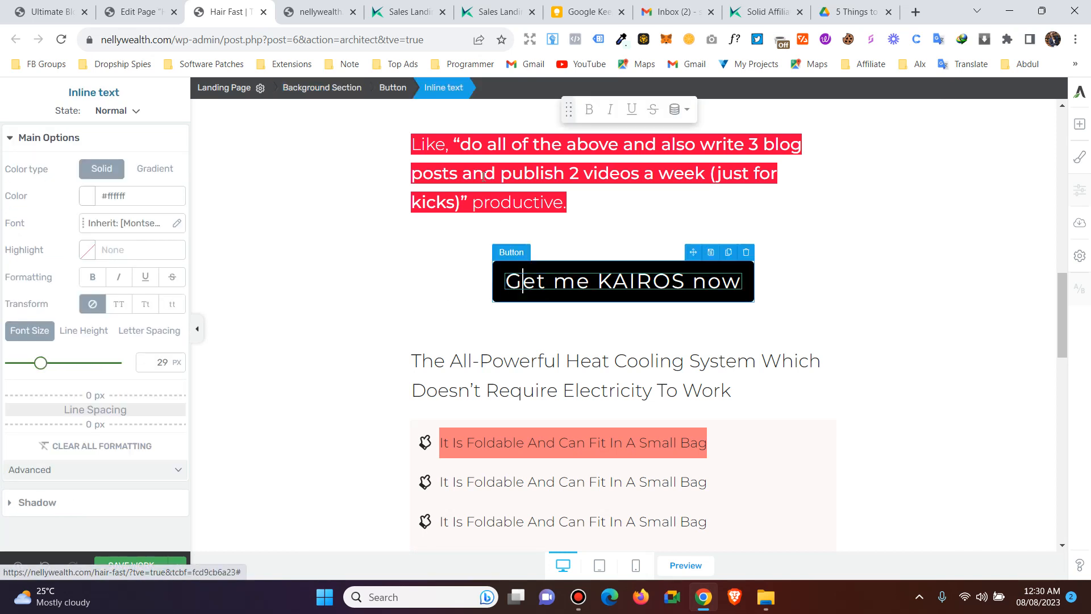
click(392, 91)
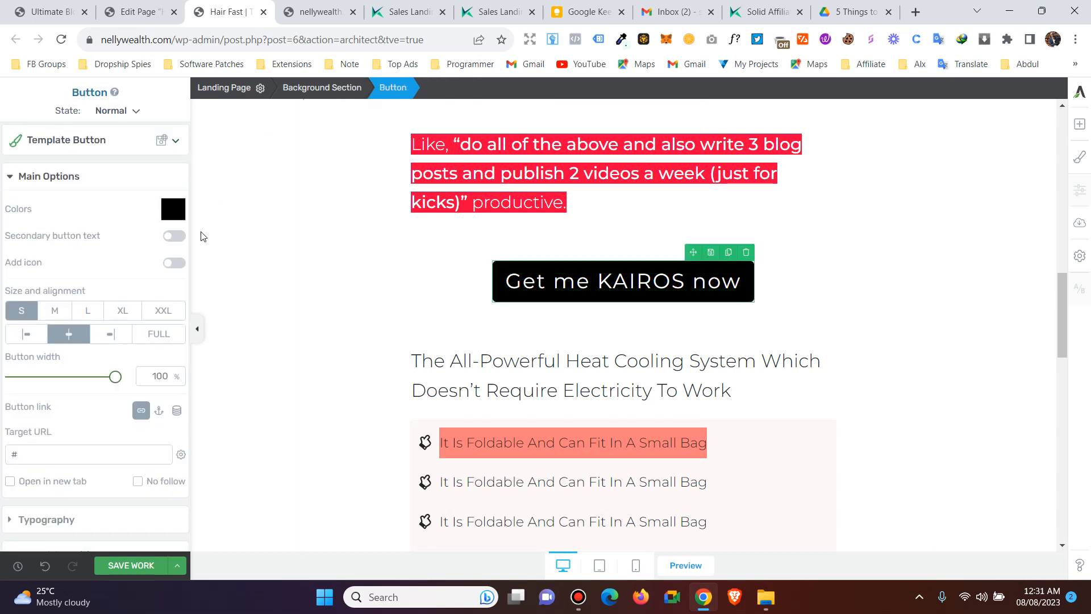
- Make the button dark blue, remove its secondary text, and add an icon
click(173, 208)
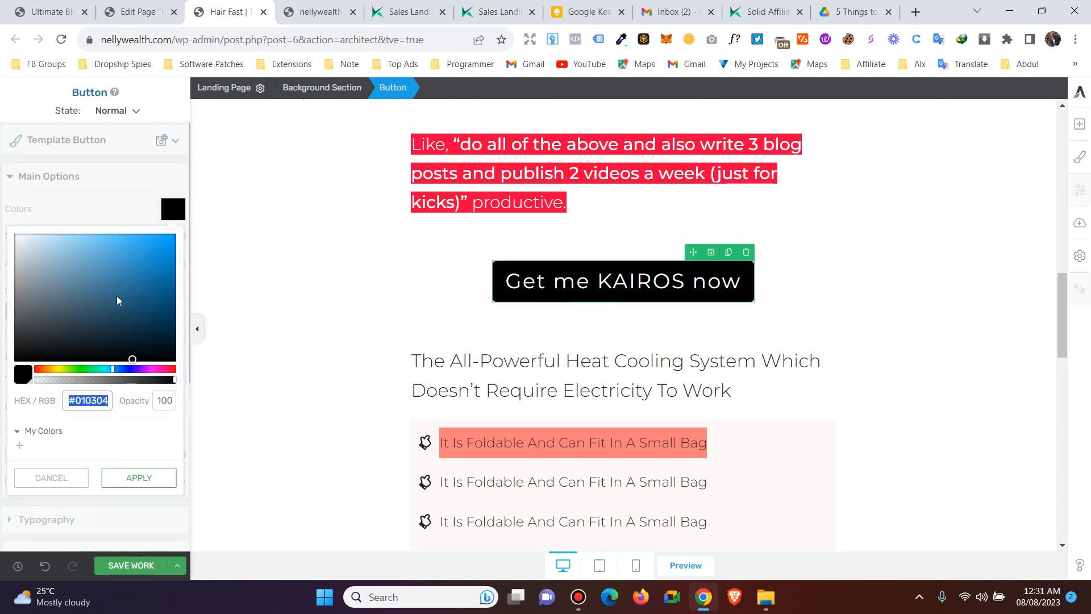
click(171, 250)
drag(171, 251, 171, 278)
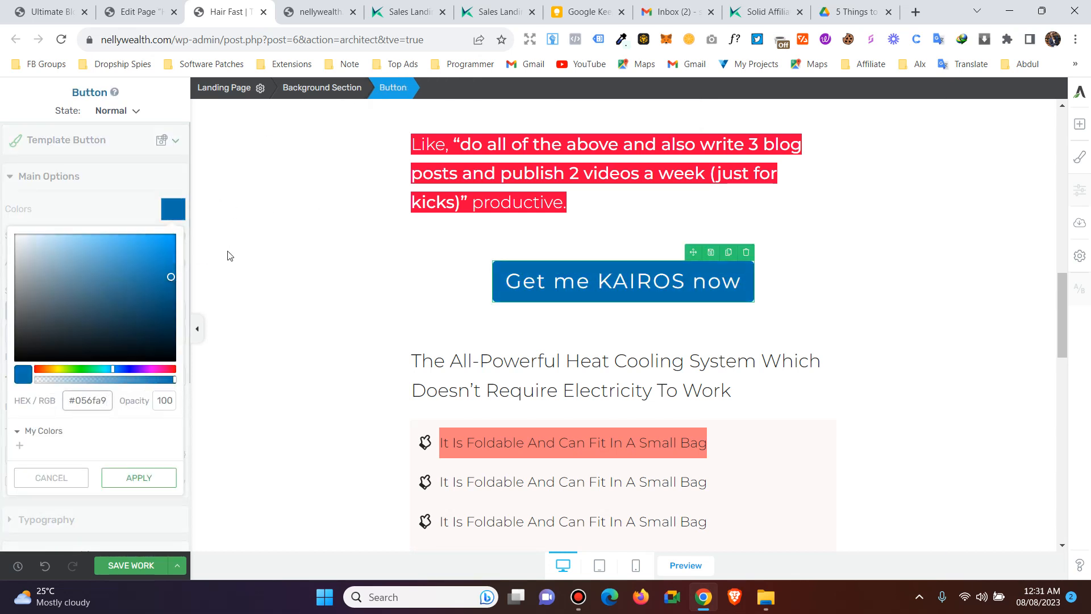
click(141, 479)
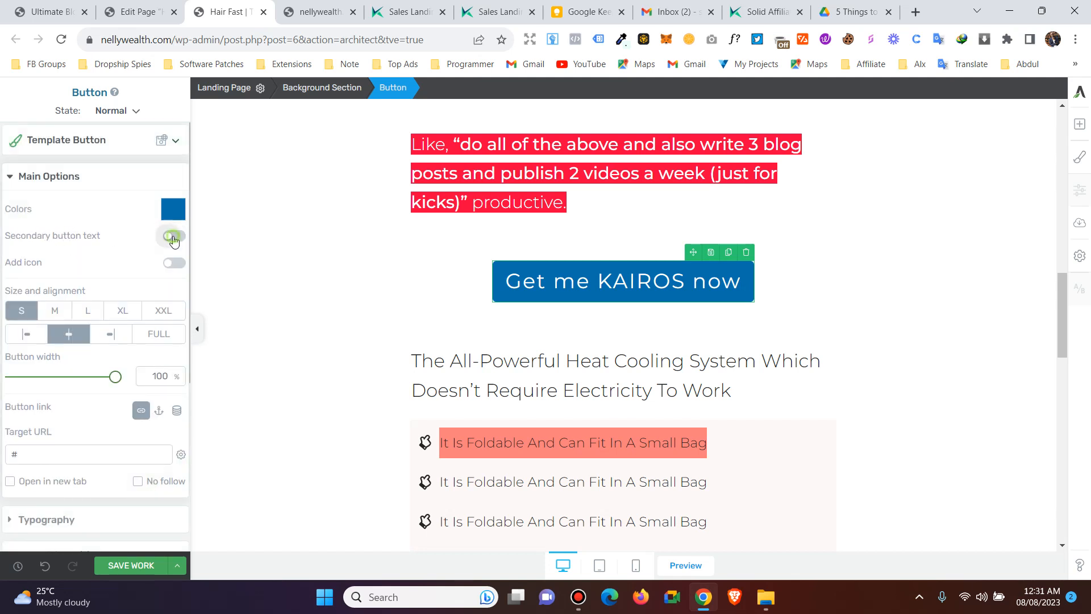
click(174, 238)
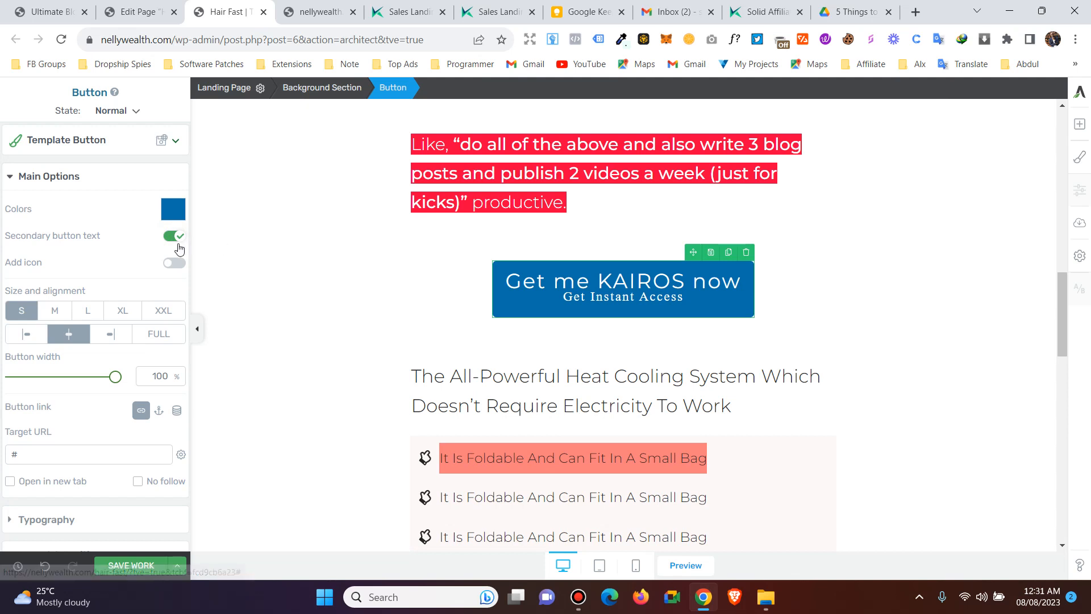
click(173, 245)
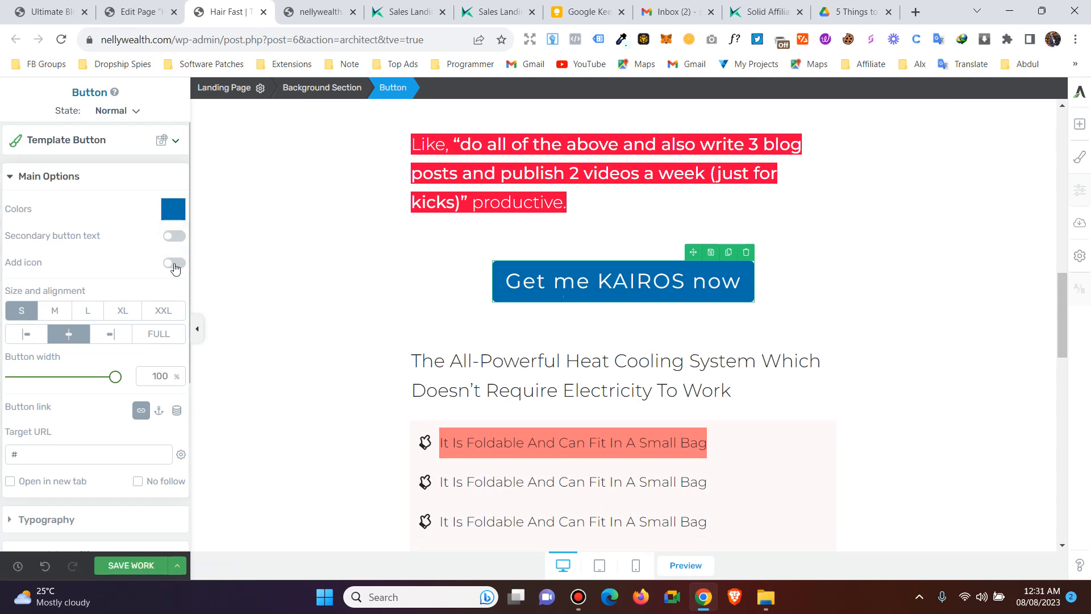
click(176, 269)
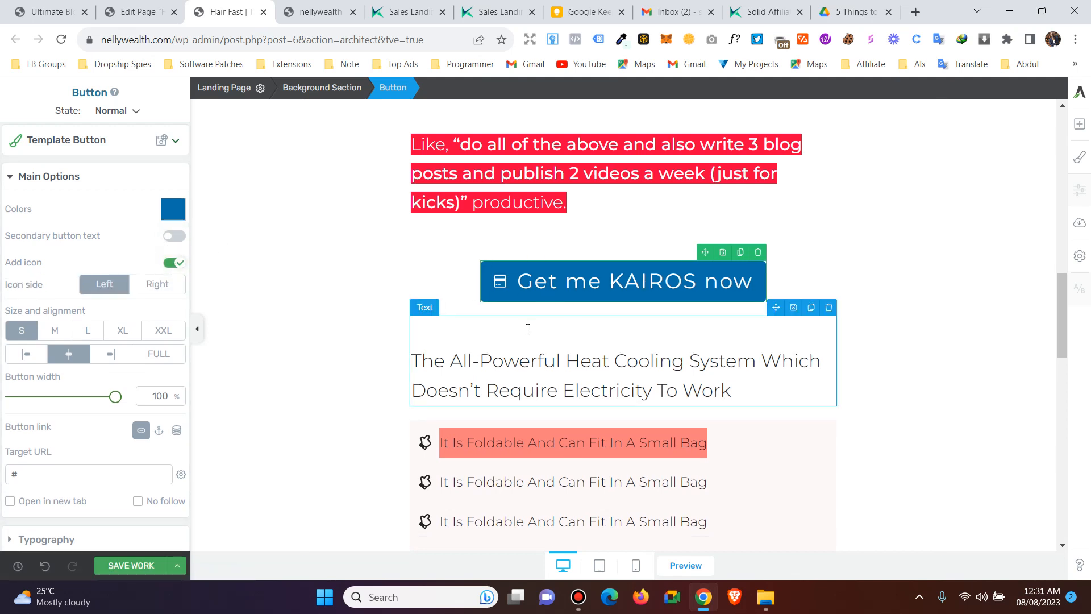
- Set the button to medium size, 100% width and centred alignment
scroll(80, 307, down, 1)
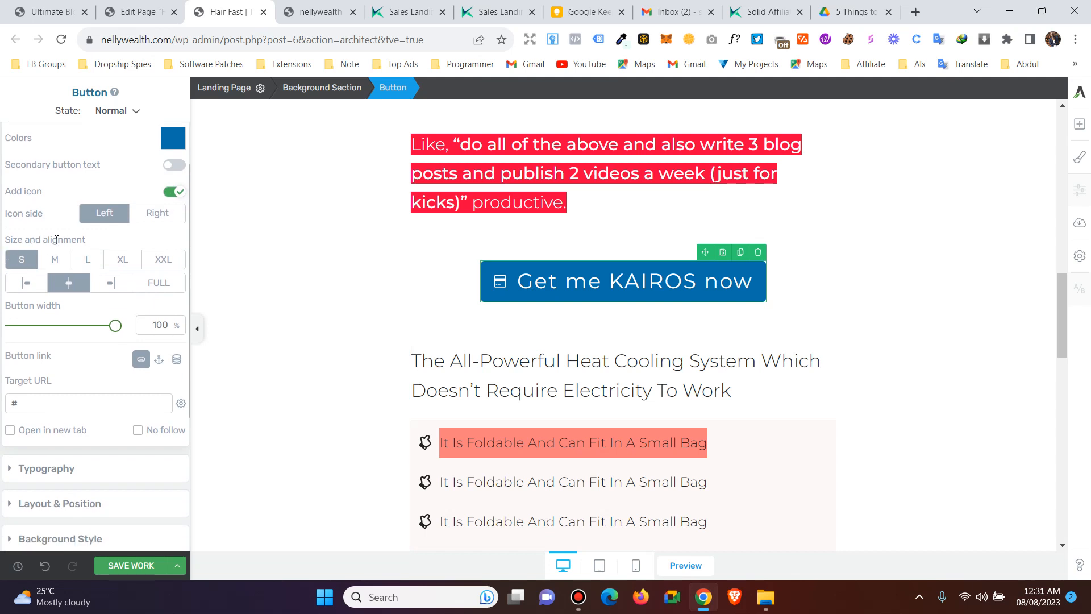
click(68, 260)
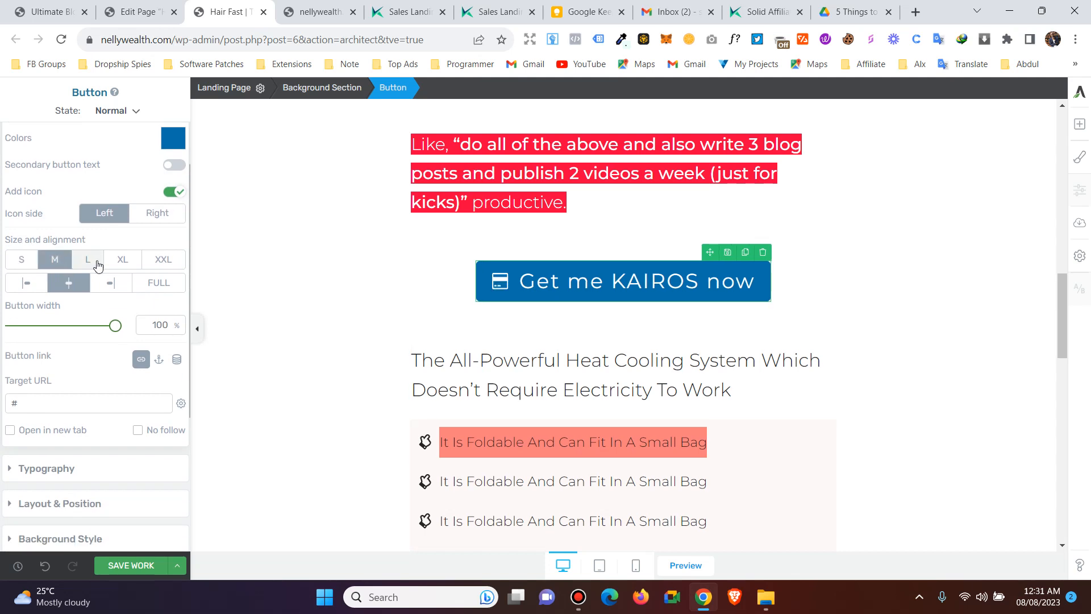
click(97, 263)
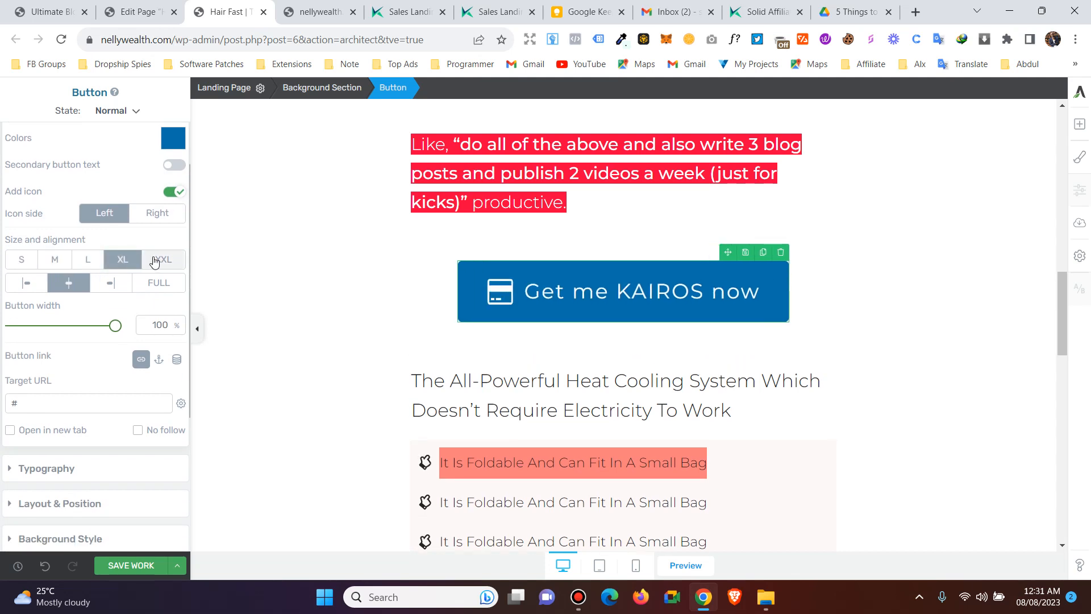
click(154, 262)
click(20, 265)
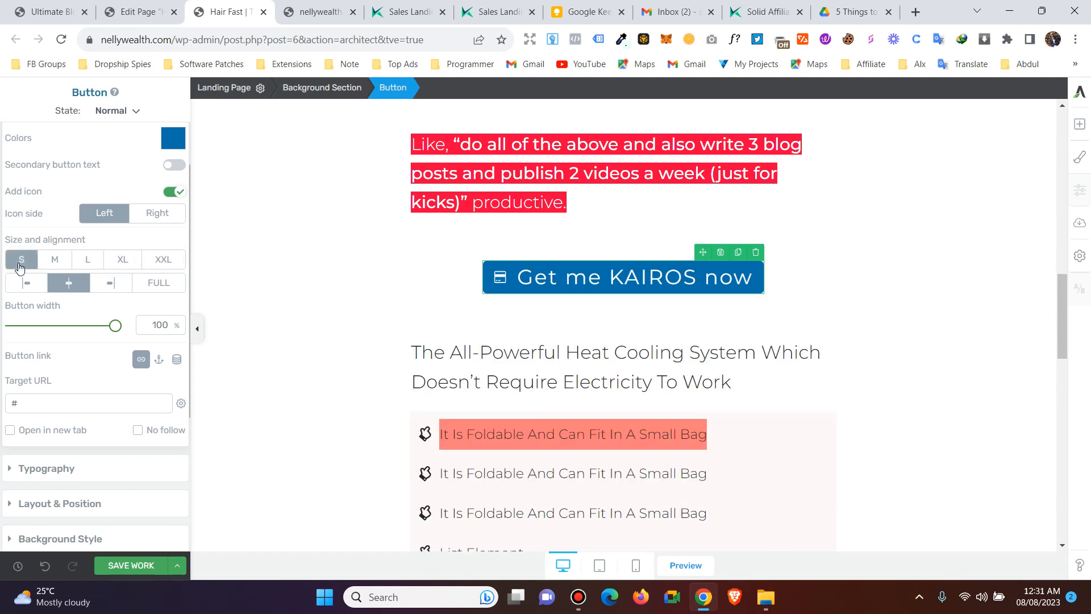
drag(113, 325, 183, 322)
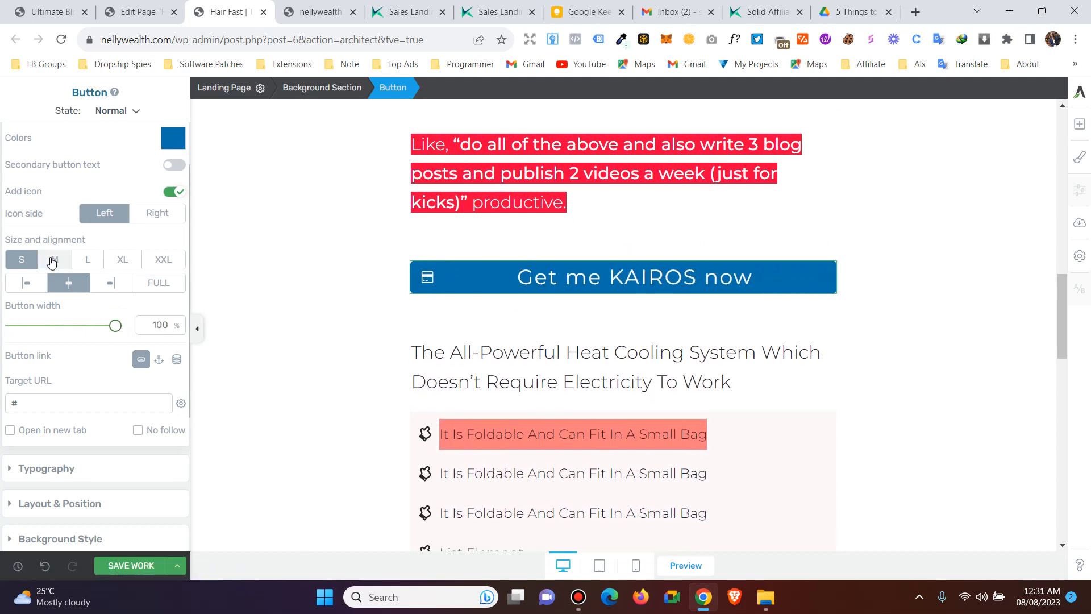
click(53, 259)
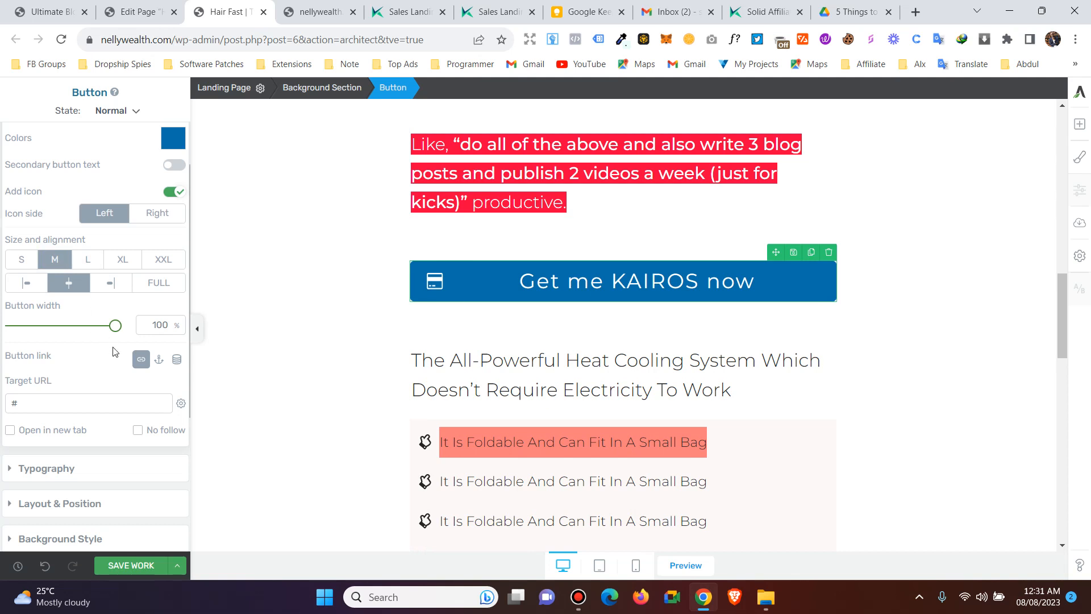
click(154, 284)
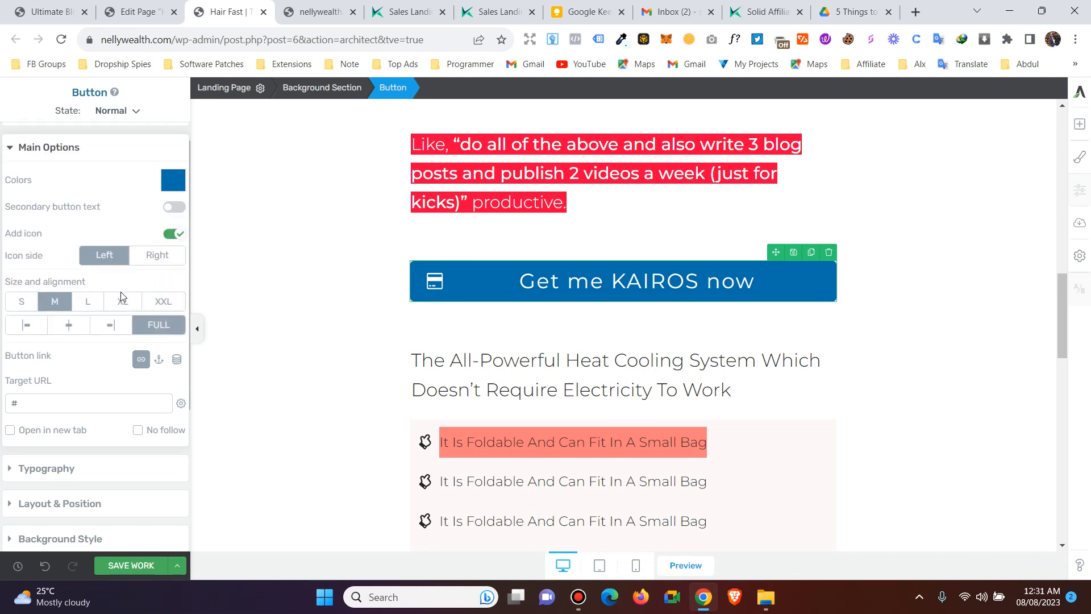
click(63, 328)
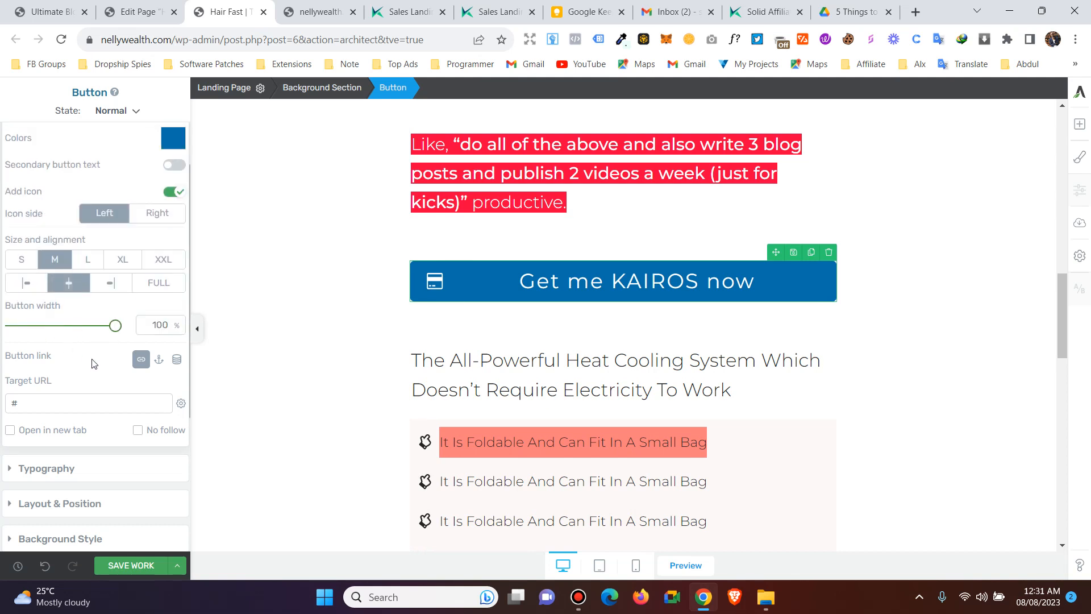
scroll(88, 359, down, 3)
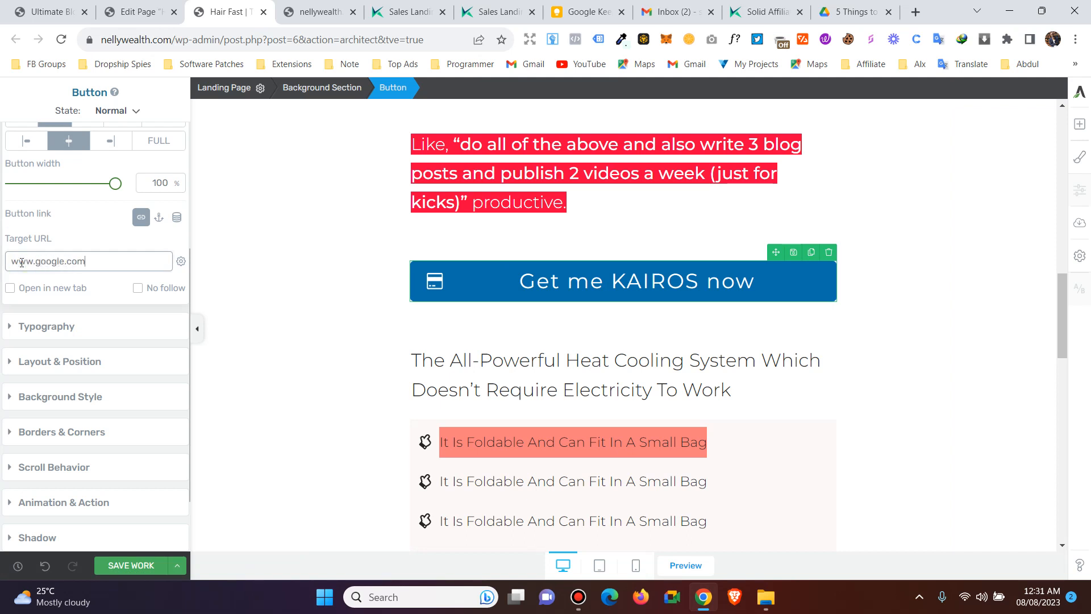
- Make the button's link open in a new tab
click(39, 295)
click(119, 266)
scroll(90, 361, down, 2)
click(43, 246)
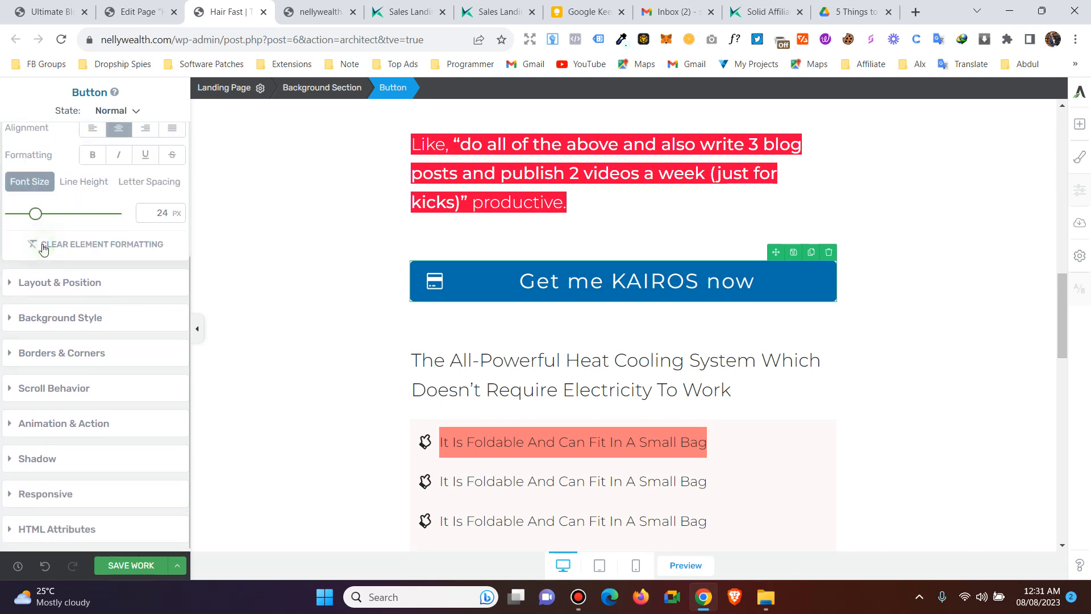
scroll(85, 216, up, 3)
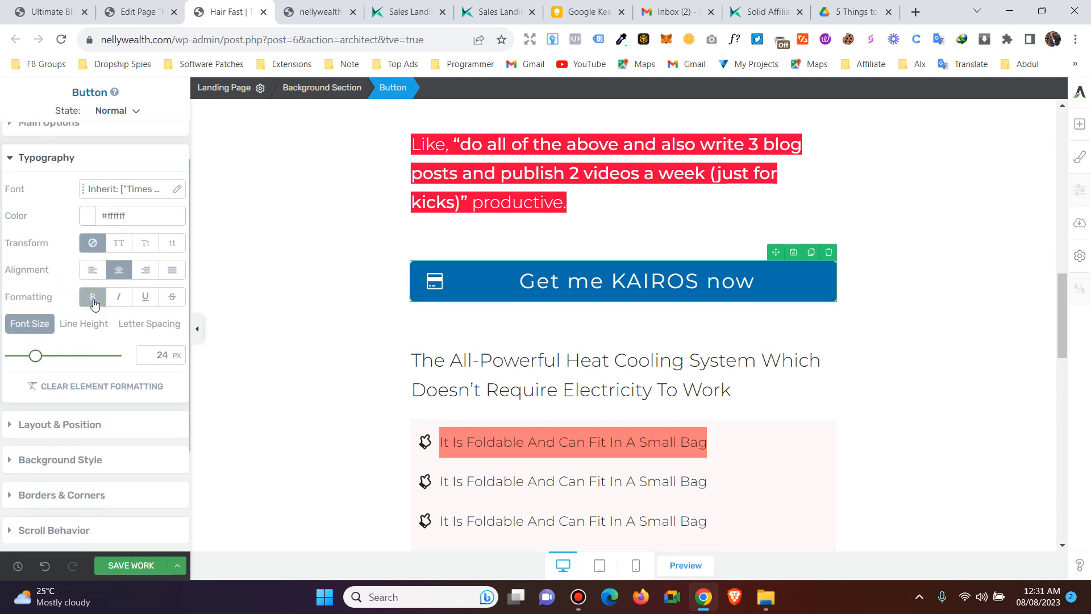
- Make the button text bold and increase its font size
double_click(612, 284)
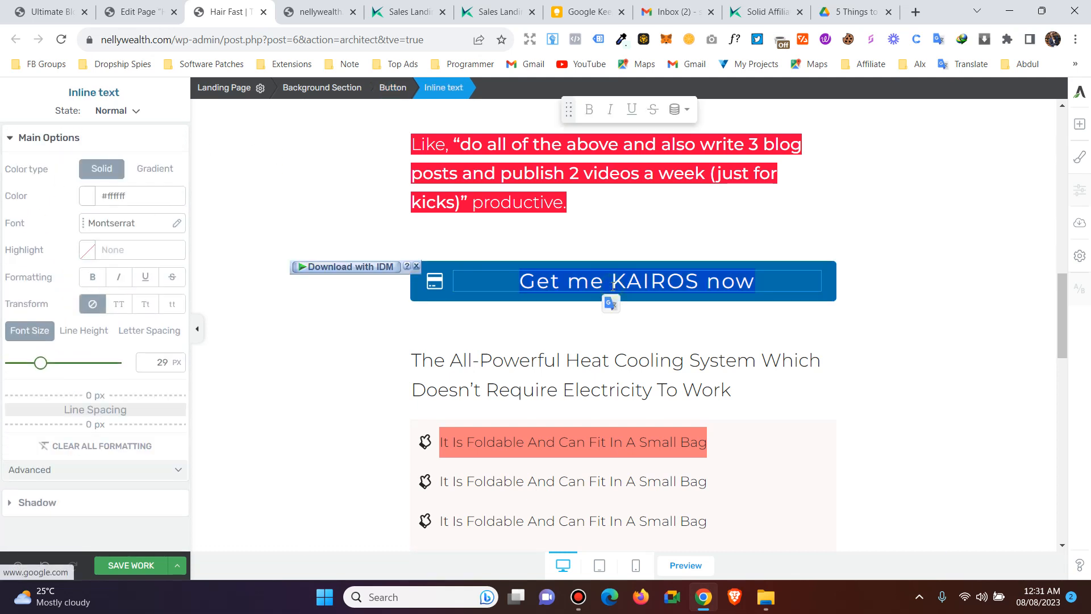
click(92, 276)
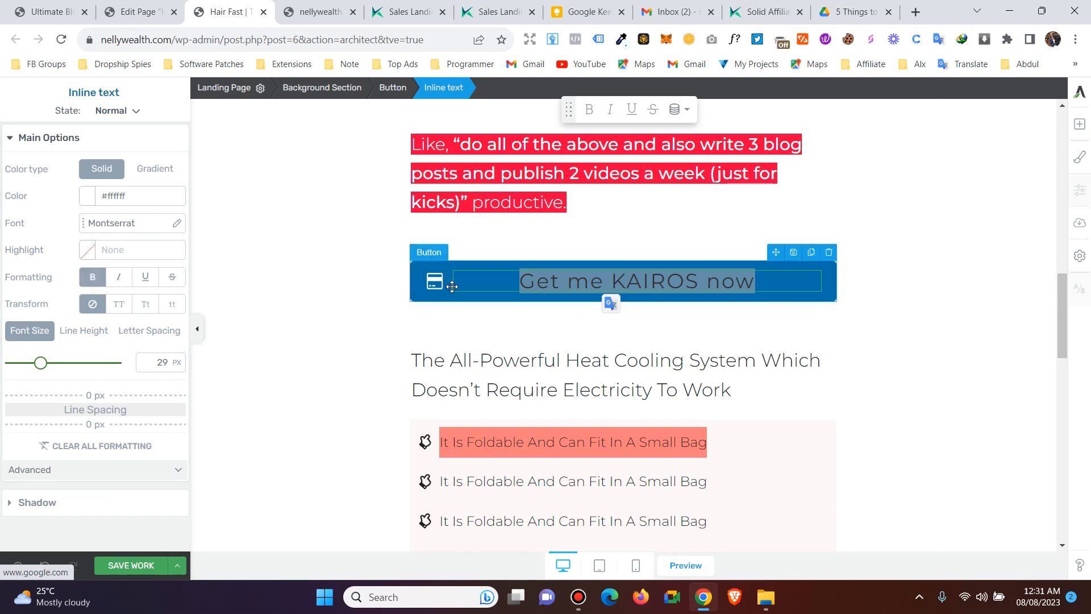
drag(38, 371, 44, 373)
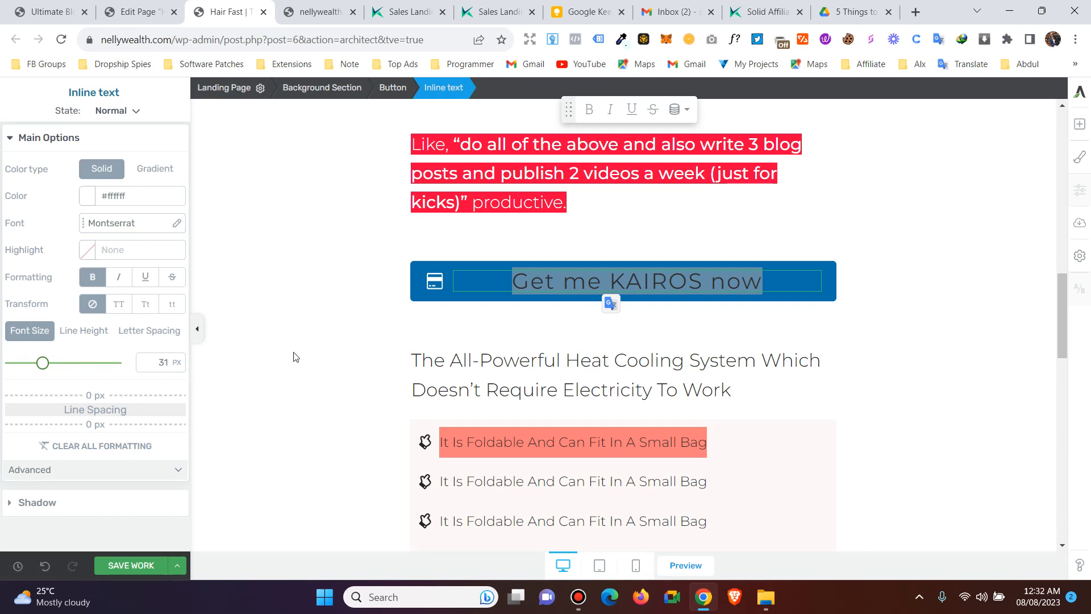
click(423, 294)
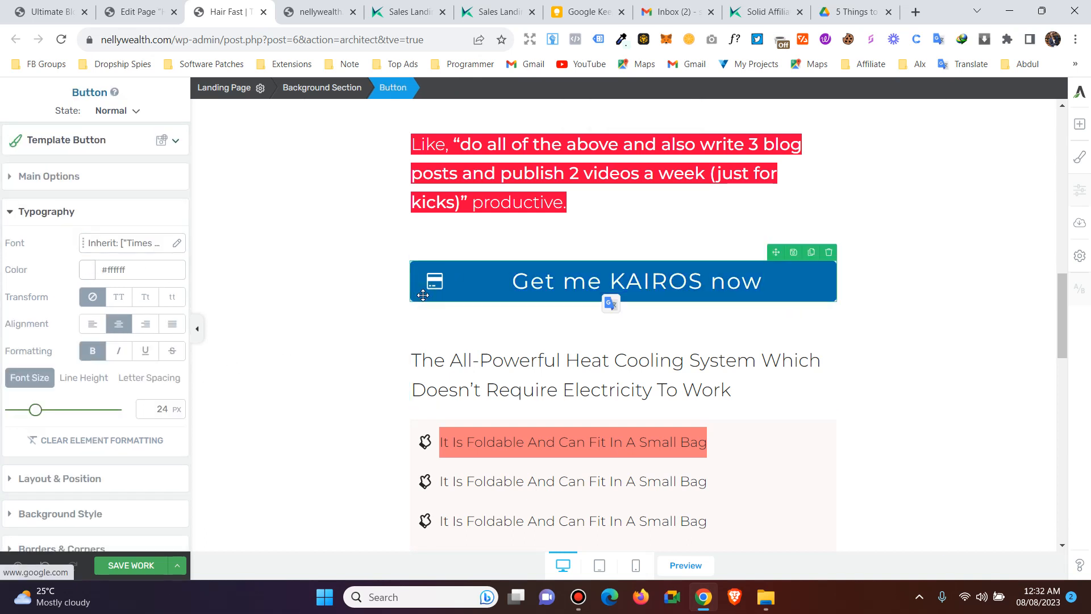
- Save the page changes
scroll(112, 355, down, 3)
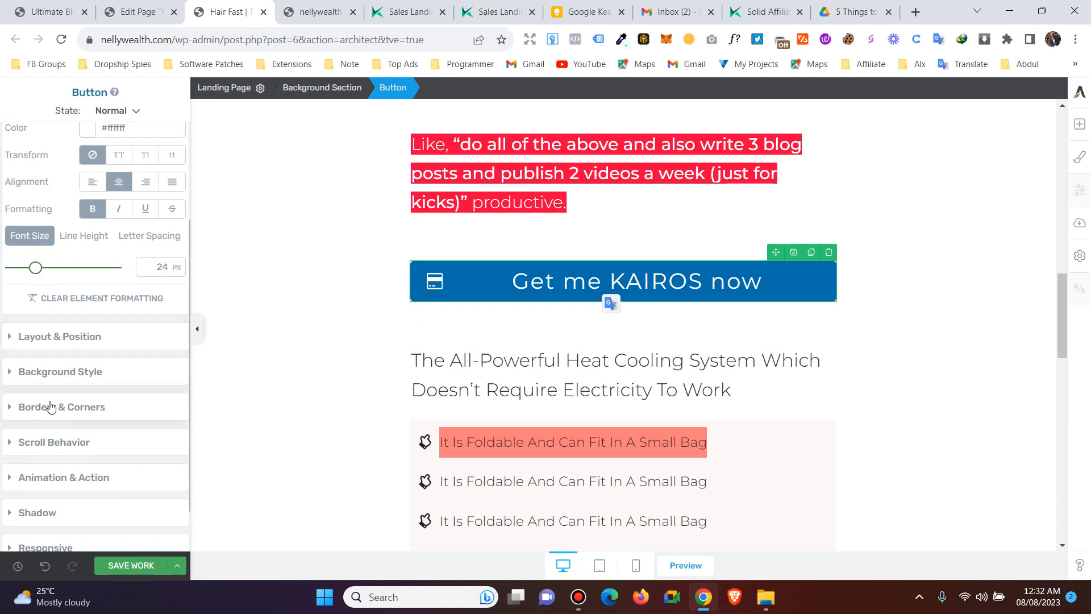
scroll(80, 523, down, 1)
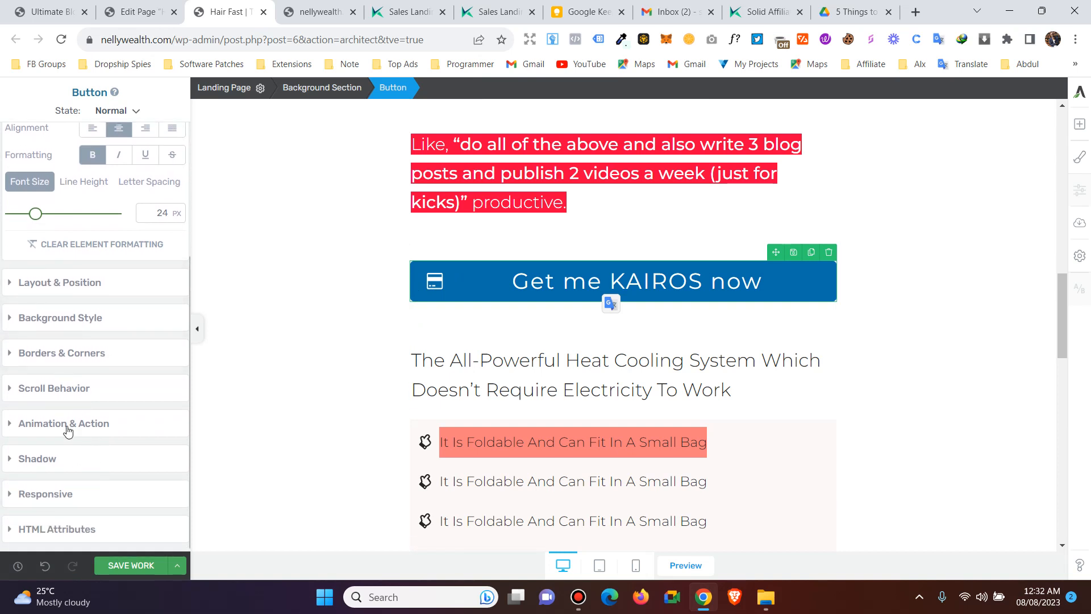
click(132, 565)
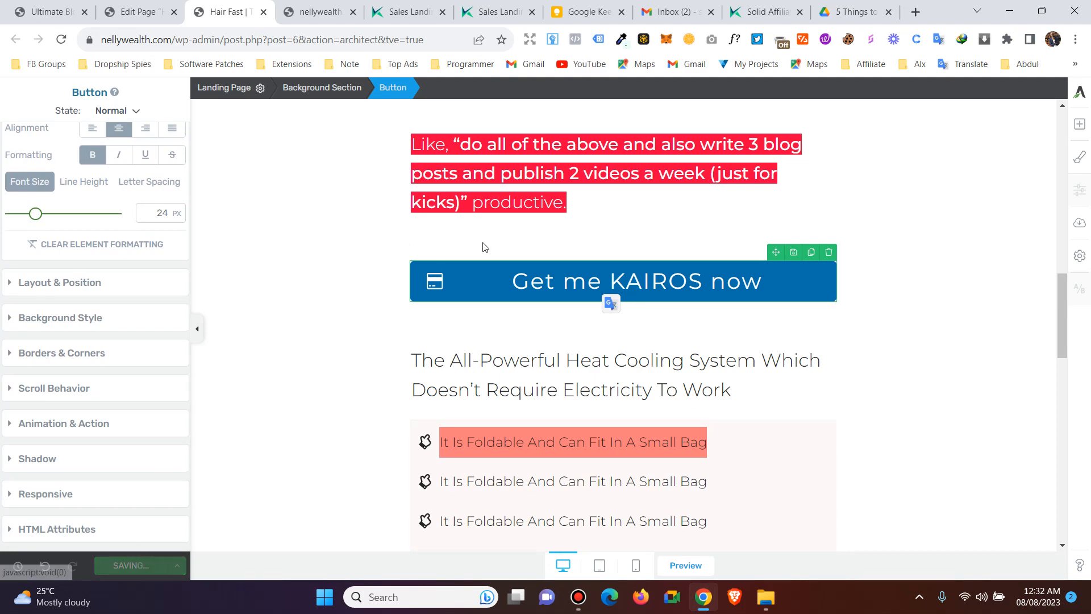
click(321, 11)
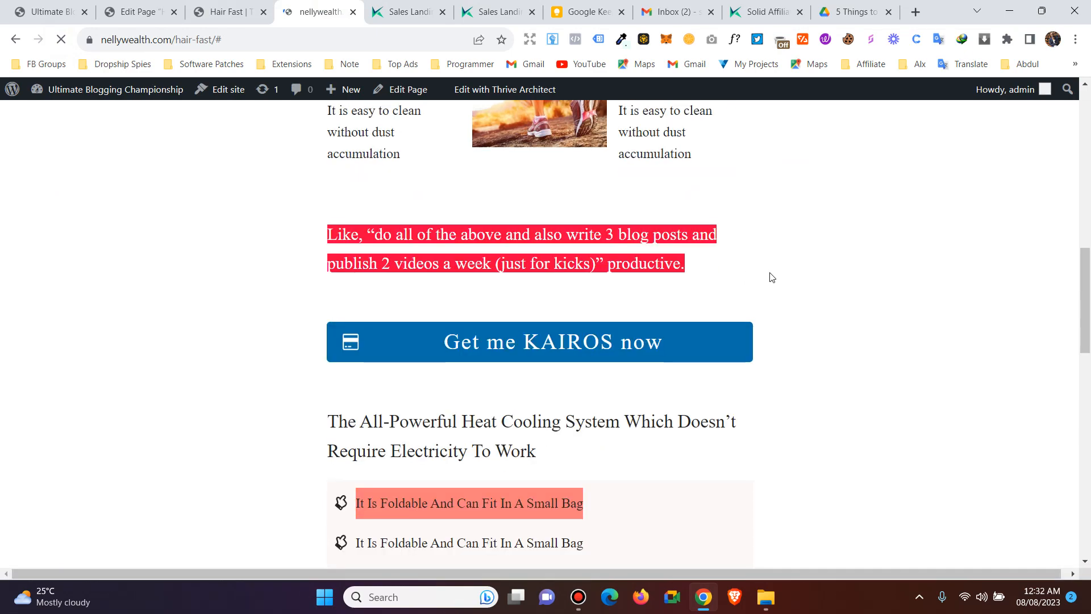
- Test the live KAIROS button, close the Google tab it opens, and return to the editor
scroll(771, 277, up, 13)
scroll(550, 307, down, 14)
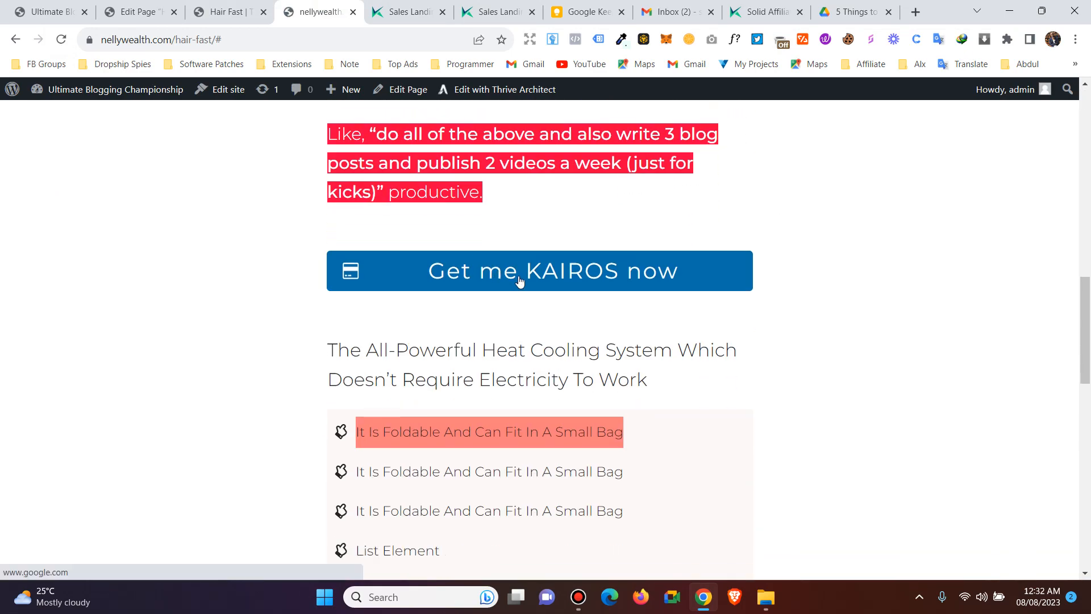
click(518, 278)
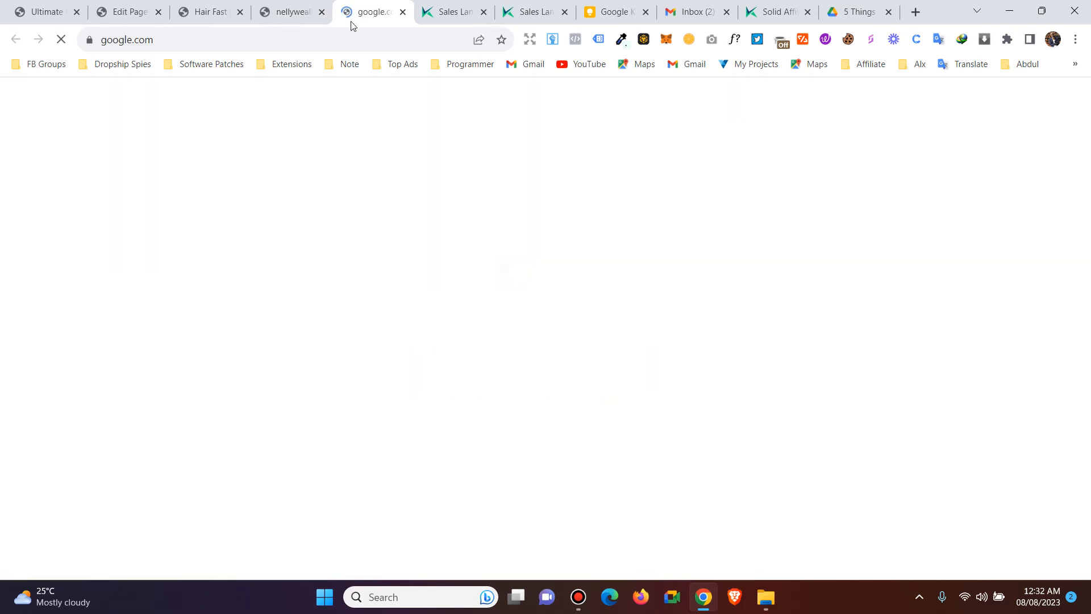
click(403, 12)
click(210, 12)
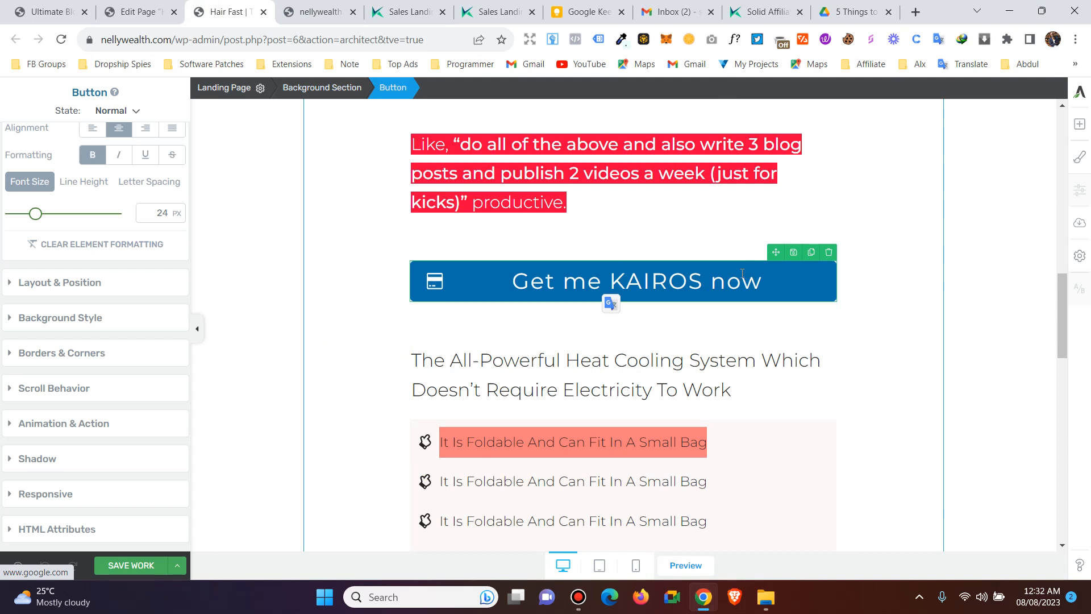
- Search elements for 'but' and drop a Call to Action block below the button
click(1078, 124)
click(973, 106)
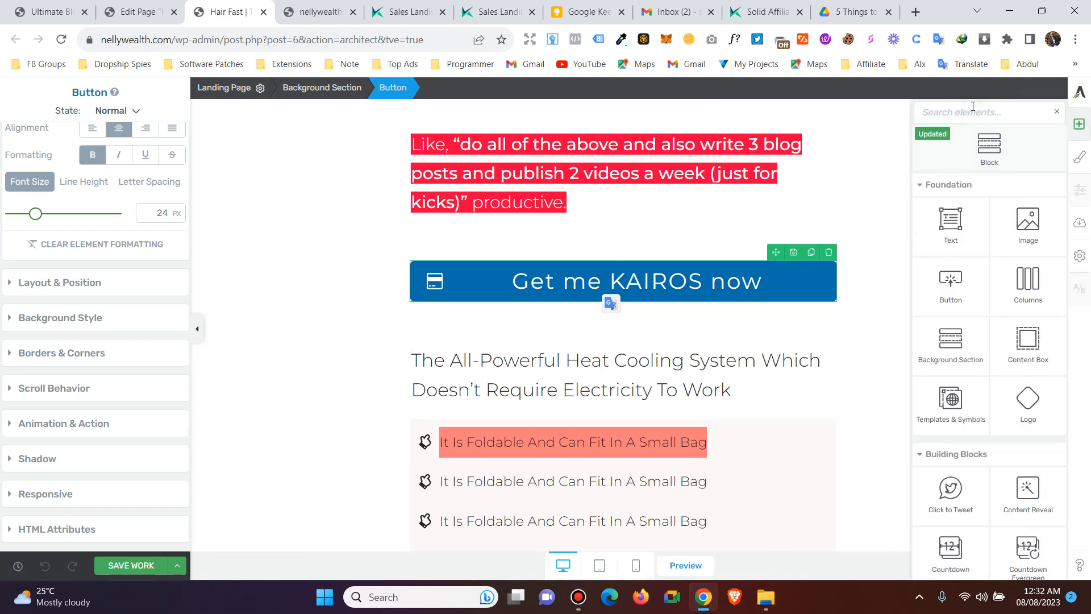
text(but)
drag(950, 269, 613, 351)
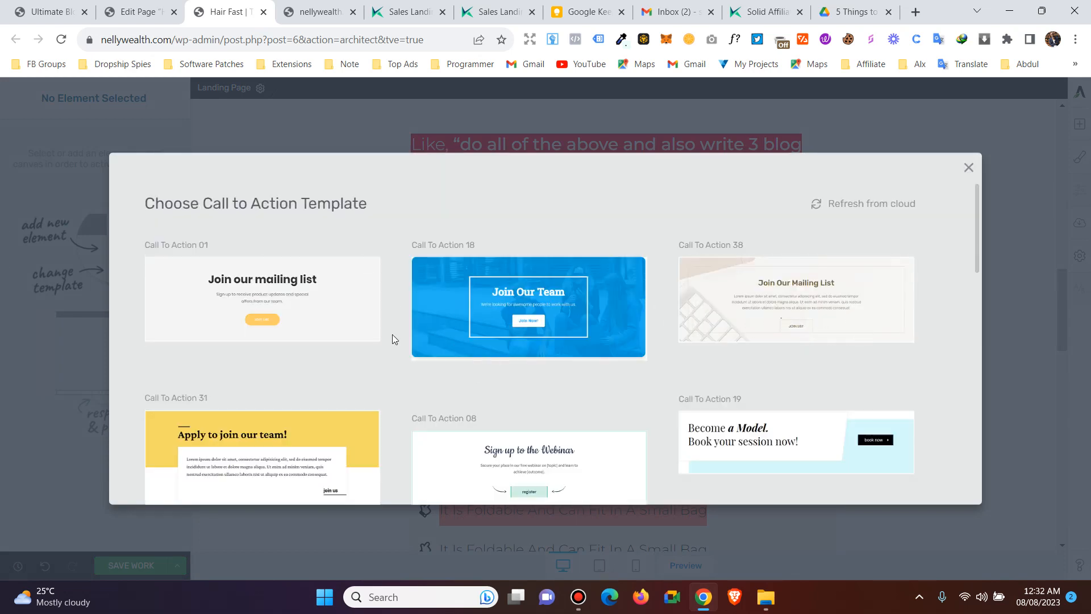
scroll(319, 363, down, 3)
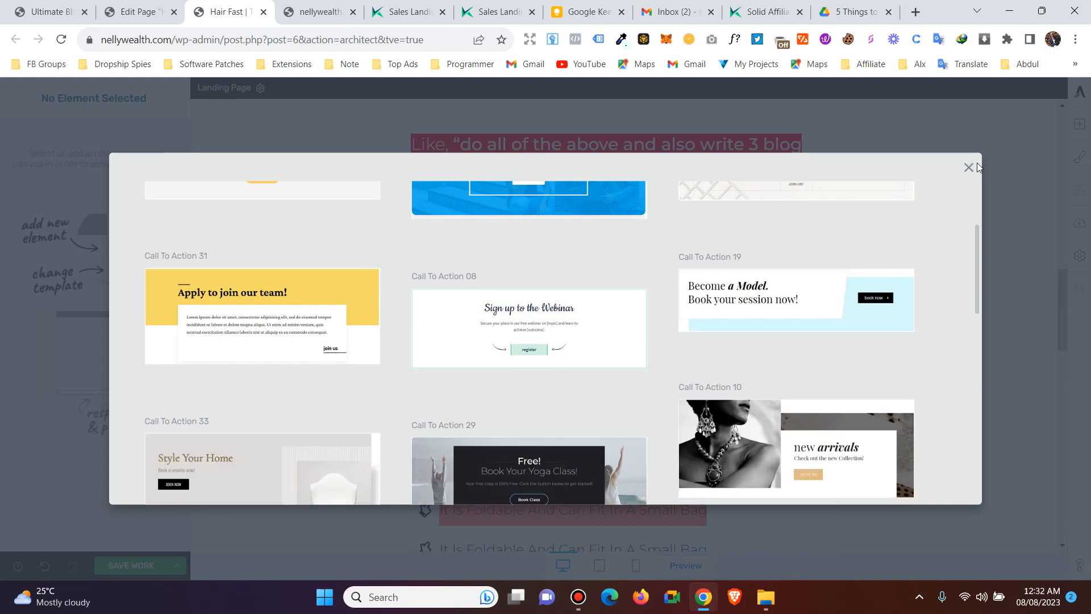
click(968, 168)
scroll(813, 290, up, 10)
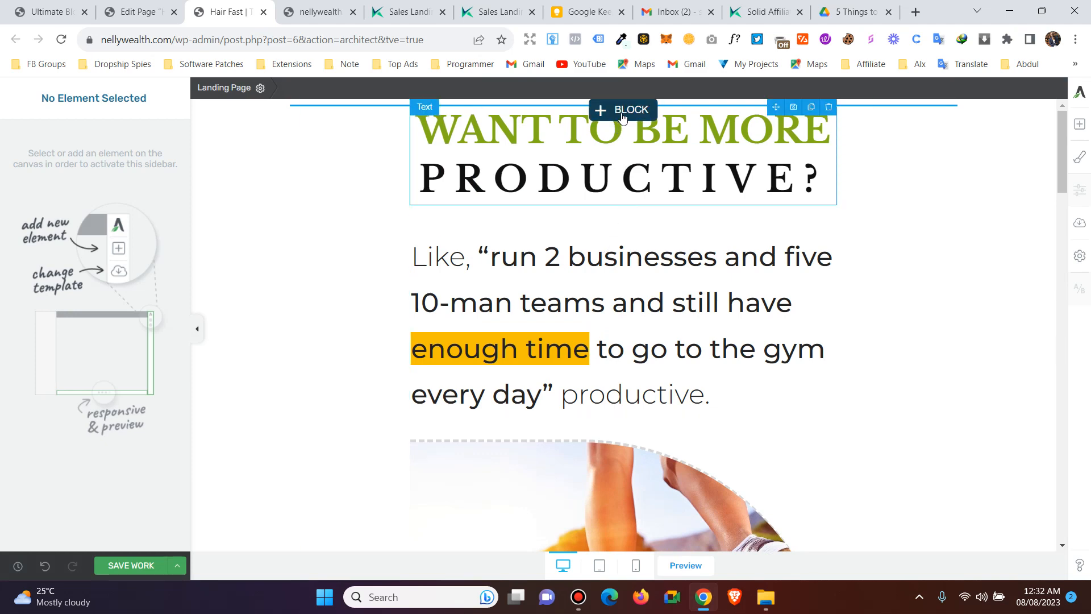
- Duplicate the 'WANT TO BE MORE PRODUCTIVE?' heading and scroll to the coaching-call section
click(813, 108)
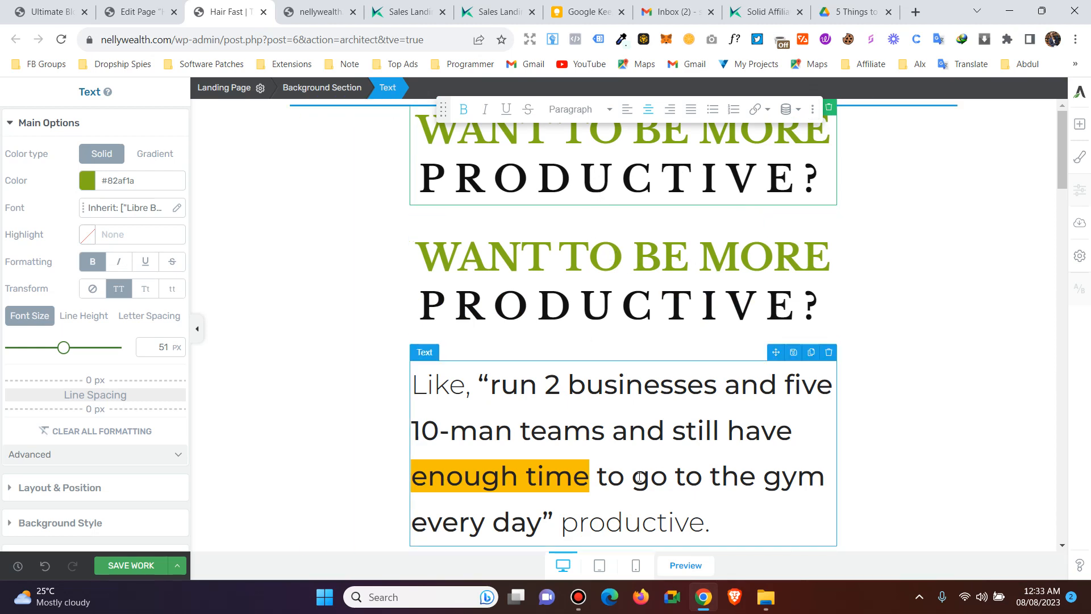
scroll(583, 350, down, 6)
scroll(404, 351, down, 9)
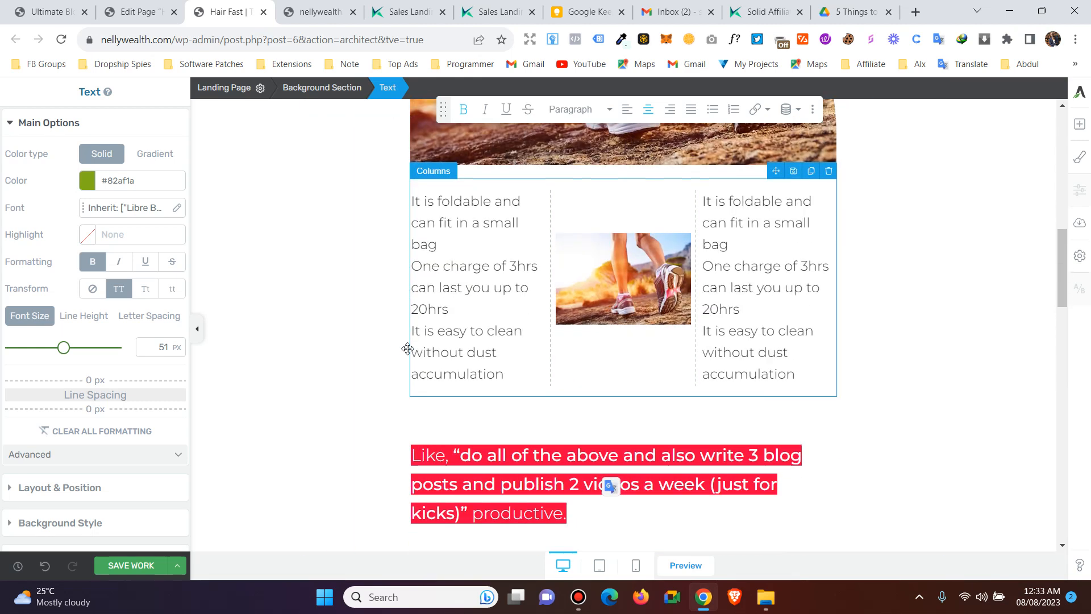
scroll(375, 358, down, 15)
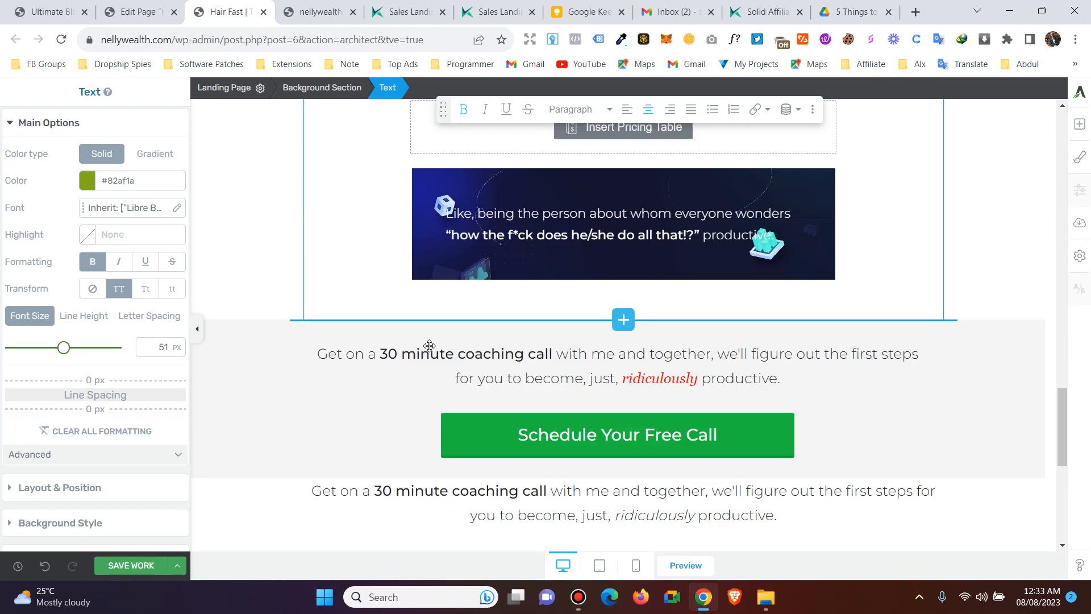
scroll(480, 321, up, 2)
scroll(623, 394, down, 3)
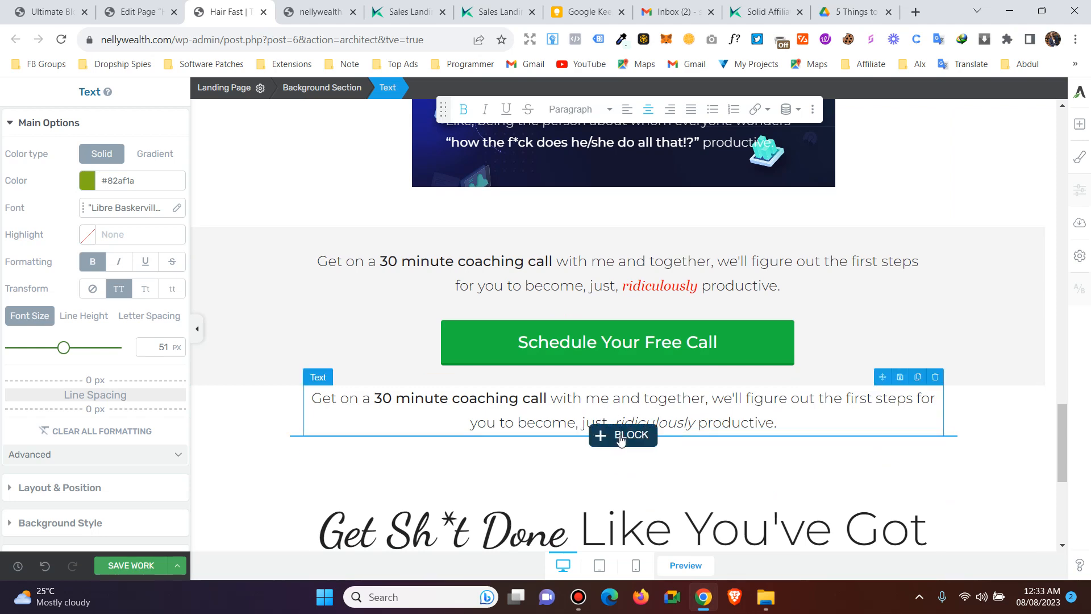
- Open the block library below the text and show all 67 blocks
click(620, 436)
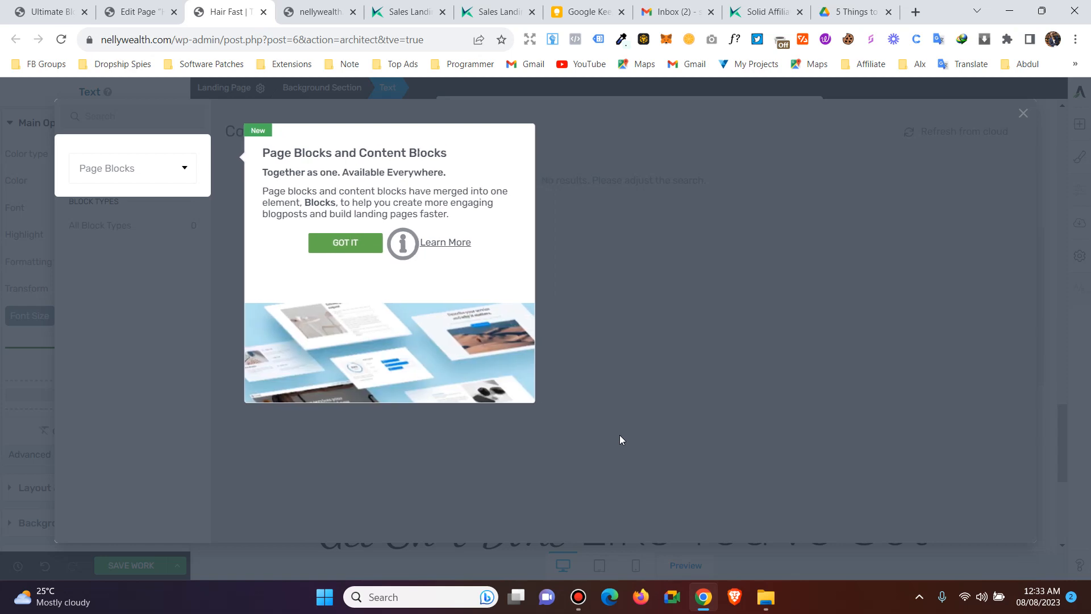
click(327, 252)
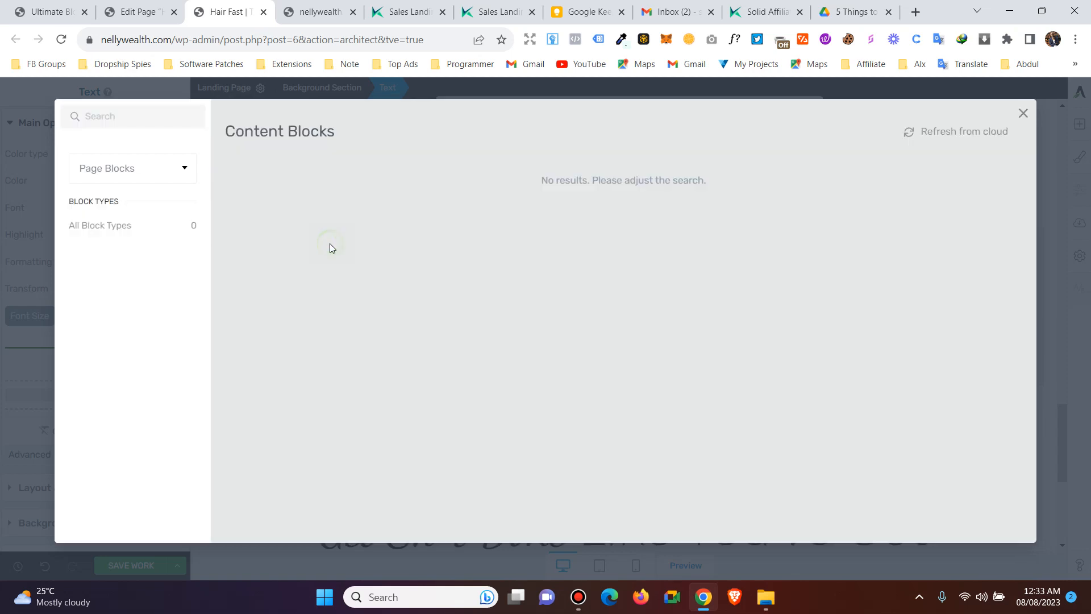
click(169, 175)
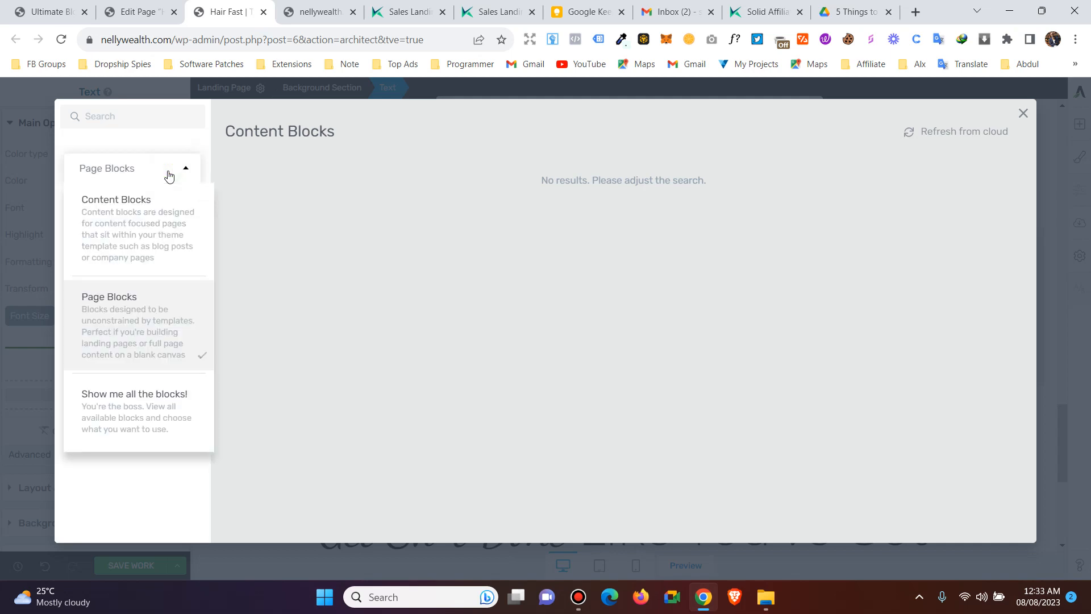
click(151, 219)
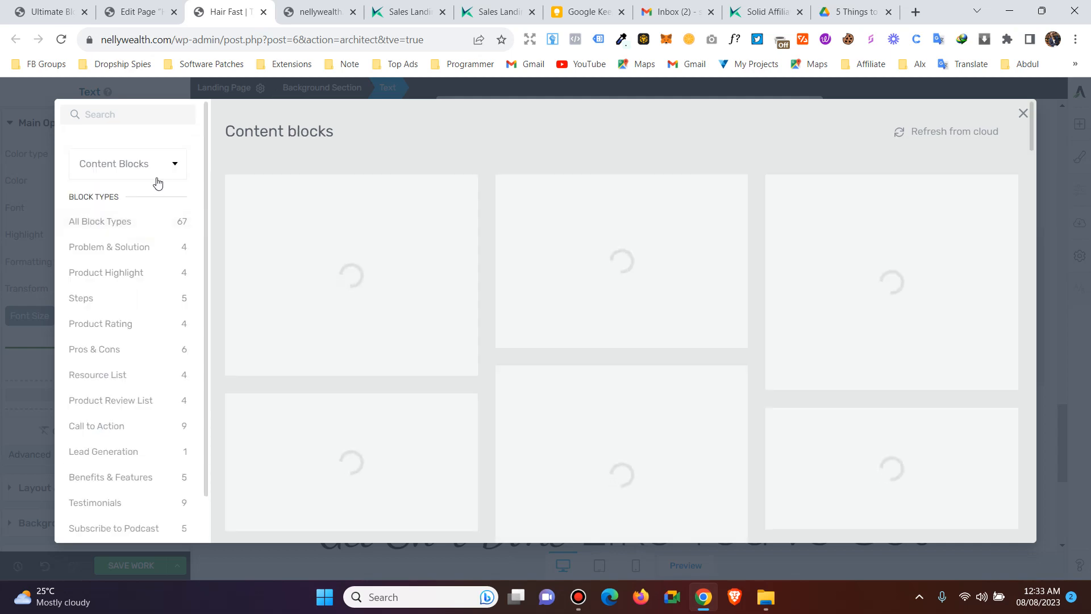
click(158, 174)
click(163, 172)
click(162, 168)
click(133, 317)
click(145, 185)
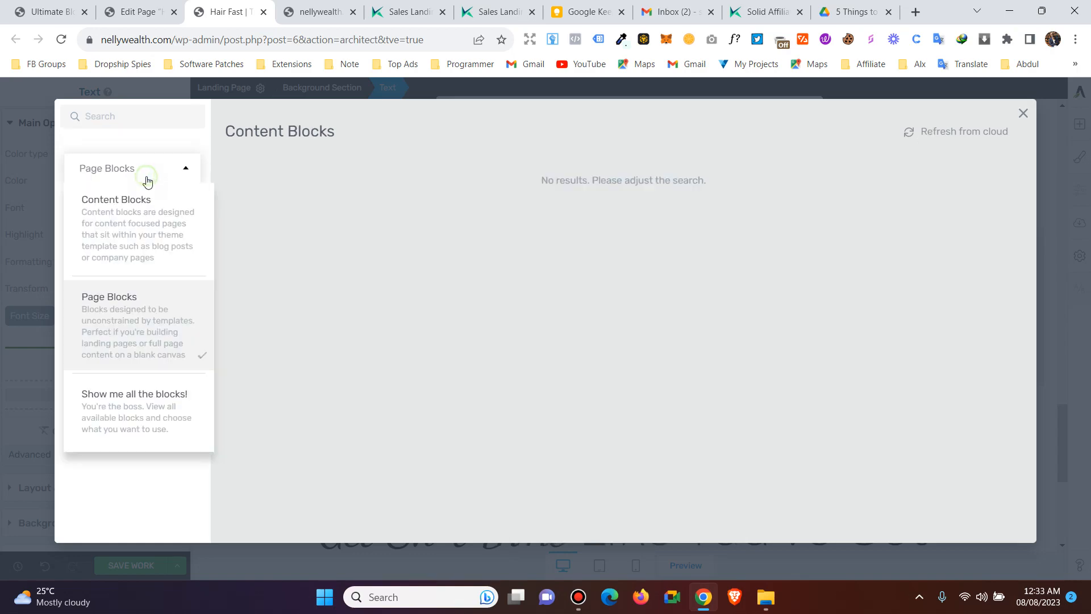
click(136, 395)
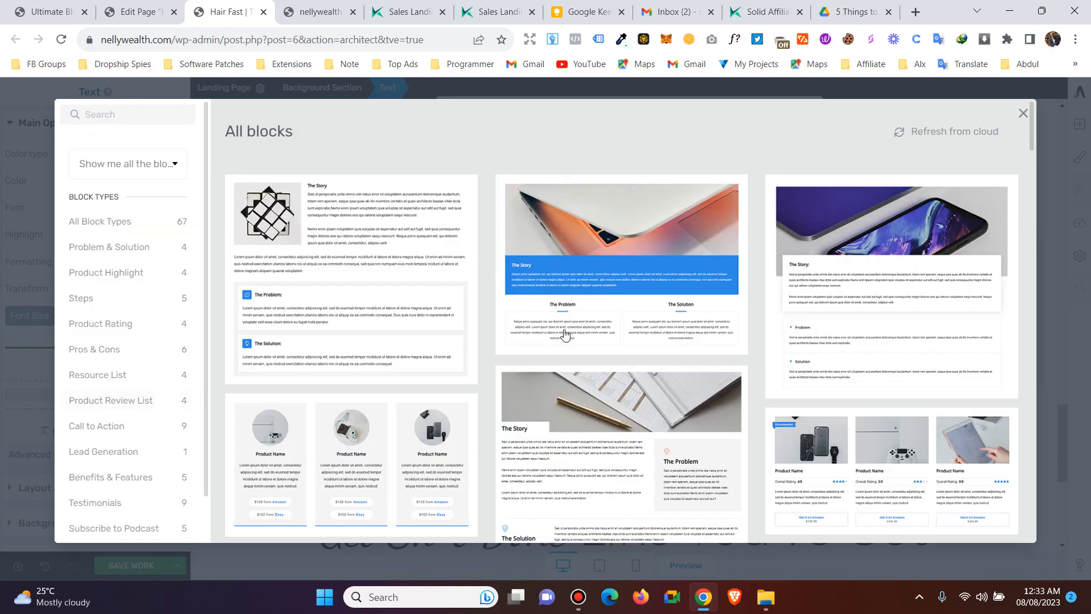
- Scroll through the block list to the List of Steps template
scroll(657, 272, down, 4)
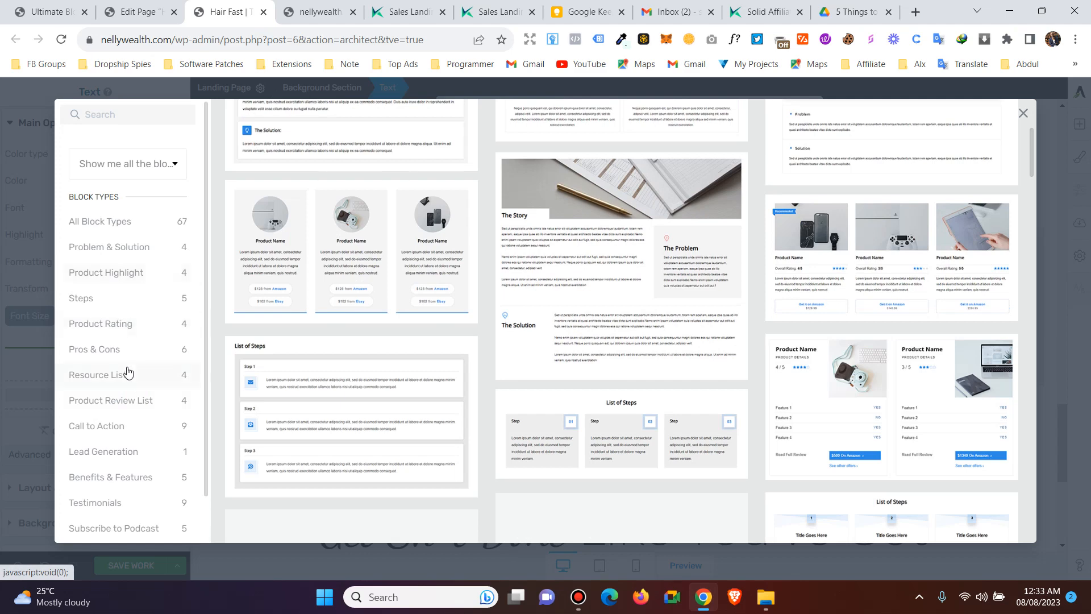
scroll(127, 370, down, 2)
scroll(420, 313, down, 2)
scroll(423, 320, down, 2)
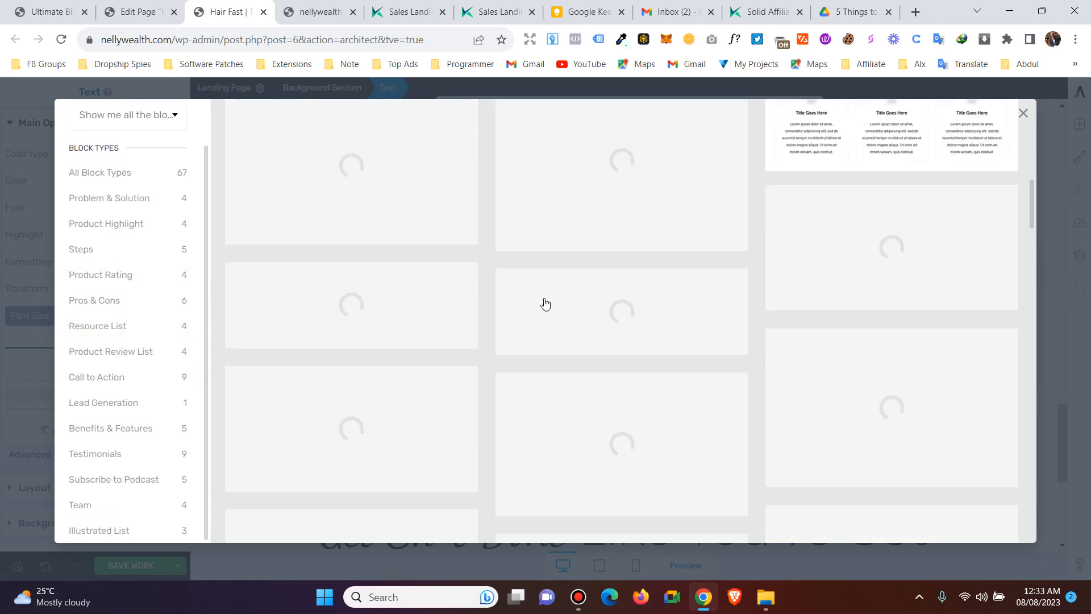
scroll(593, 364, down, 6)
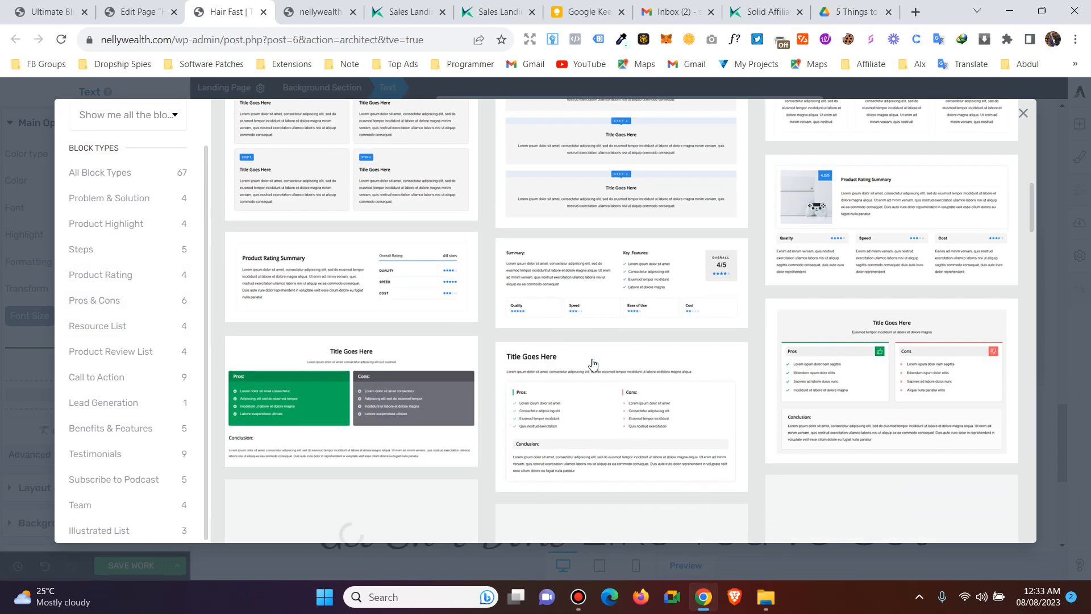
scroll(762, 359, down, 2)
scroll(759, 366, down, 1)
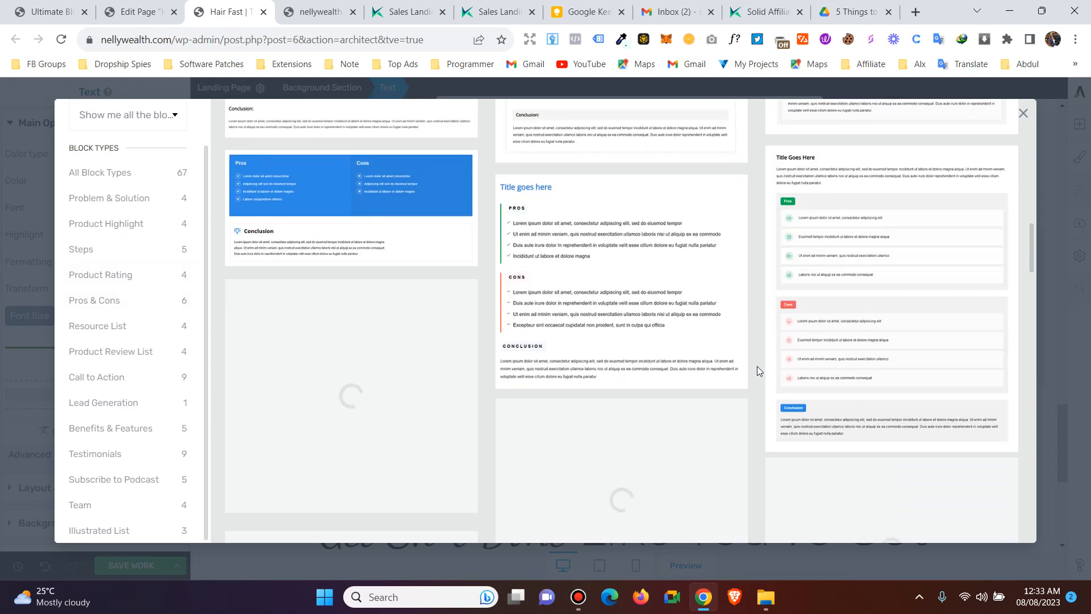
scroll(757, 366, down, 1)
scroll(757, 366, down, 3)
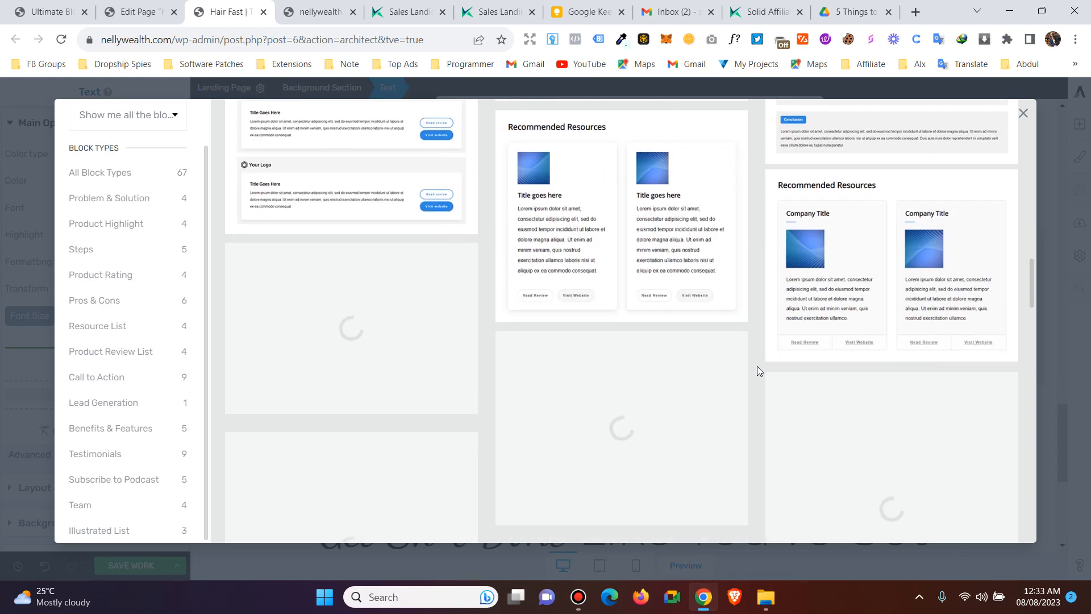
scroll(757, 366, up, 5)
scroll(757, 366, up, 15)
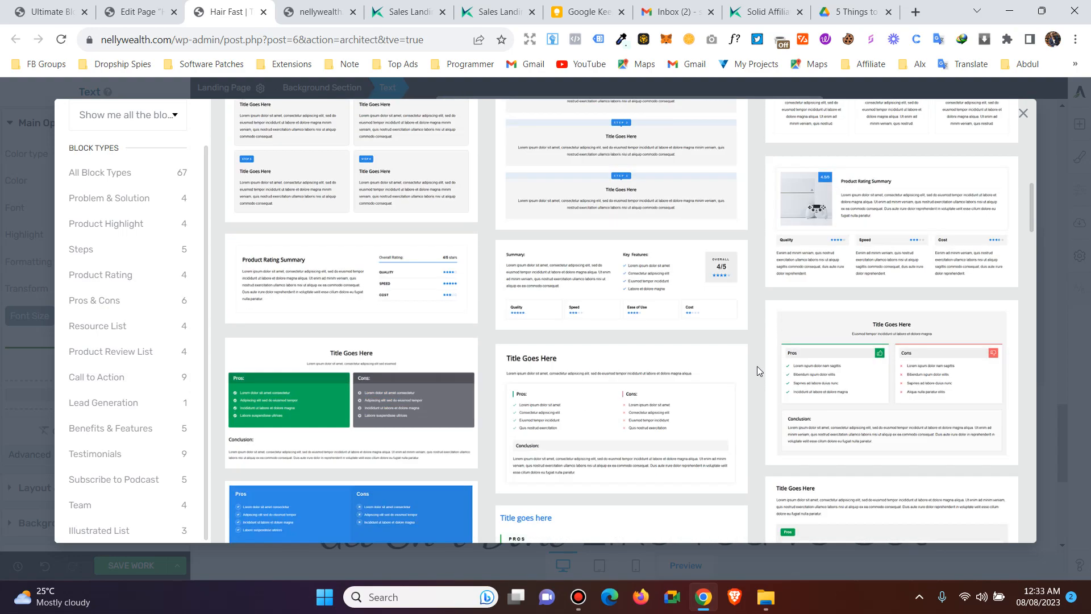
scroll(757, 366, down, 6)
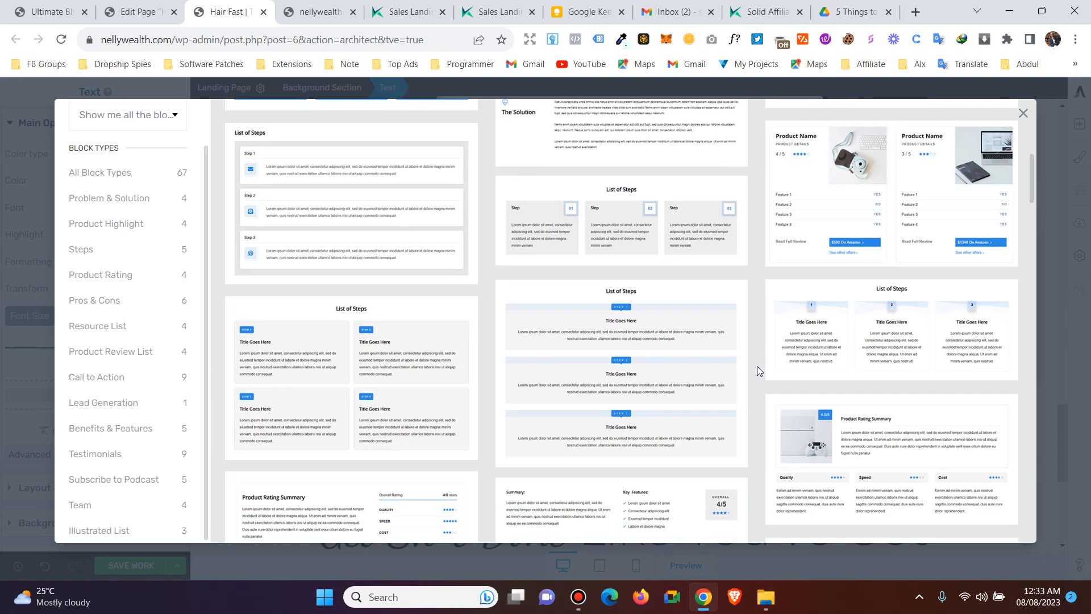
scroll(588, 196, down, 2)
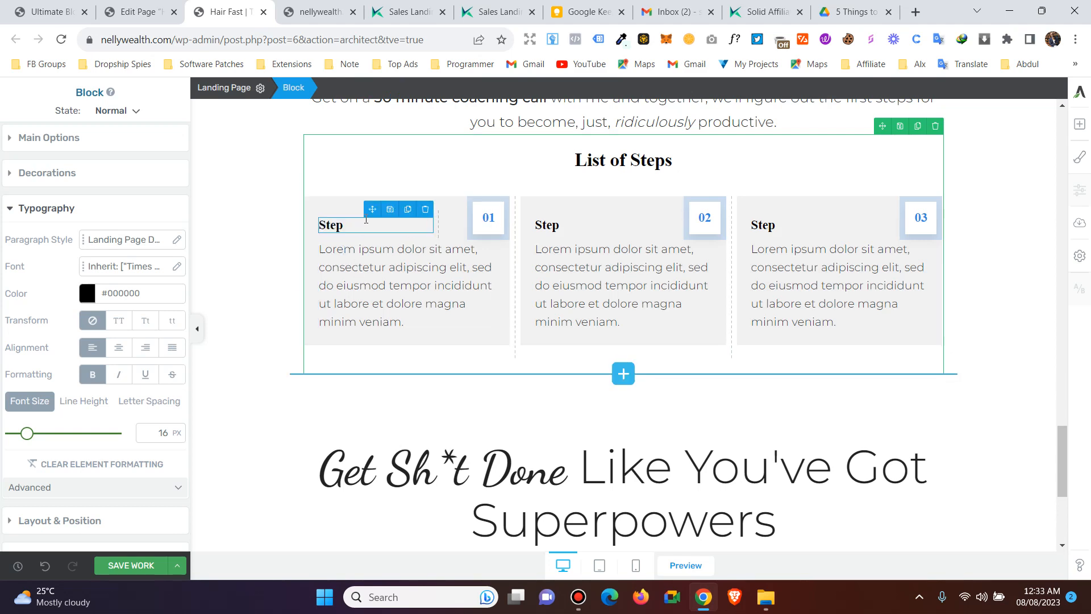
- Insert the first Pros & Cons template below the List of Steps and review it
click(619, 374)
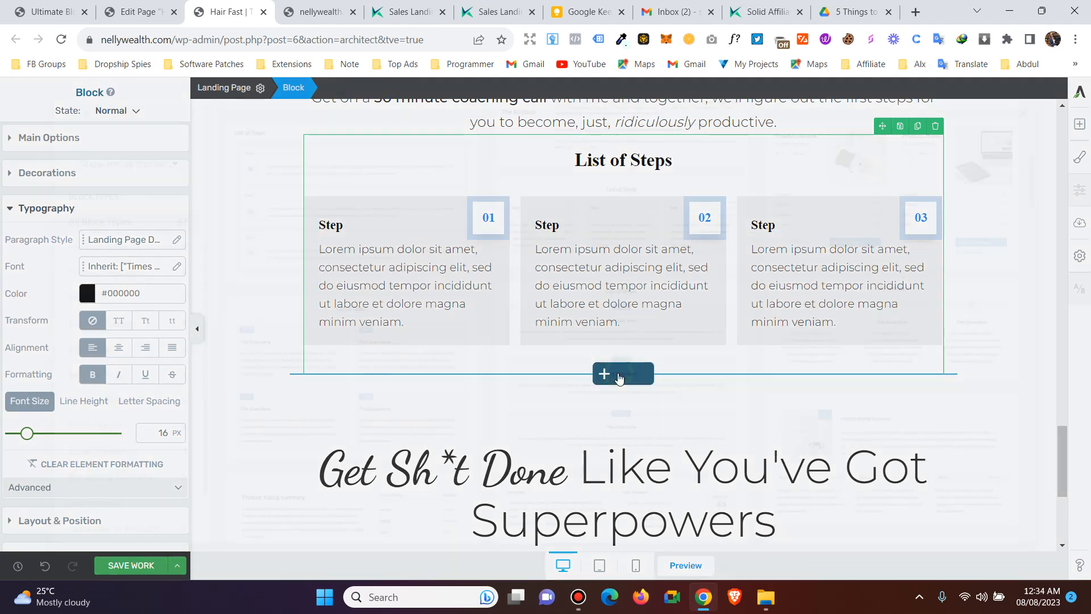
scroll(154, 301, down, 1)
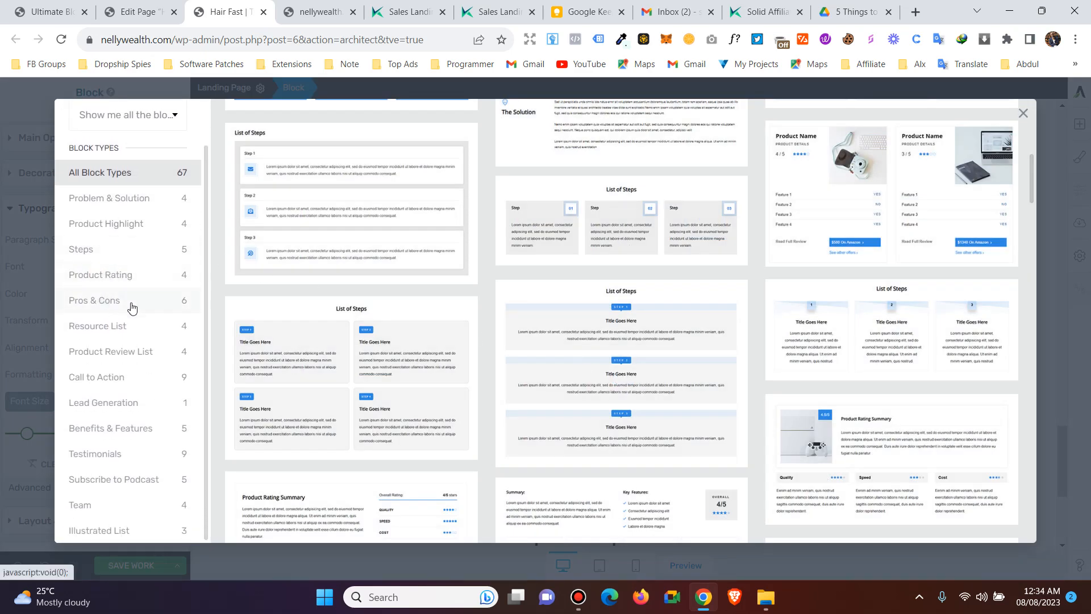
click(132, 279)
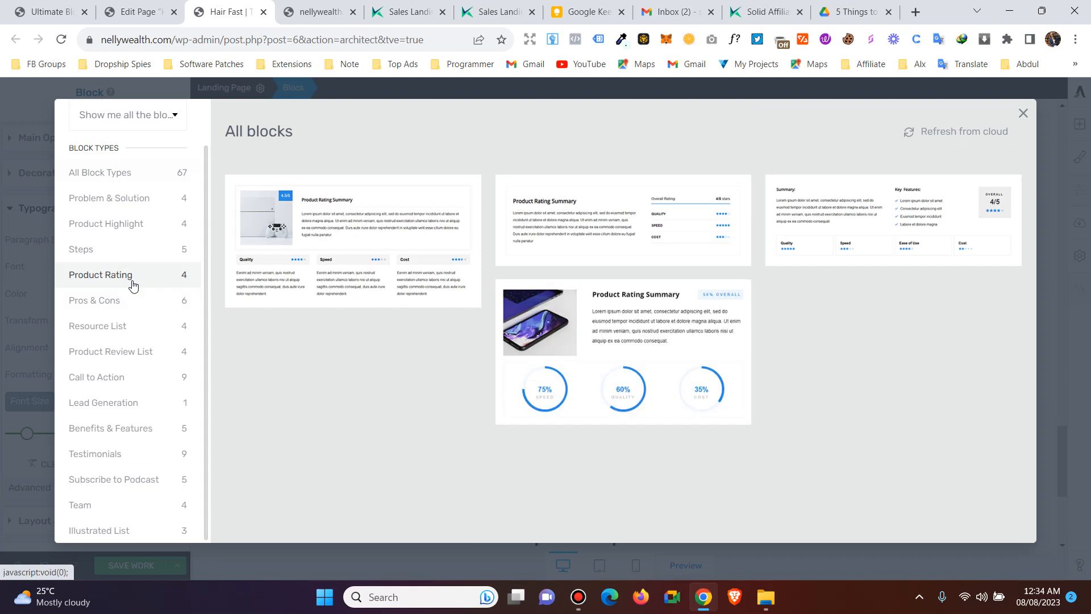
click(127, 301)
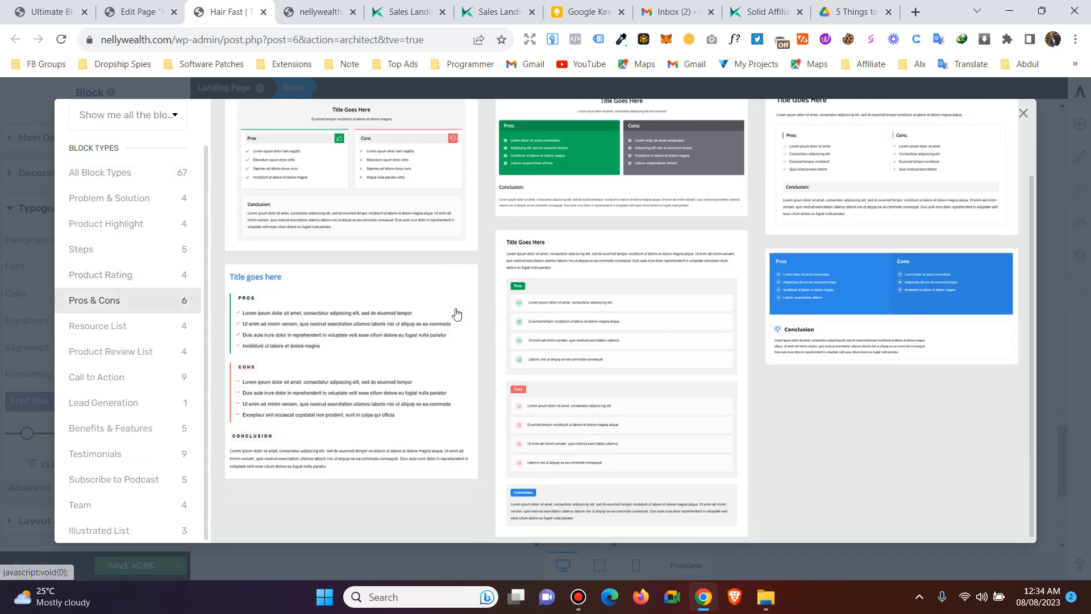
click(365, 244)
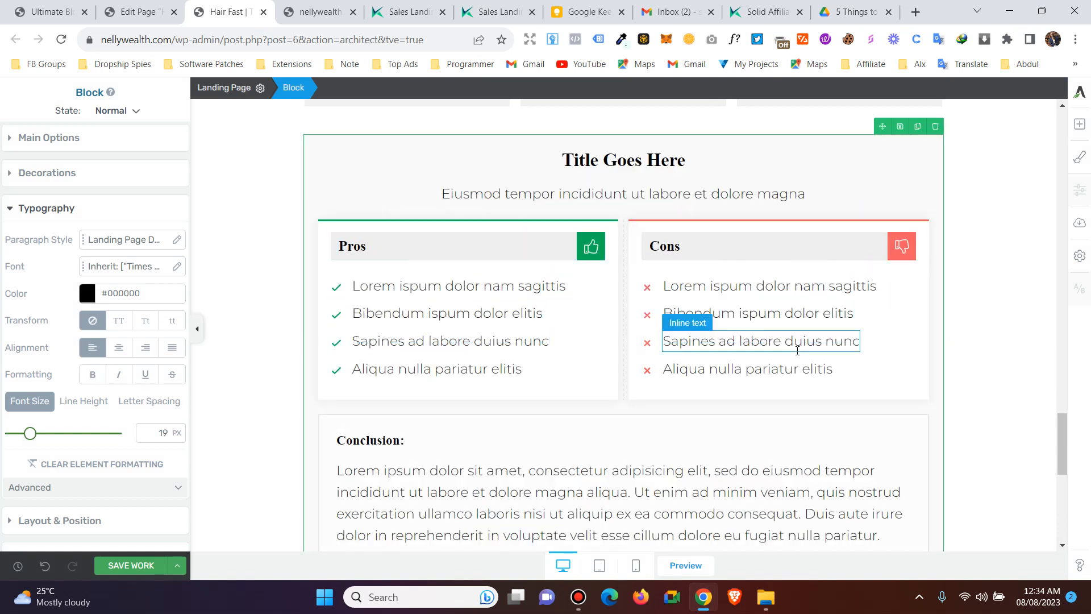
scroll(751, 301, down, 4)
scroll(745, 286, down, 4)
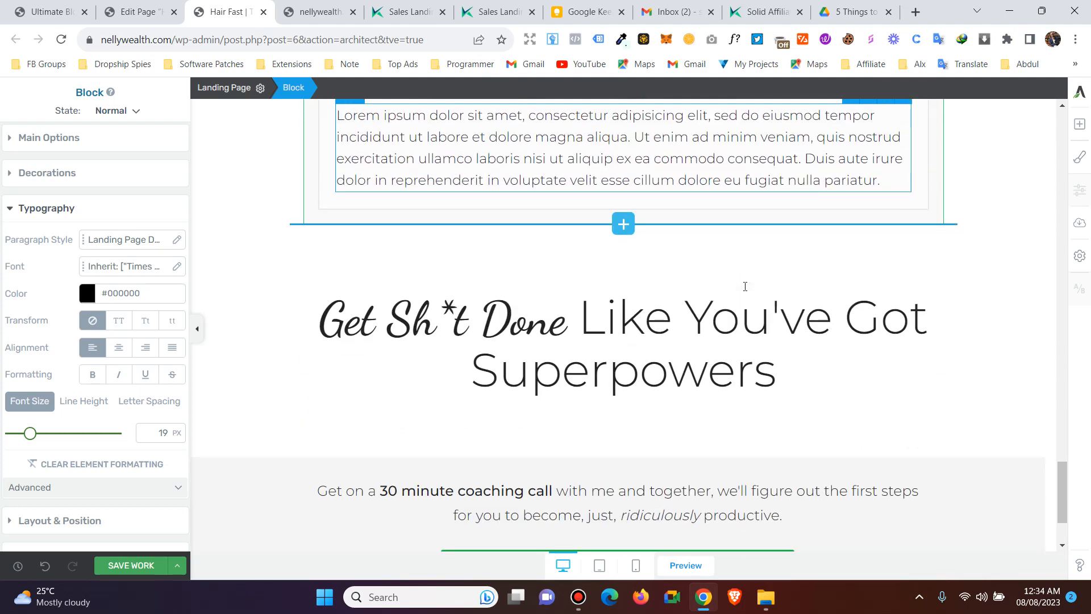
scroll(745, 285, up, 5)
scroll(745, 285, up, 5)
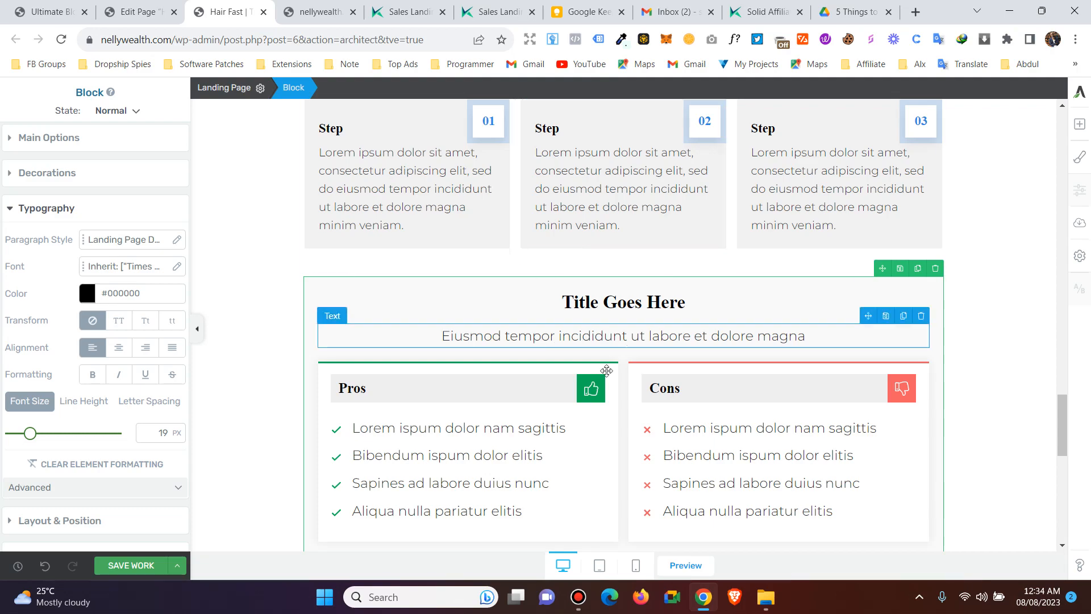
- Browse the Kairos sales page tab and return to its top headline
click(409, 8)
scroll(457, 261, down, 15)
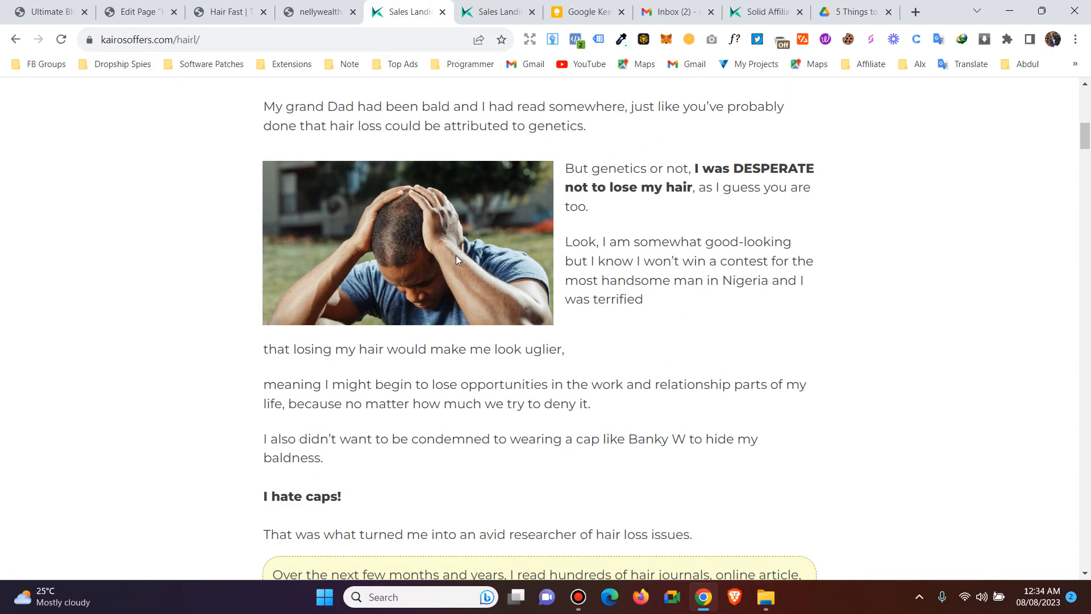
scroll(513, 244, down, 5)
scroll(514, 248, up, 4)
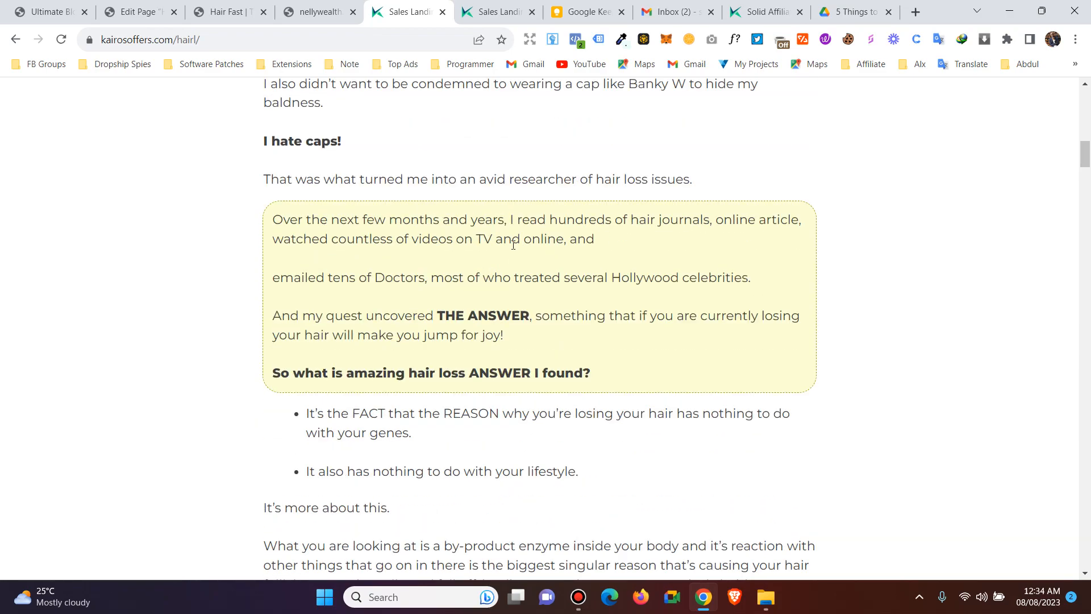
scroll(531, 280, down, 18)
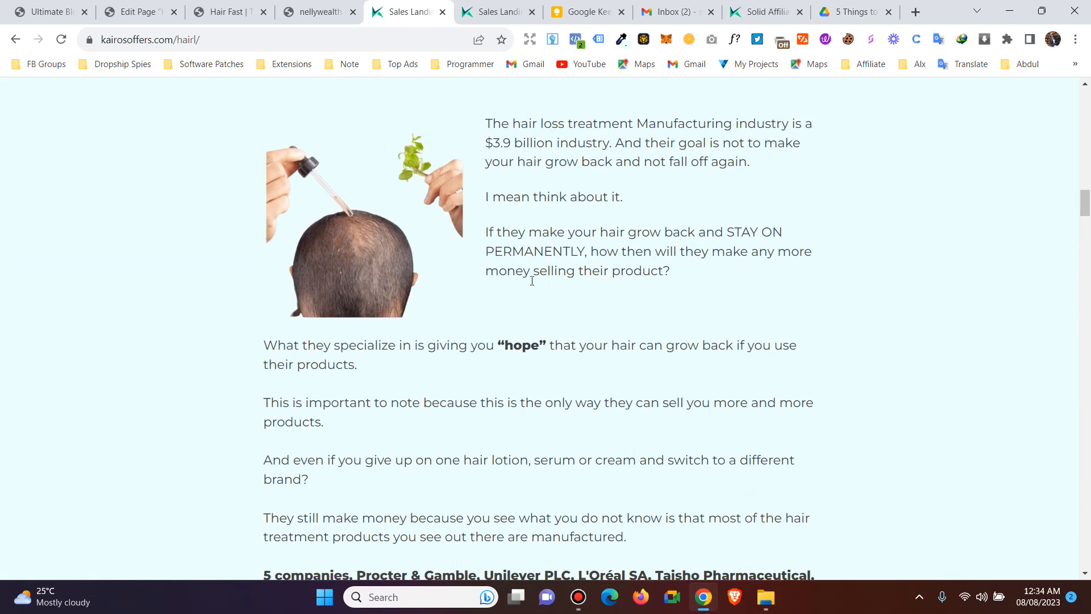
drag(1083, 216, 1067, 271)
key(Home)
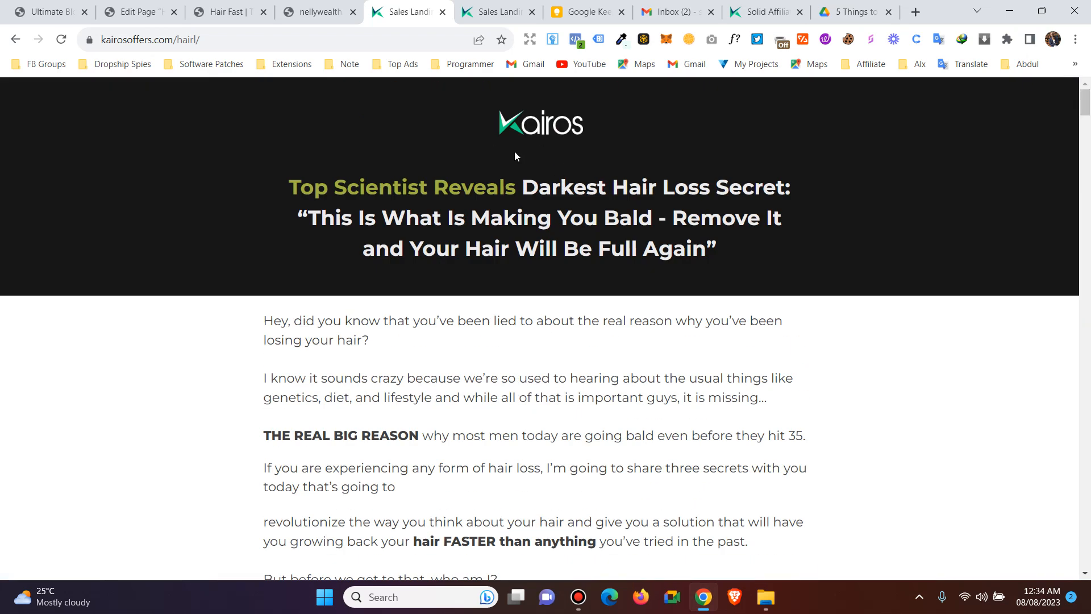